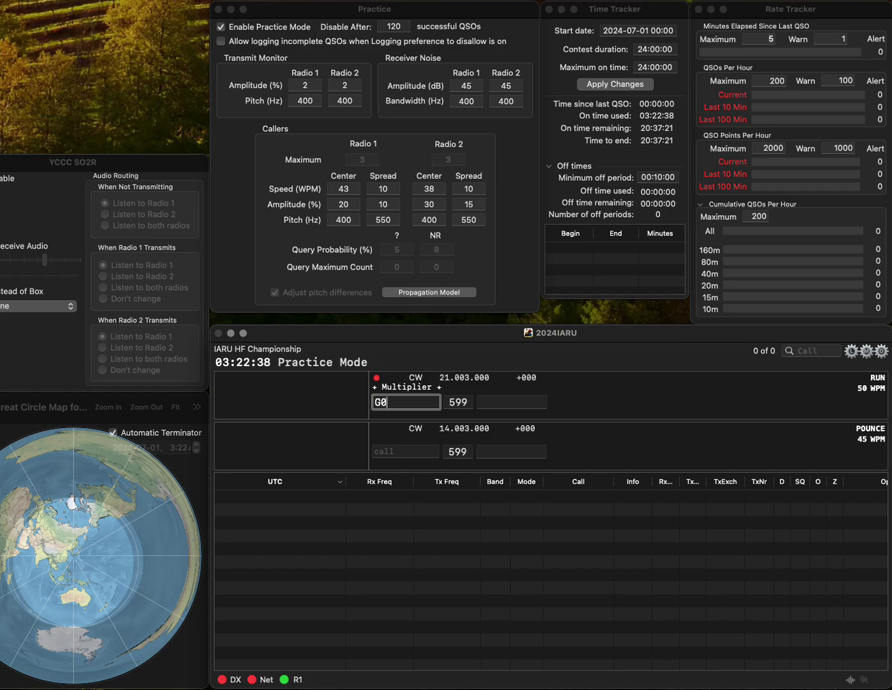
text(ESG)
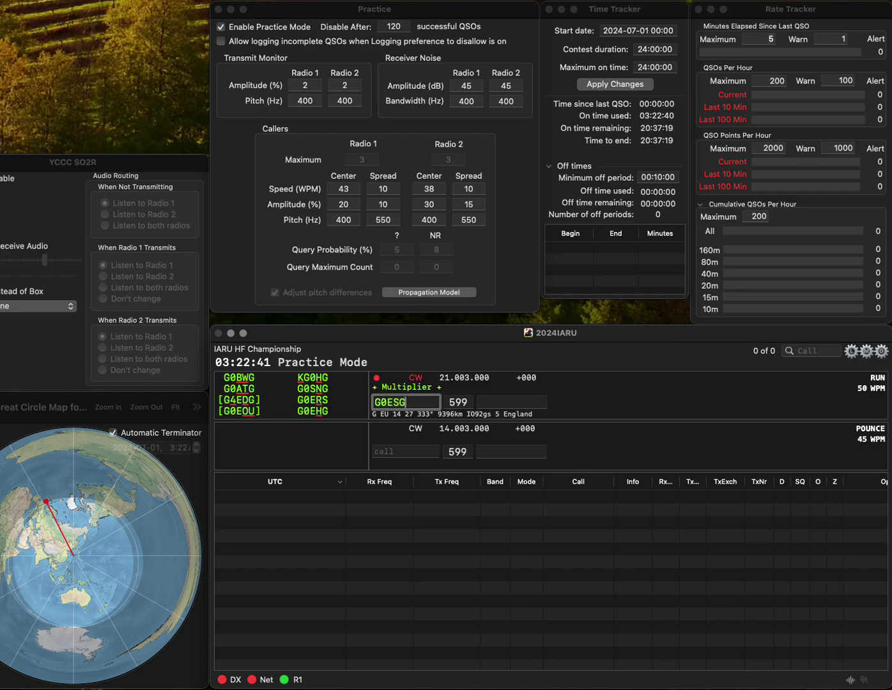
key(BackSpace)
key(BackSpace)
text(HG)
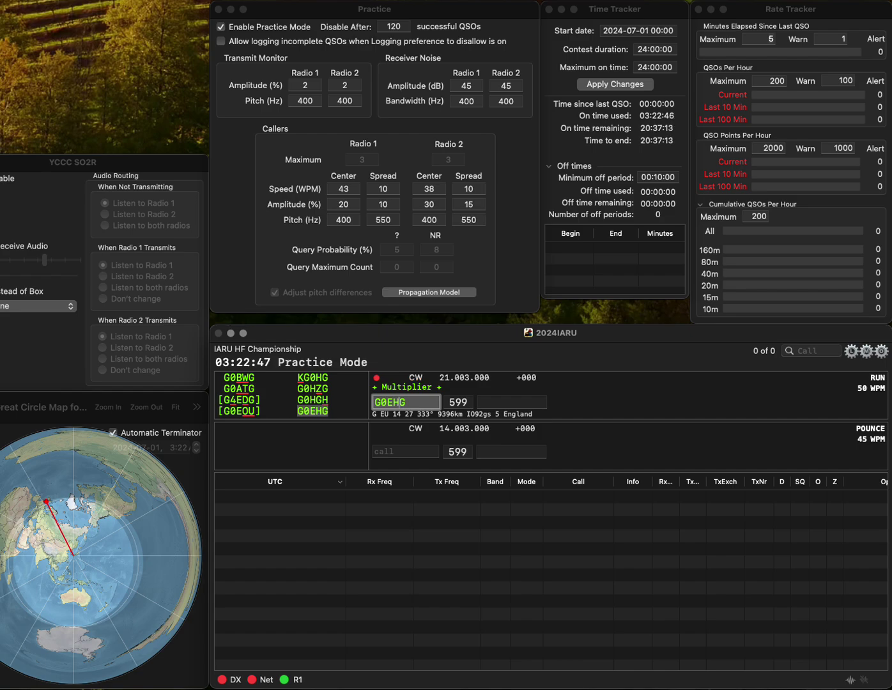
key(Tab)
text(27)
key(Return)
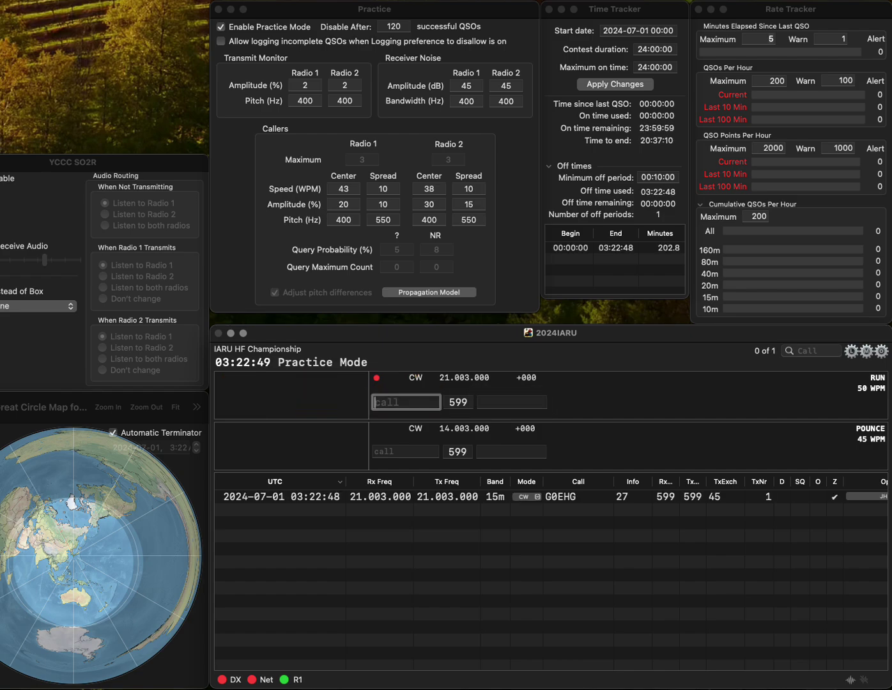
text(PG8)
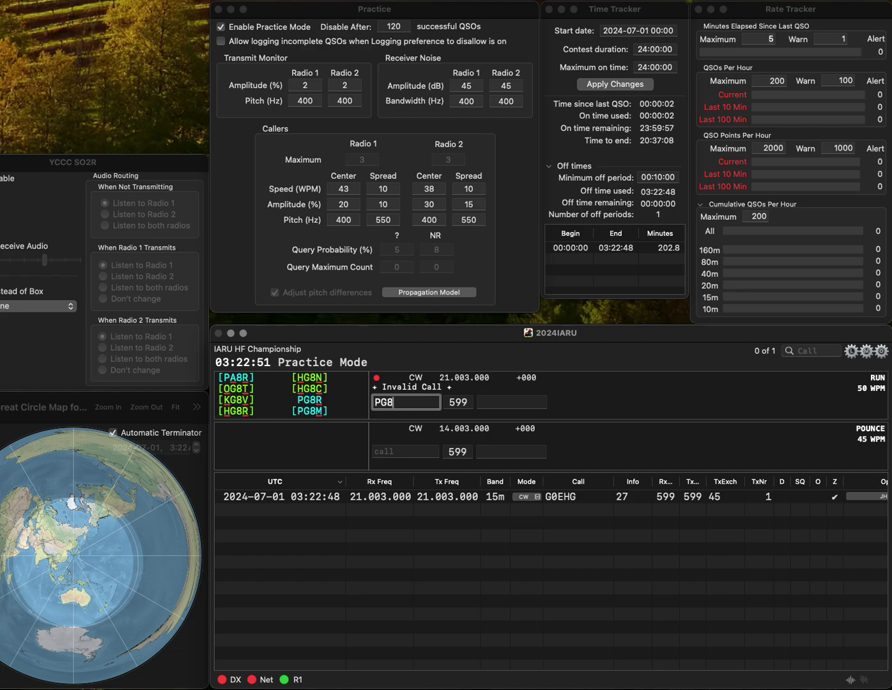
key(BackSpace)
text(7Z)
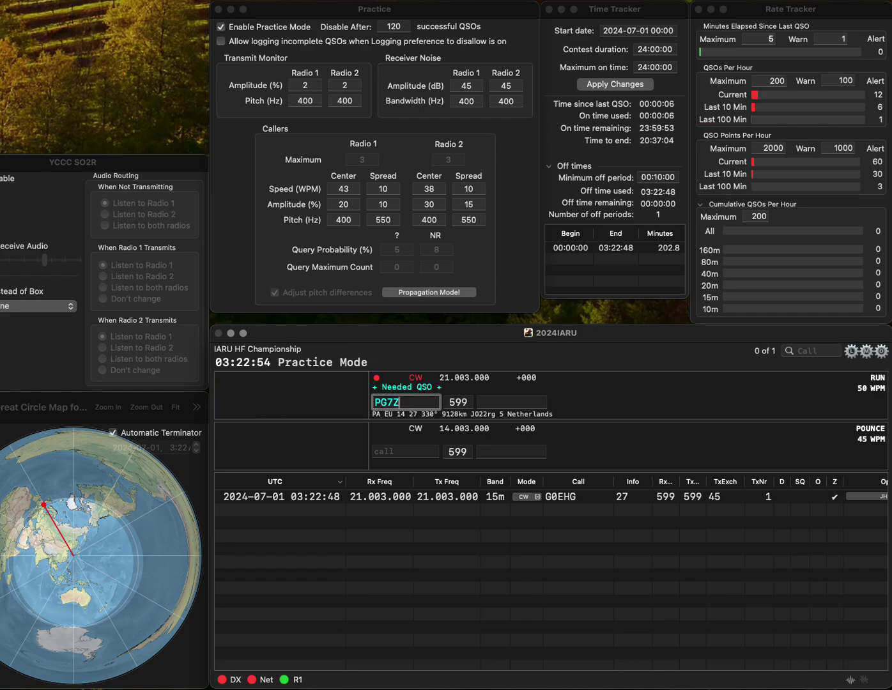
key(Left)
key(Left)
key(Delete)
text(9)
key(Return)
text(27)
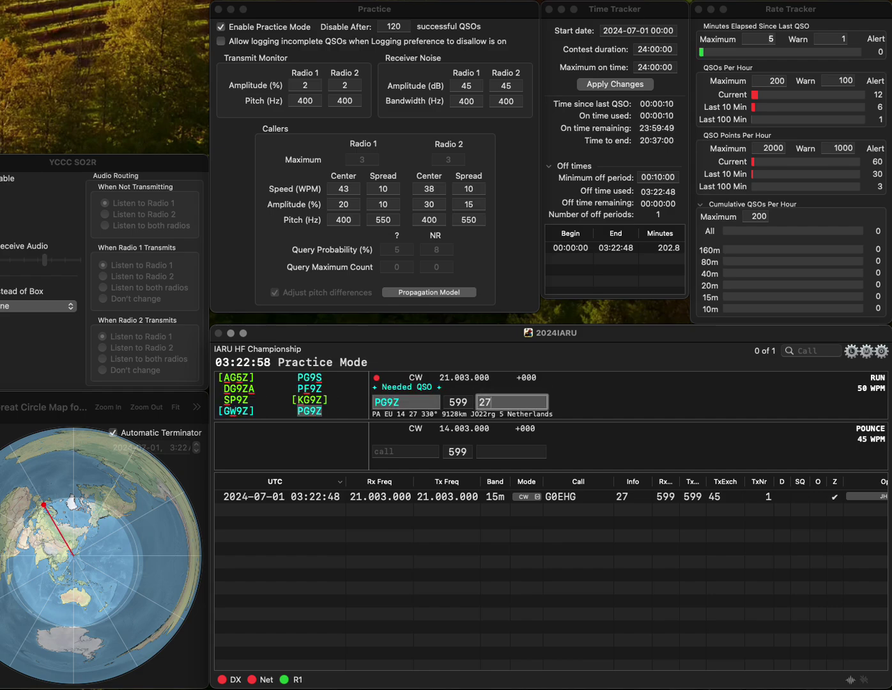
key(Return)
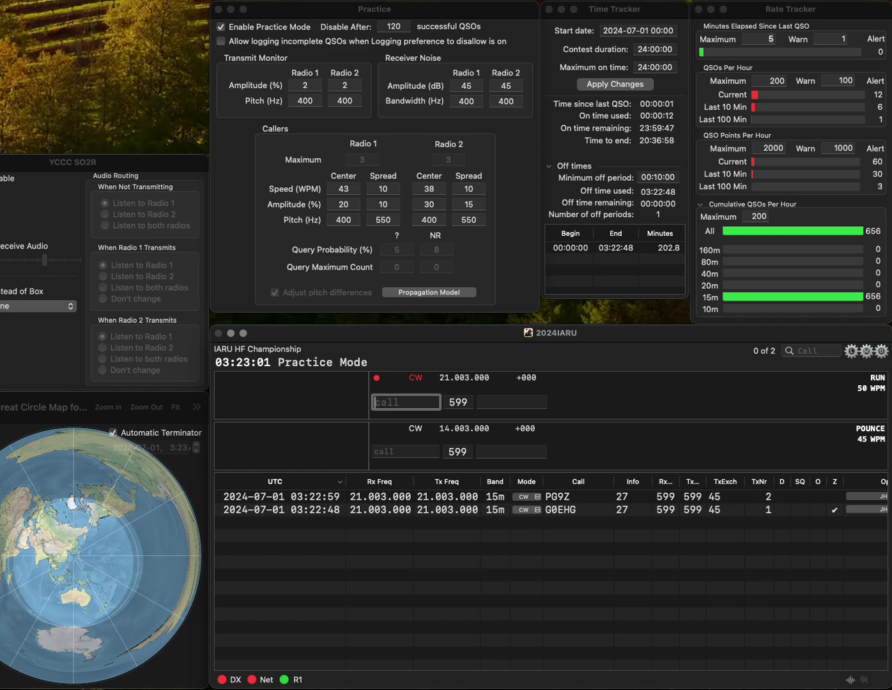
Enter RQ4D with exchange 29 on the run radio, correct the callsign to RQ5D, and log the contact.
text(RQ4D)
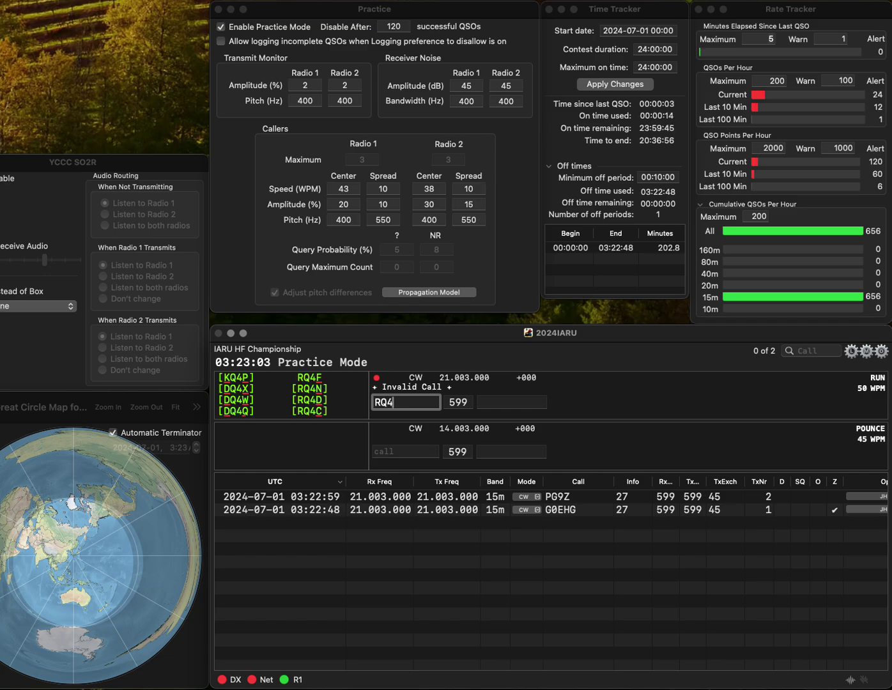
key(Return)
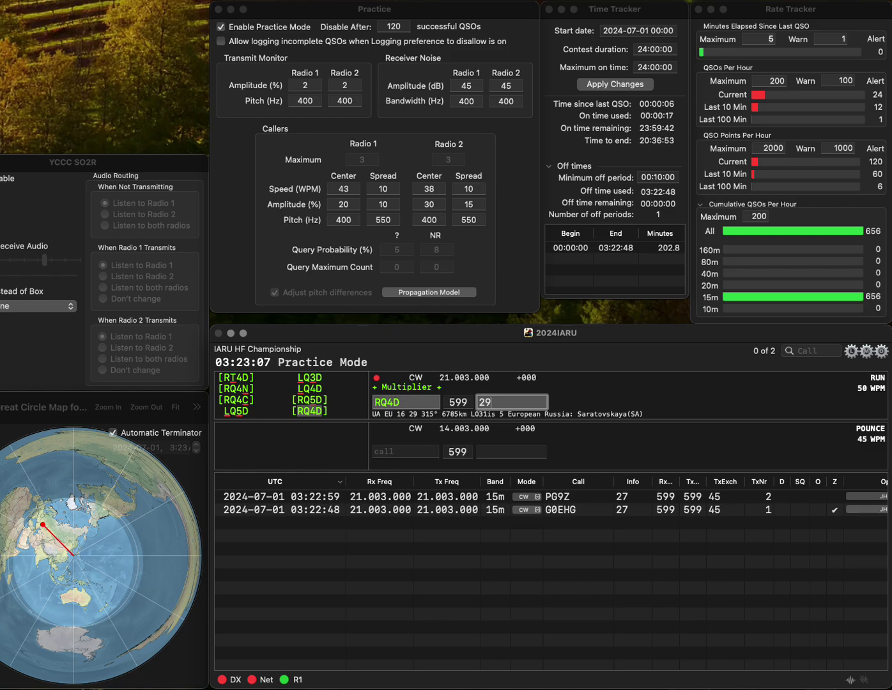
click(406, 402)
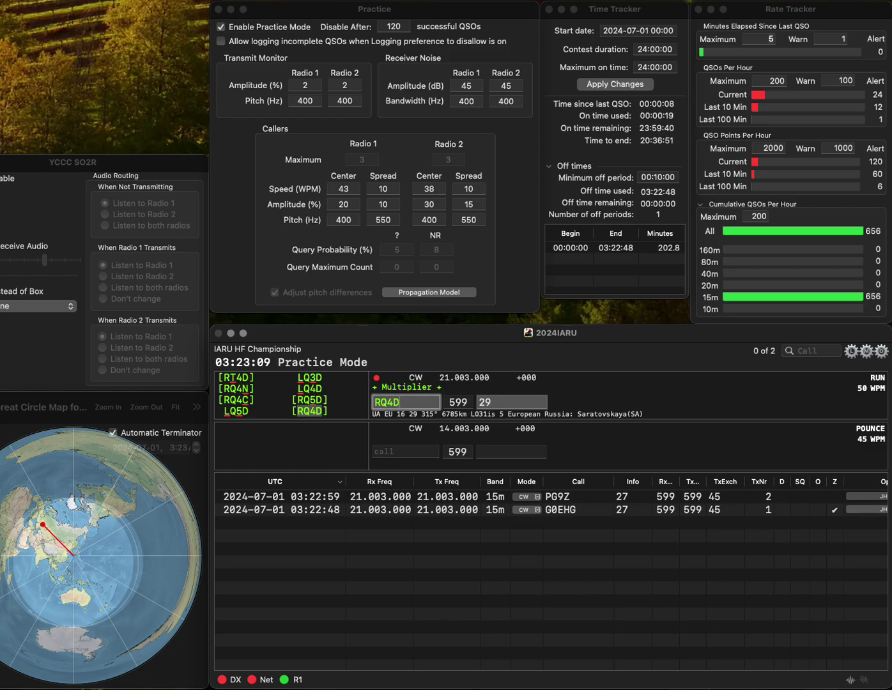
key(Left)
key(BackSpace)
text(5)
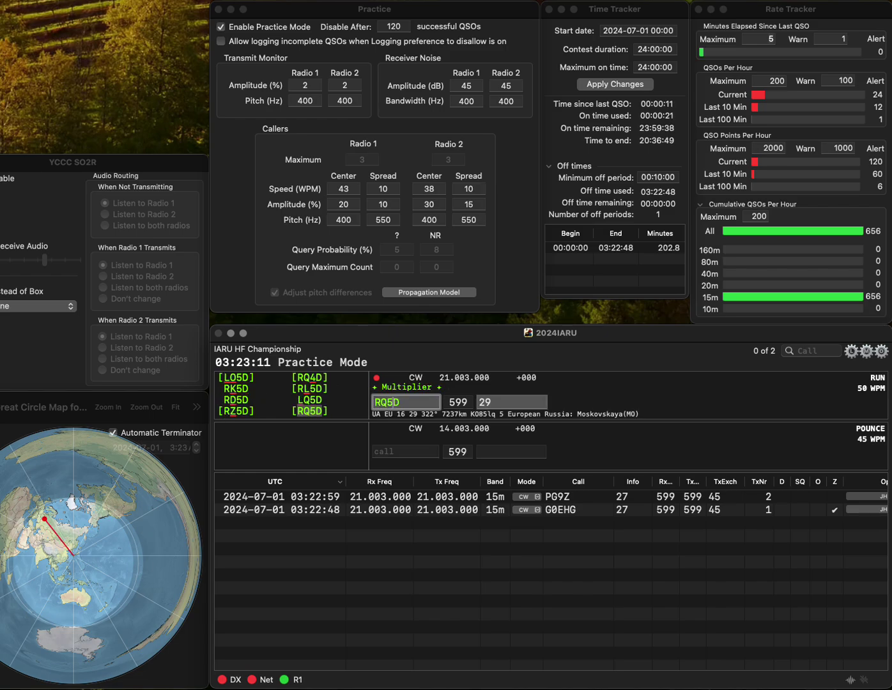
click(511, 402)
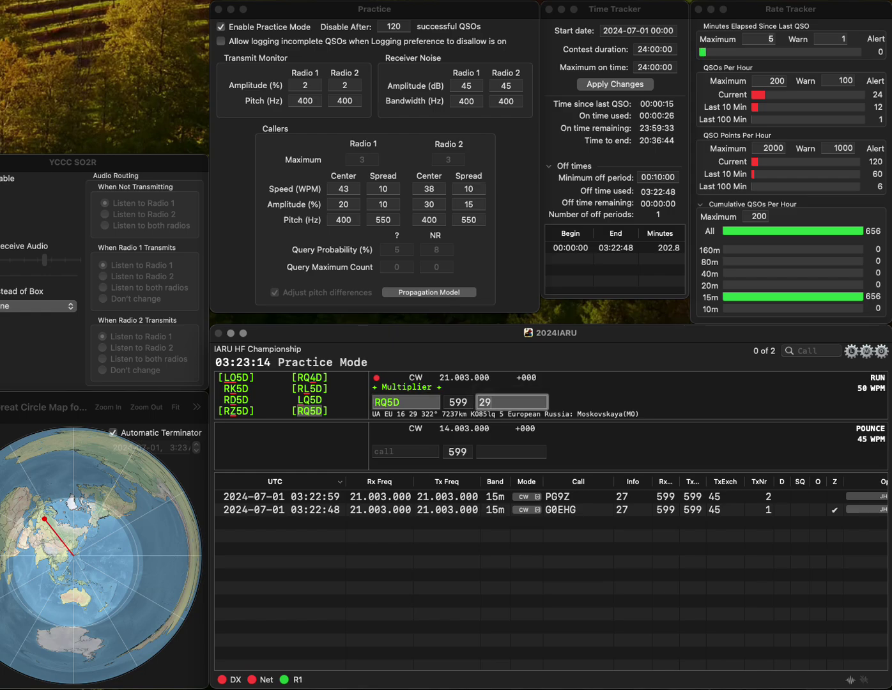
key(Return)
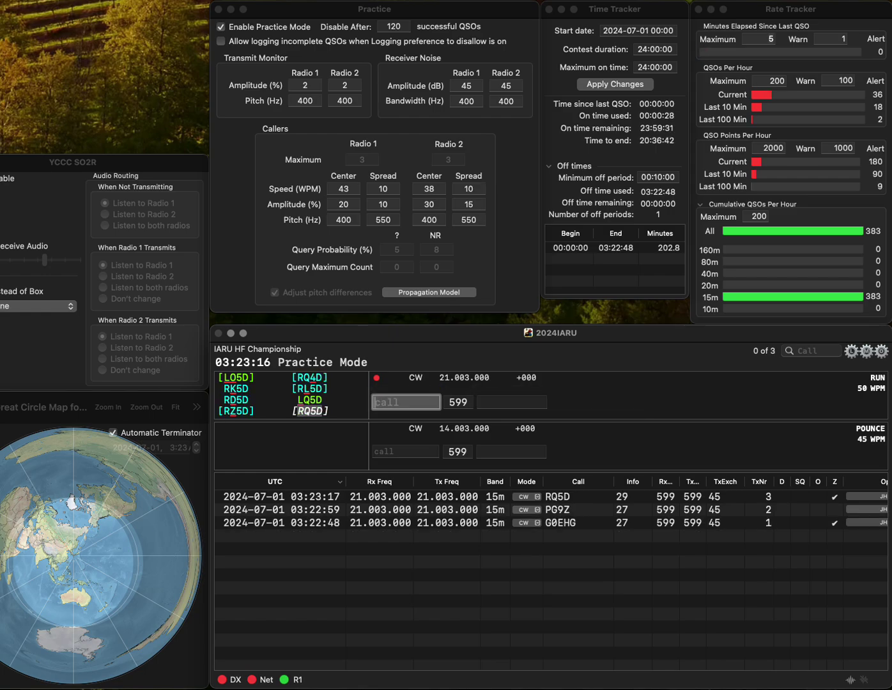
text(K4W)
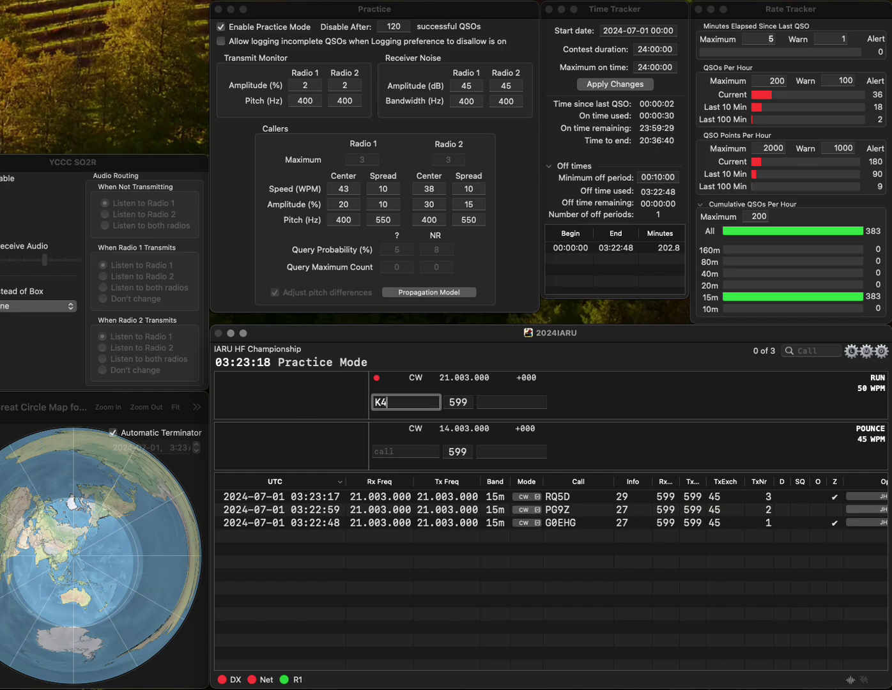
key(BackSpace)
key(BackSpace)
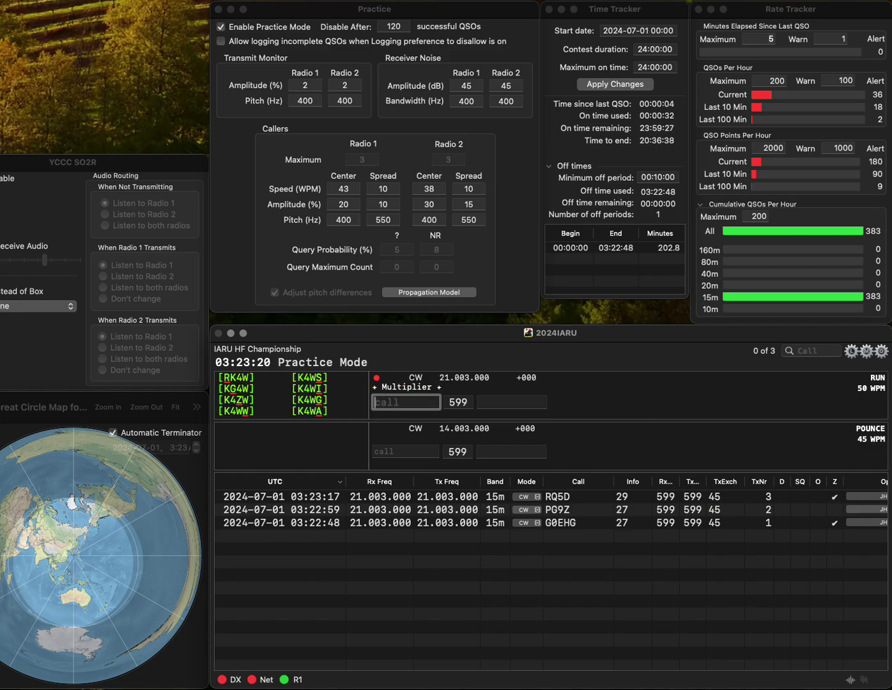
text(G4A)
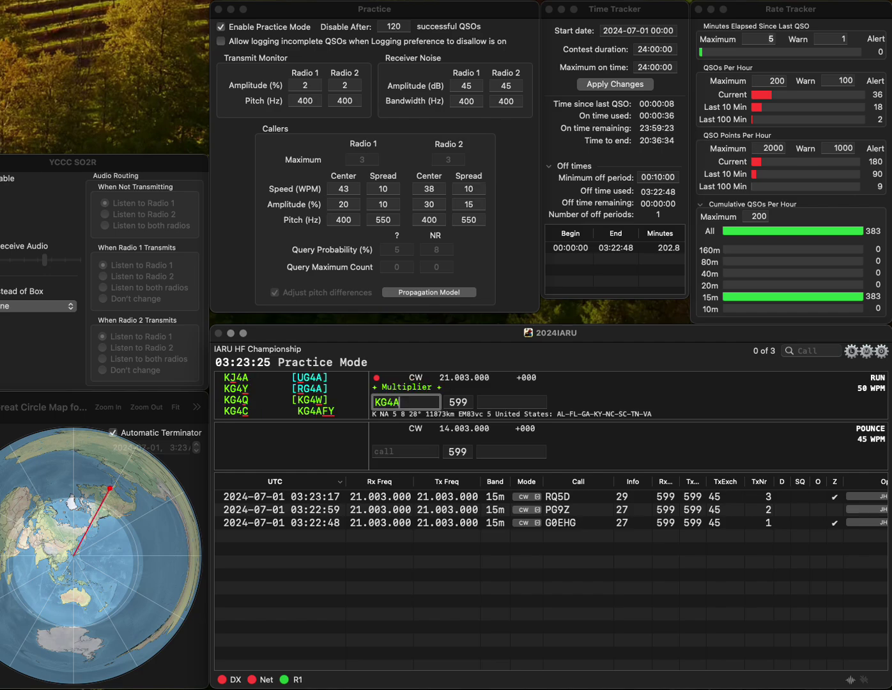
text(FY)
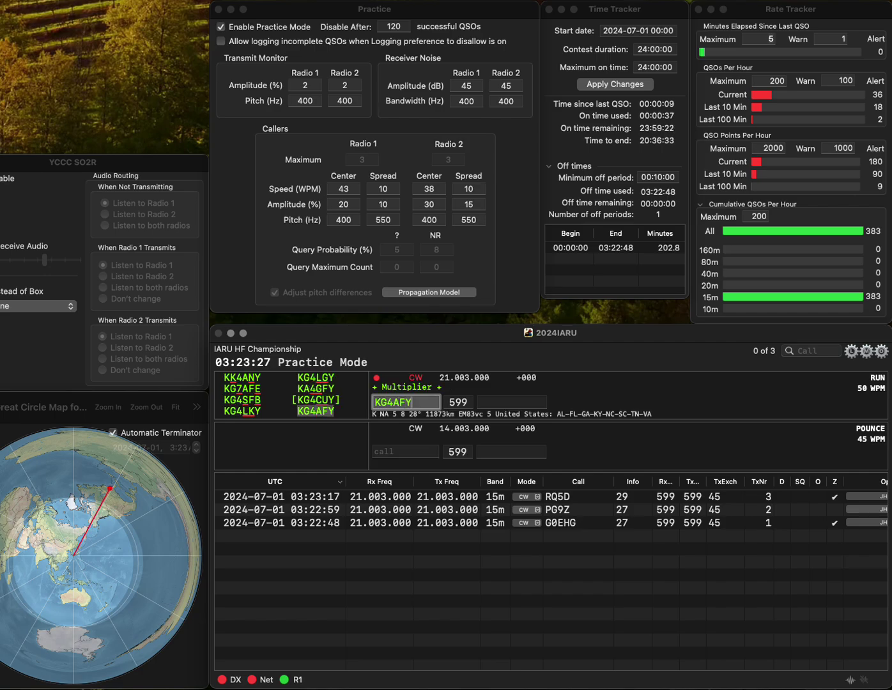
key(Return)
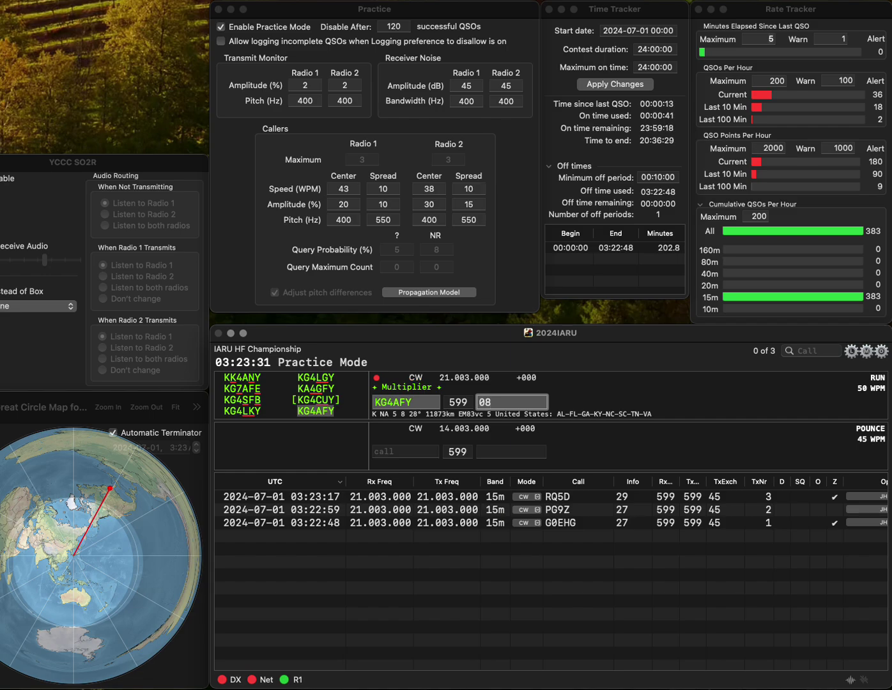
key(Return)
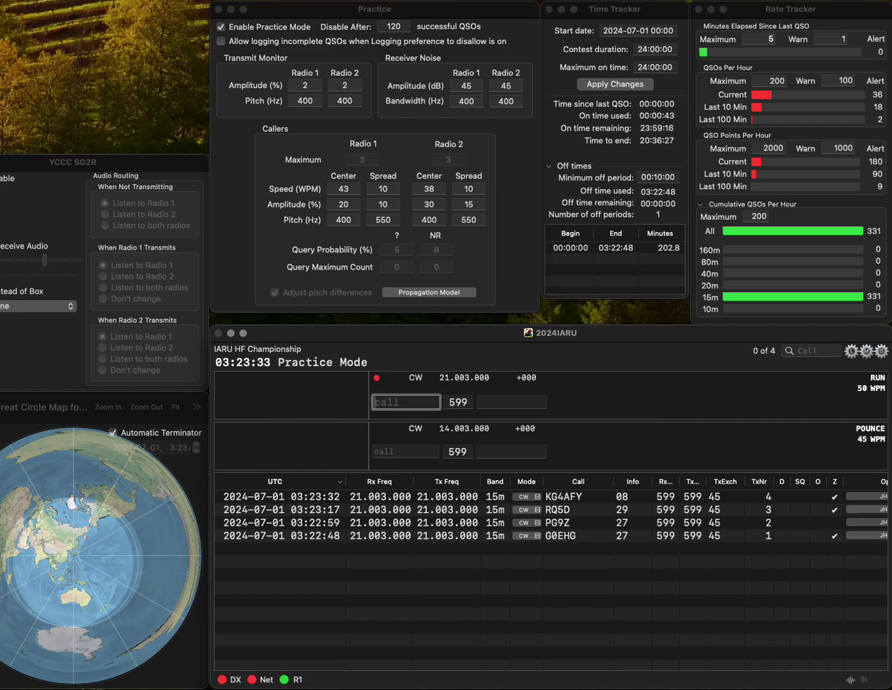
text(K0MKL/V)
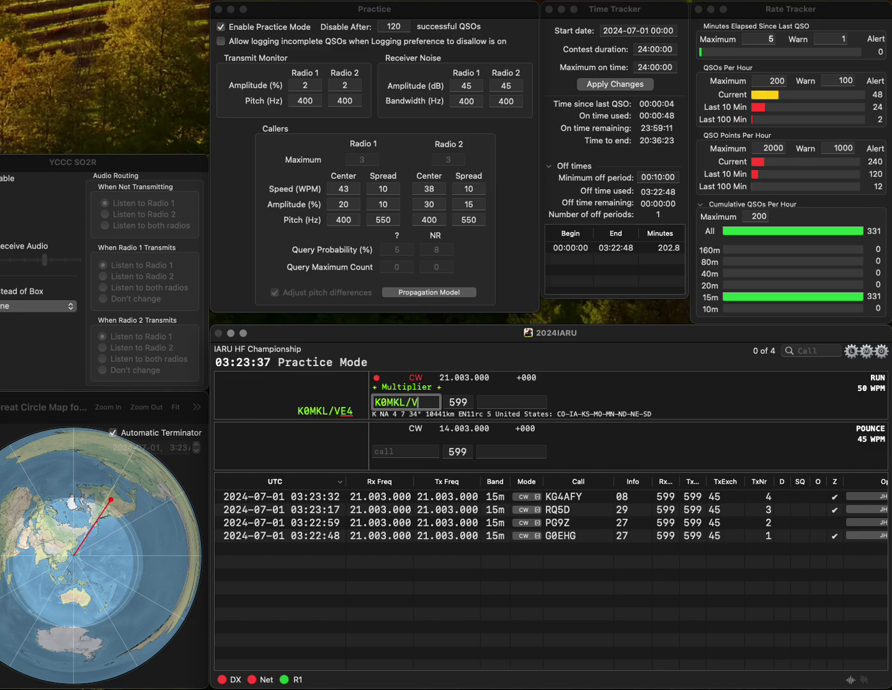
text(E4)
key(Tab)
text(03)
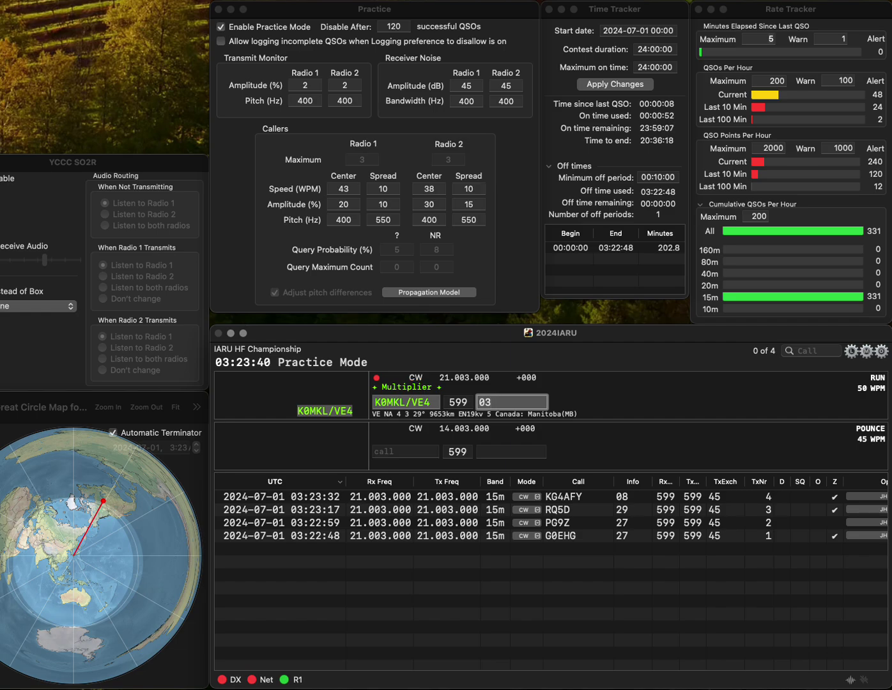
key(Return)
text(UR5WX)
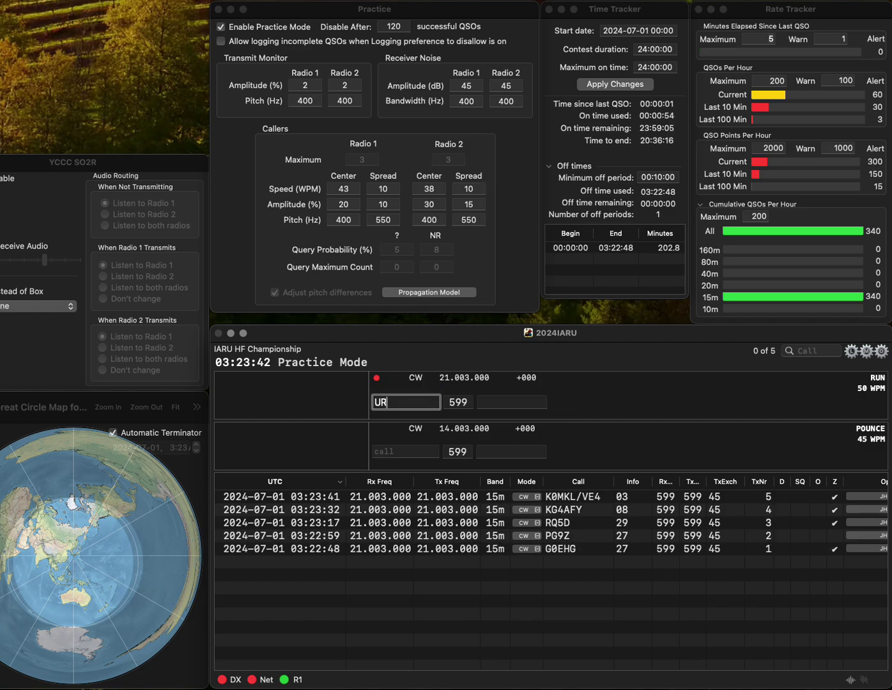
key(Tab)
text(29)
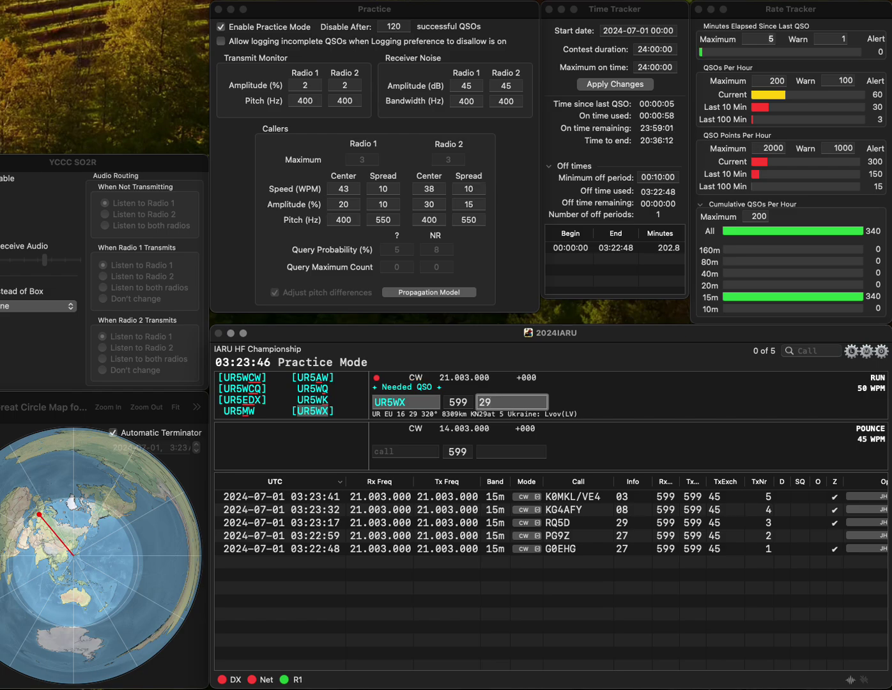
key(Return)
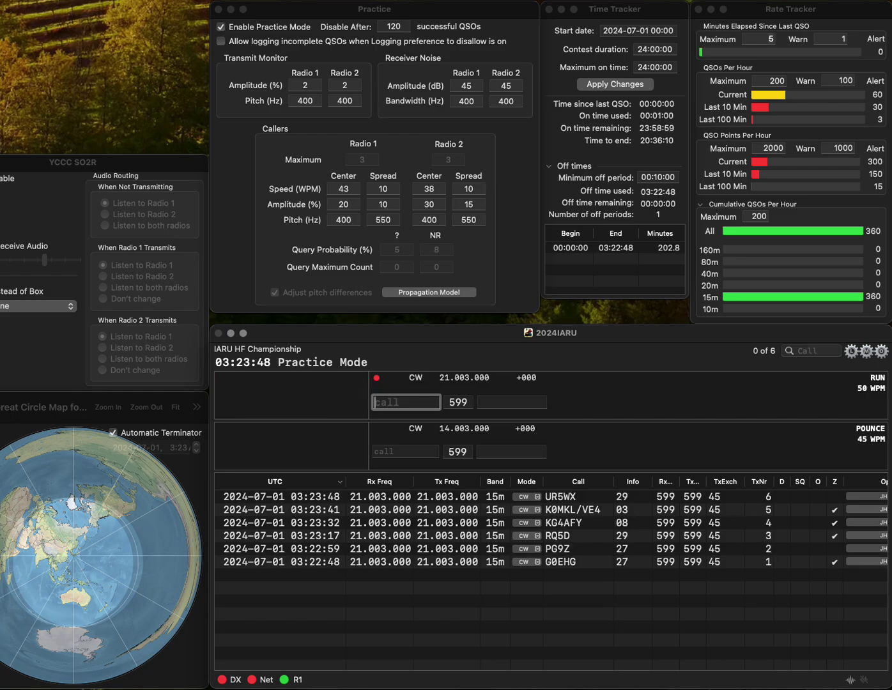
text(DL7VOG)
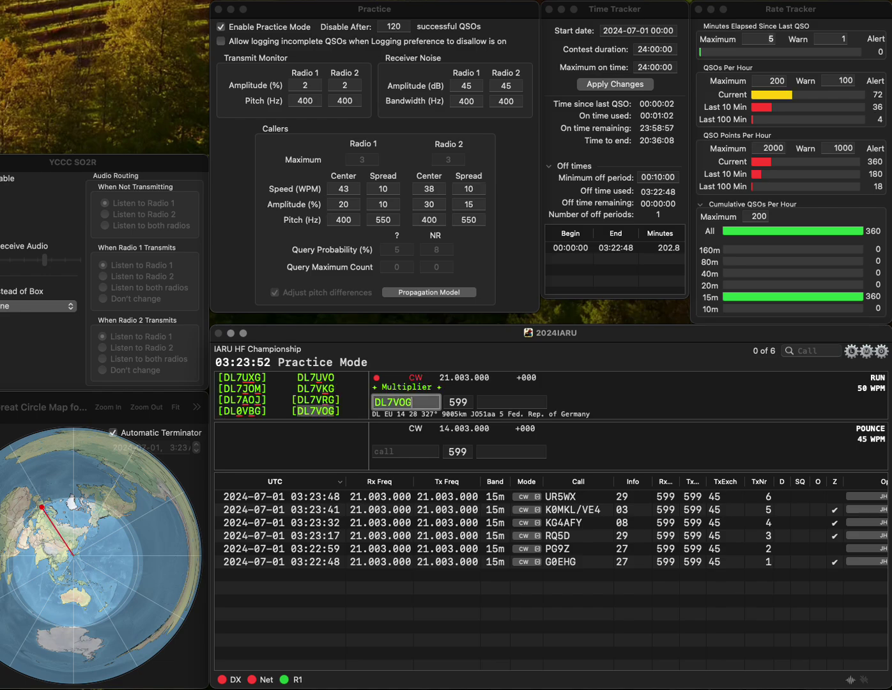
key(space)
text(28)
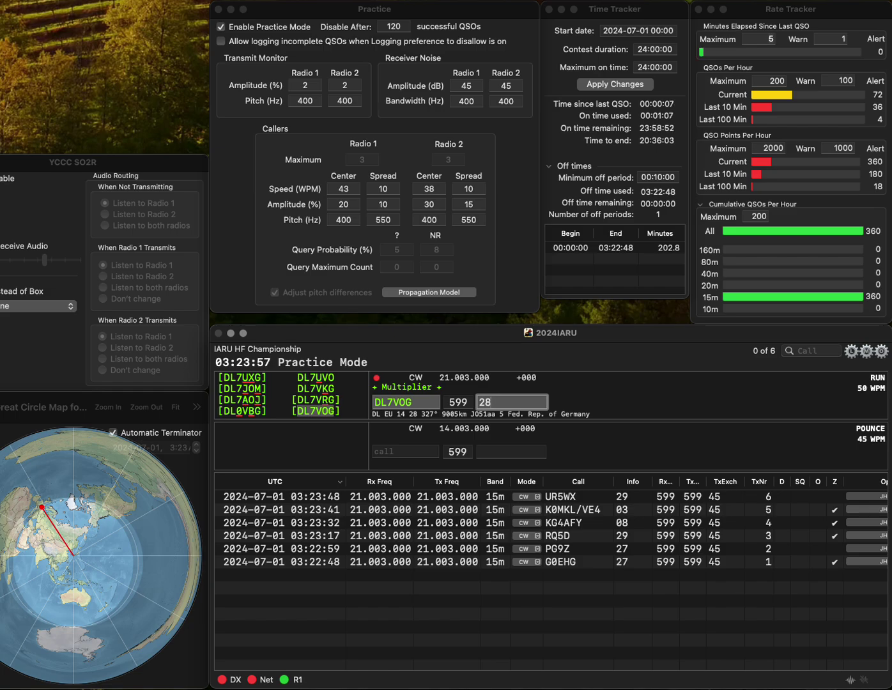
key(Return)
text(DL2D)
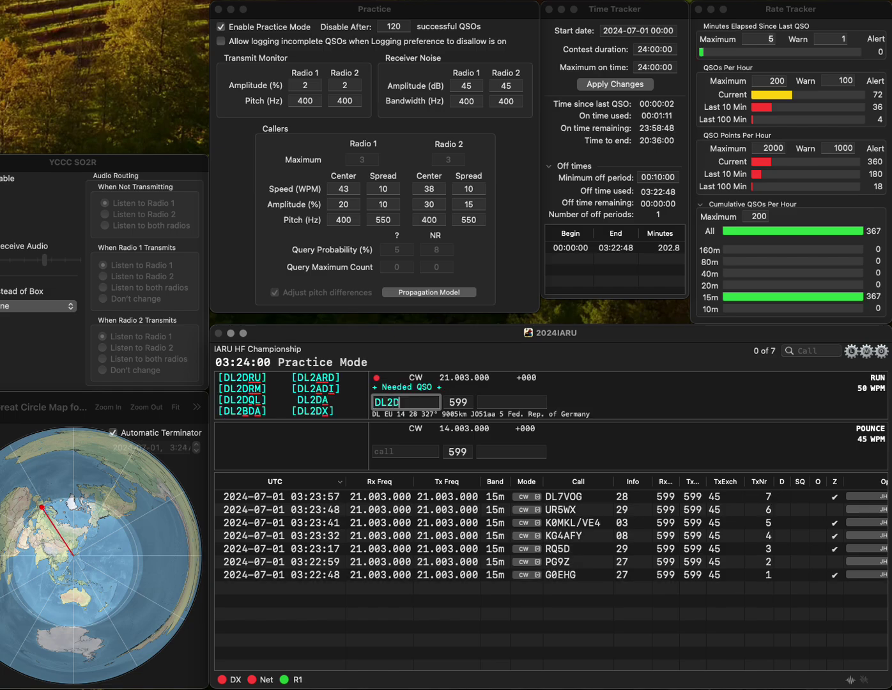
key(BackSpace)
text(CY)
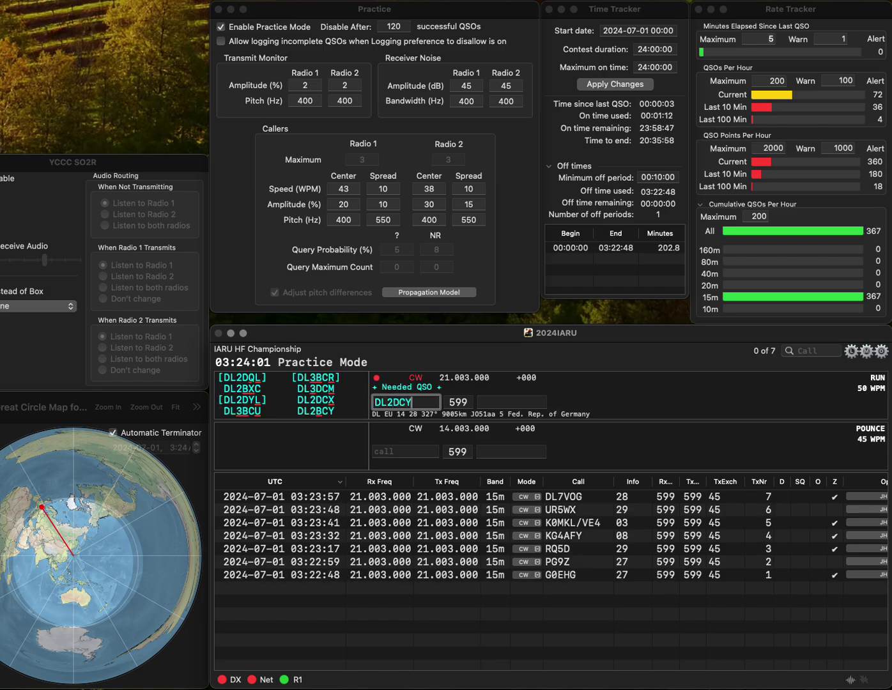
text(B)
key(Return)
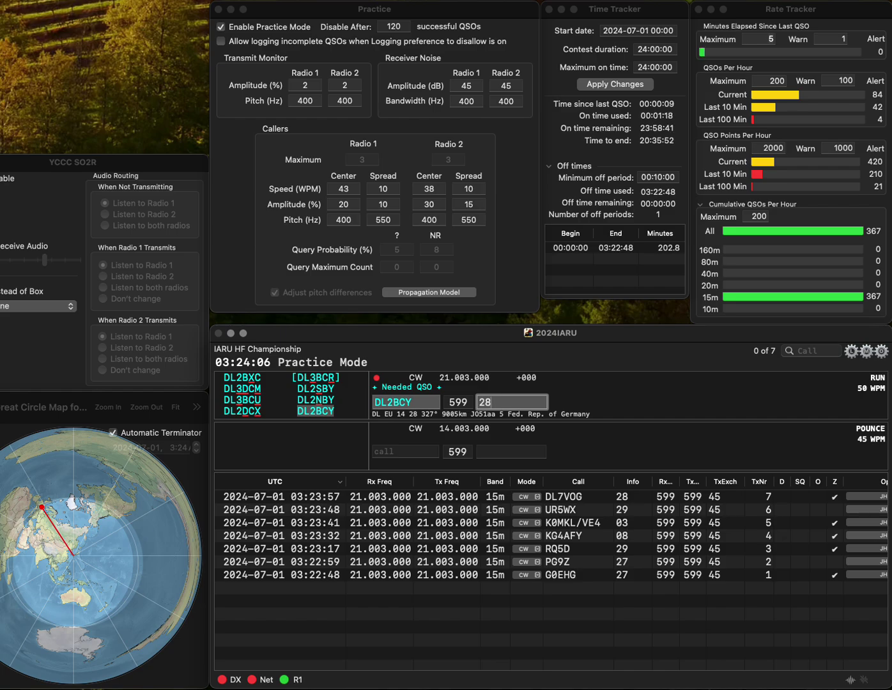
key(Return)
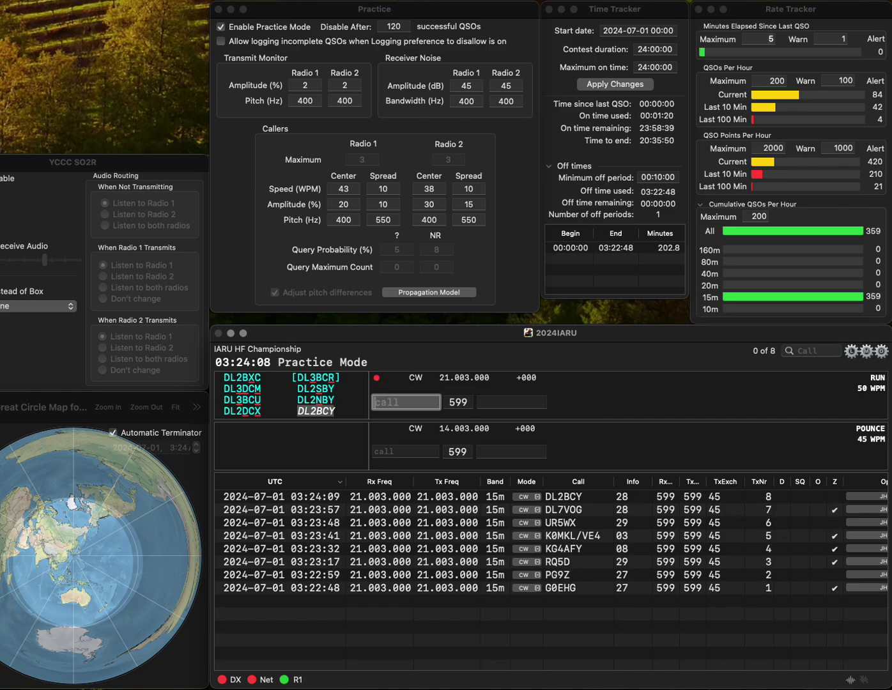
text(DL6SAQ)
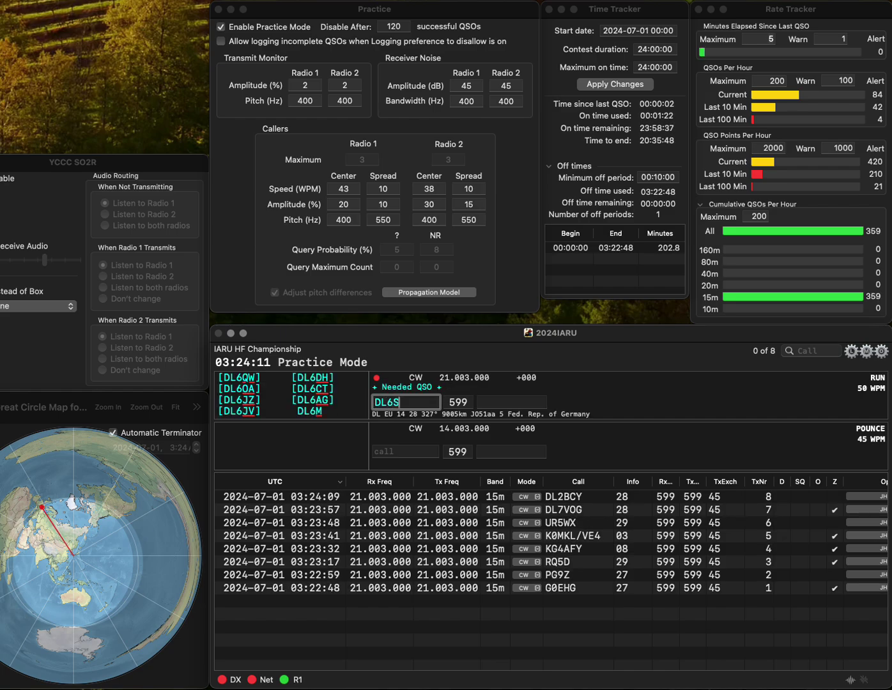
key(Return)
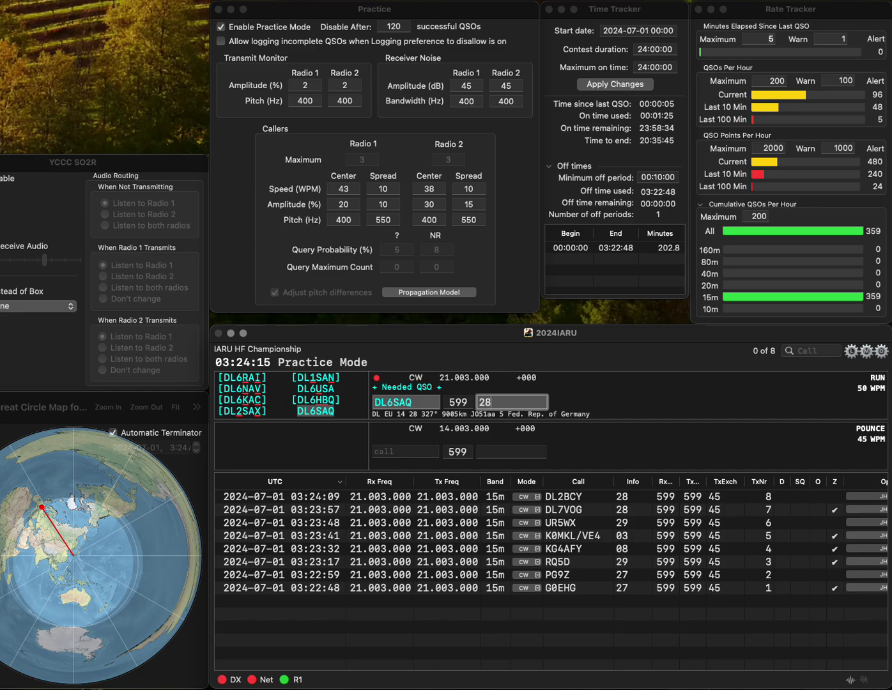
key(Return)
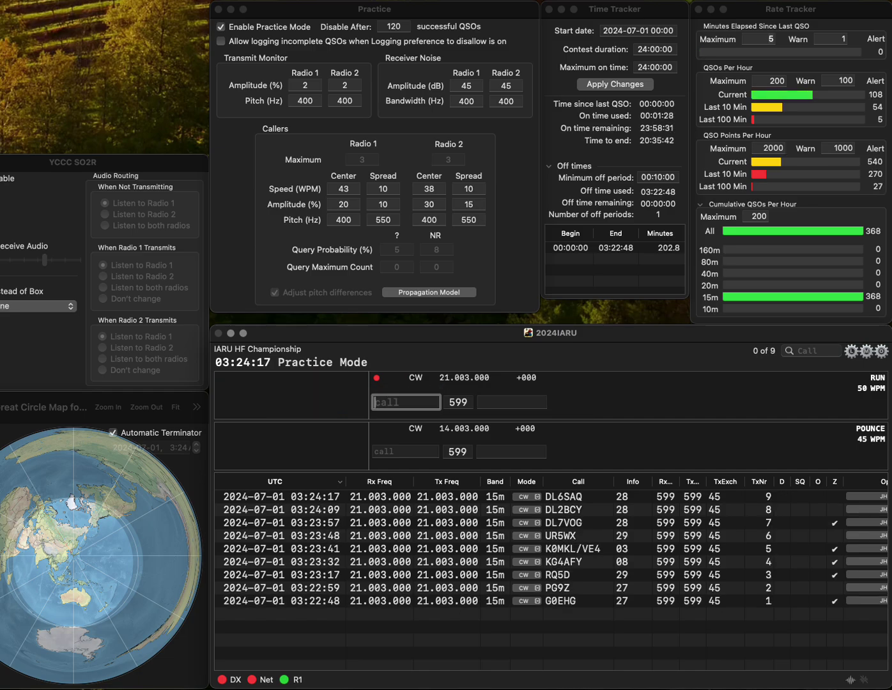
text(OK2XX)
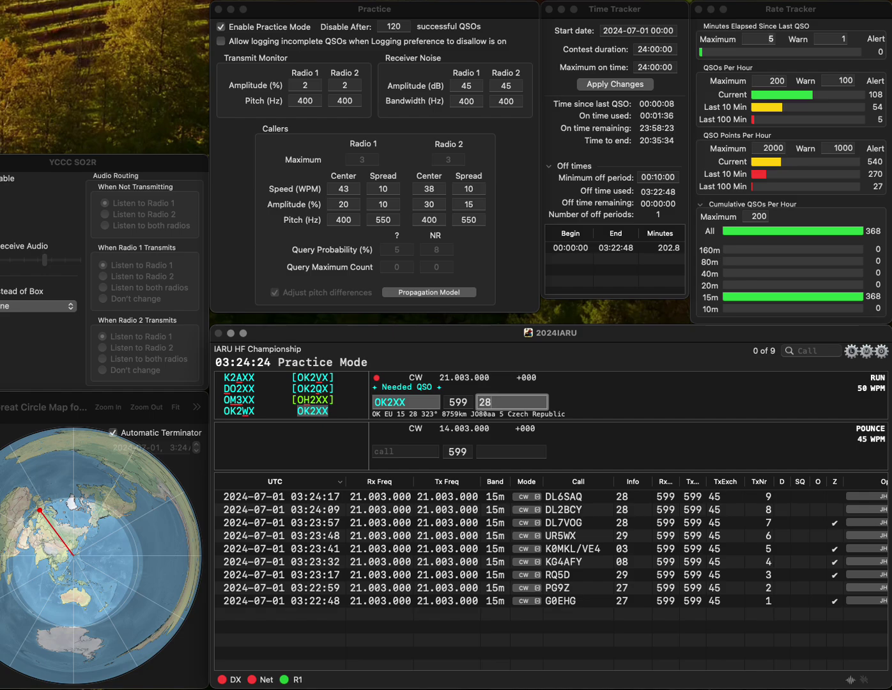
key(Return)
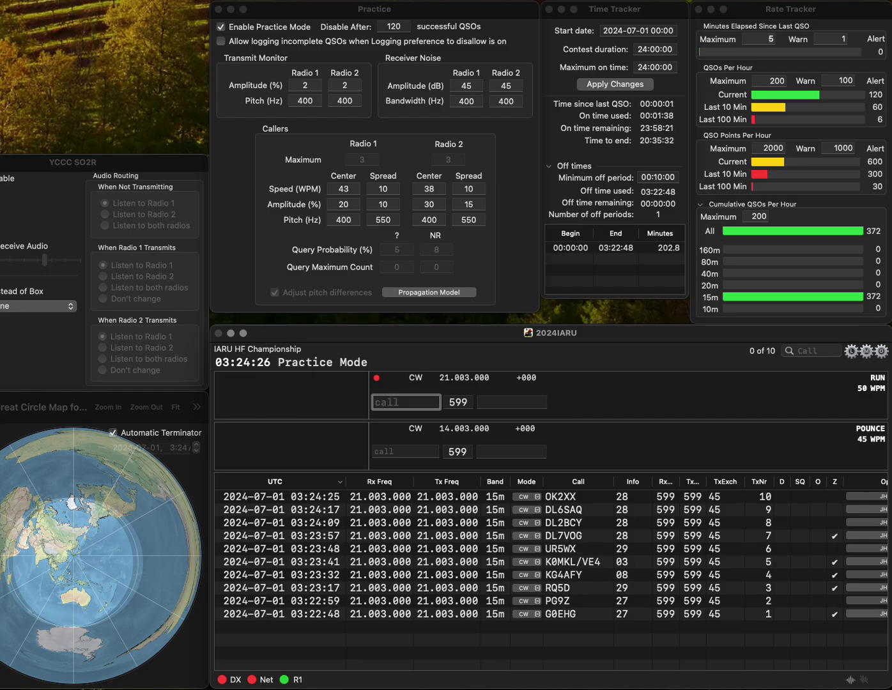
text(1D)
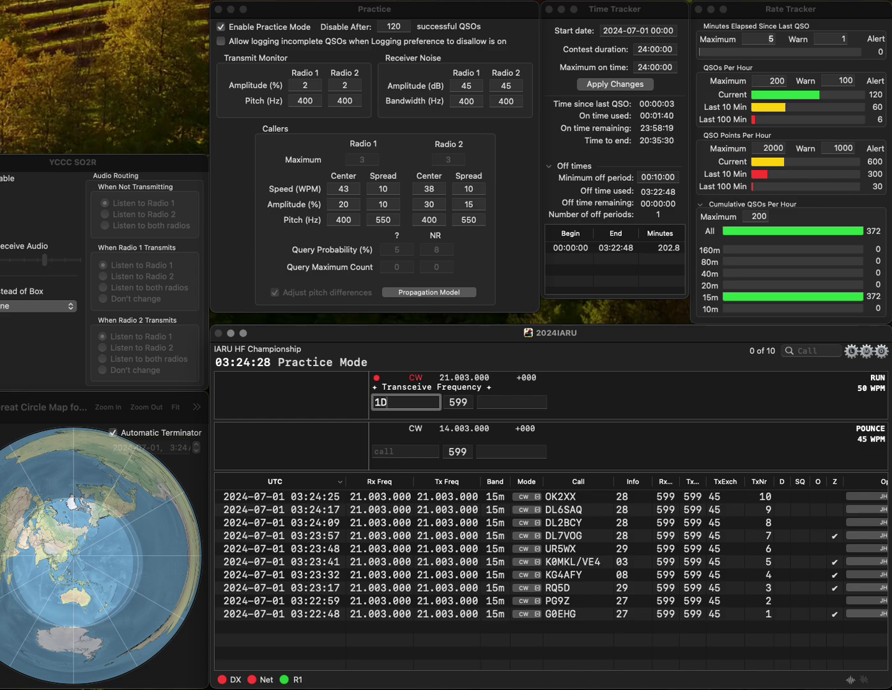
key(Home)
text(OK)
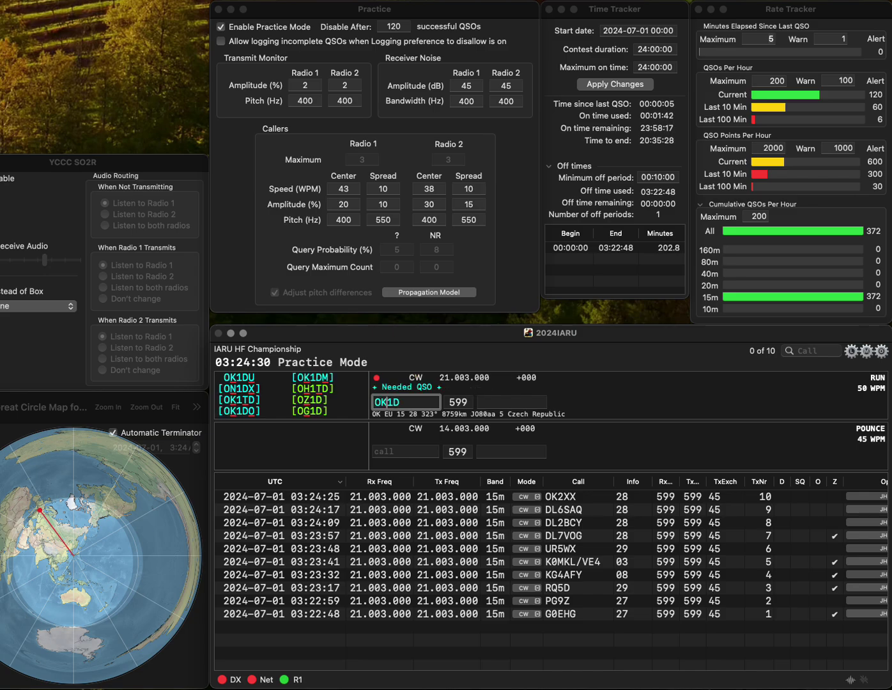
key(End)
text(O)
key(Return)
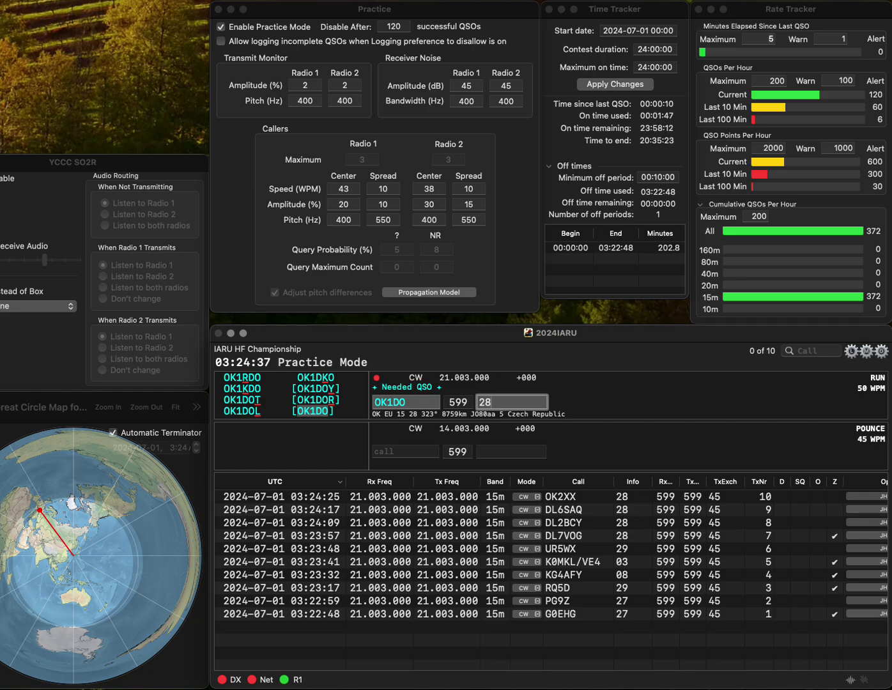
key(Return)
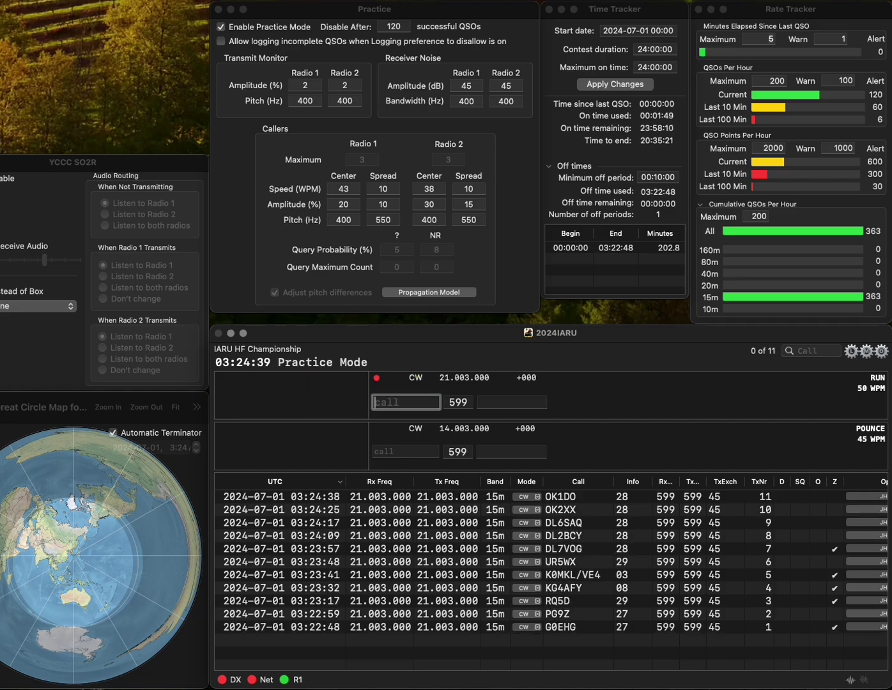
text(KC9UJ)
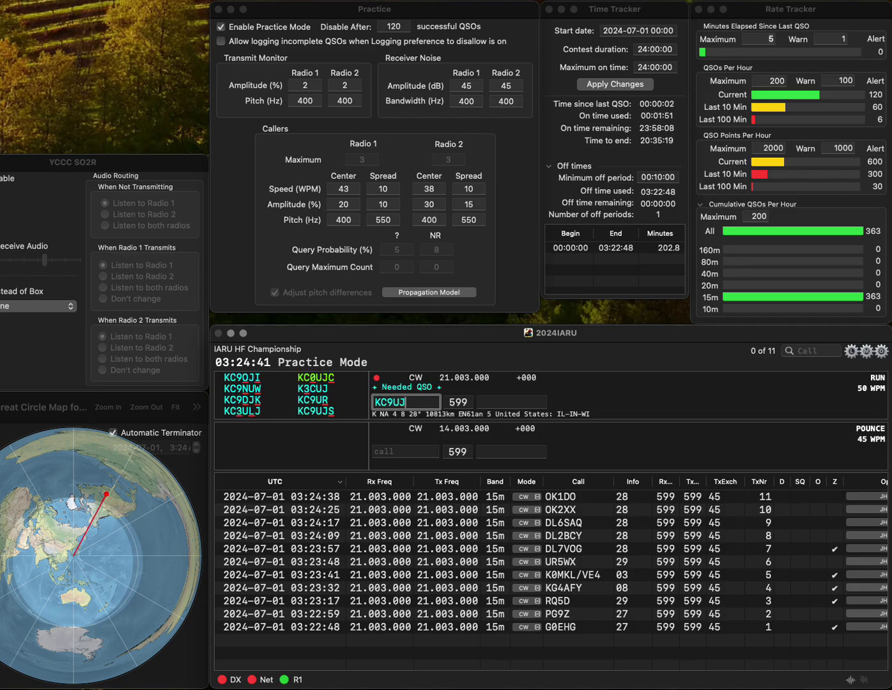
text(S)
key(Return)
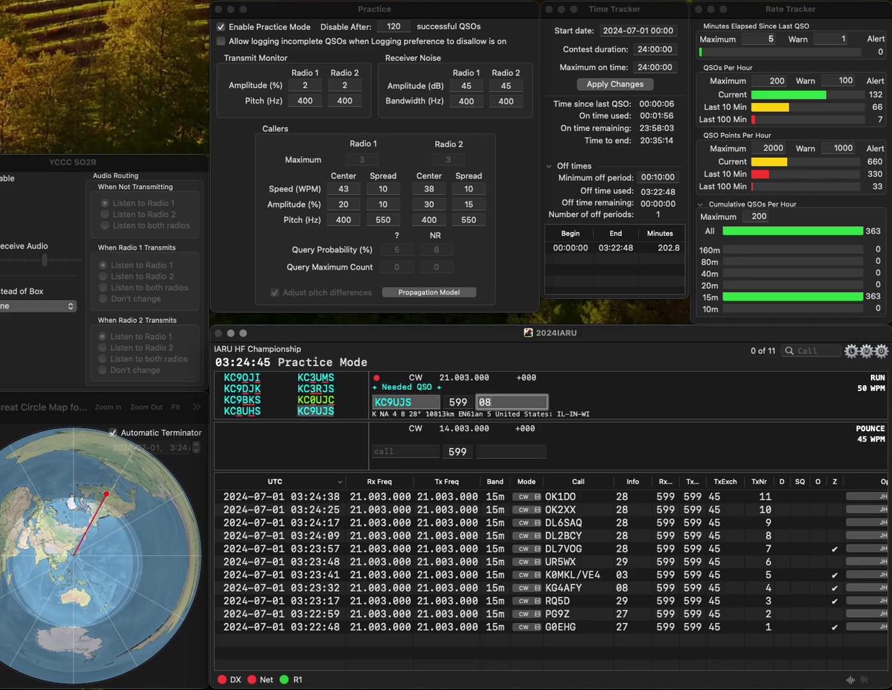
key(Return)
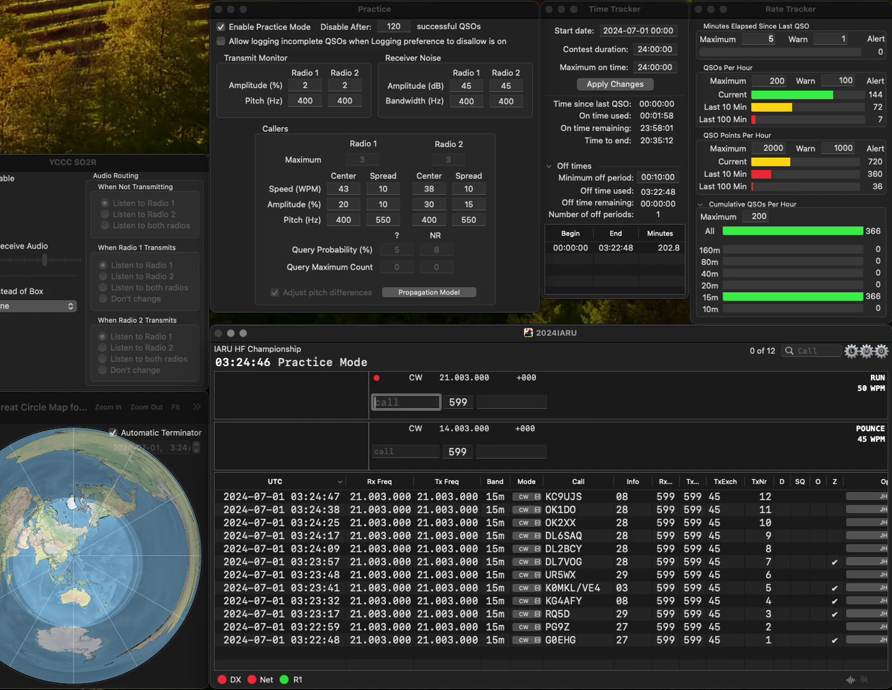
Enter callsign DL3DL on the run radio and log the contact with received exchange 28.
text(DLDR)
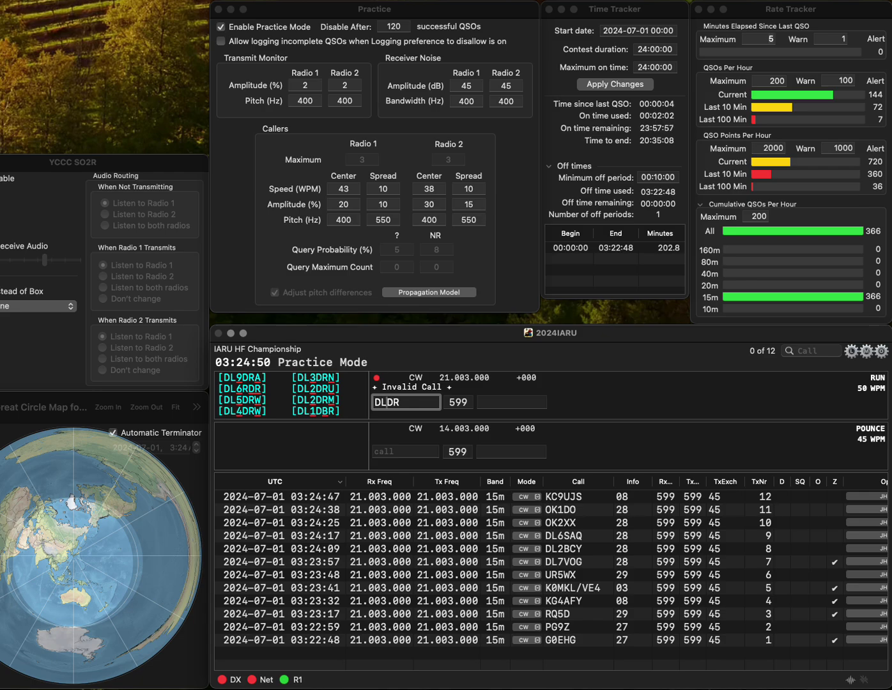
text(3)
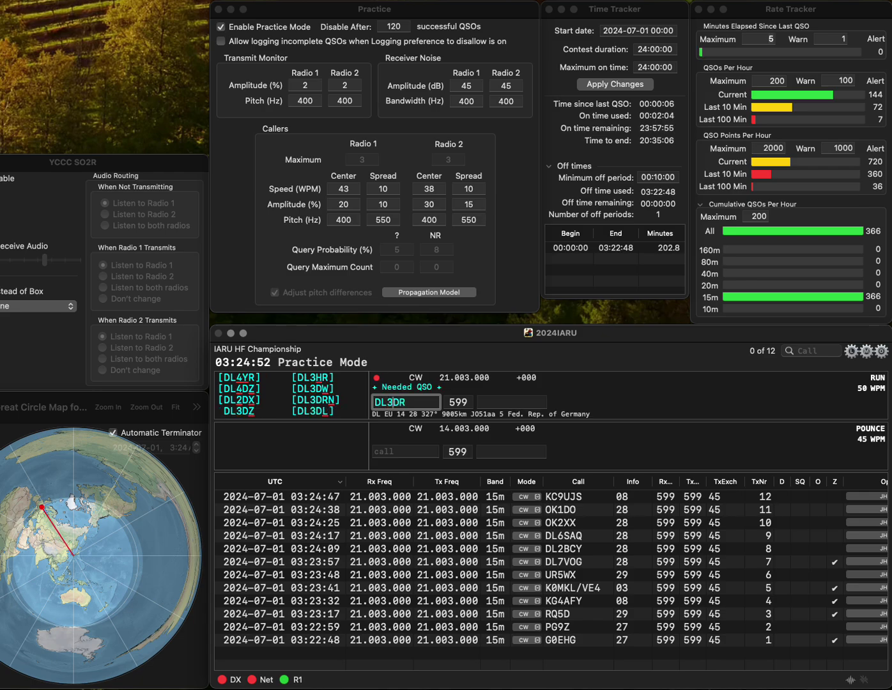
key(Right)
key(Delete)
text(L)
key(space)
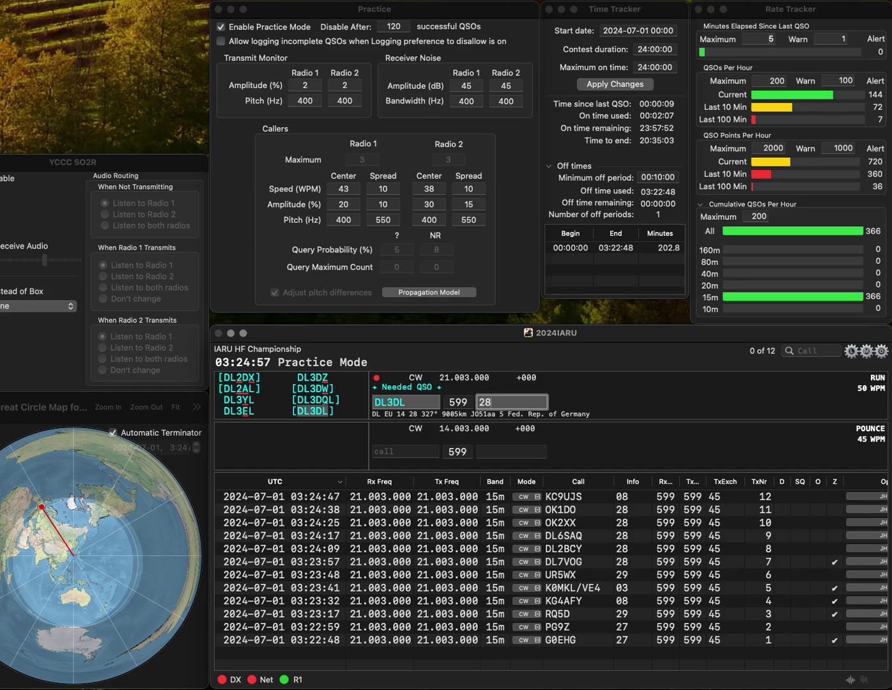
key(Return)
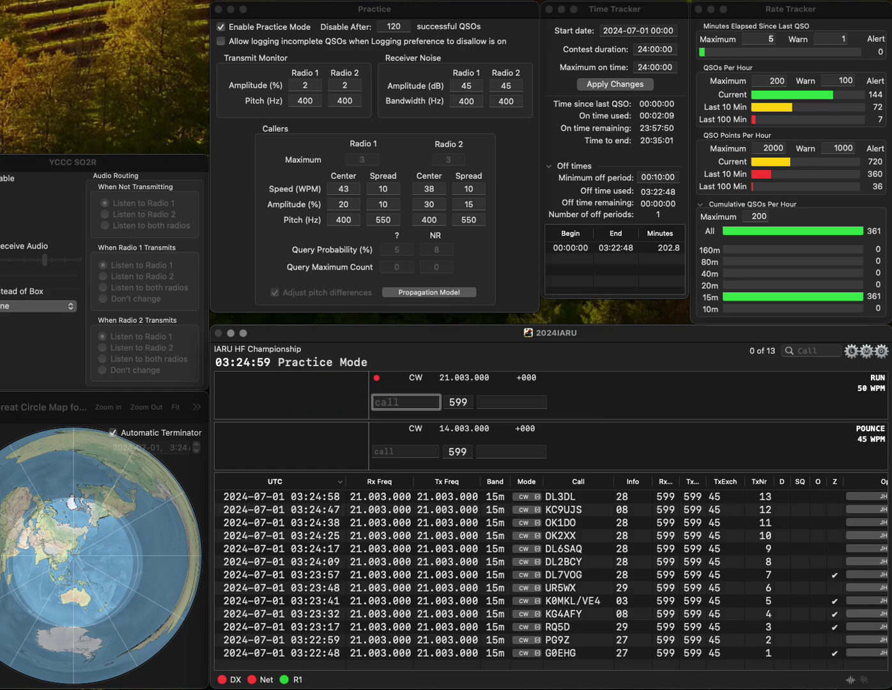
text(RD/P)
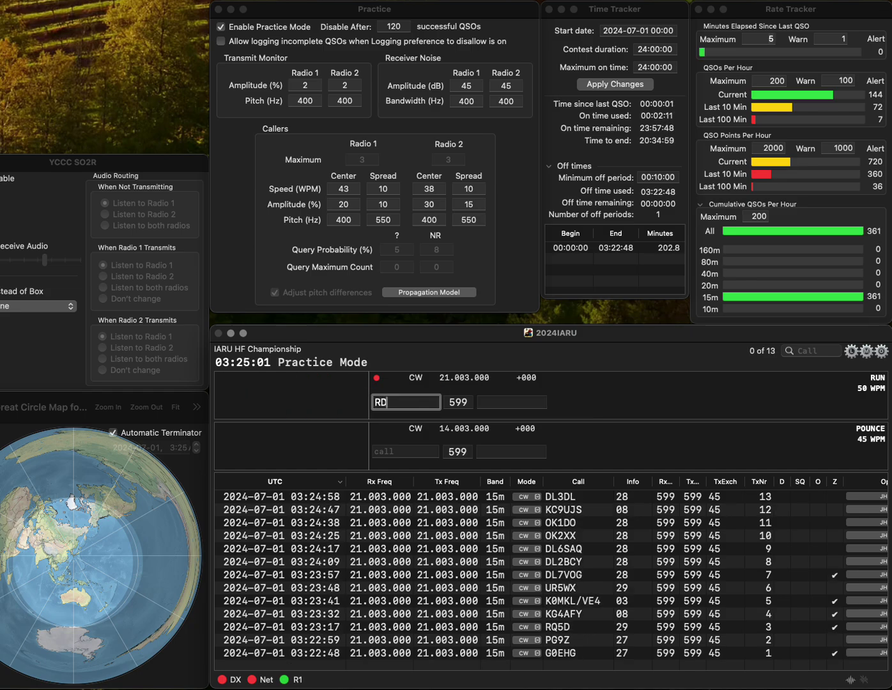
key(Left)
key(Left)
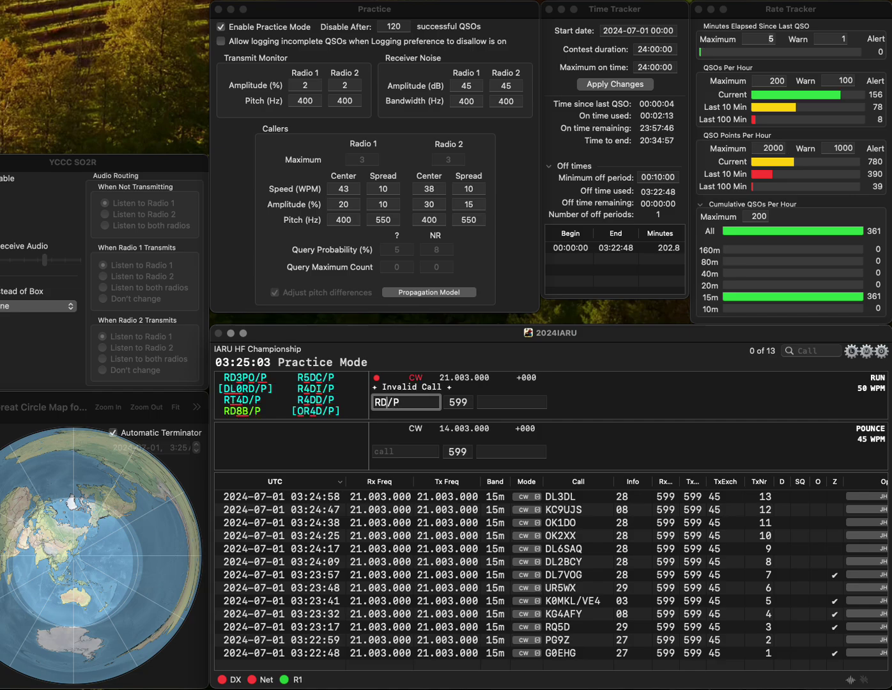
key(BackSpace)
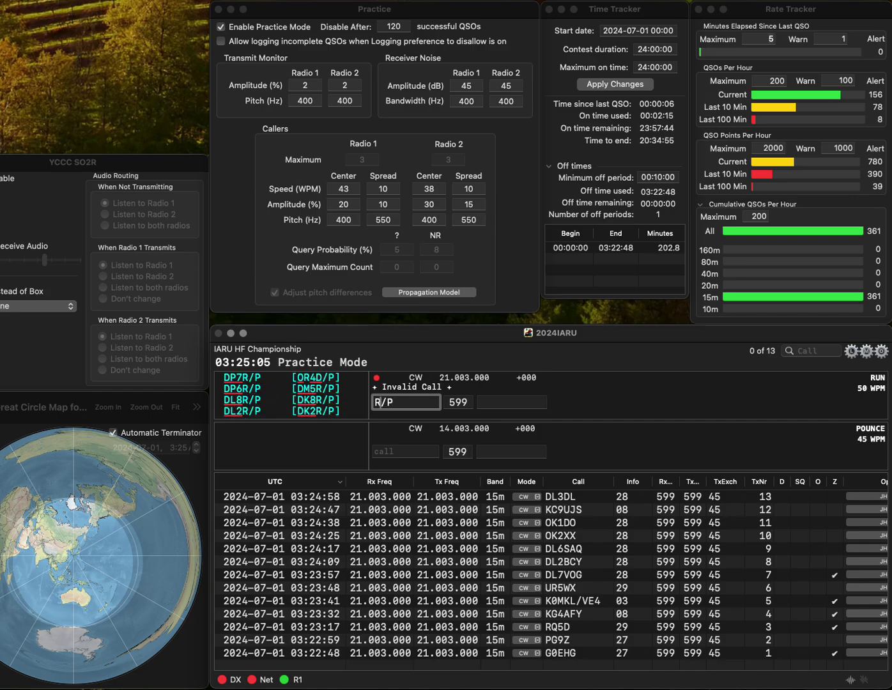
text(4DD)
key(Return)
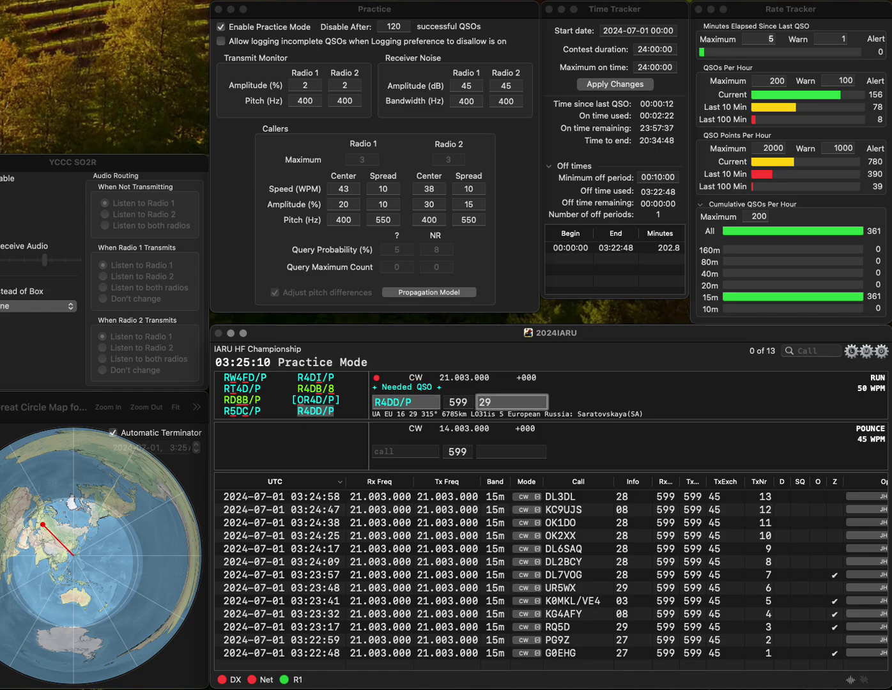
key(Return)
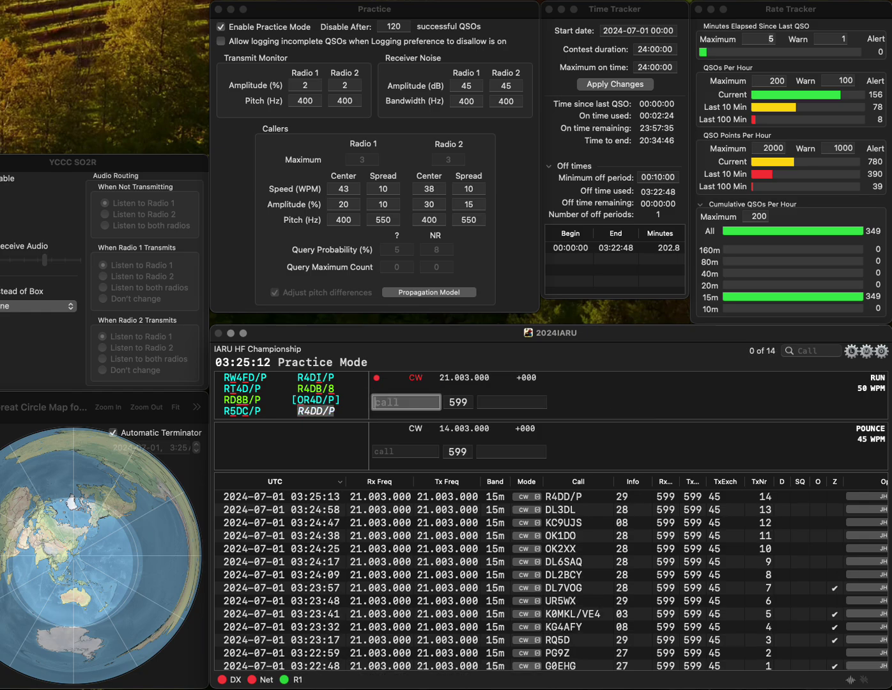
text(OT2HOV)
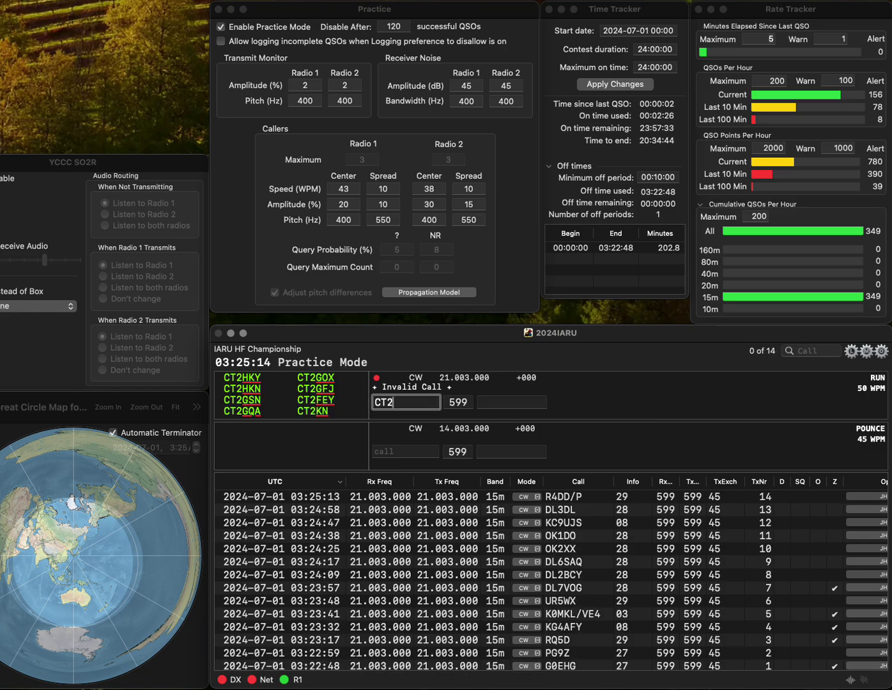
key(space)
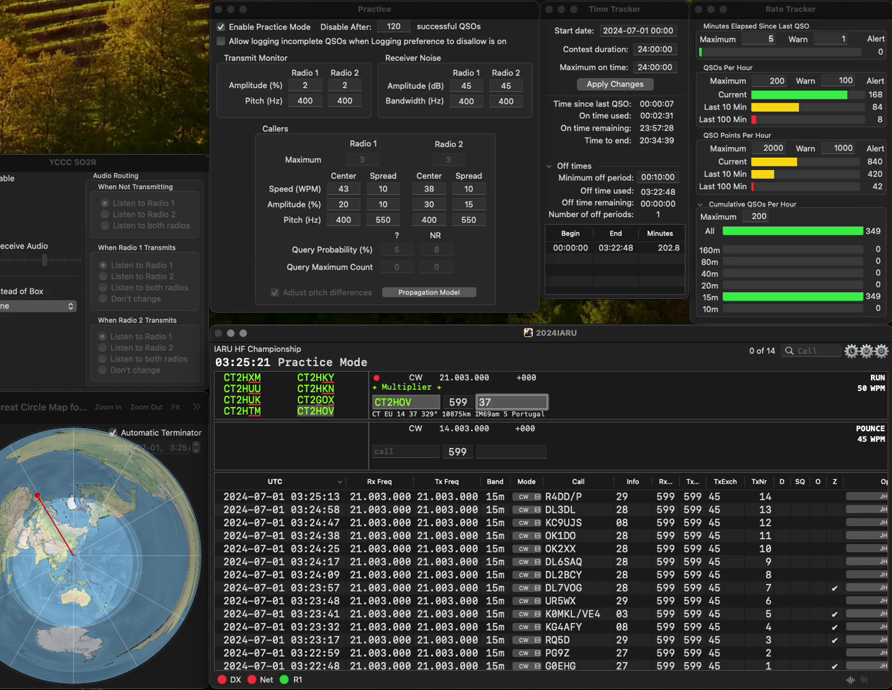
key(Return)
text(R)
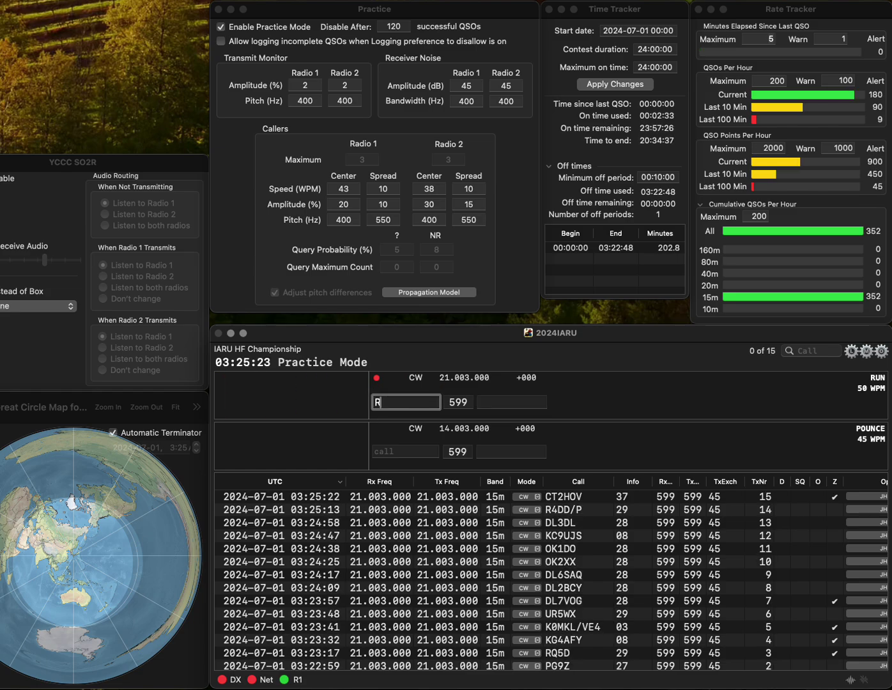
text(W1M)
key(Return)
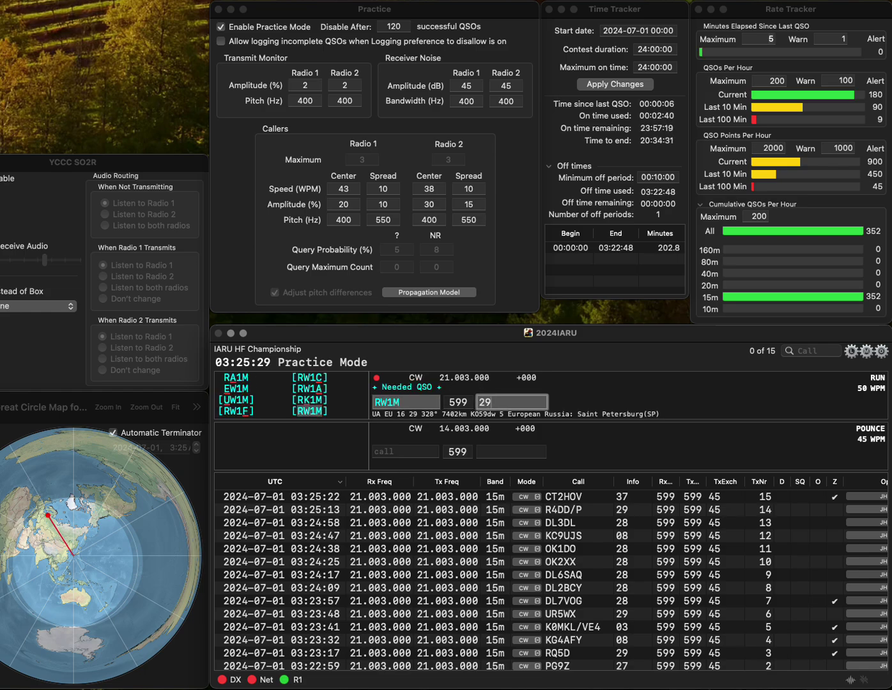
key(Return)
Enter callsign DA0KOL on the run radio and log the contact with received exchange 28.
text(DL)
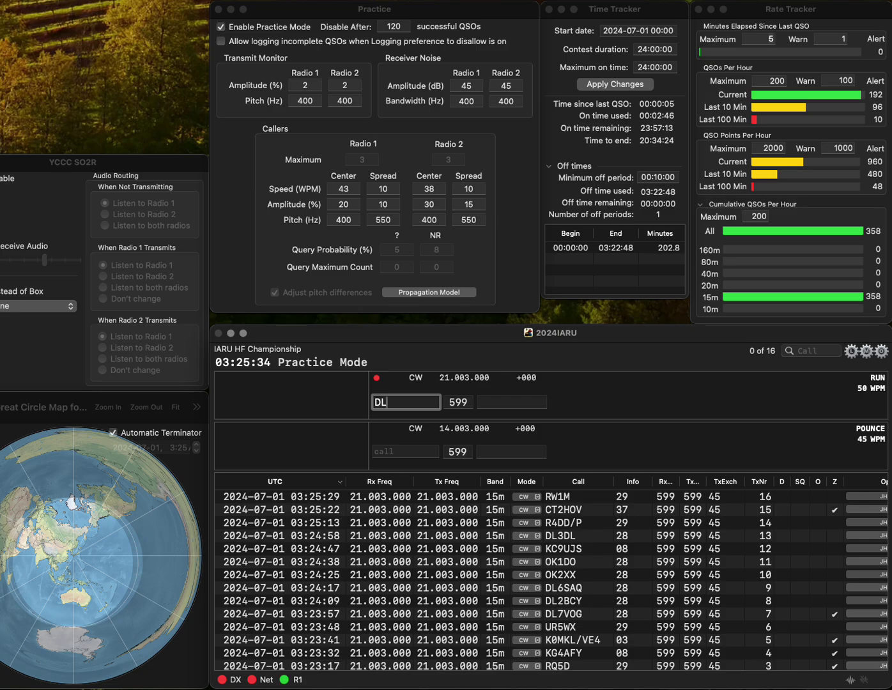
key(BackSpace)
text(A)
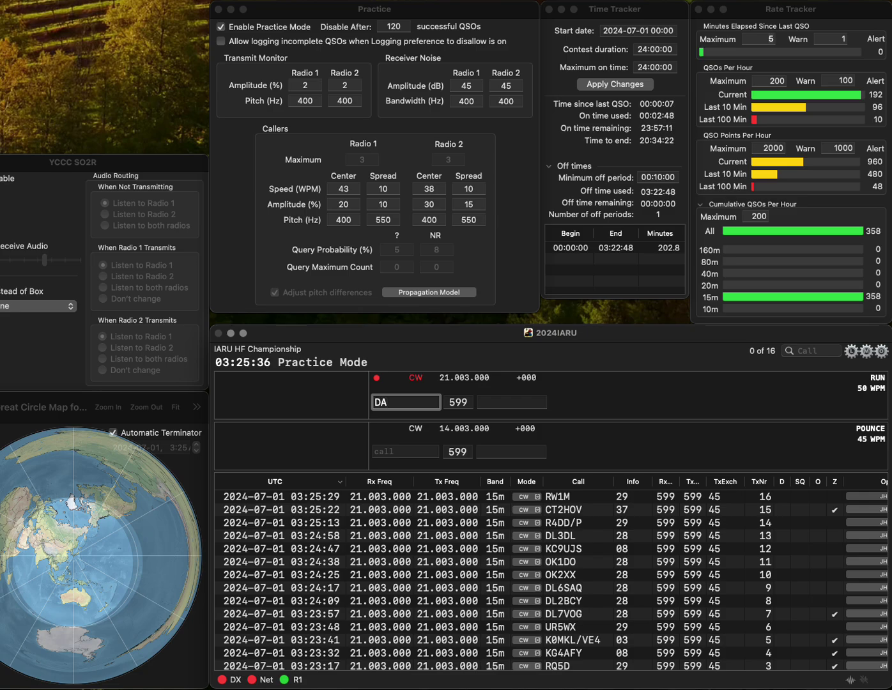
text(0)
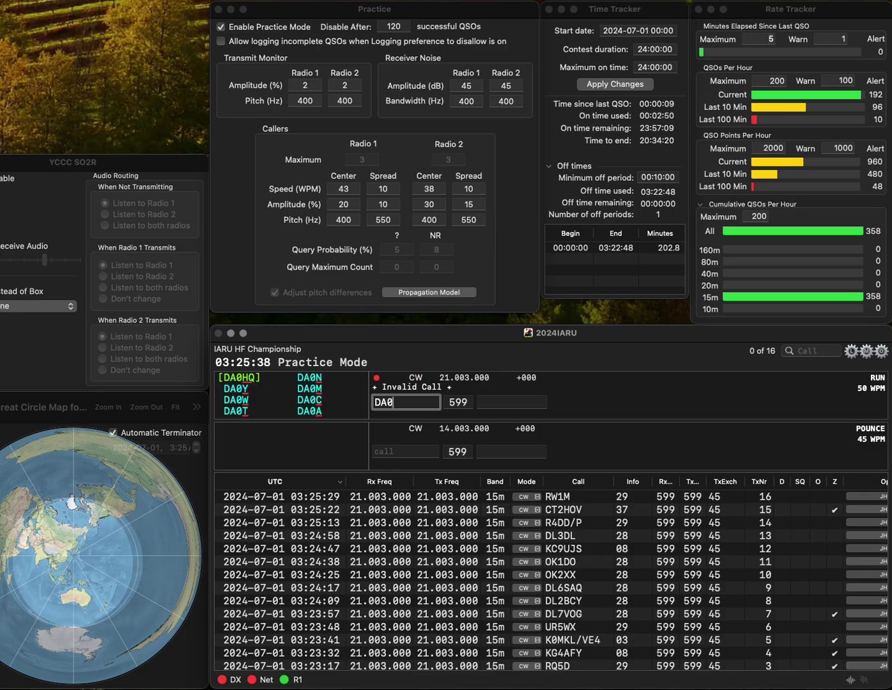
text(KOL)
key(space)
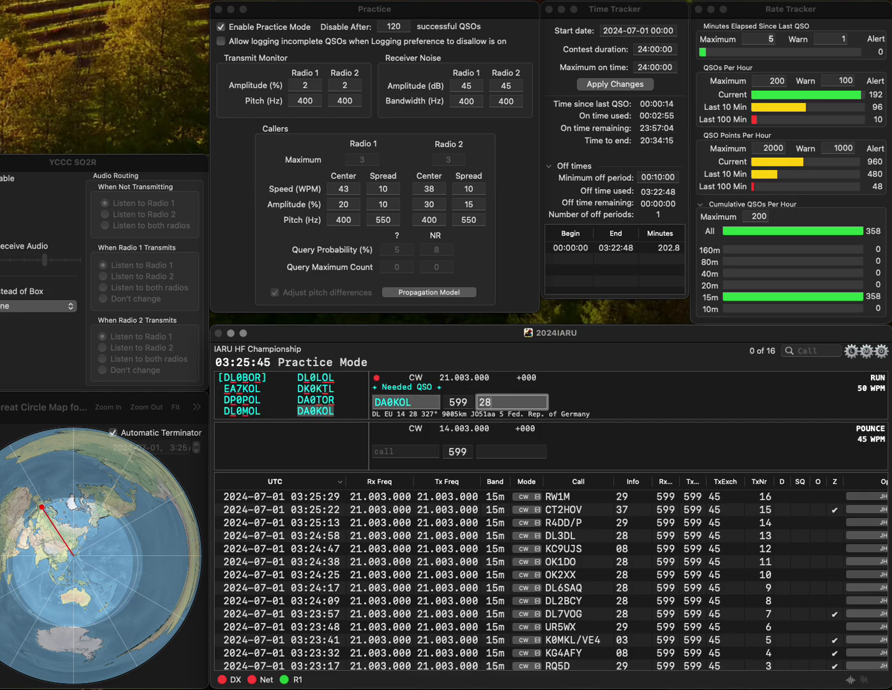
key(Return)
text(DL)
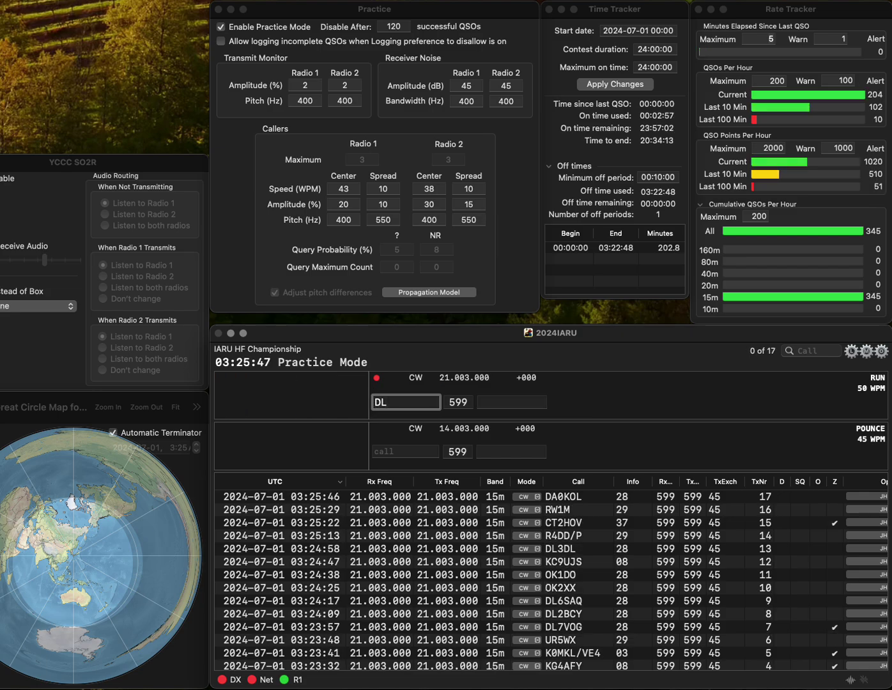
text(6USD)
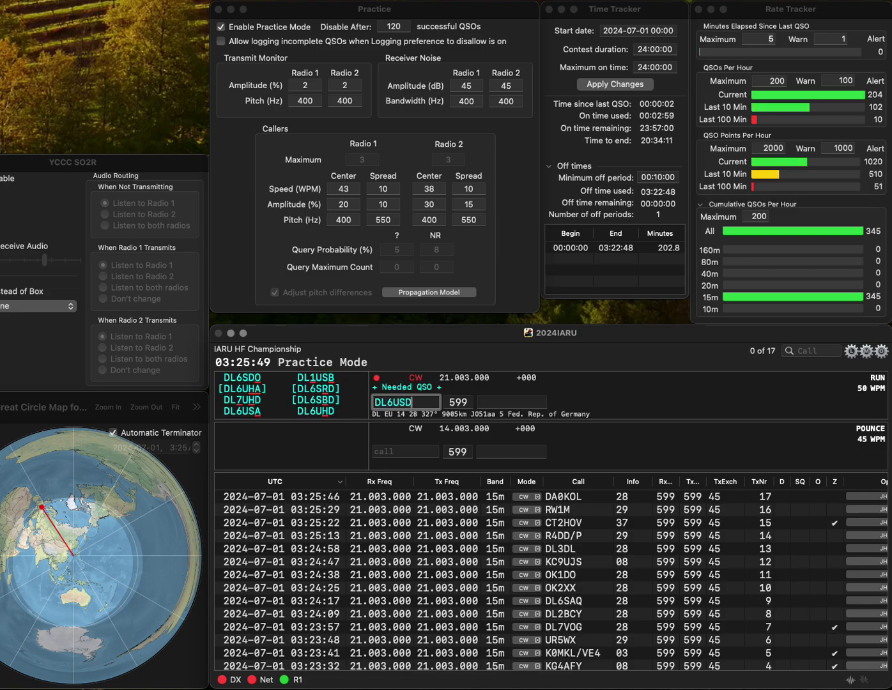
key(BackSpace)
key(BackSpace)
text(HD)
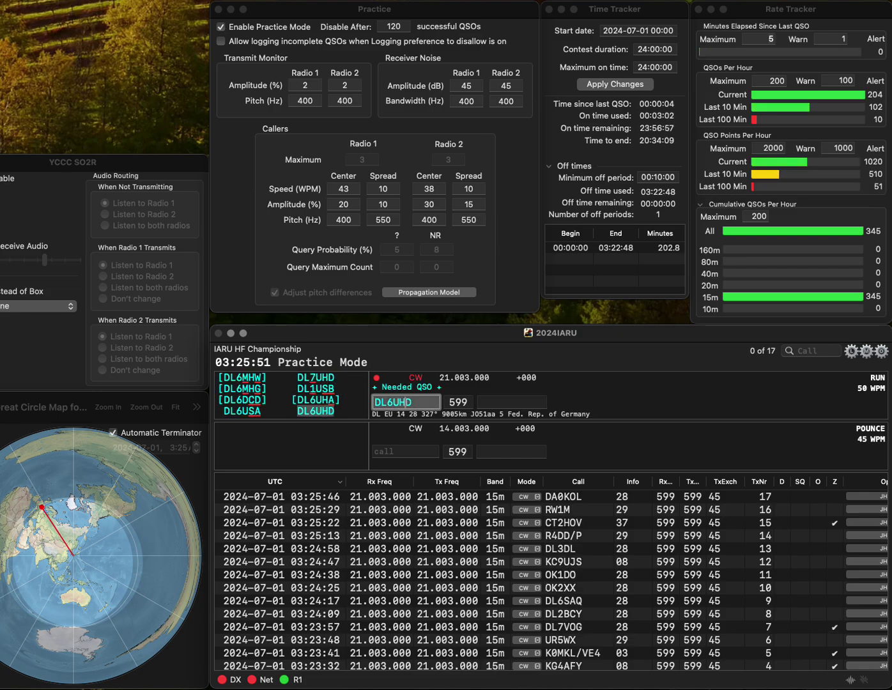
key(space)
text(28)
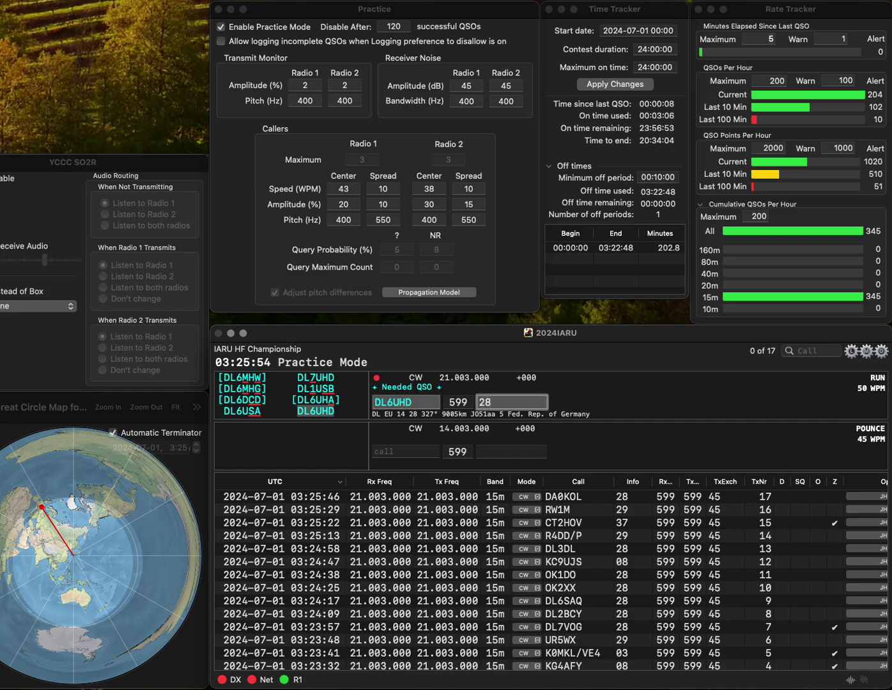
key(Return)
text(EA3AA)
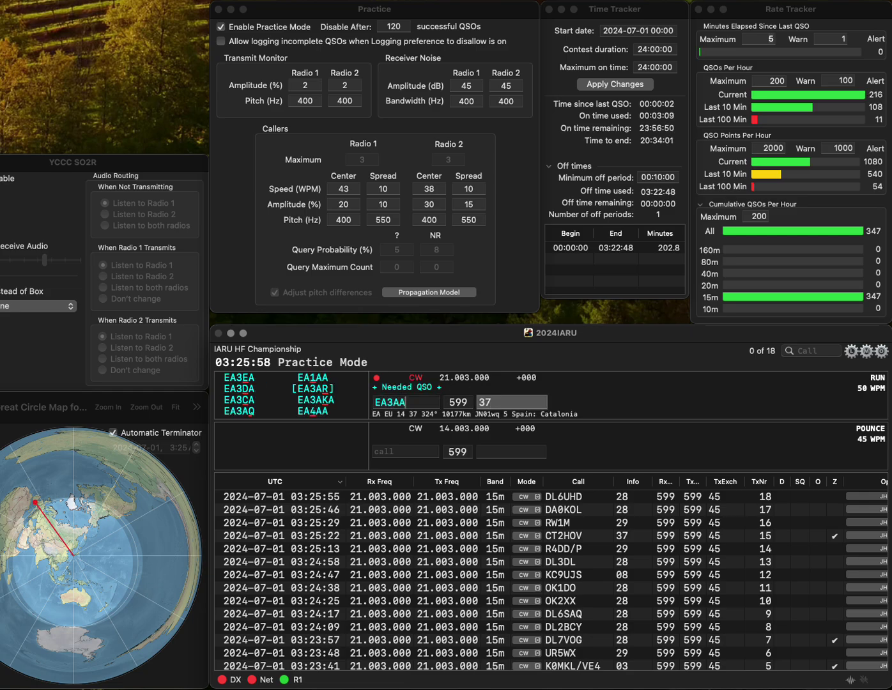
key(super+a)
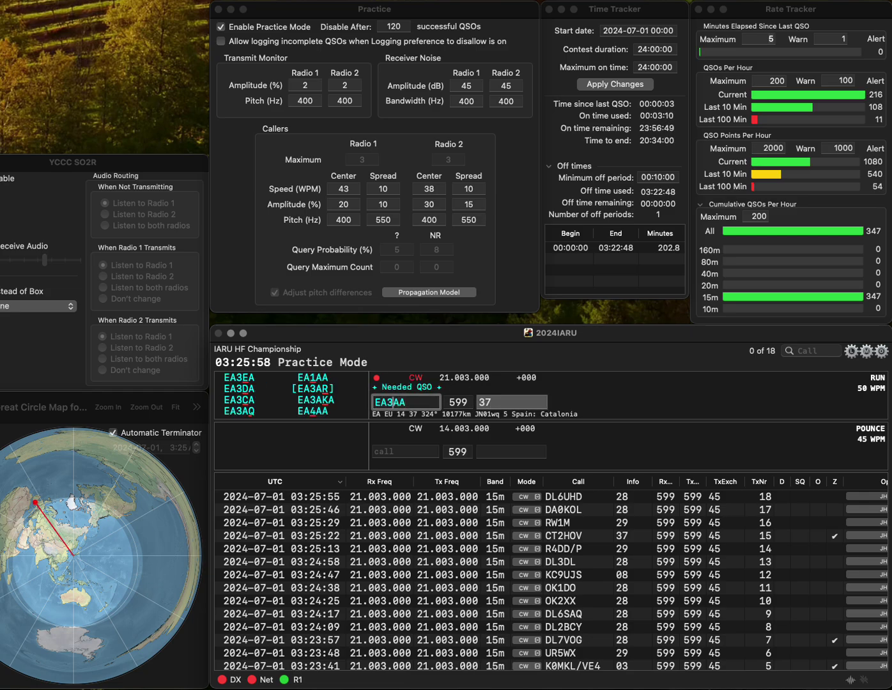
text(EA4AA)
key(Tab)
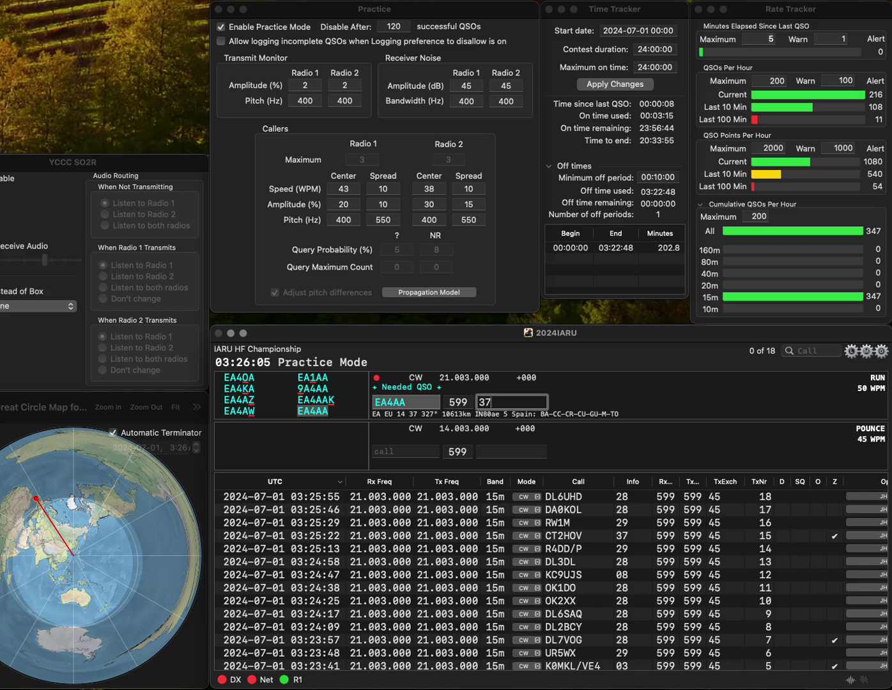
key(Return)
text(F)
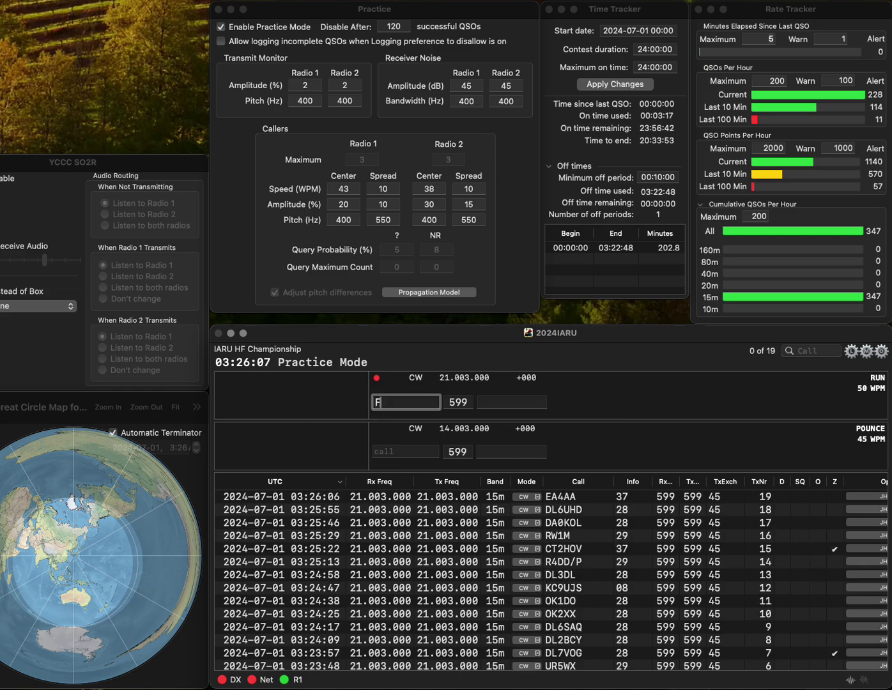
text(1TEM)
key(Tab)
text(27)
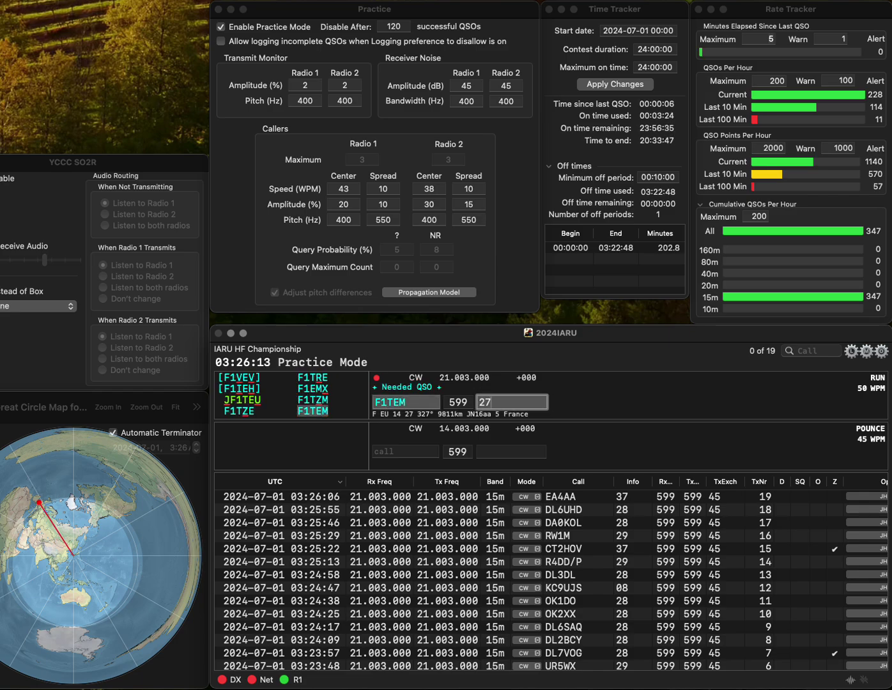
key(Return)
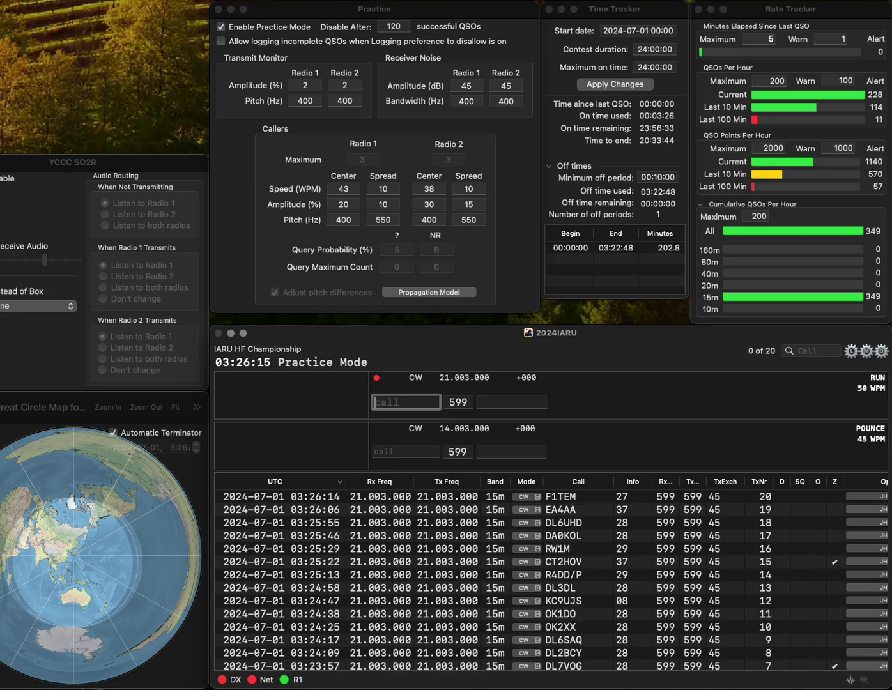
text(OM4Q)
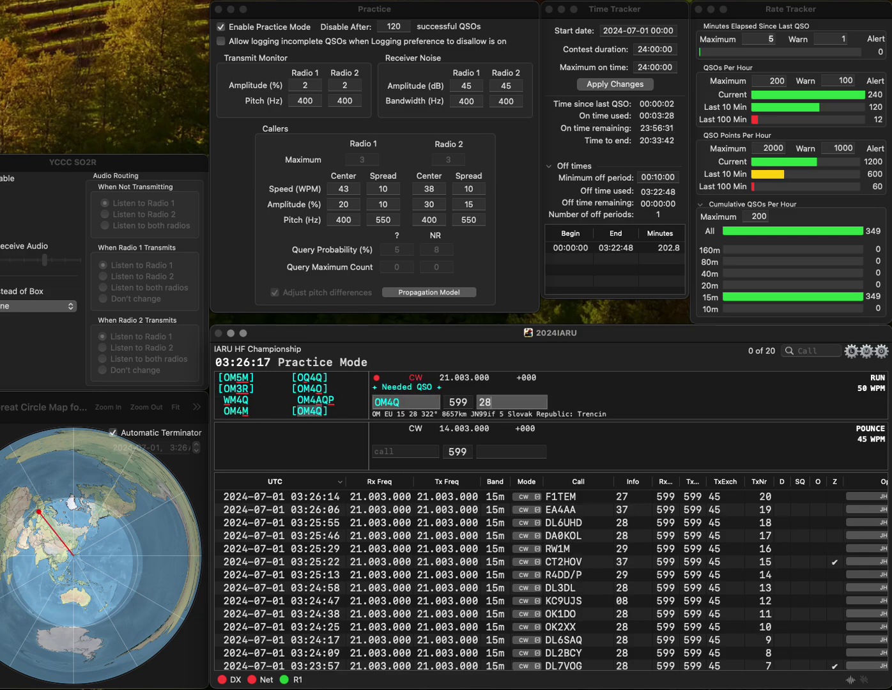
key(Tab)
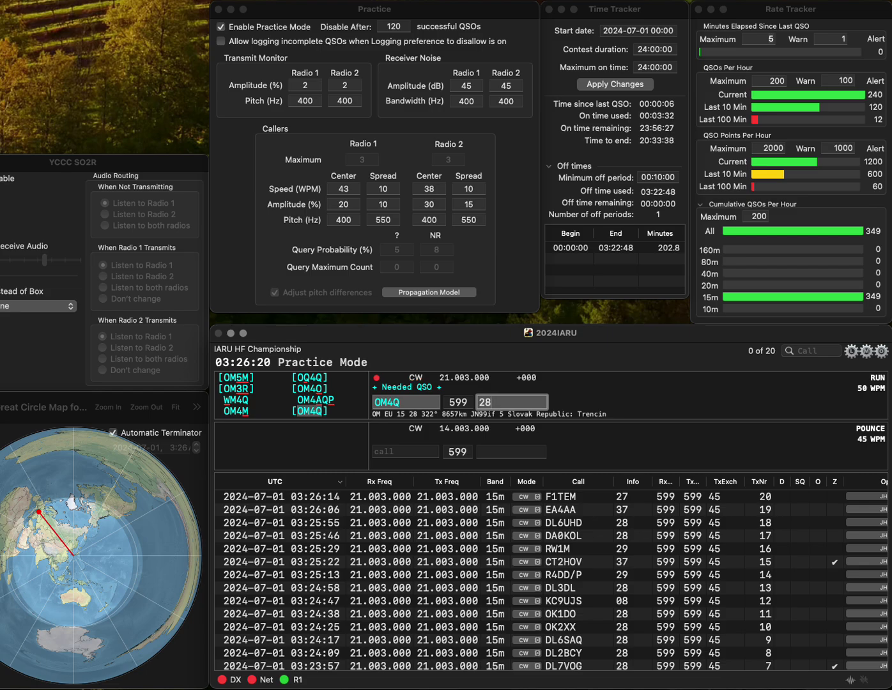
key(Return)
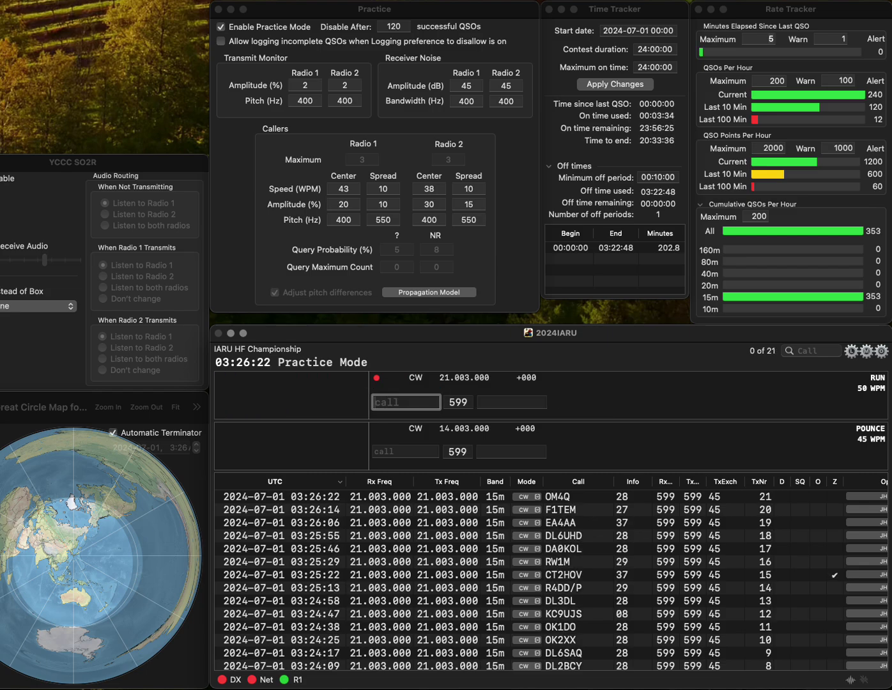
text(4Z)
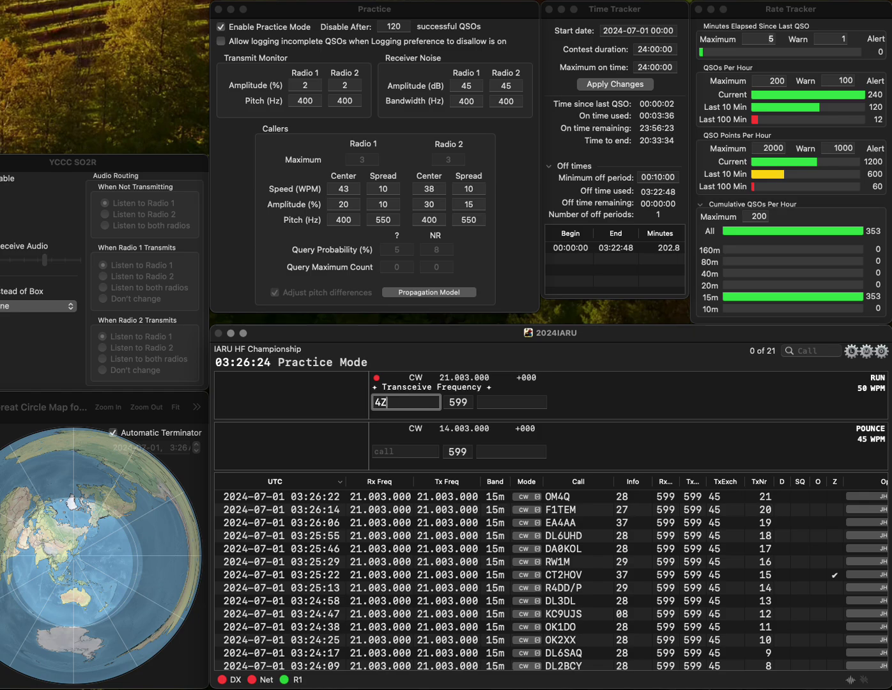
text(RLB)
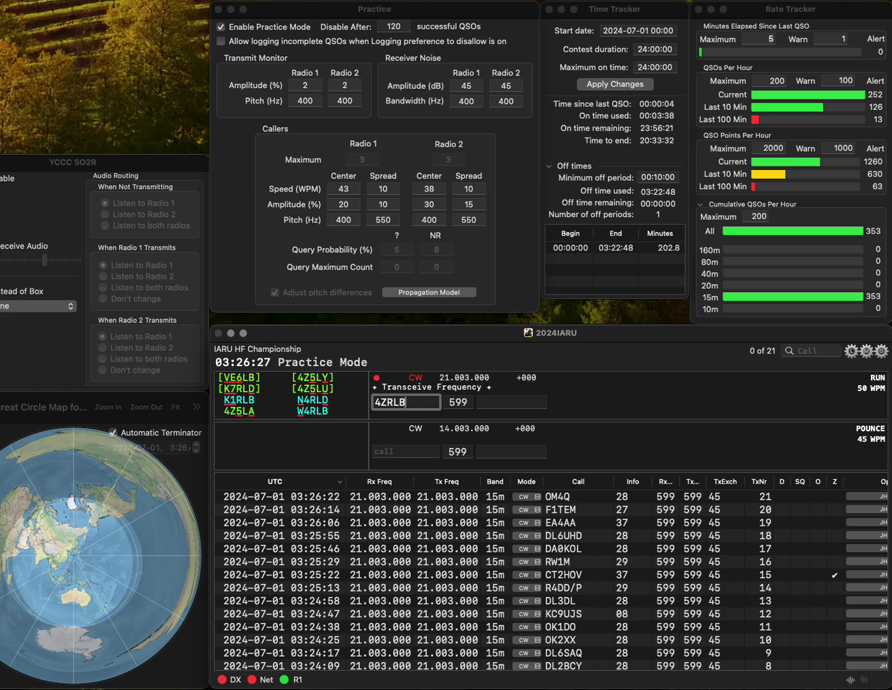
key(ctrl+w)
text(IK)
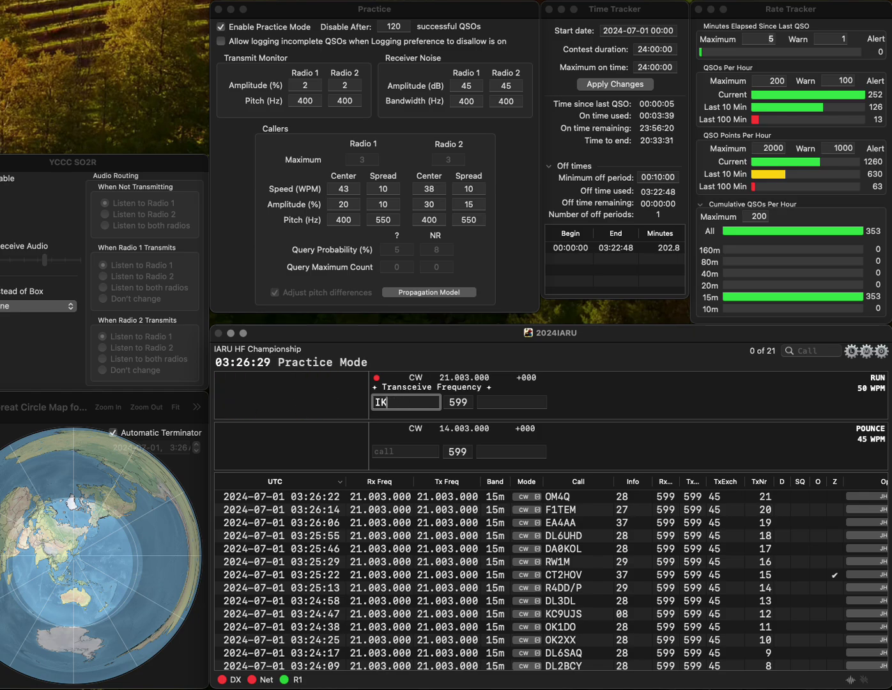
text(5ZWB)
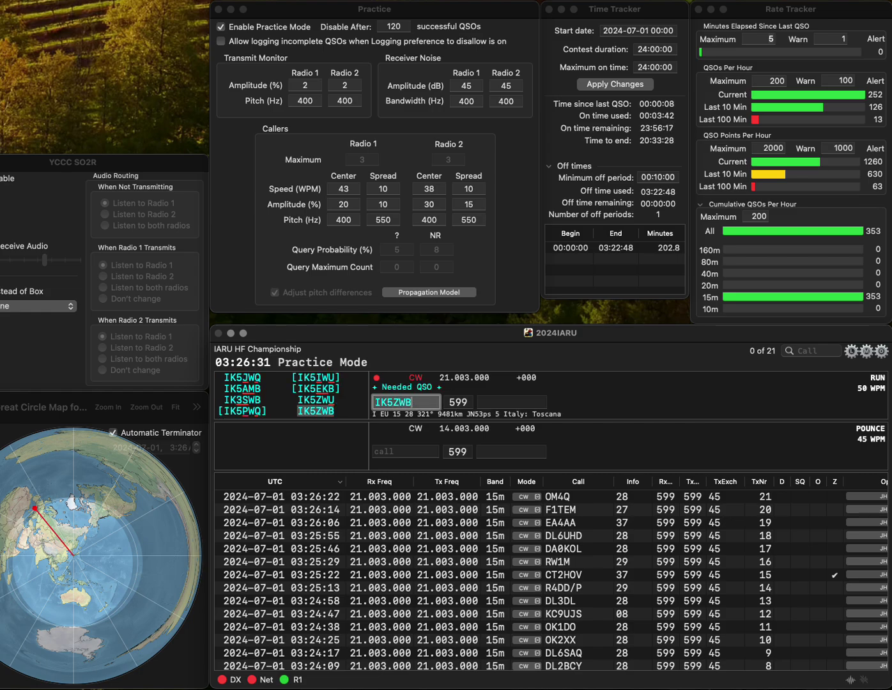
key(space)
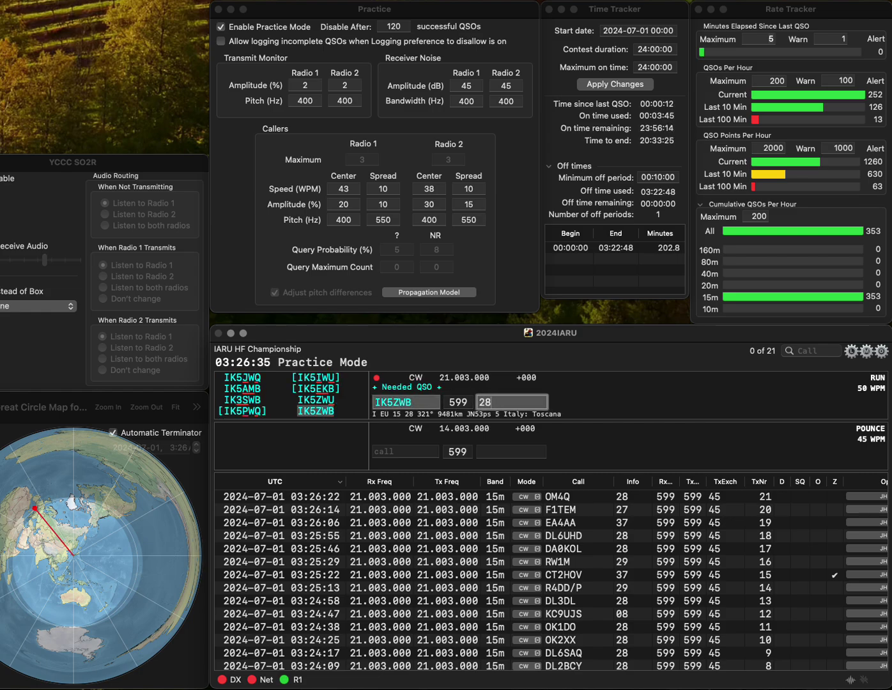
key(Return)
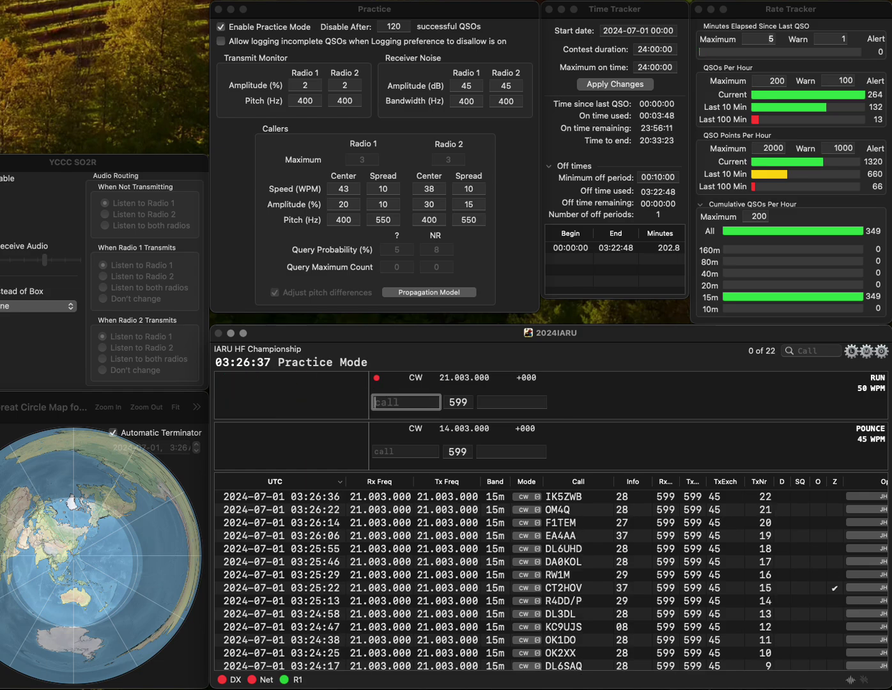
Enter callsign PD1Y on the run radio and log the contact with received exchange 27.
text(2Y)
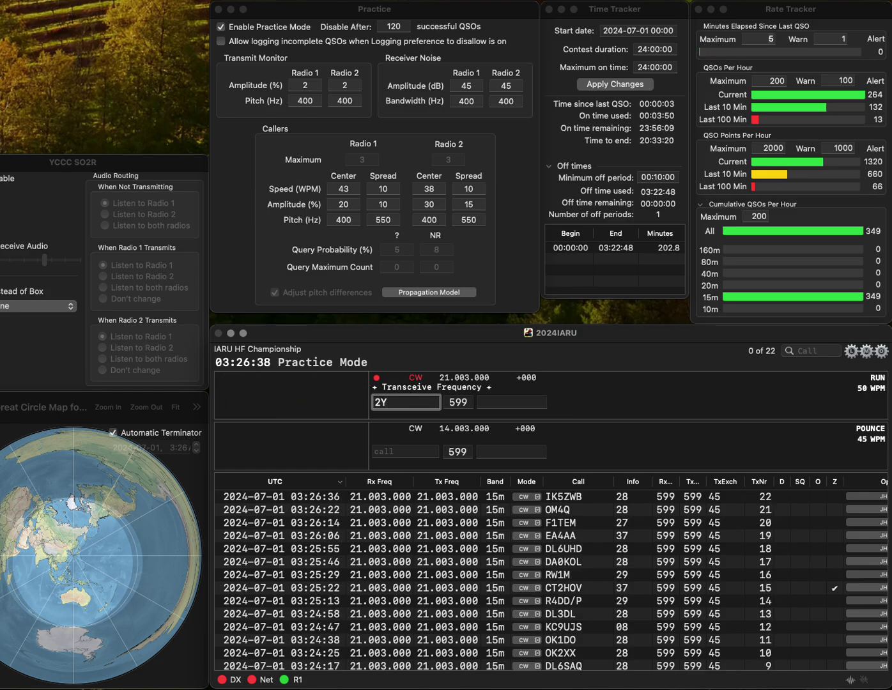
key(Left)
key(Left)
text(PY)
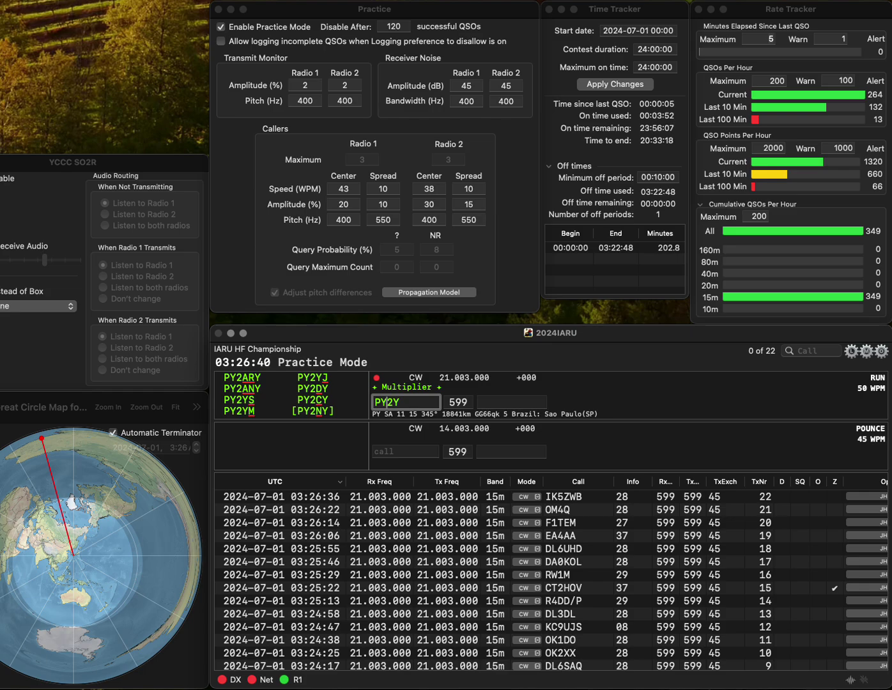
key(BackSpace)
text(D)
key(Delete)
text(1)
key(Tab)
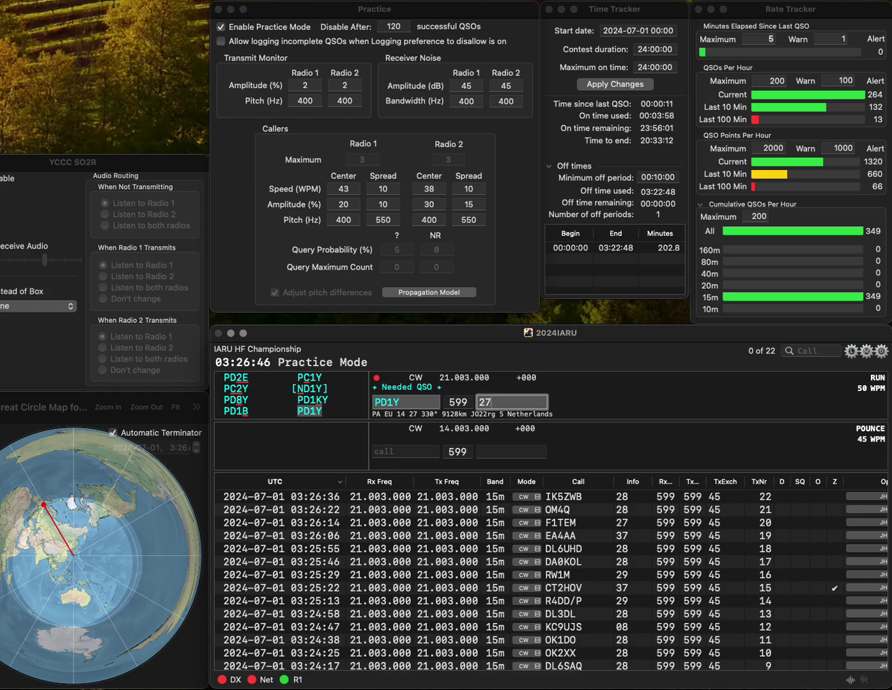
key(Return)
text(DF5FW)
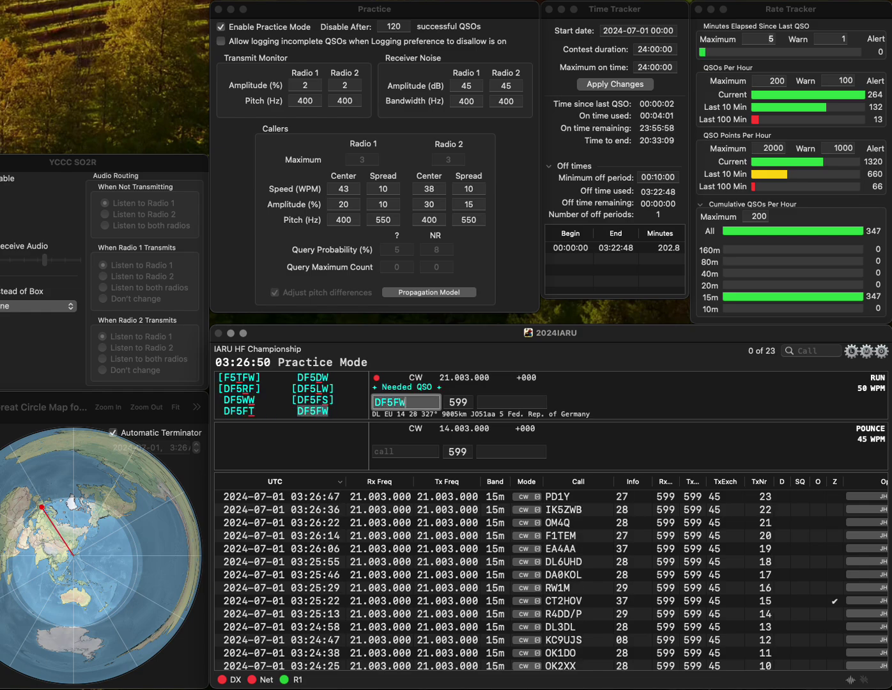
key(Return)
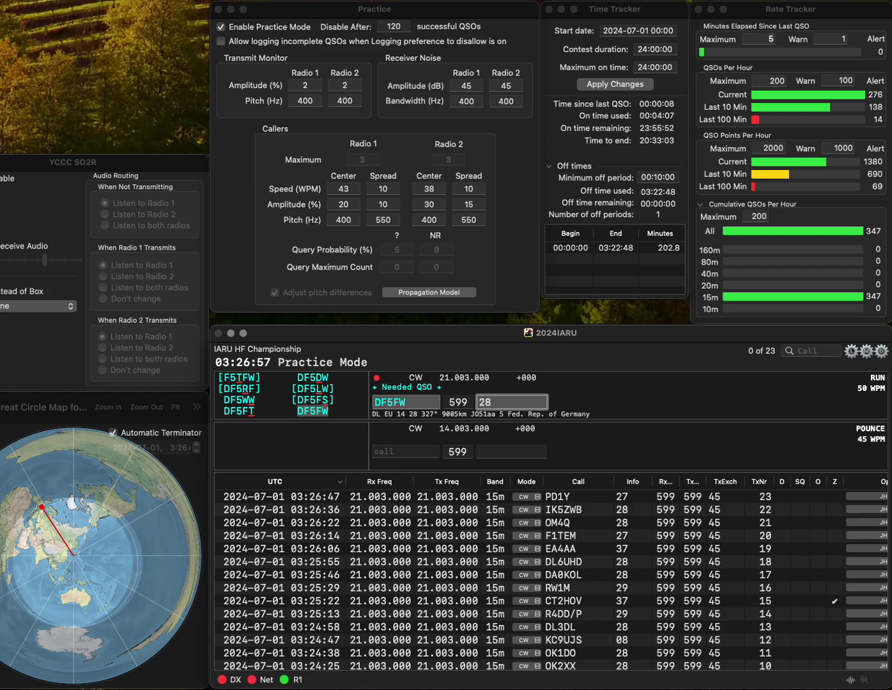
key(Return)
text(S5)
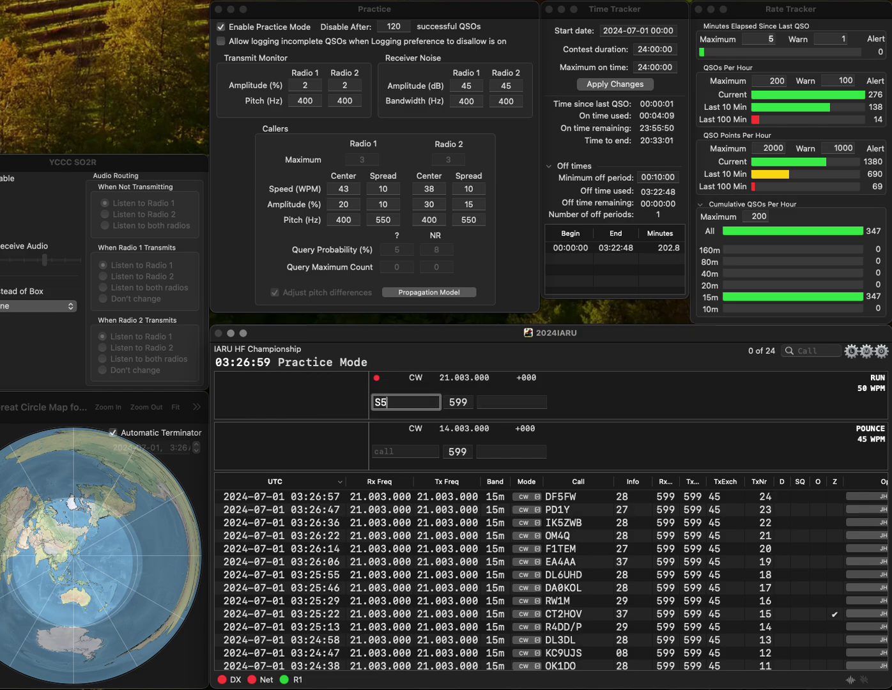
text(3TZ)
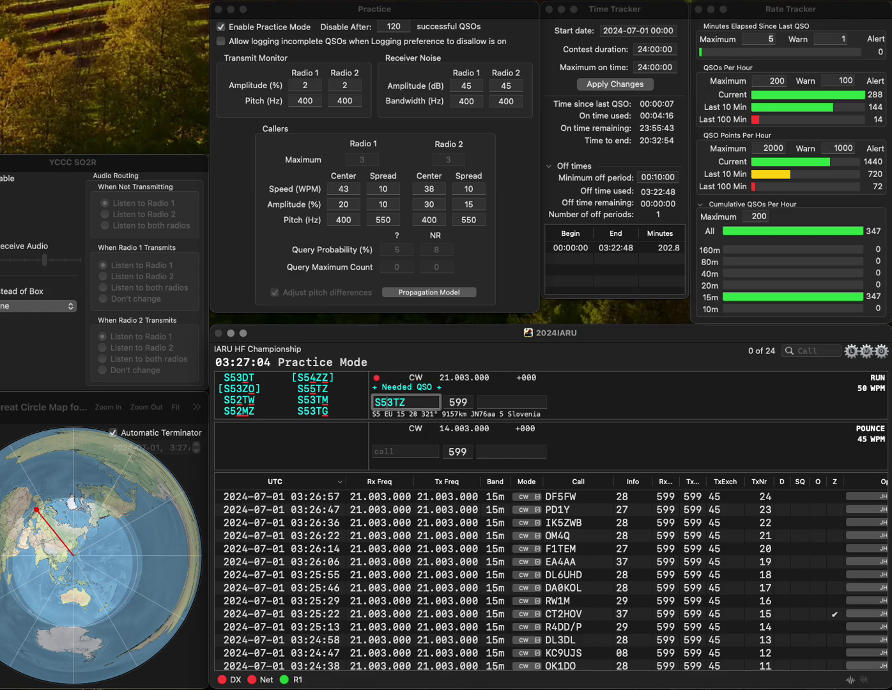
key(BackSpace)
text(G)
key(Return)
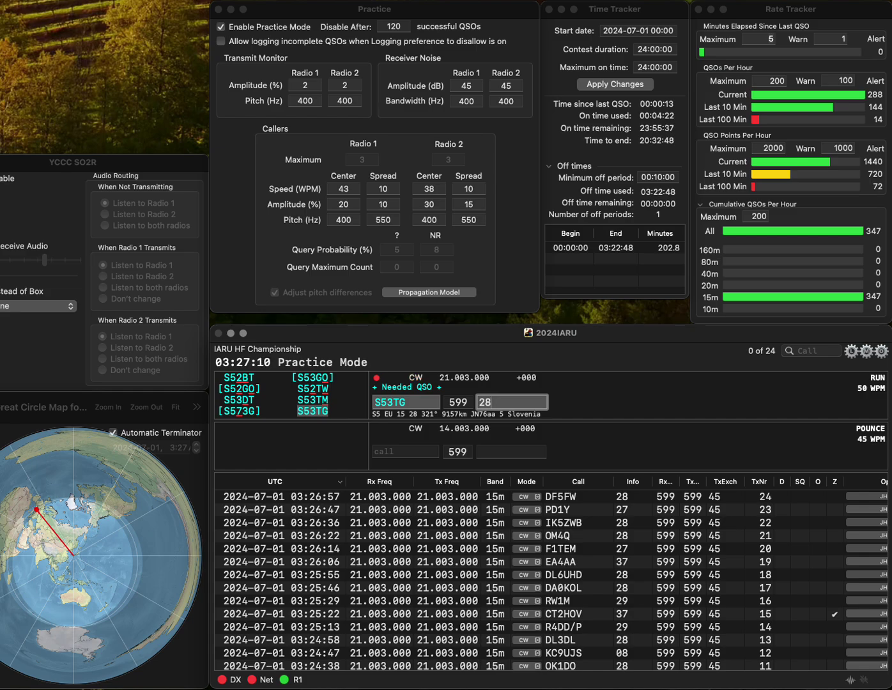
key(Return)
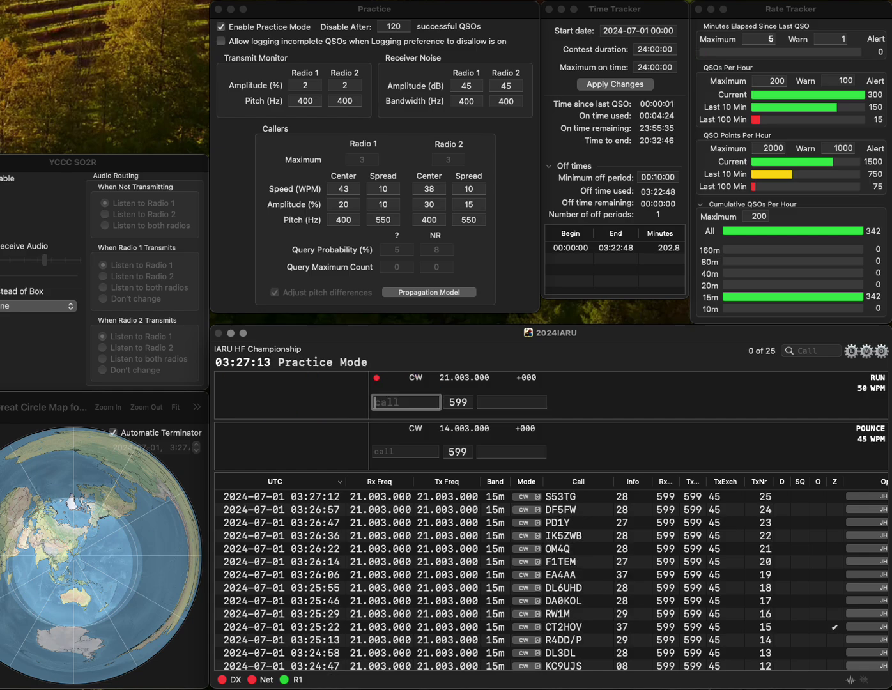
text(OPH)
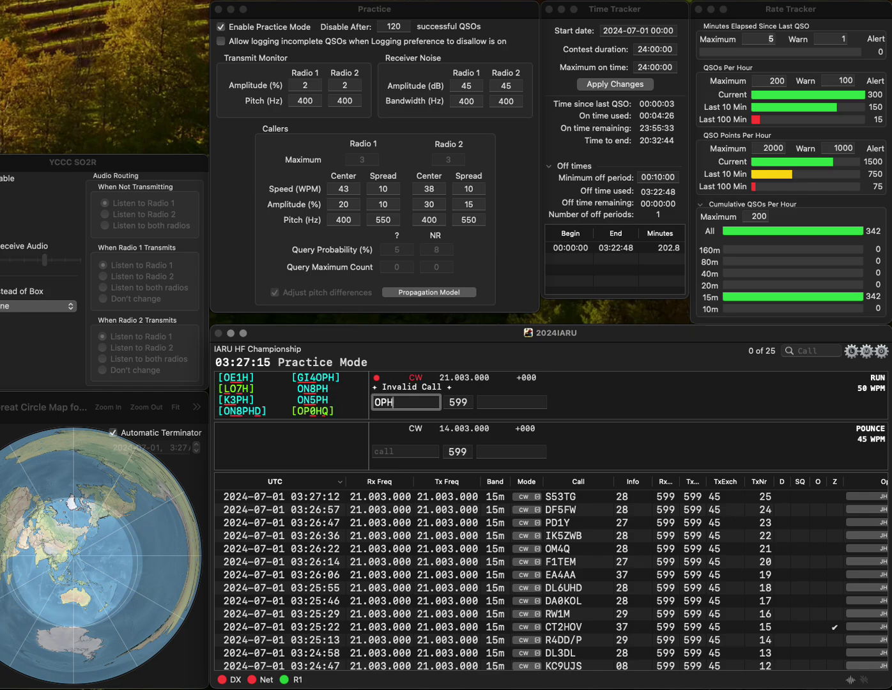
text(N7)
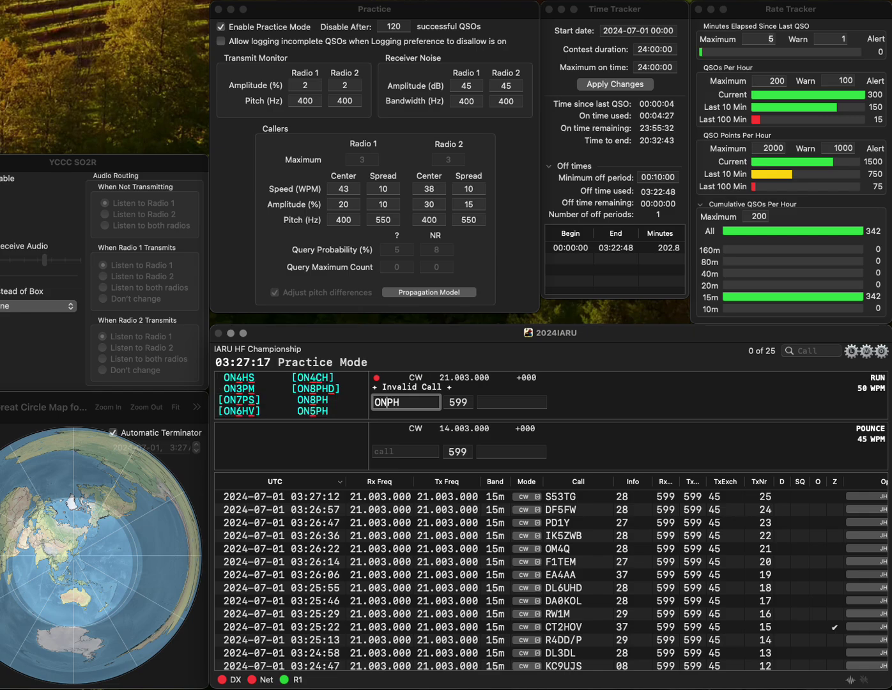
key(Delete)
key(Delete)
text(PS)
key(Return)
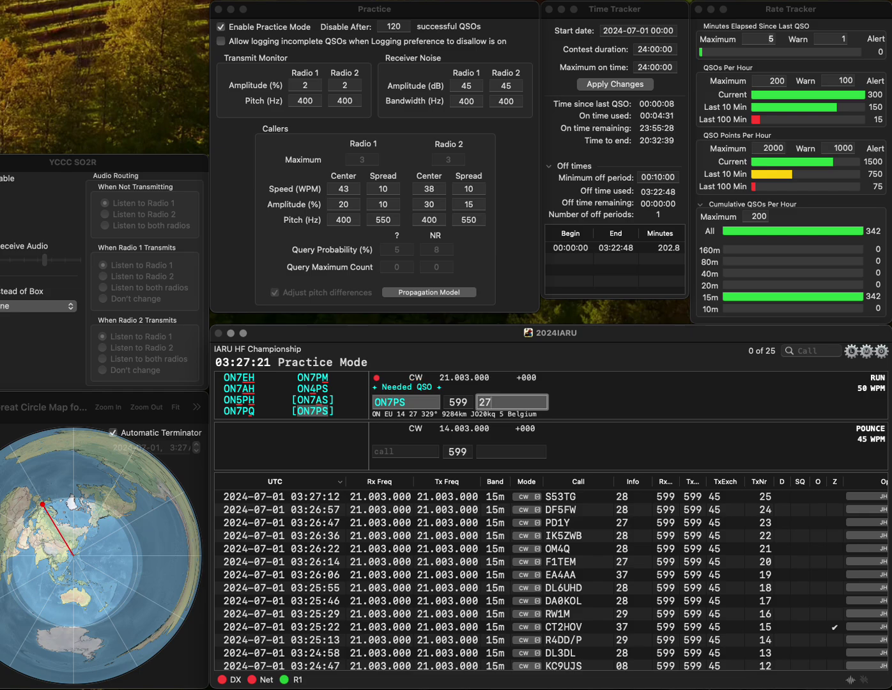
key(Return)
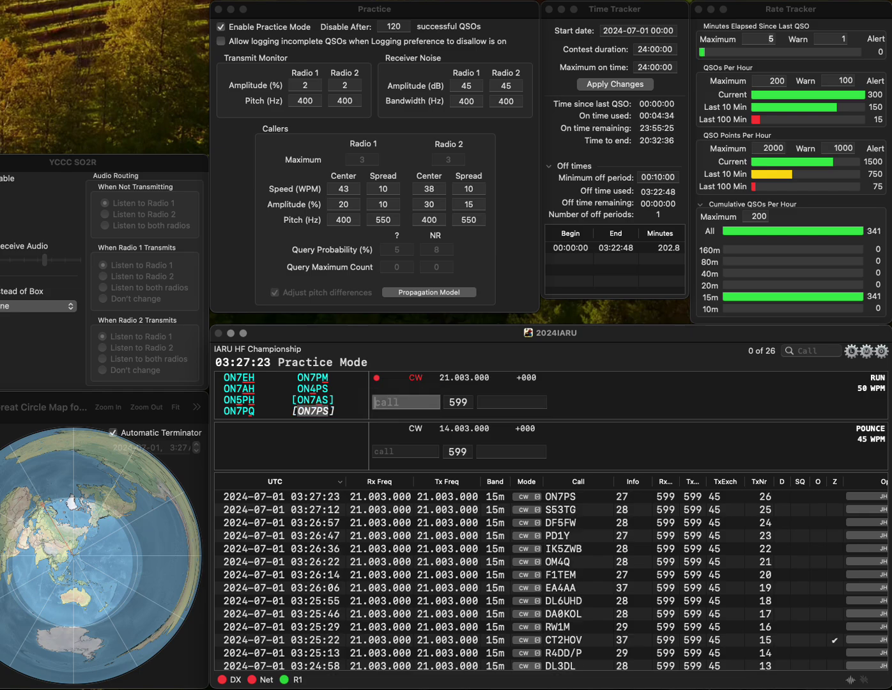
text(IV3D)
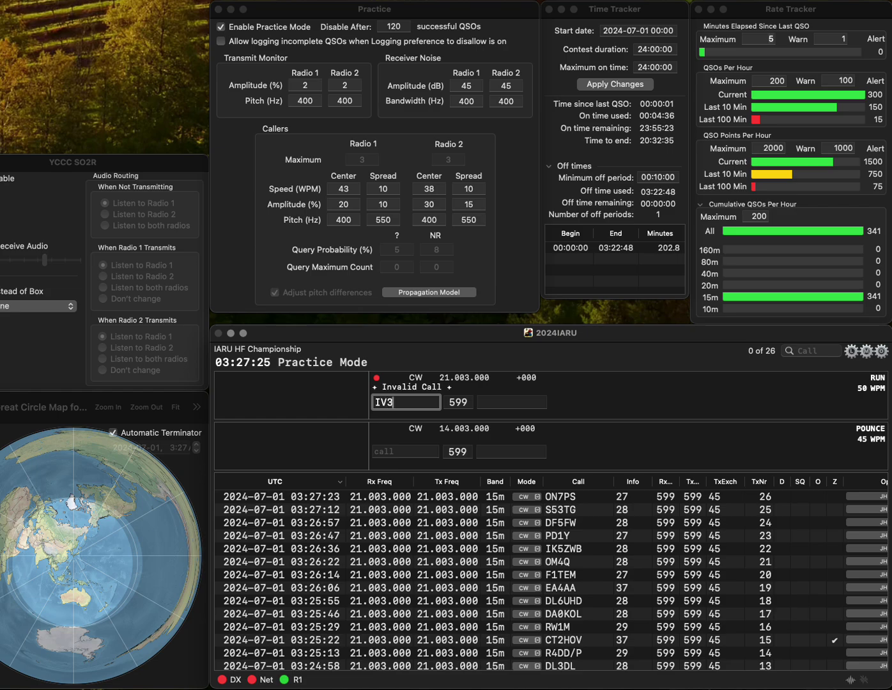
key(BackSpace)
key(BackSpace)
key(BackSpace)
text(43B)
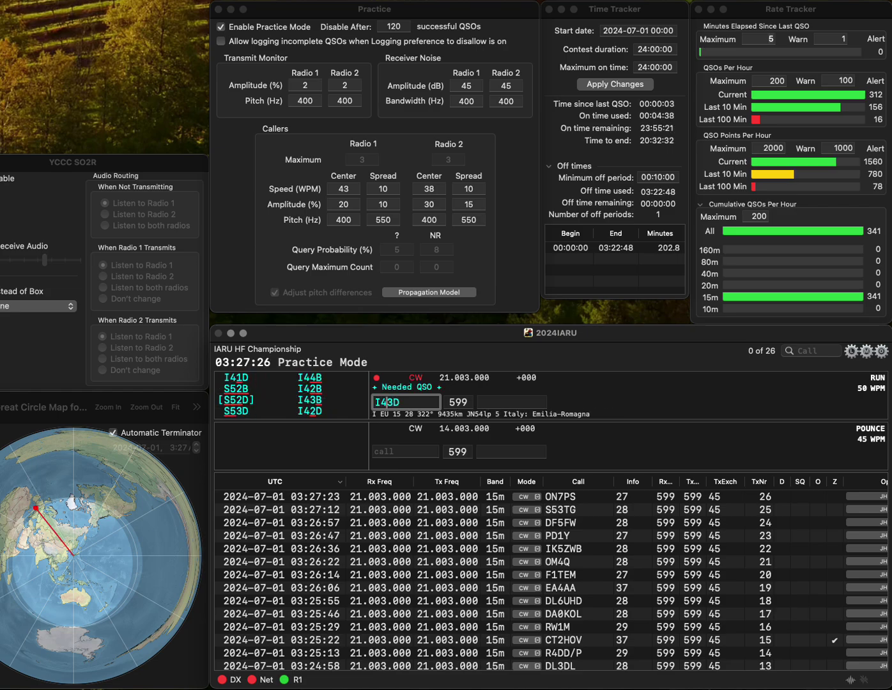
key(space)
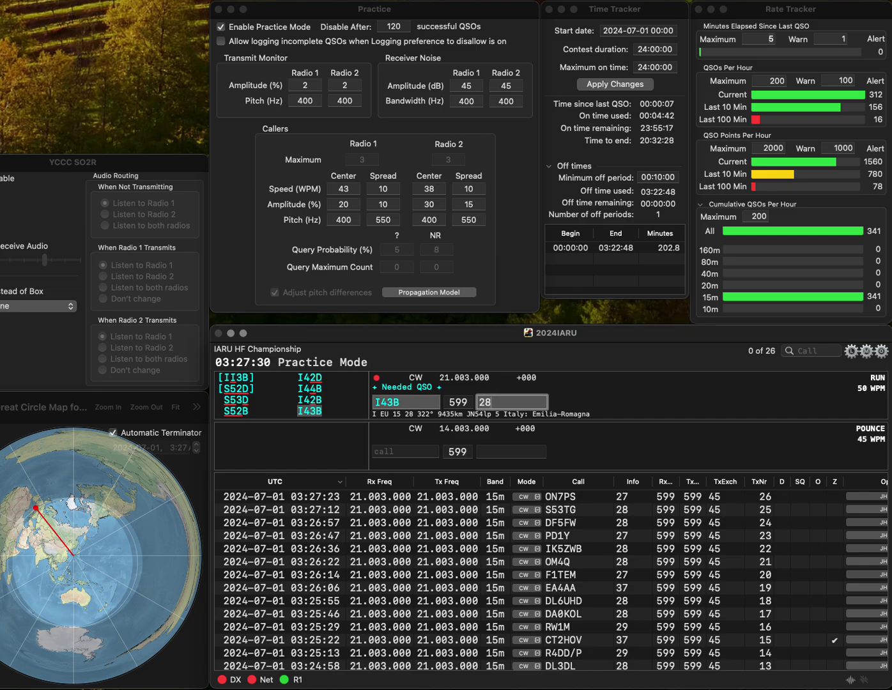
key(Return)
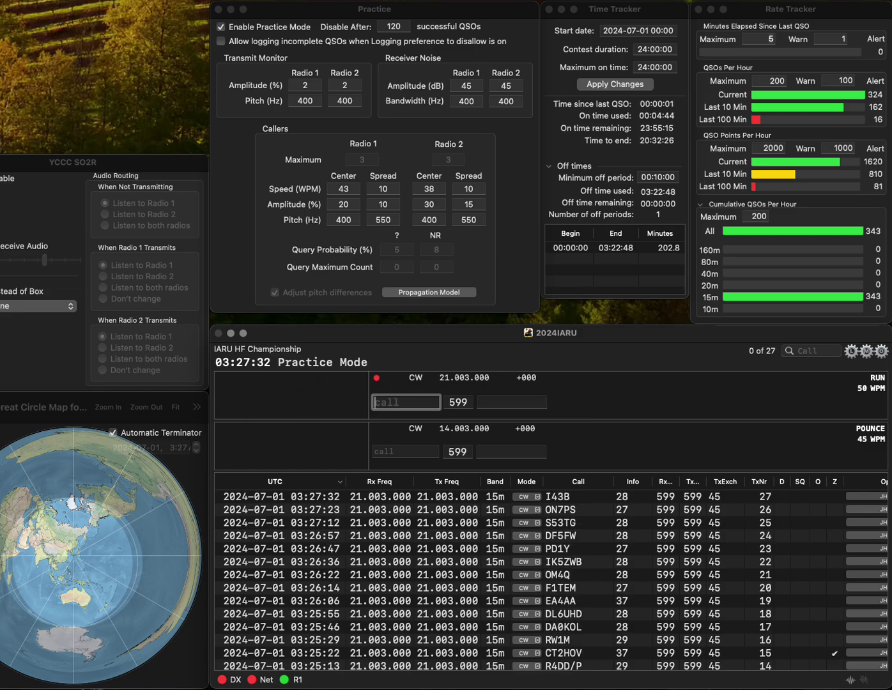
text(IT9F)
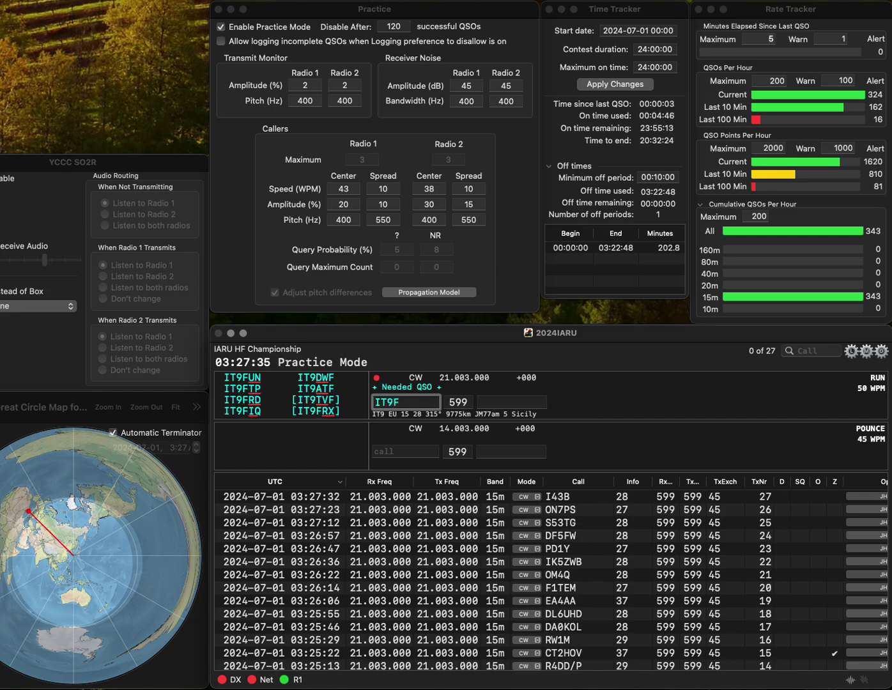
text(AN)
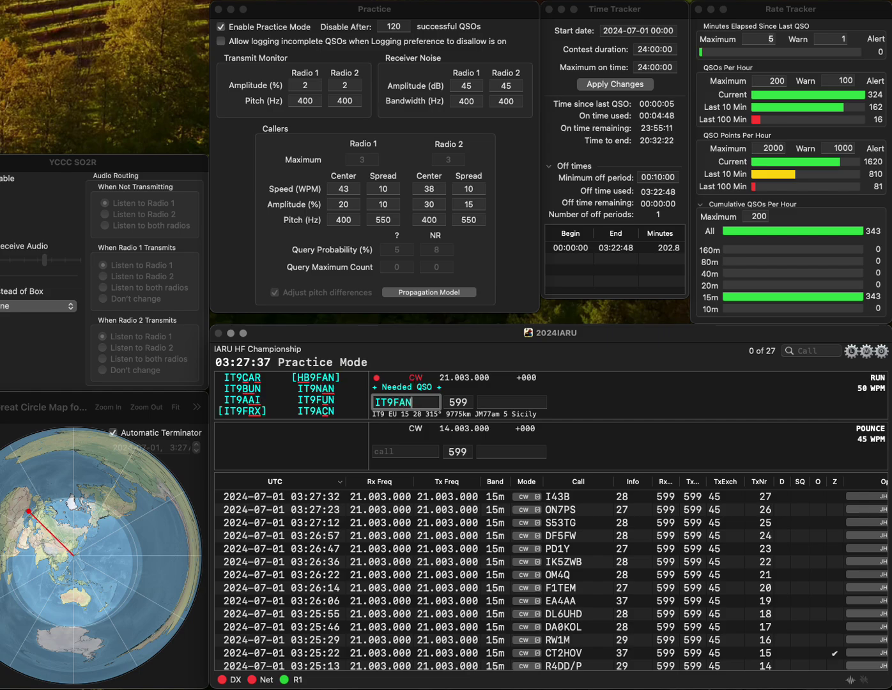
key(BackSpace)
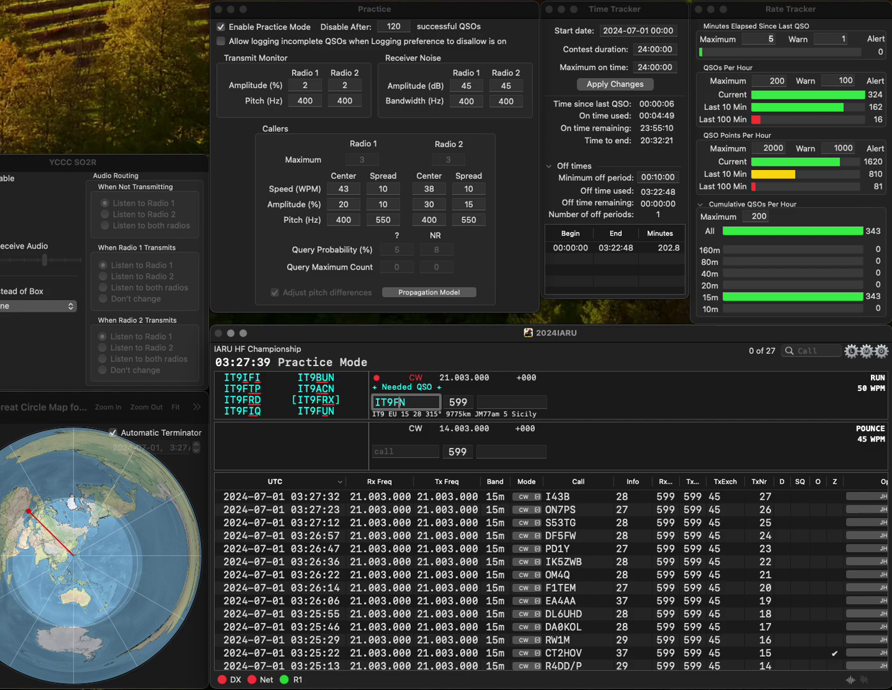
text(U)
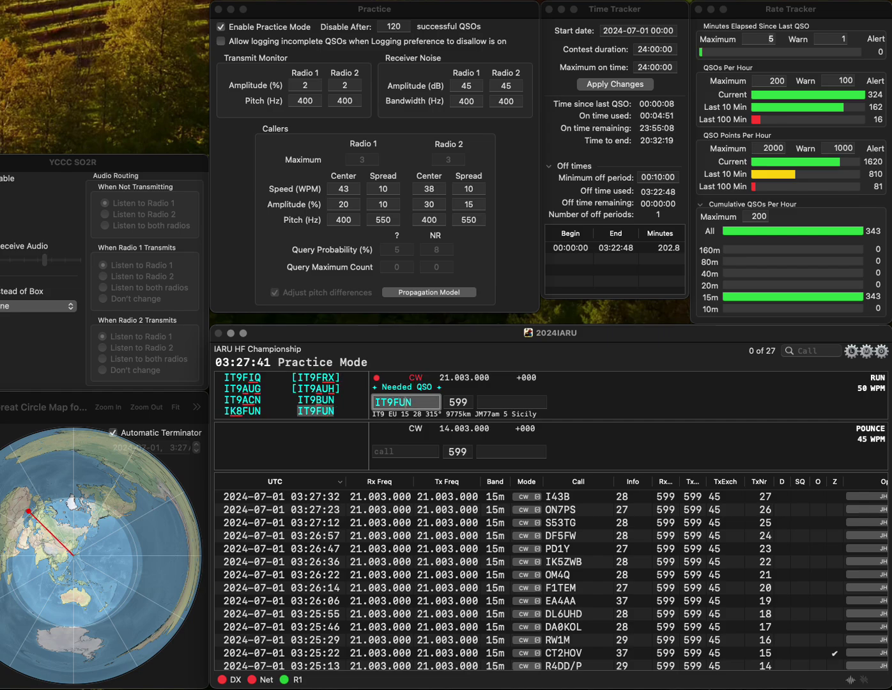
key(Return)
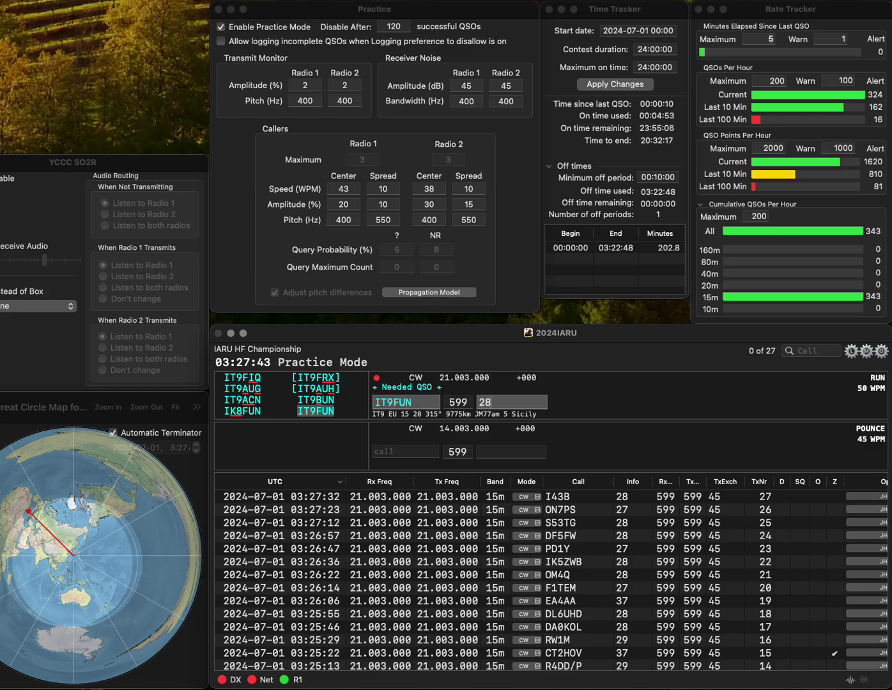
key(Return)
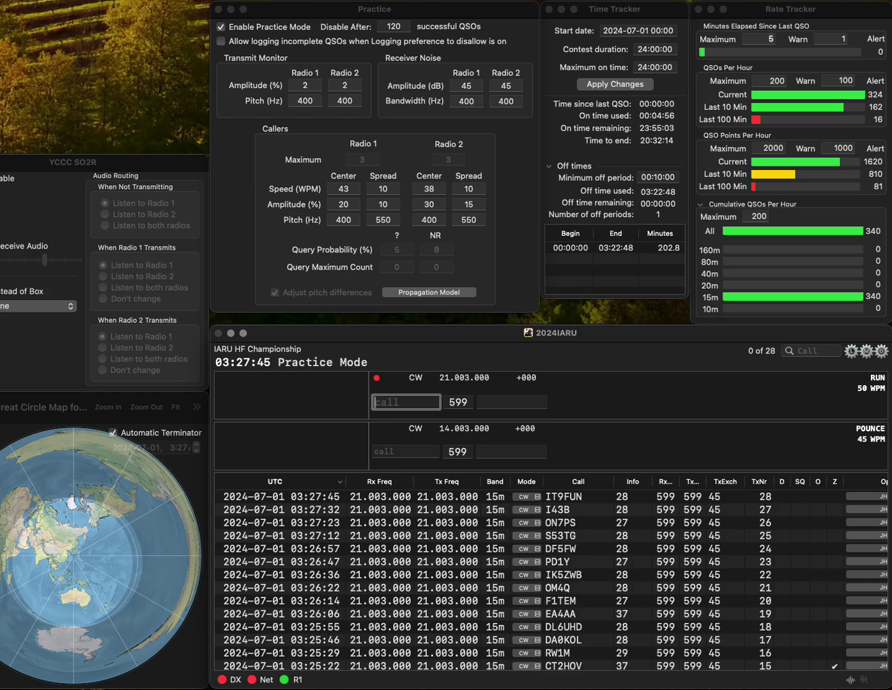
Enter callsign RV9FF on the run radio and log the contact with received exchange 30.
text(R)
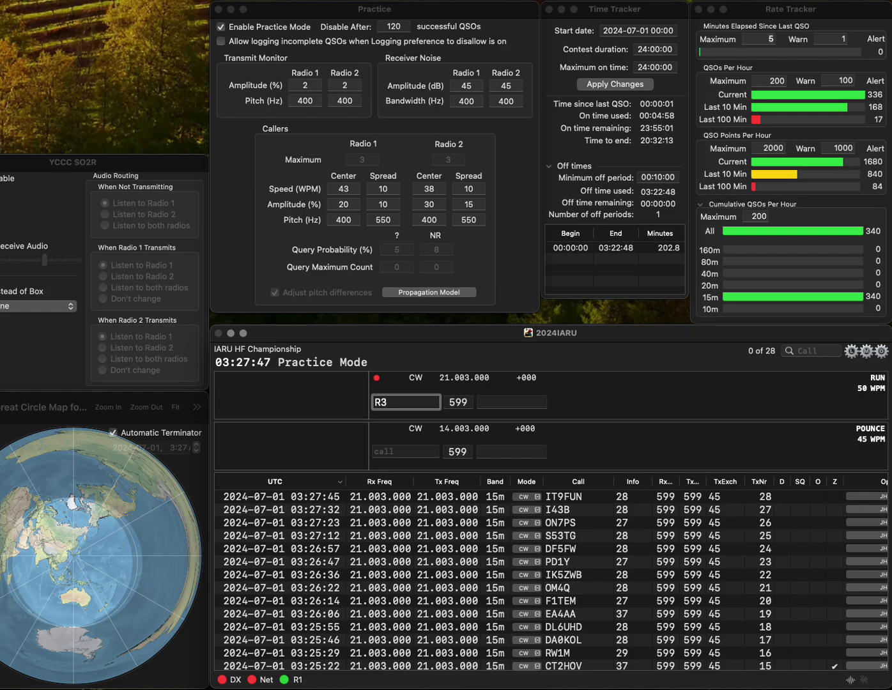
text(FF)
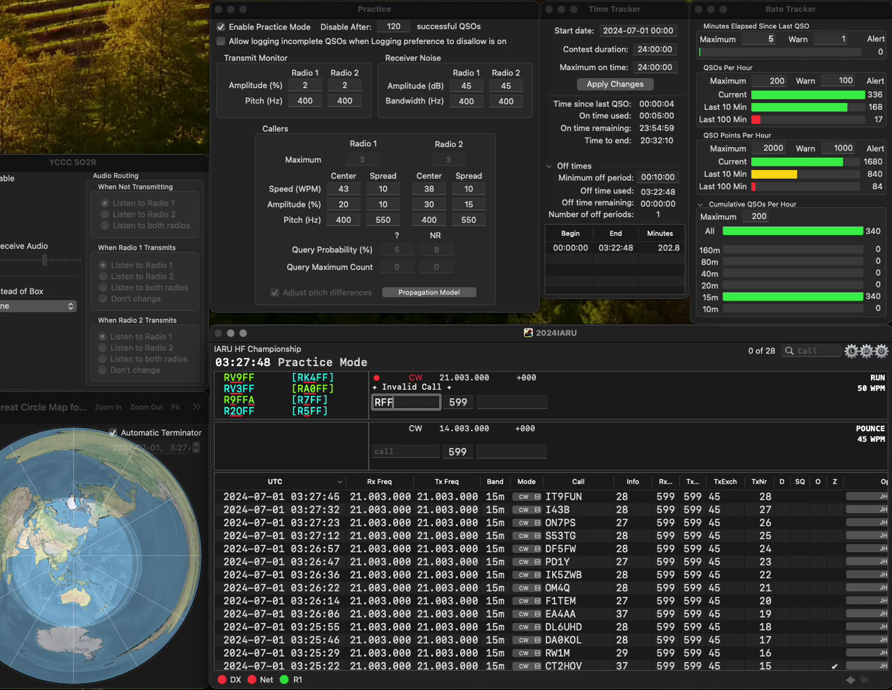
key(Left)
key(Left)
text(V9)
key(space)
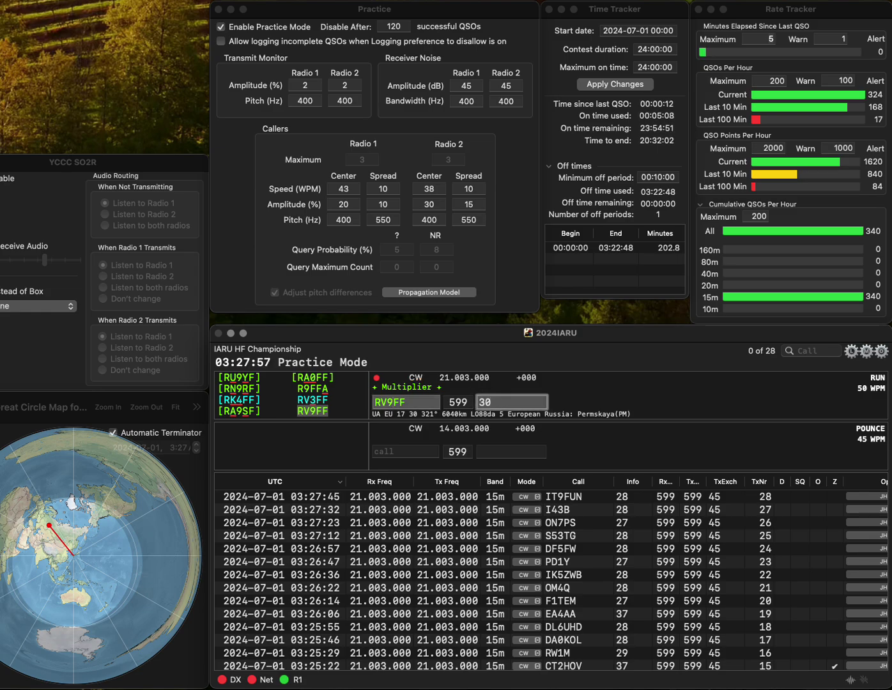
key(Return)
text(DL)
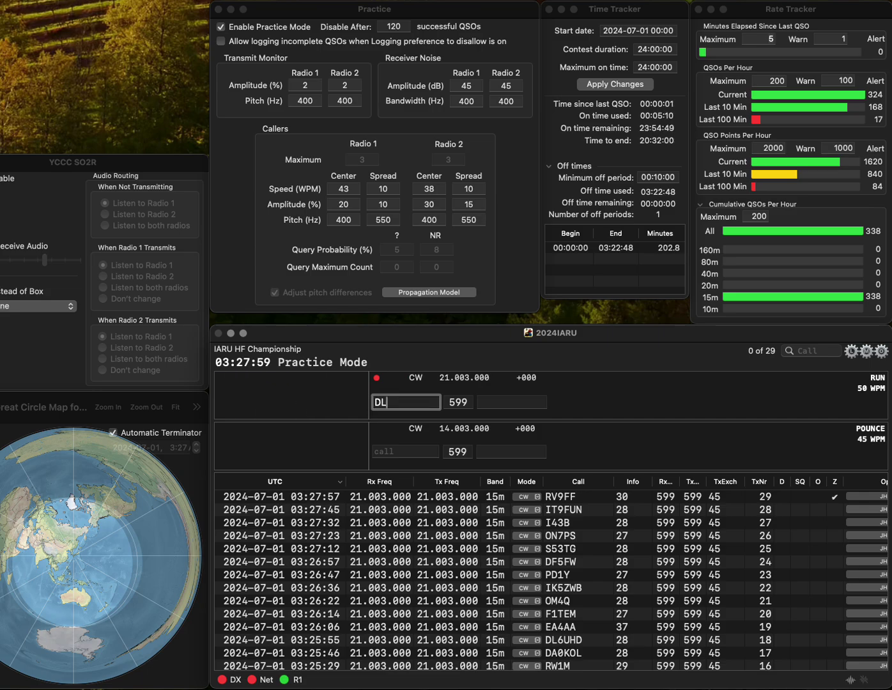
text(4SEW)
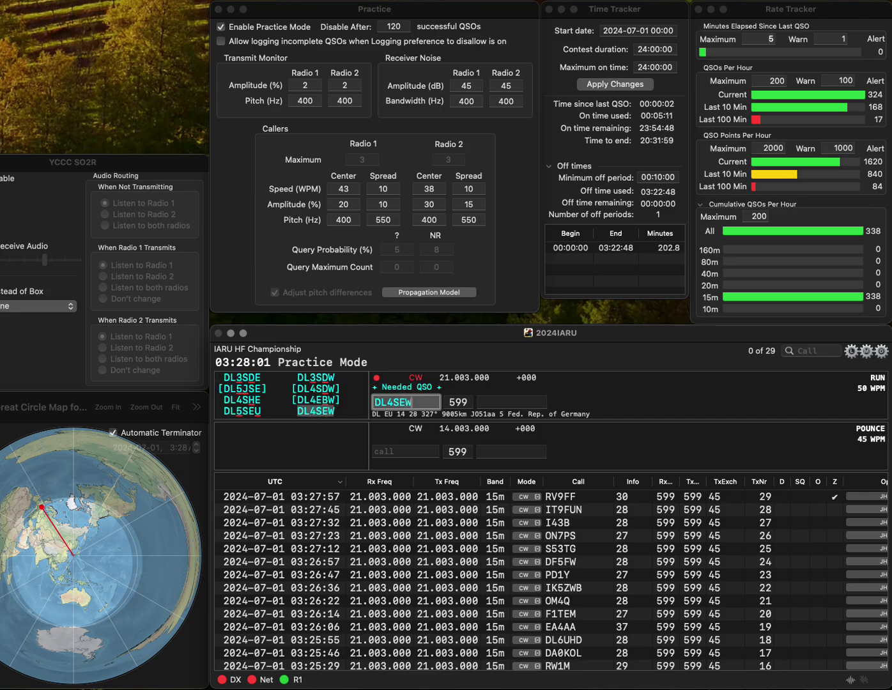
key(space)
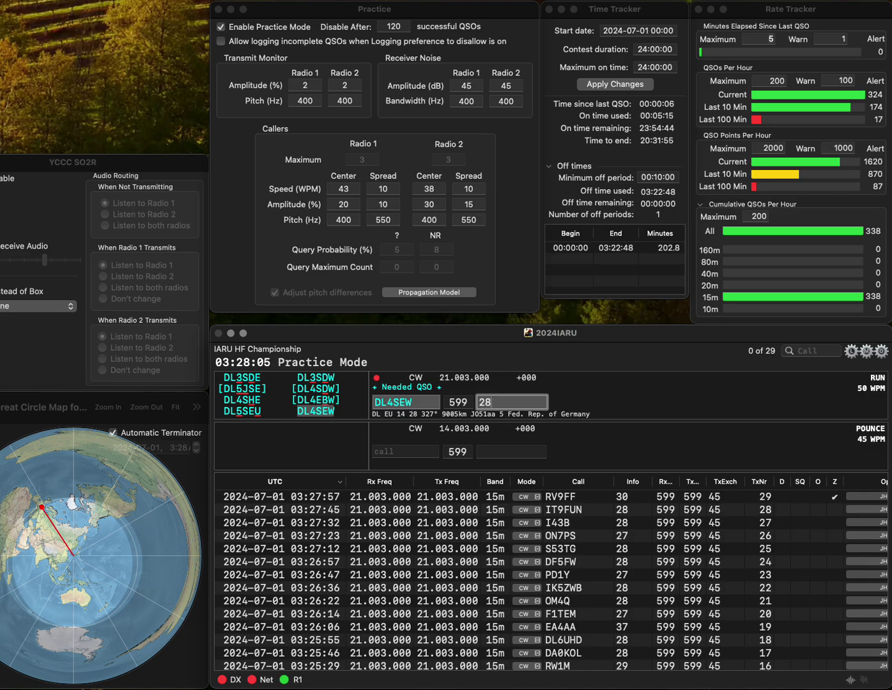
key(Return)
text(K)
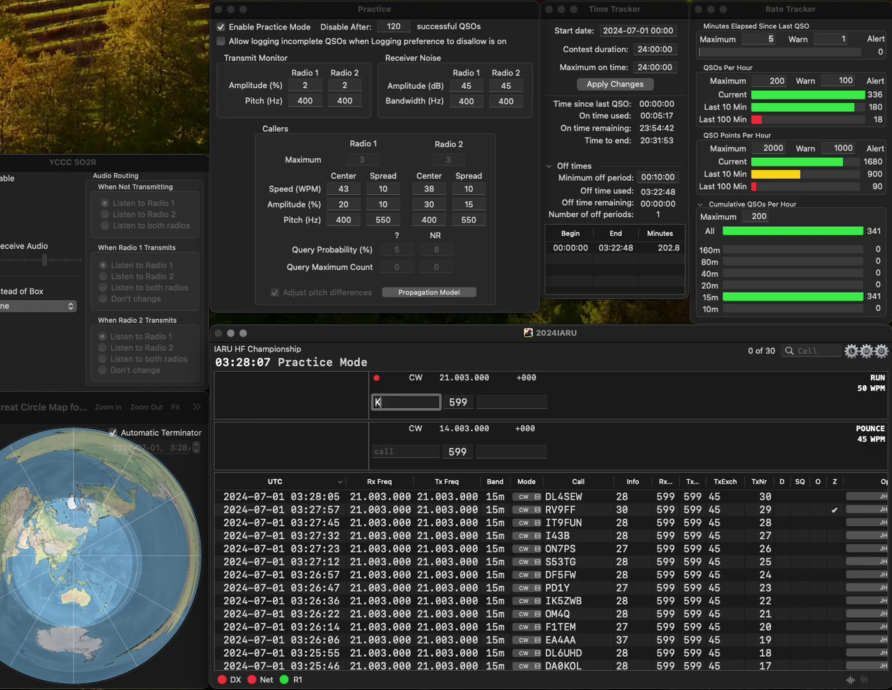
text(5GKC)
key(space)
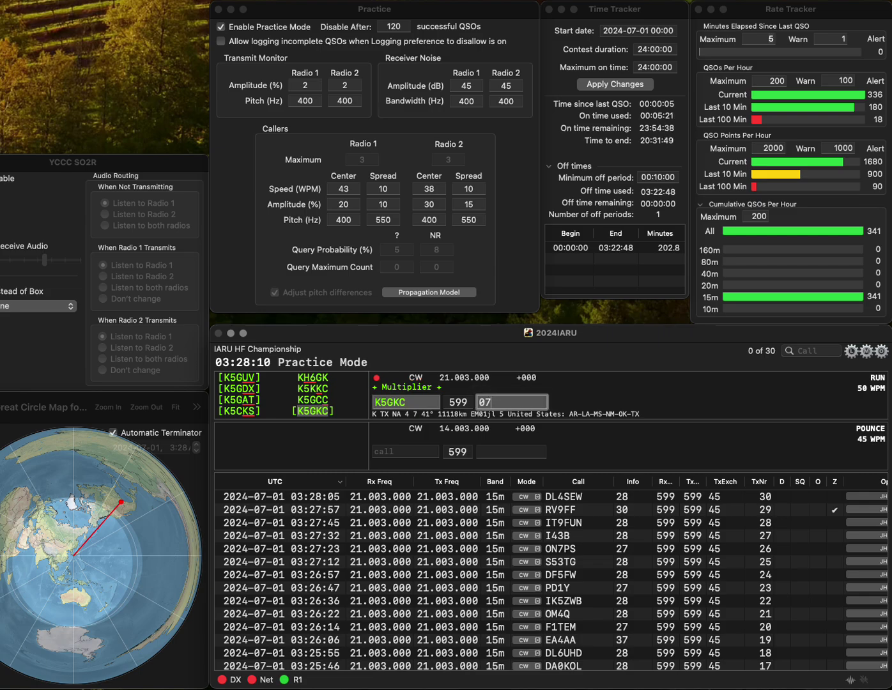
key(Return)
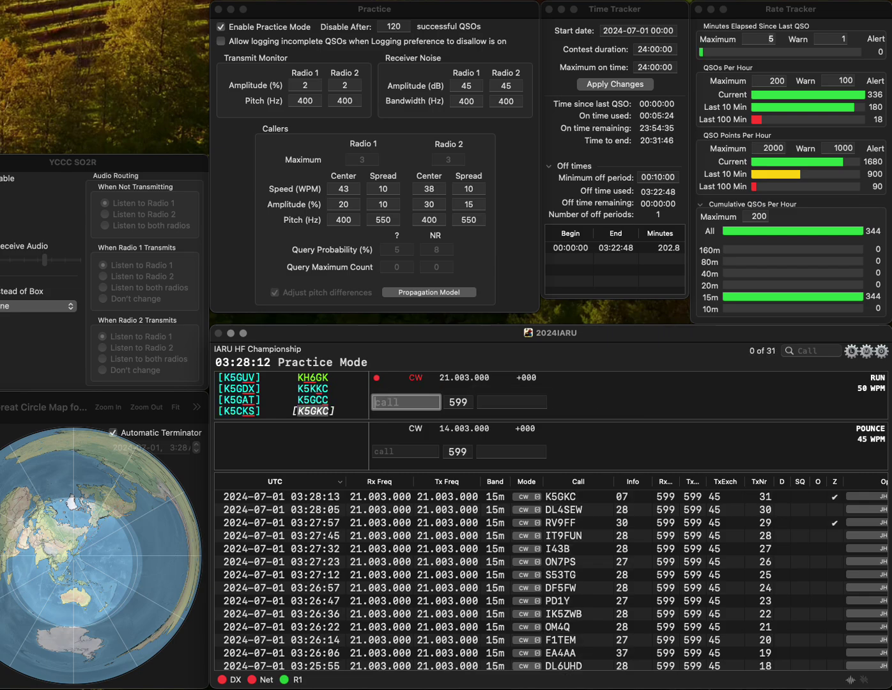
text(F5GLB)
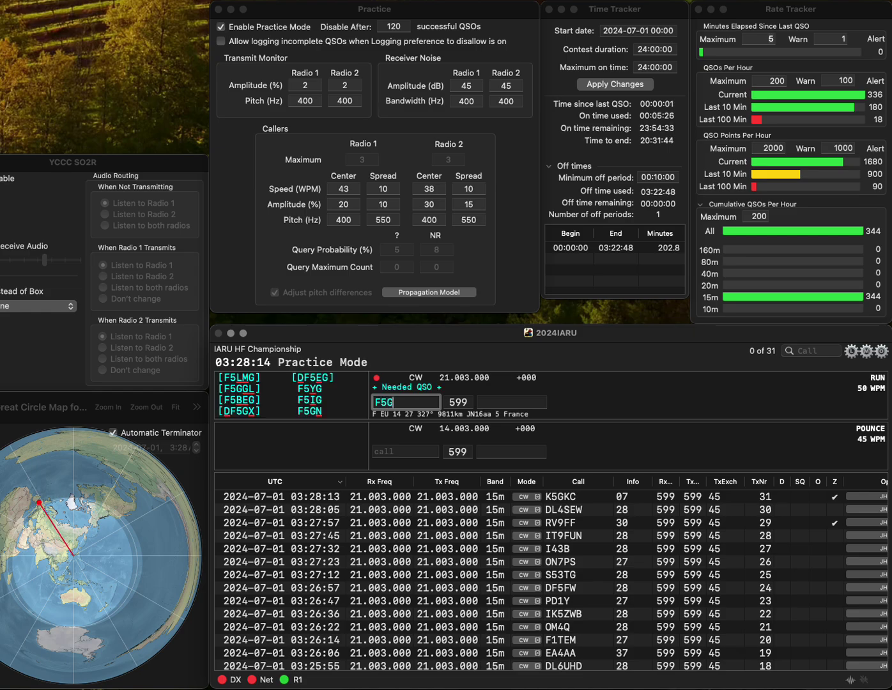
key(space)
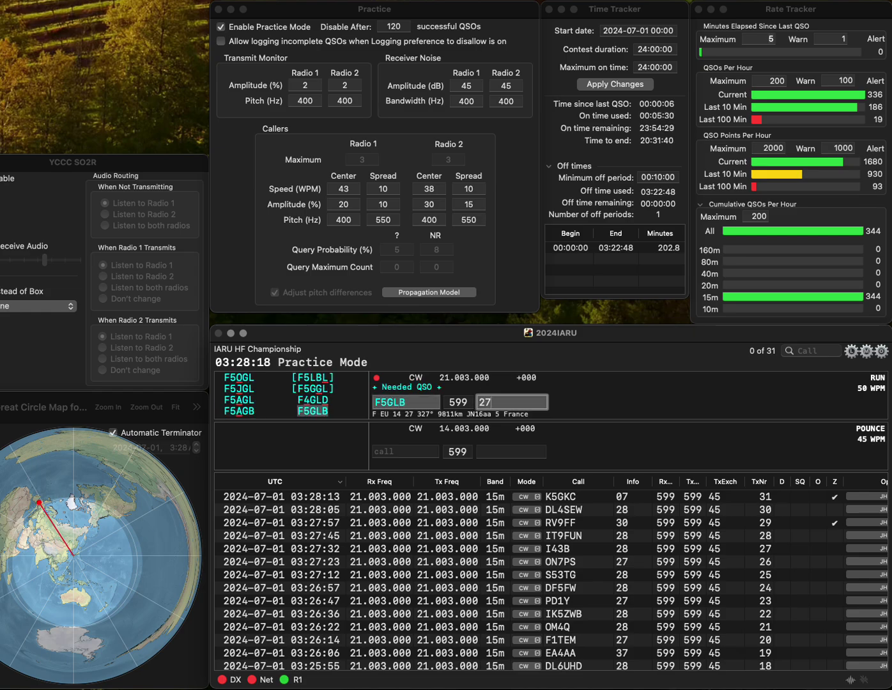
key(Return)
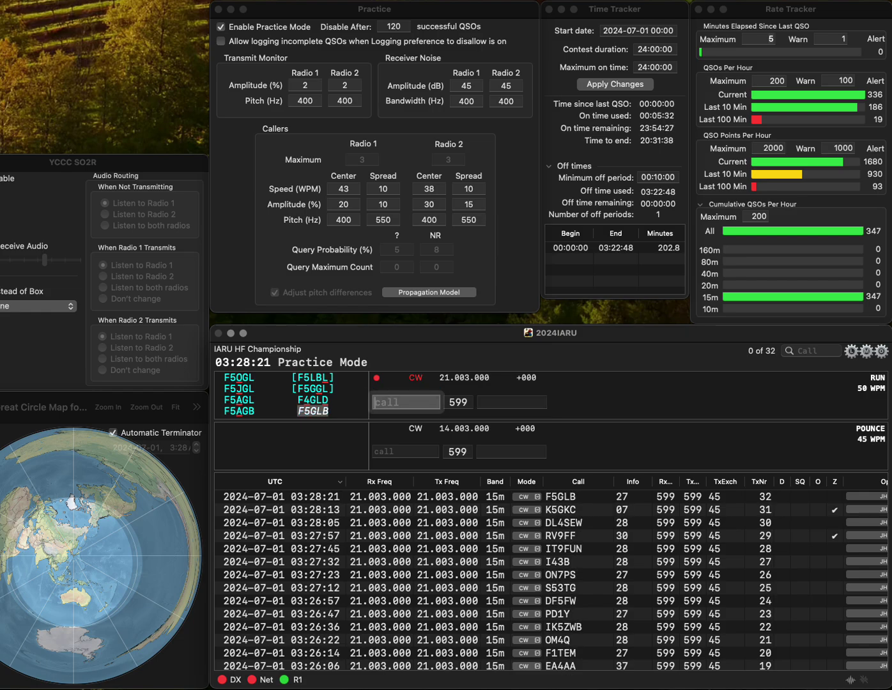
text(G3)
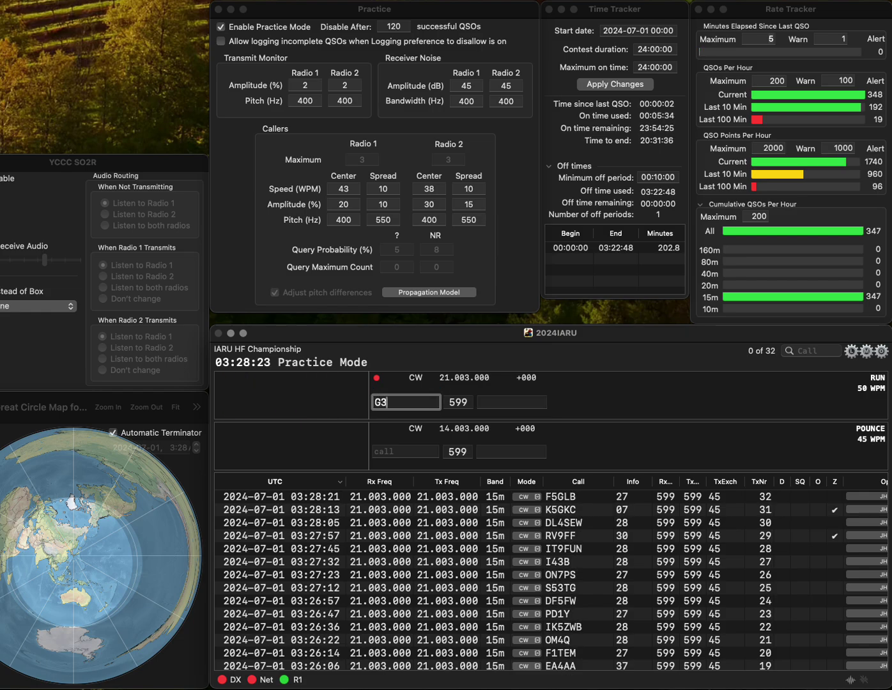
text(TCR/P)
key(space)
text(27)
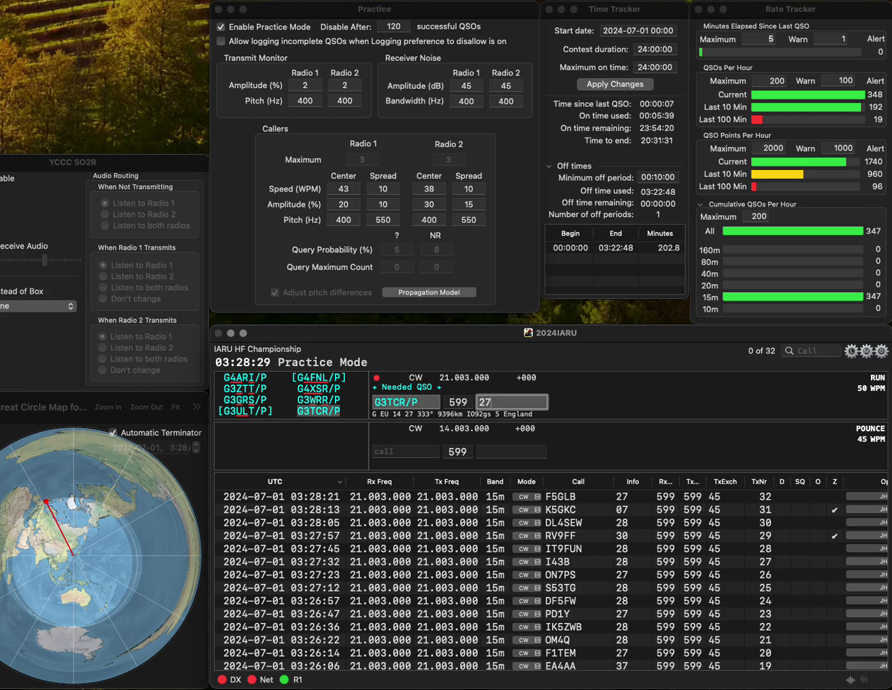
key(Return)
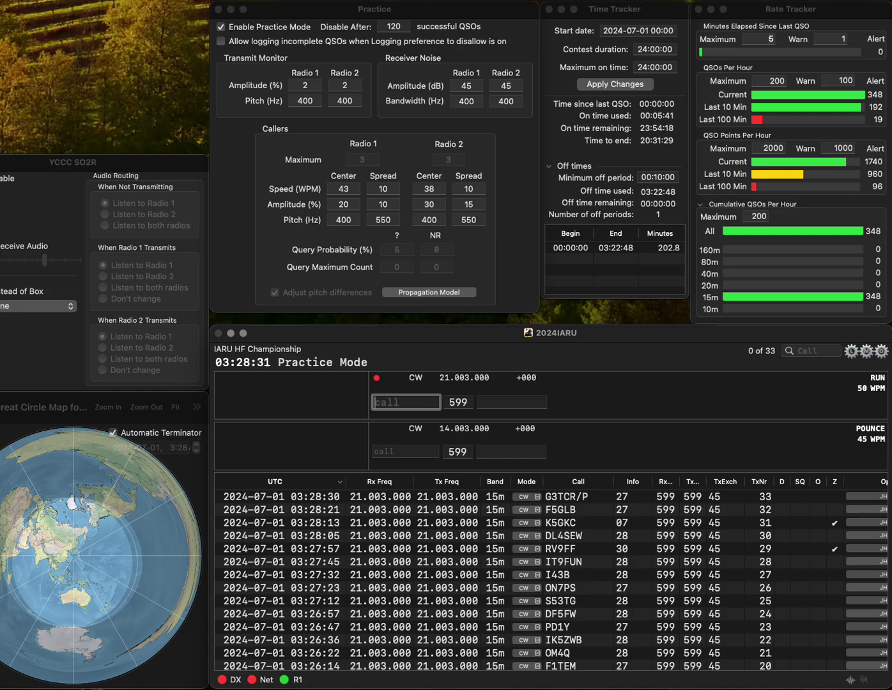
text(R1UZ)
key(space)
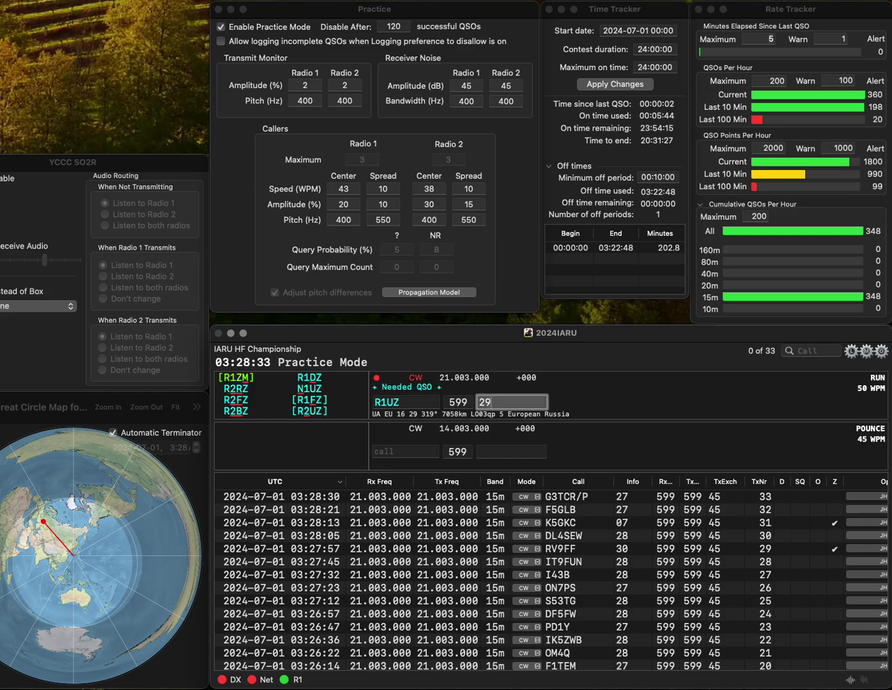
click(394, 401)
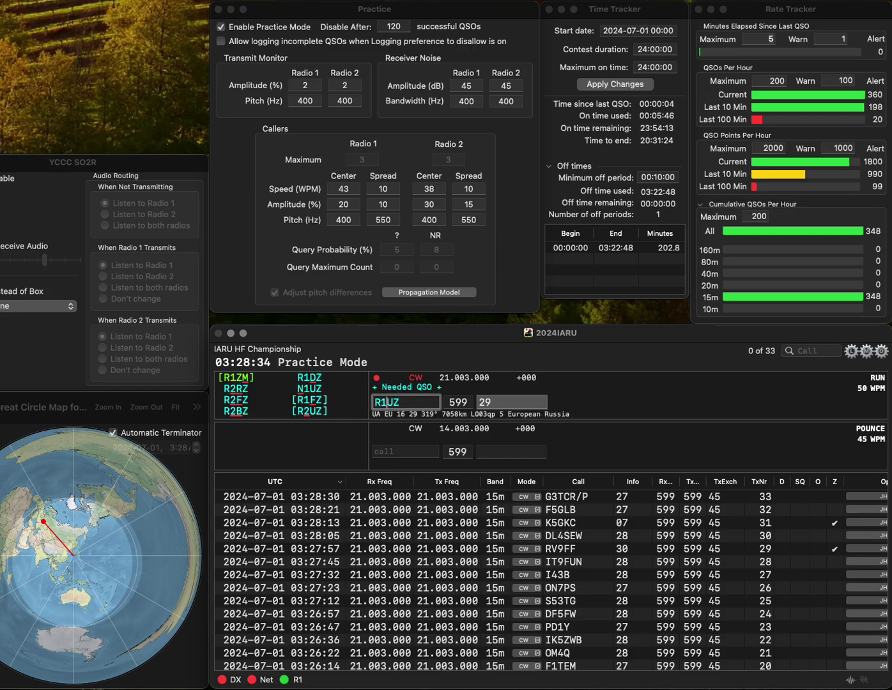
key(Delete)
text(2)
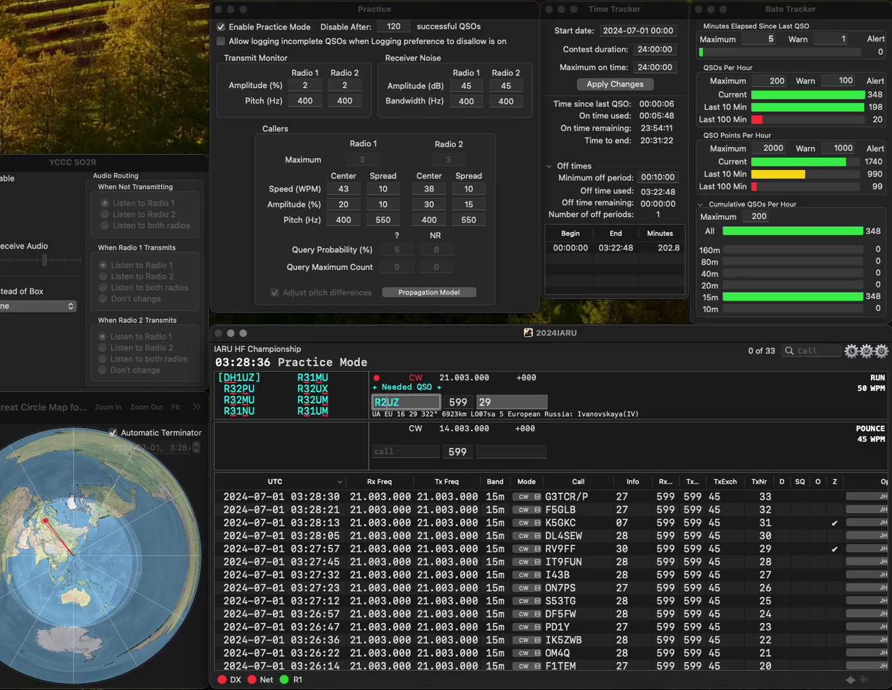
key(Return)
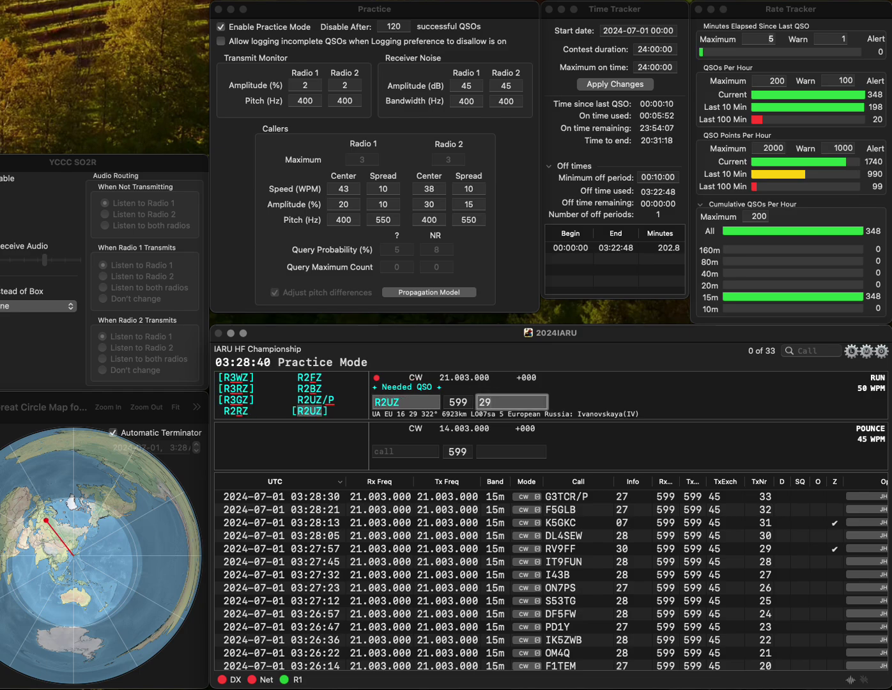
key(Return)
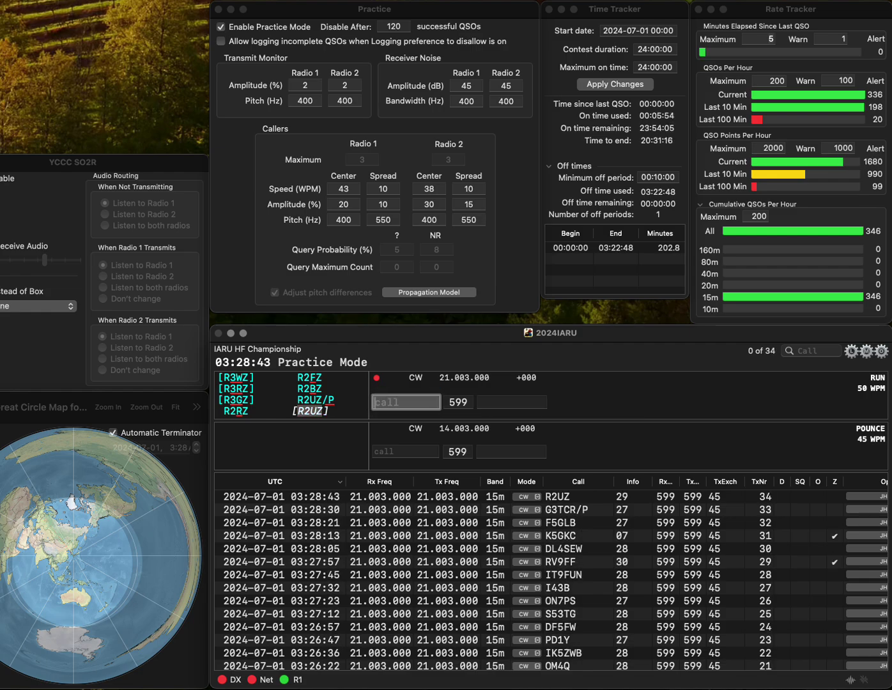
Enter callsign M1C on the run radio and log the contact with received exchange 27.
text(GM1C)
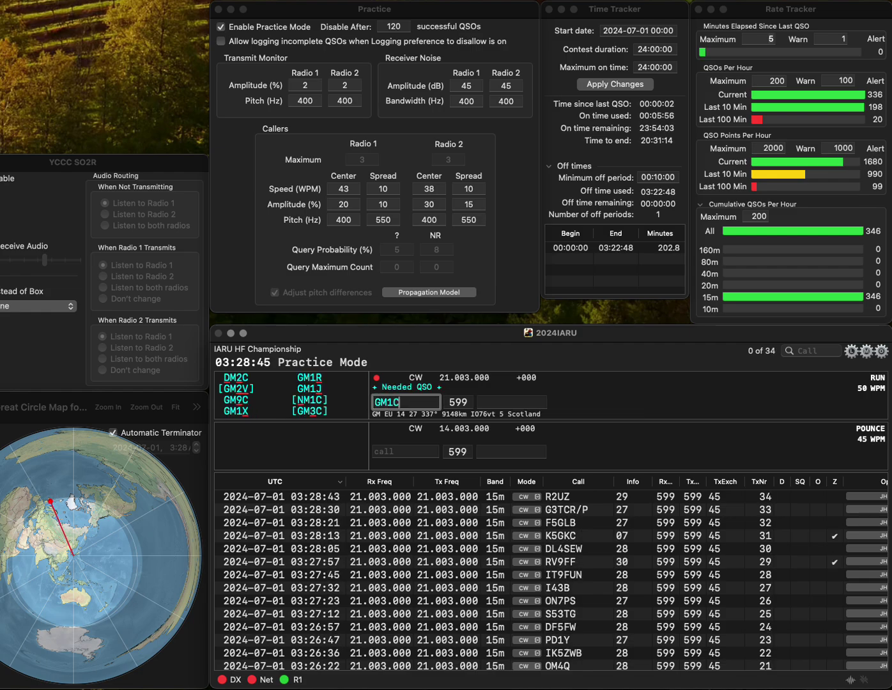
key(Home)
key(Delete)
key(space)
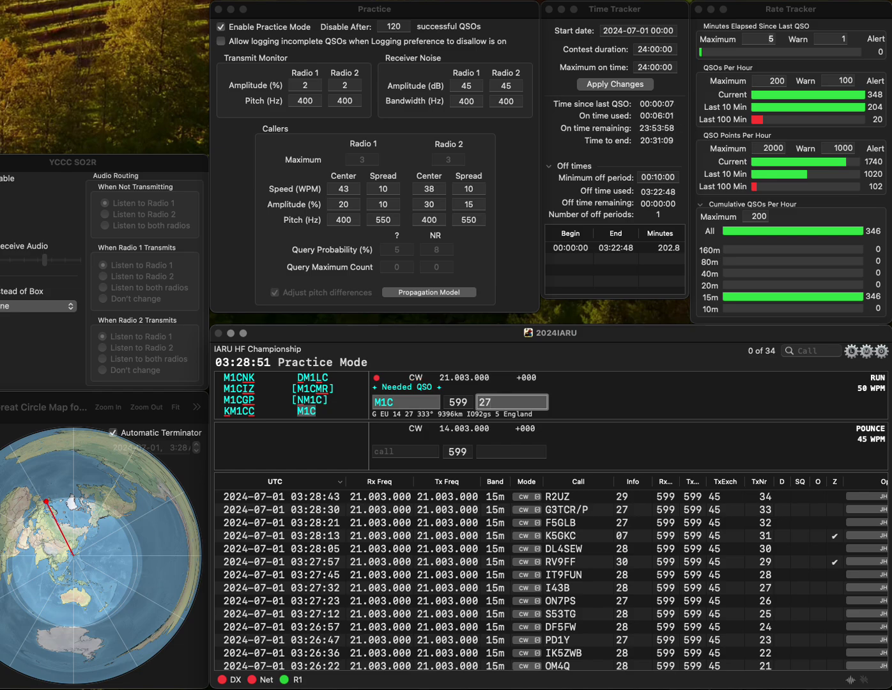
key(Return)
Enter callsign PD5JOS on the run radio and log the contact with received exchange 27.
text(PD)
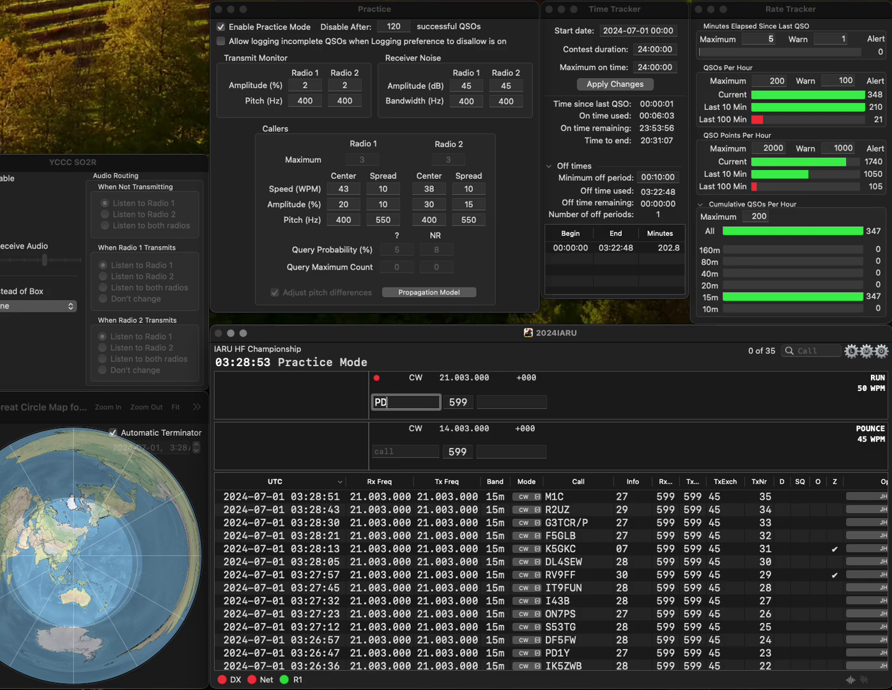
text(5JOS)
key(space)
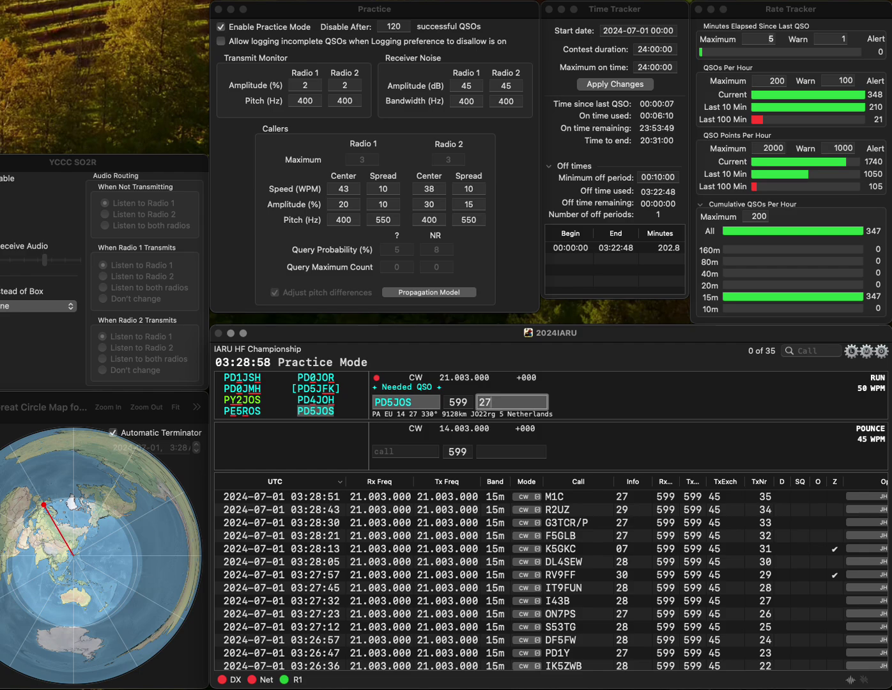
key(Return)
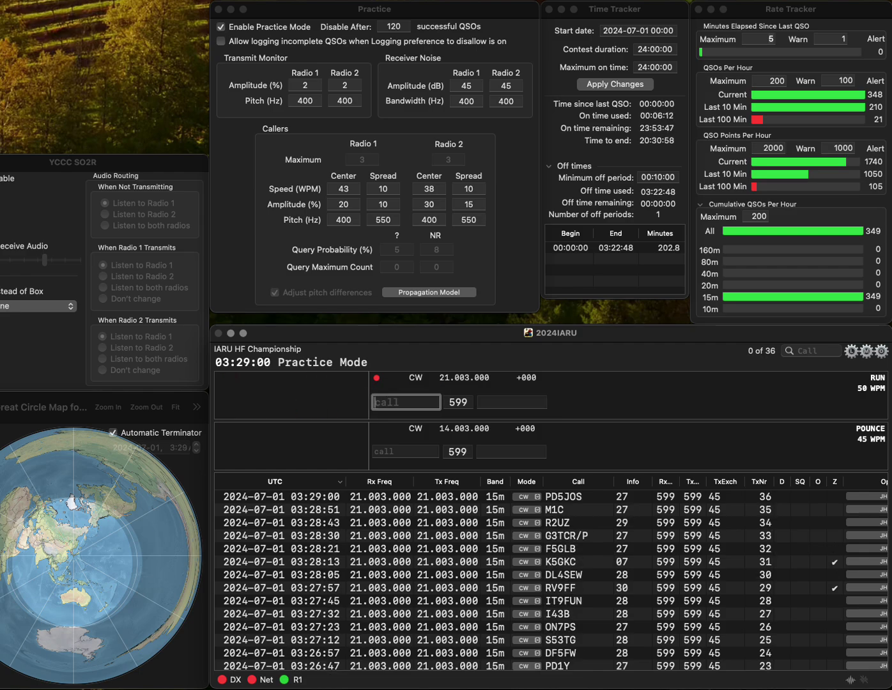
Enter callsign OE8TIR on the run radio and answer the caller.
text(OE8TEW)
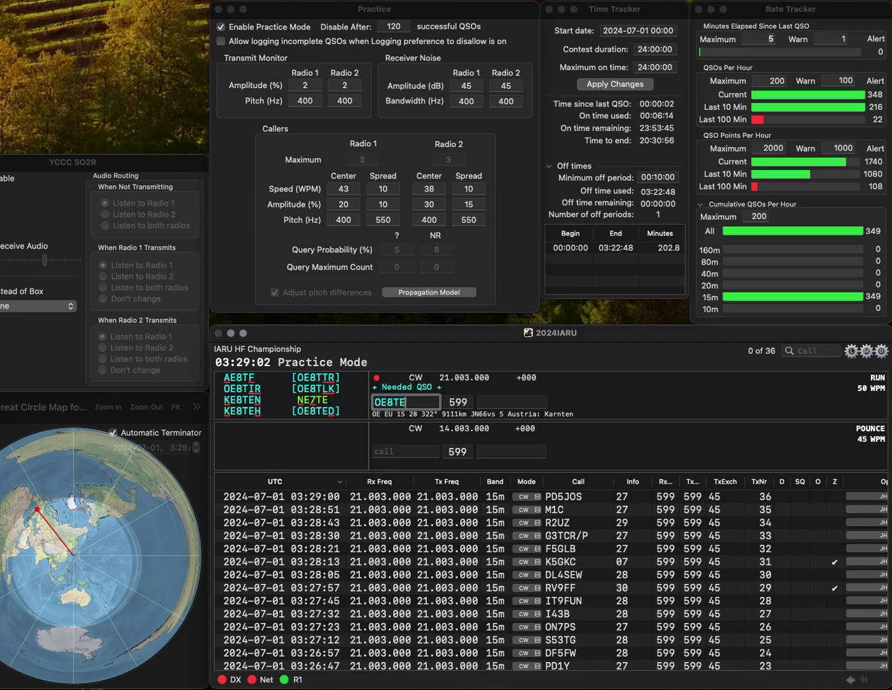
key(BackSpace)
text(R)
key(Left)
key(Left)
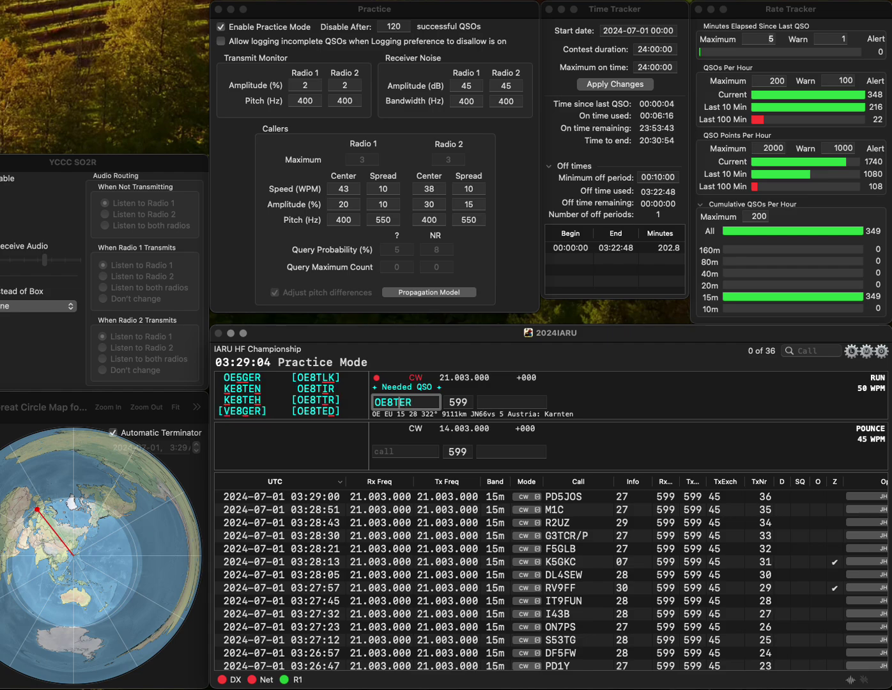
key(Delete)
text(I)
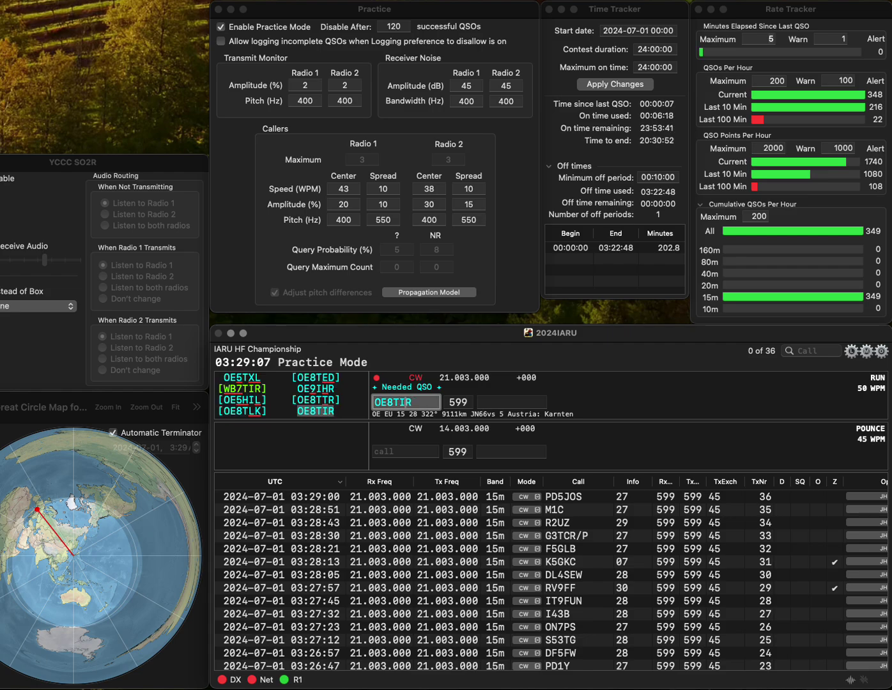
key(Return)
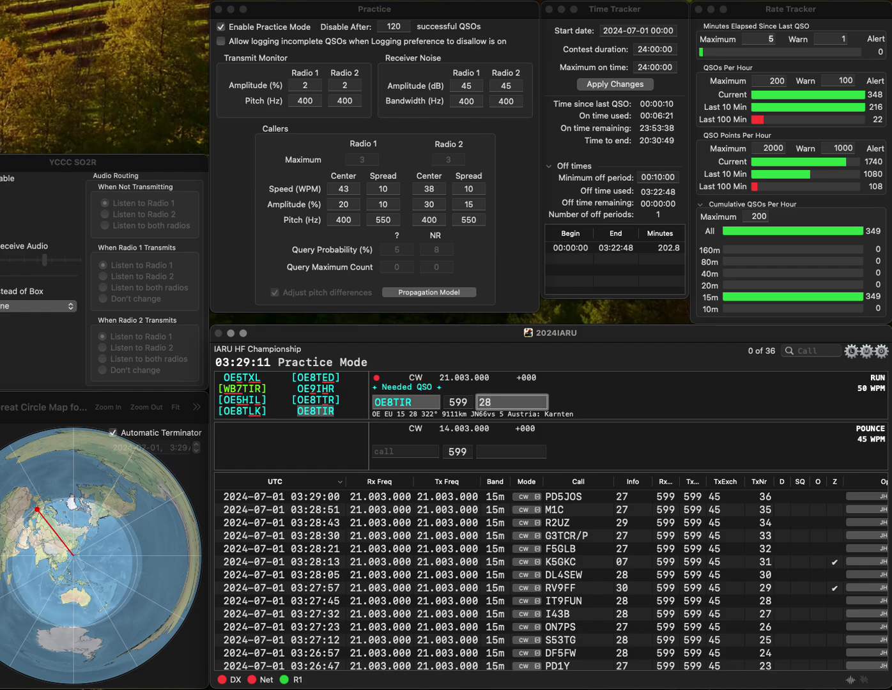
key(shift+Tab)
text(OE8TTR)
key(Return)
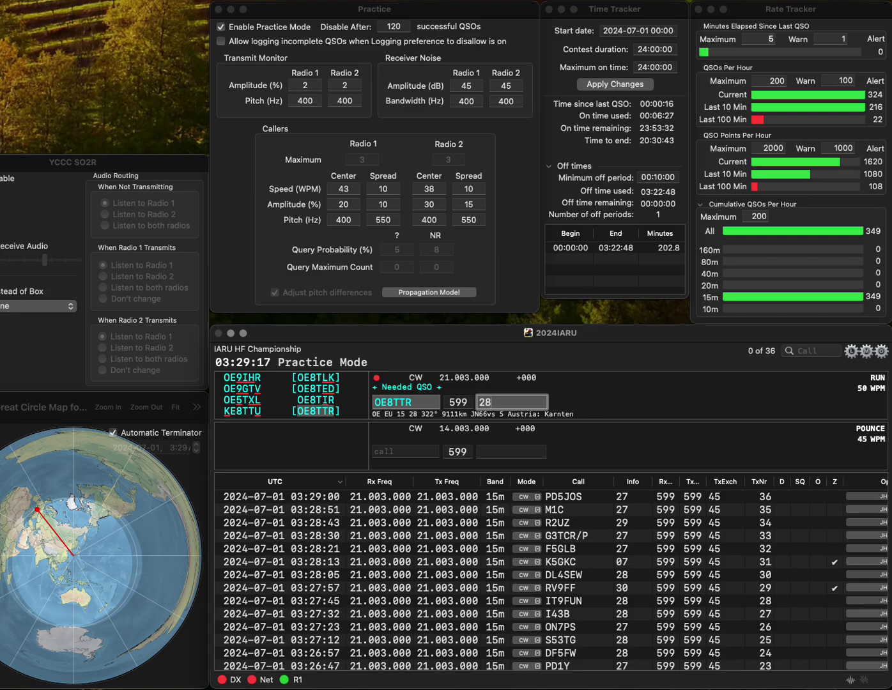
key(Return)
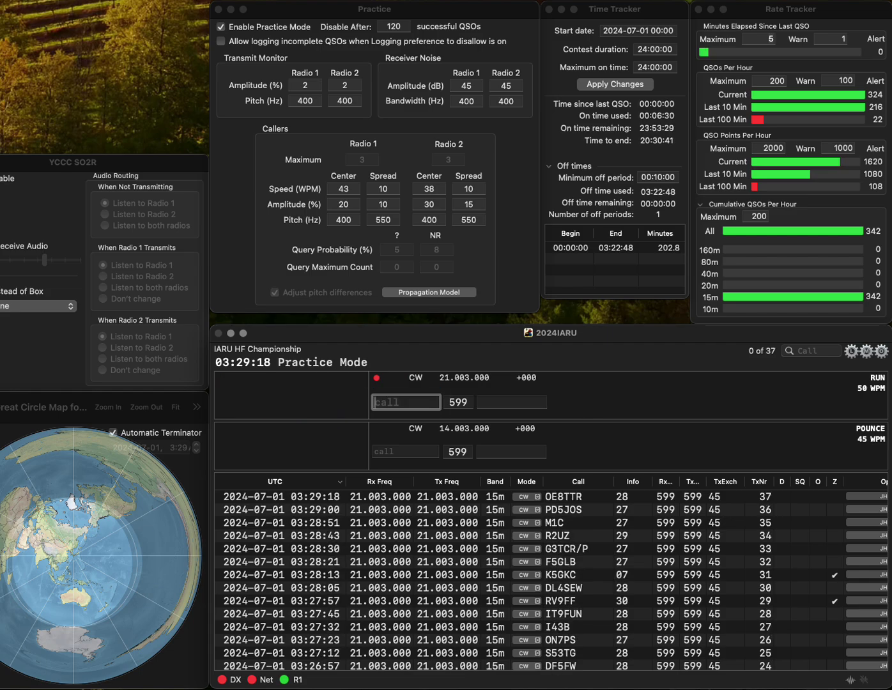
text(UIF)
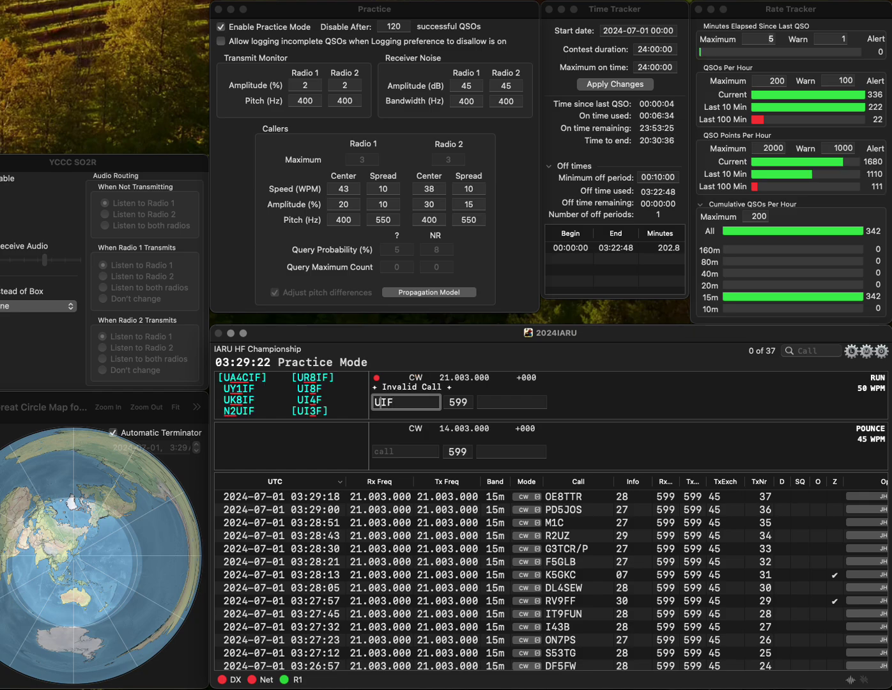
key(Left)
key(Left)
key(BackSpace)
text(R8)
key(Left)
key(Left)
text(U)
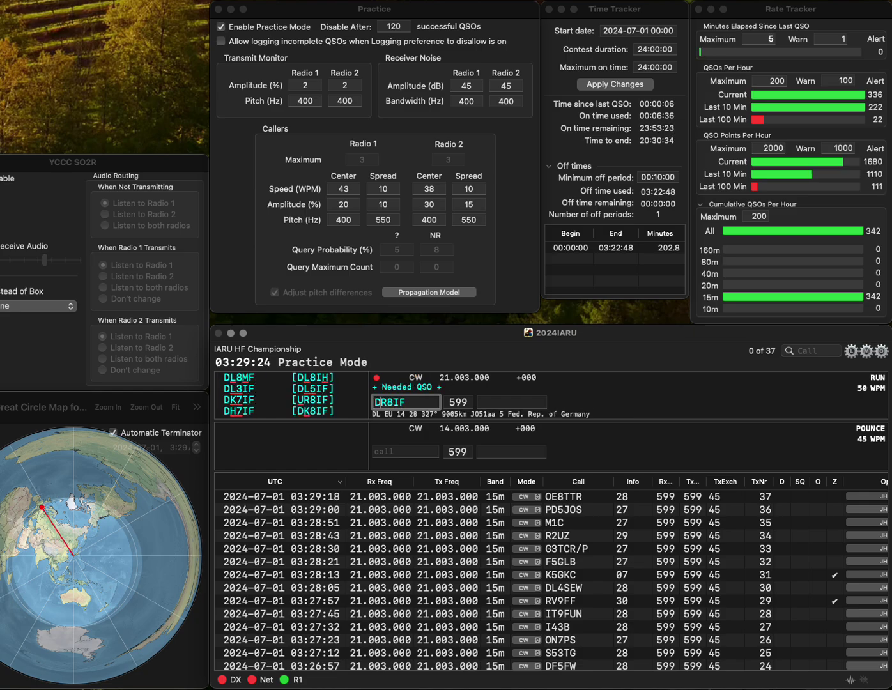
key(Return)
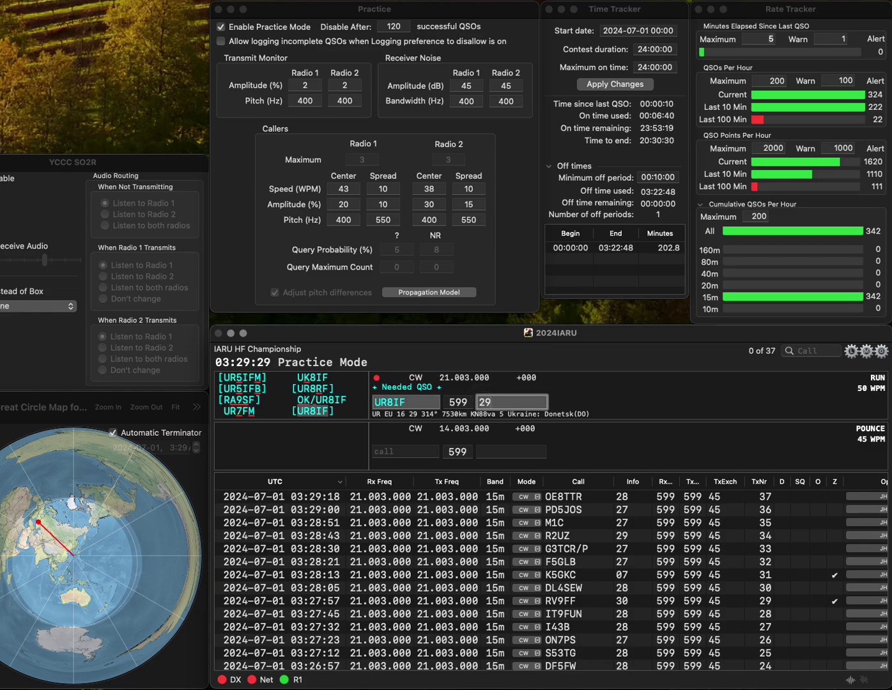
key(Return)
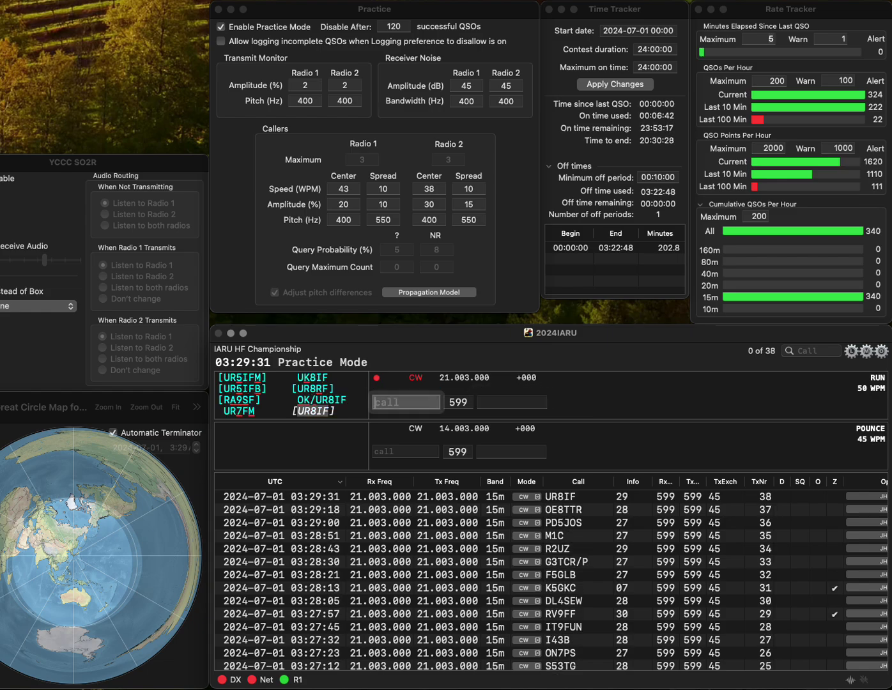
text(PB7RS)
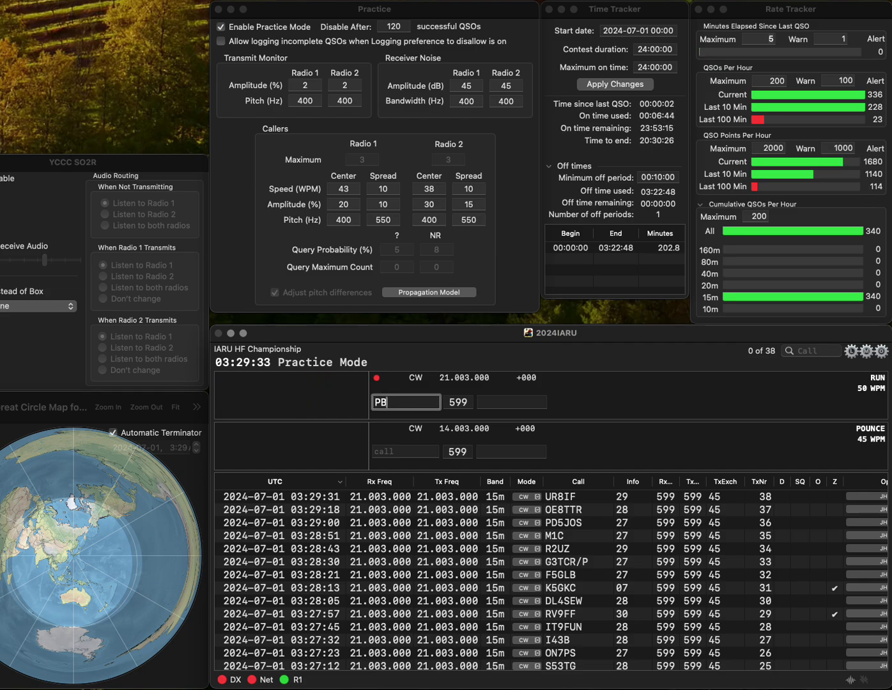
key(space)
text(27)
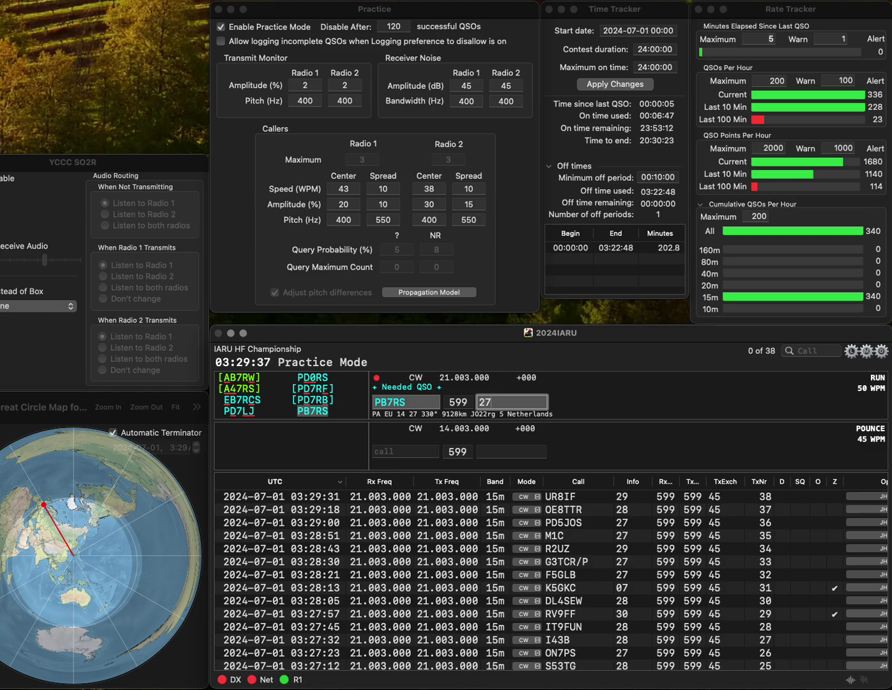
key(Return)
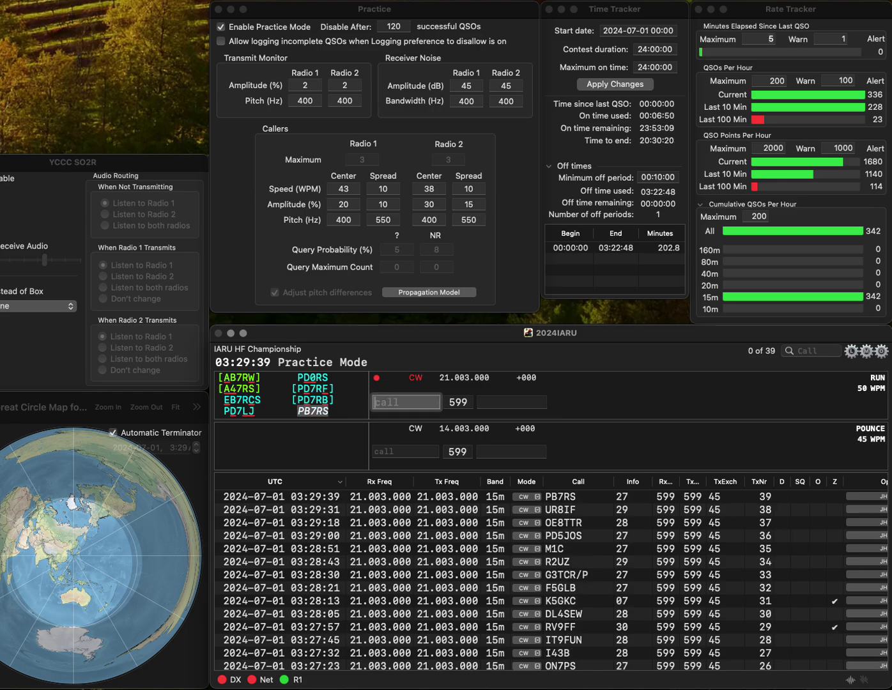
Enter callsign EB5A on the run radio and log the contact with received exchange 37.
text(EB5A)
key(Return)
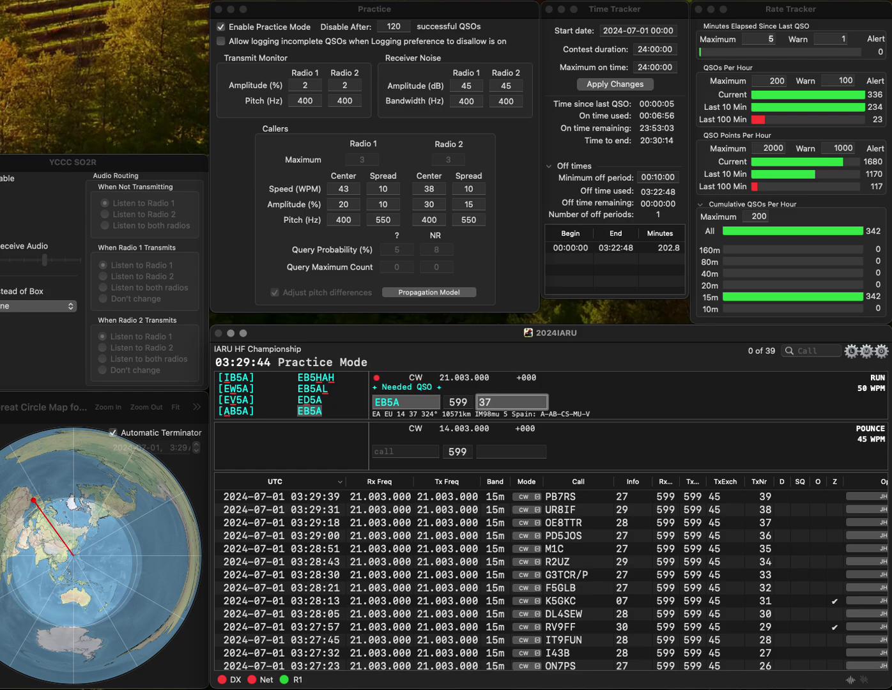
key(Return)
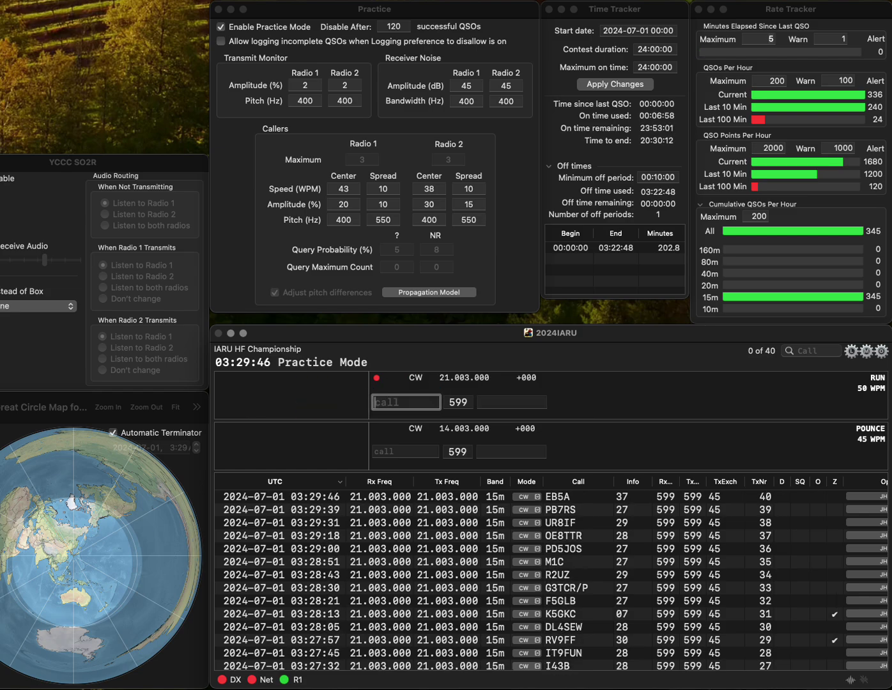
text(KC0W)
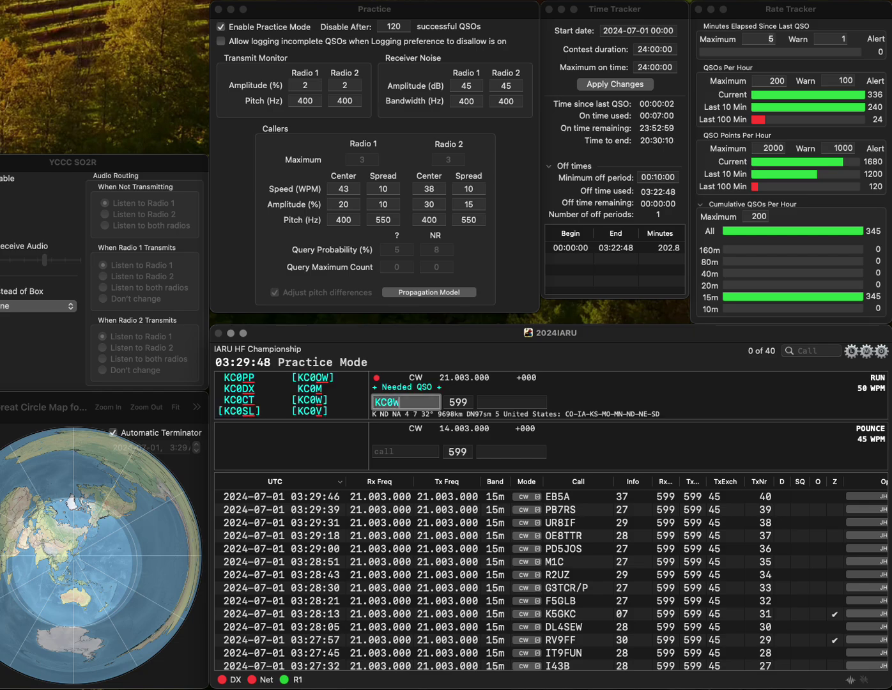
text(SC)
key(Left)
key(Left)
key(Left)
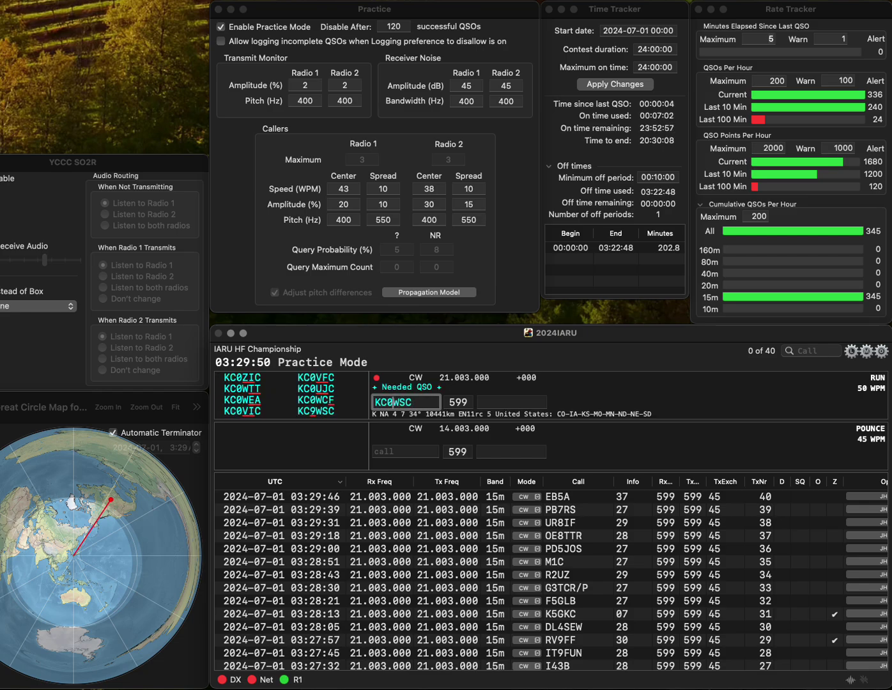
key(BackSpace)
text(9)
key(space)
text(08)
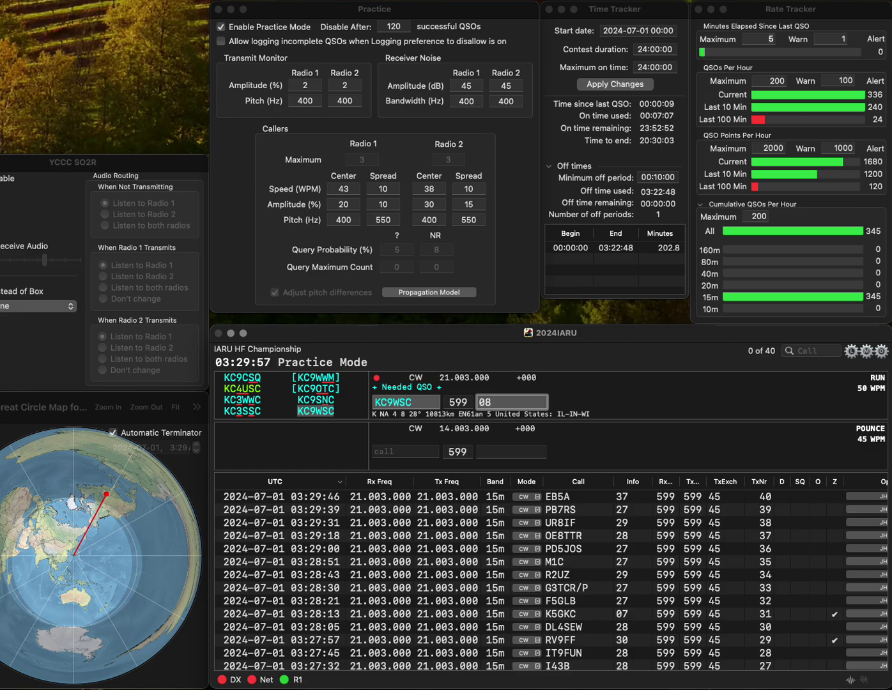
key(Return)
Enter callsign DJ3AN on the run radio and log the contact with received exchange 28.
text(D)
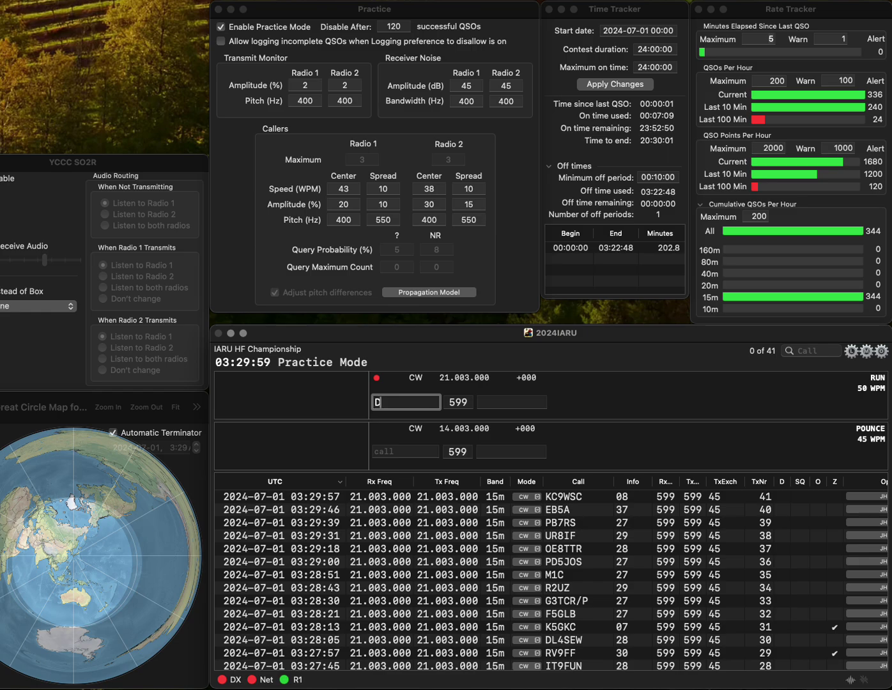
text(J3AN)
key(space)
text(28)
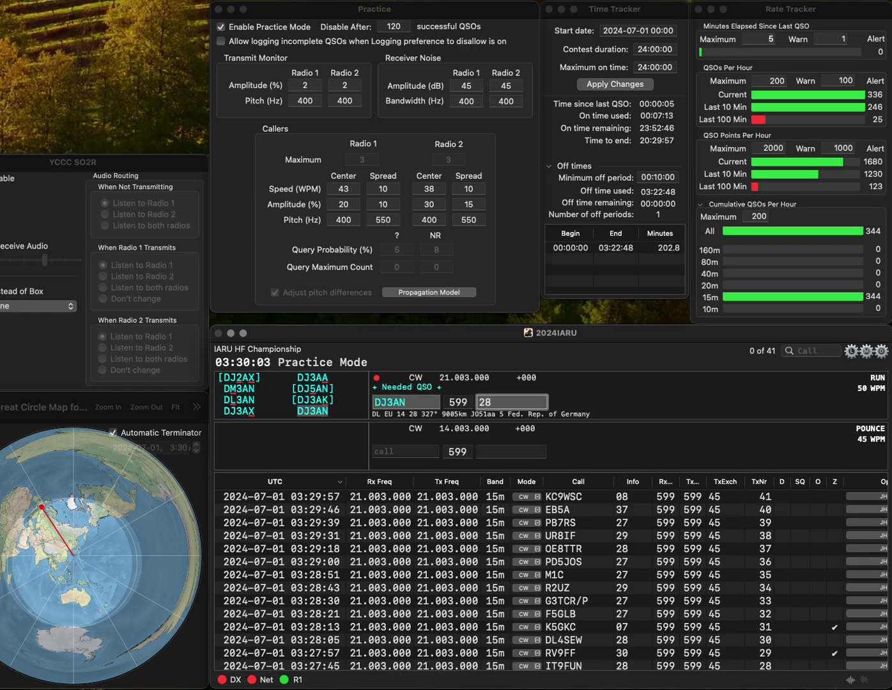
key(Return)
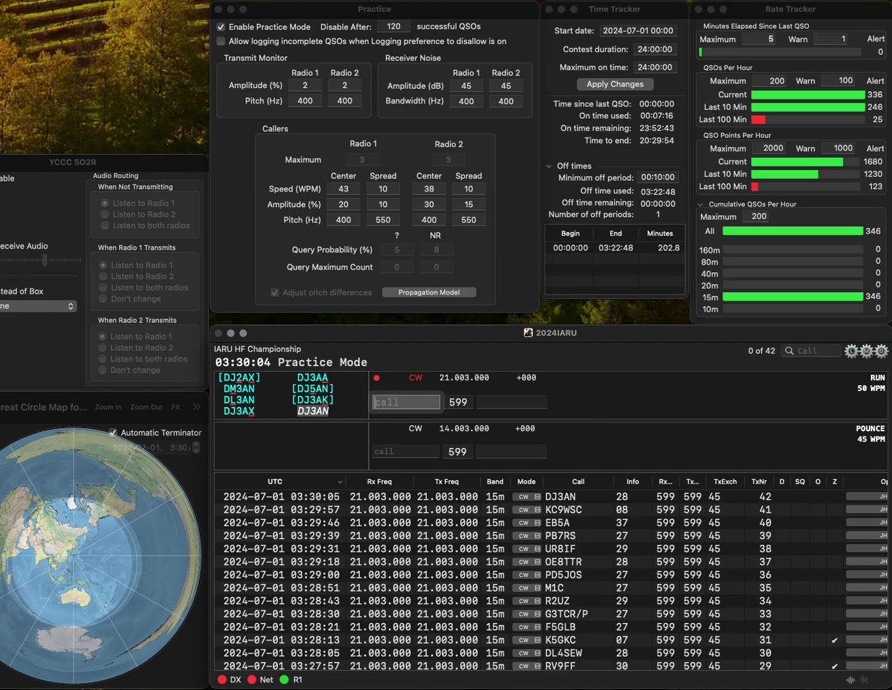
text(SP)
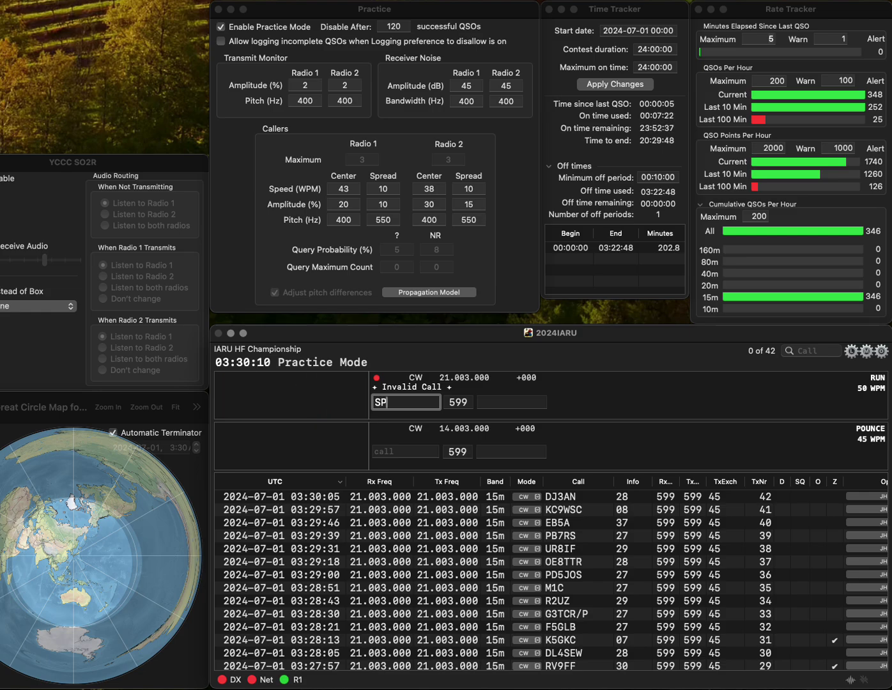
text(9DUX)
key(Left)
key(Left)
key(Left)
text(9)
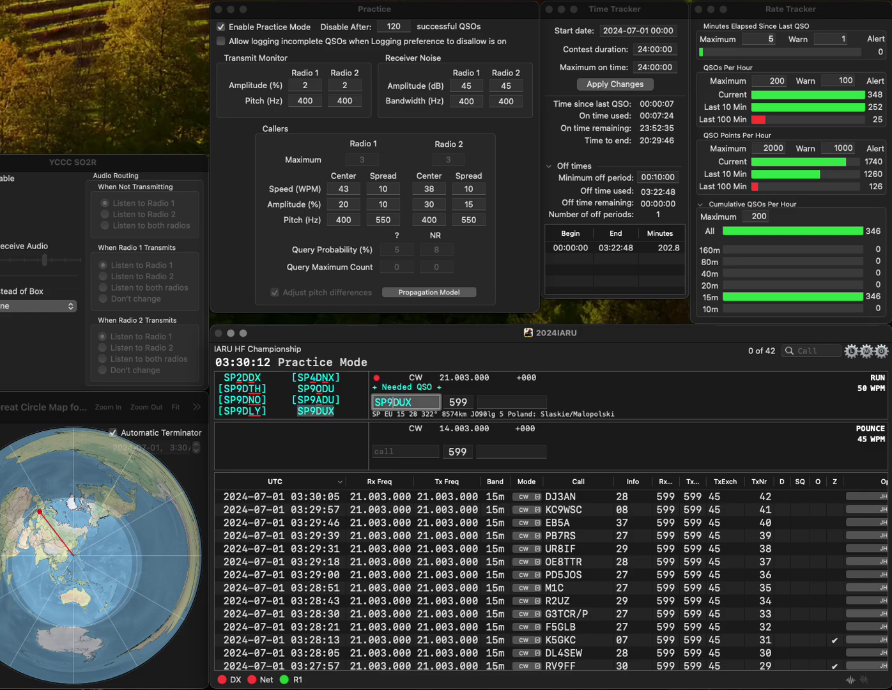
key(space)
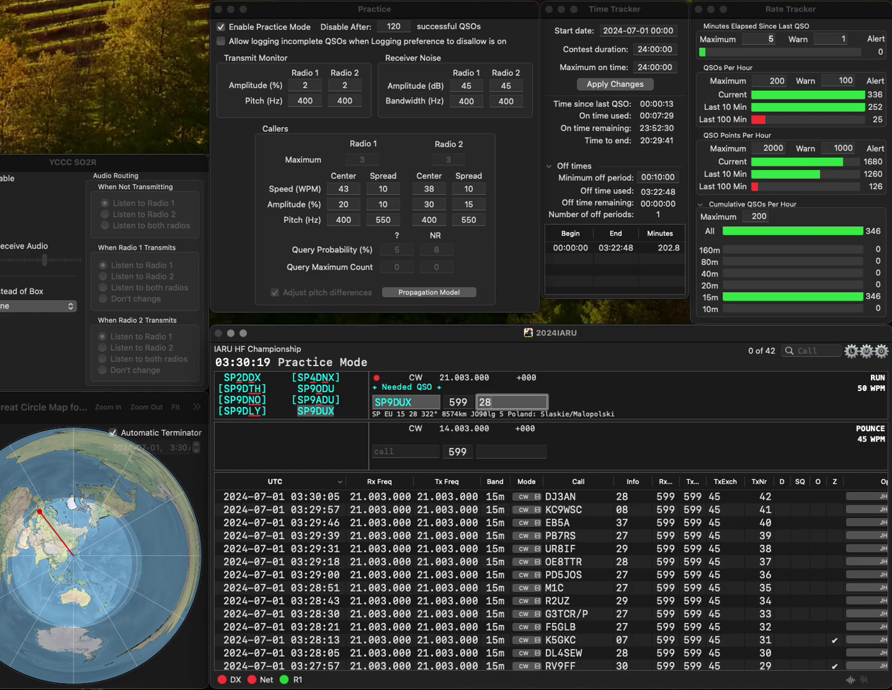
key(Return)
Enter SQHQ on the run radio, change it to SZHQ, and answer the caller.
text(S)
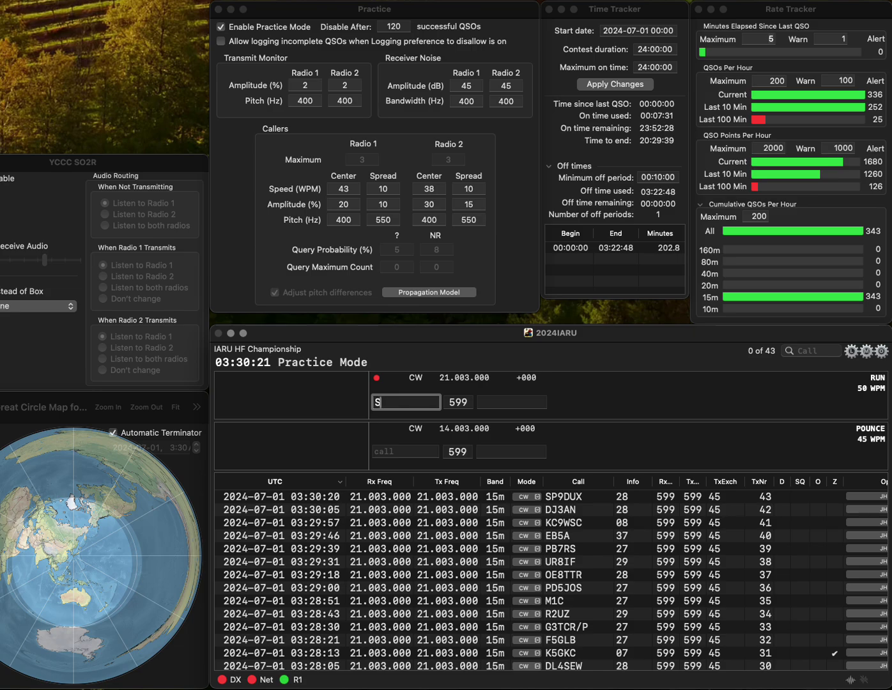
text(QHQ)
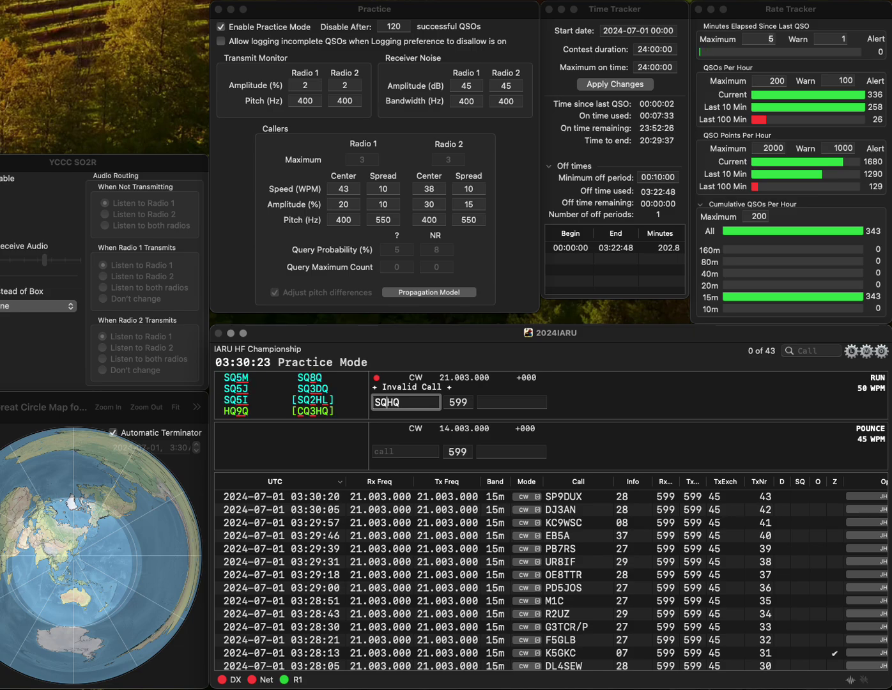
key(Left)
key(Left)
key(BackSpace)
text(Z)
key(Return)
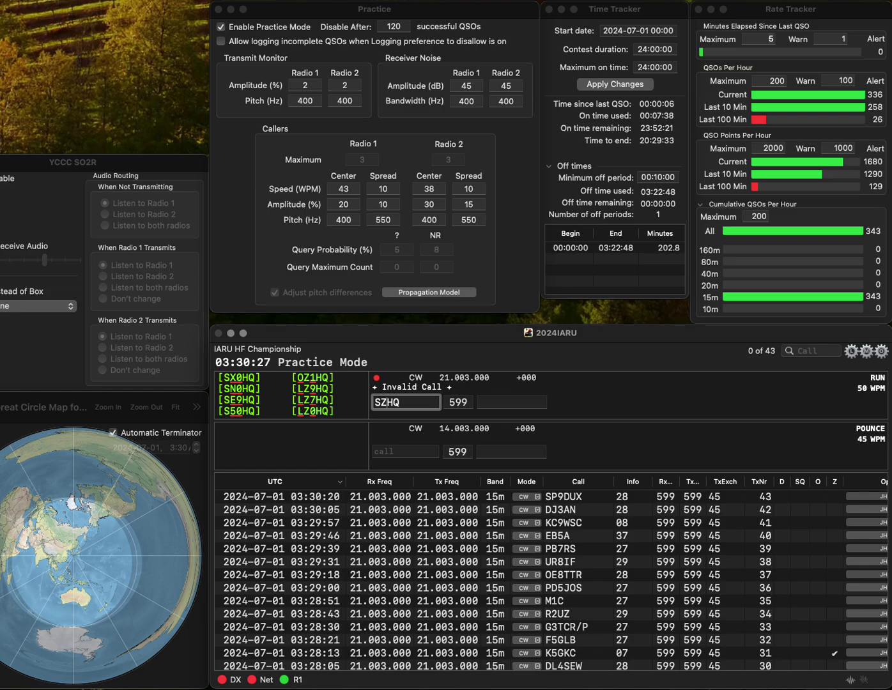
key(BackSpace)
key(BackSpace)
text(S77)
key(Return)
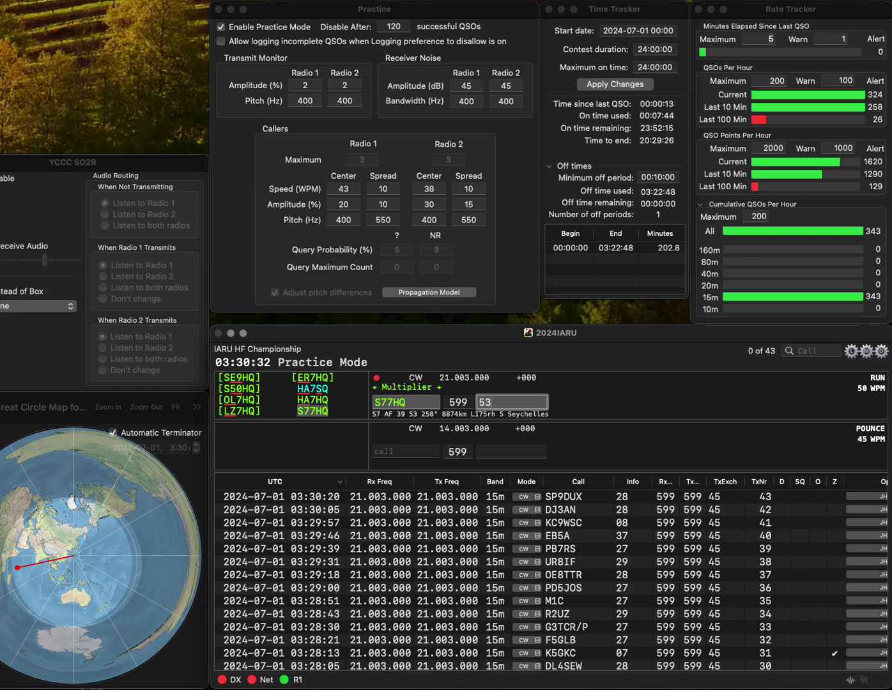
key(Return)
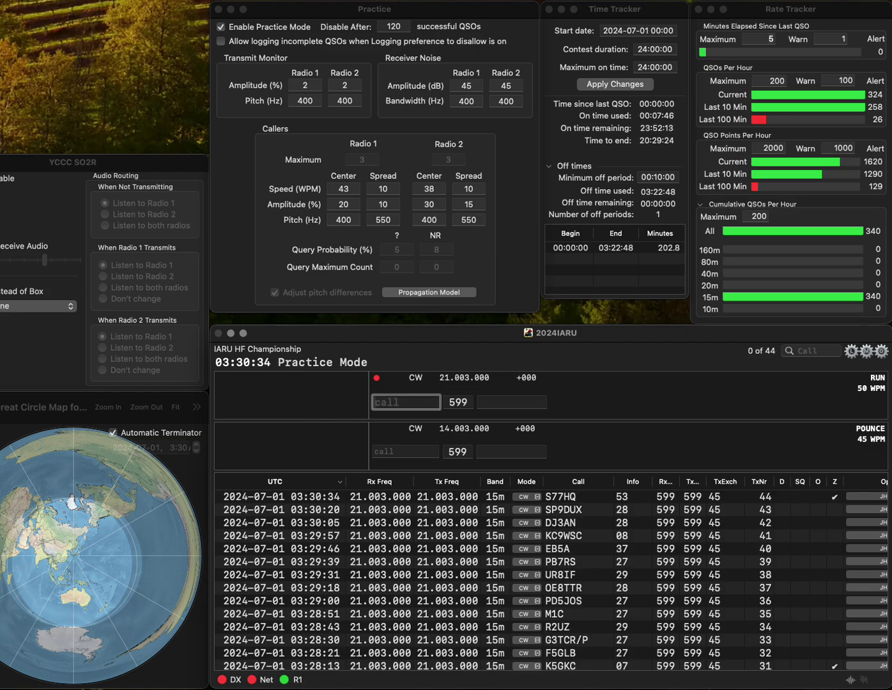
Enter callsign DR6K on the run radio and log the contact with received exchange 28.
text(DL)
key(BackSpace)
text(R)
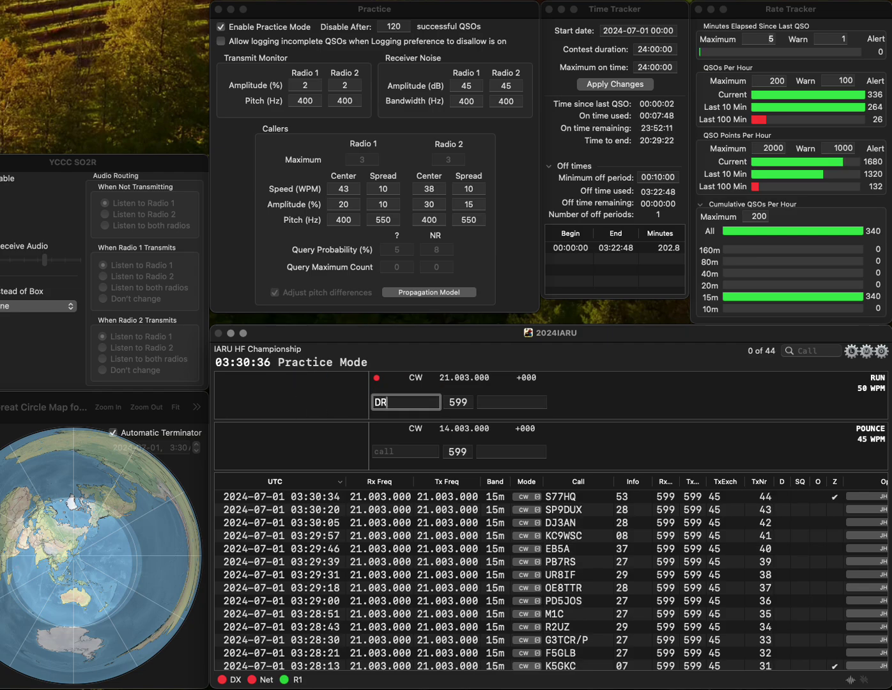
text(6K)
key(space)
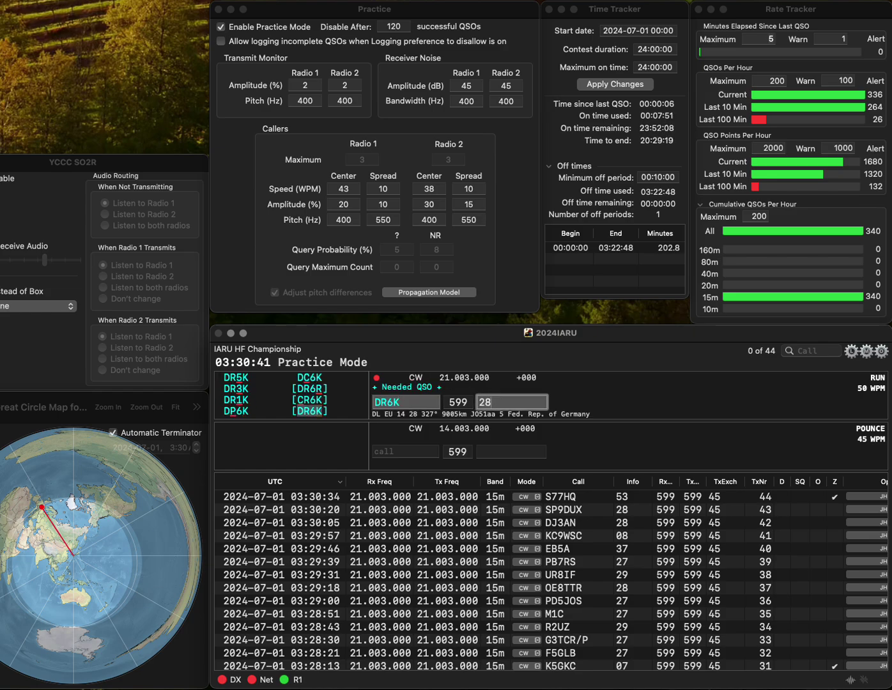
key(Return)
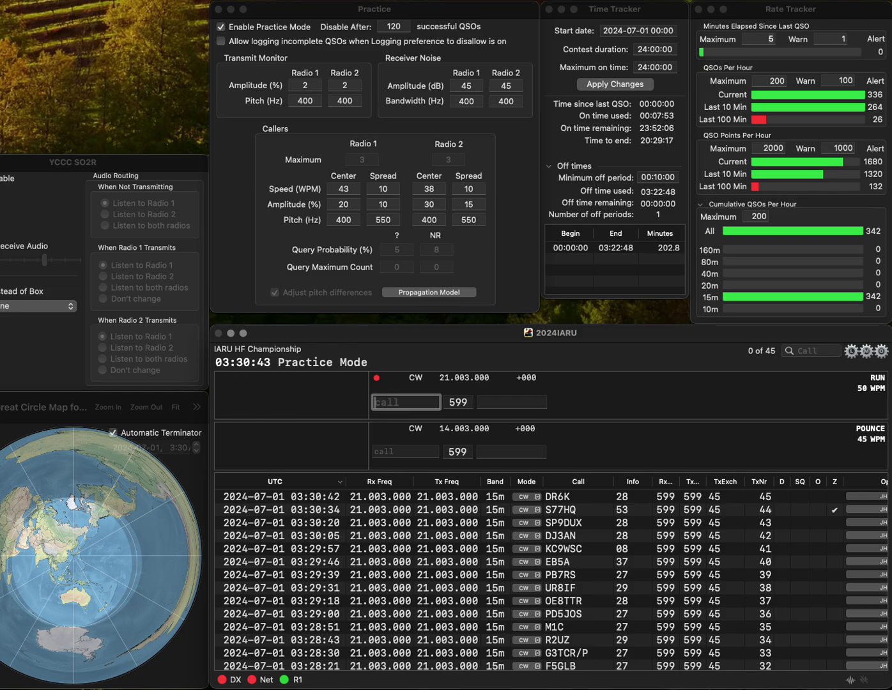
text(YL300)
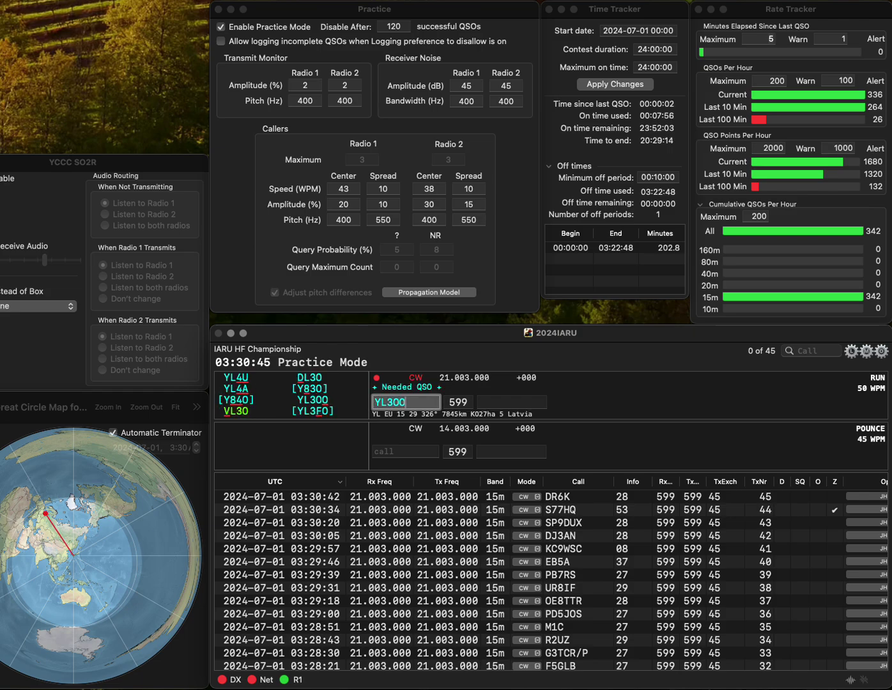
key(space)
text(29)
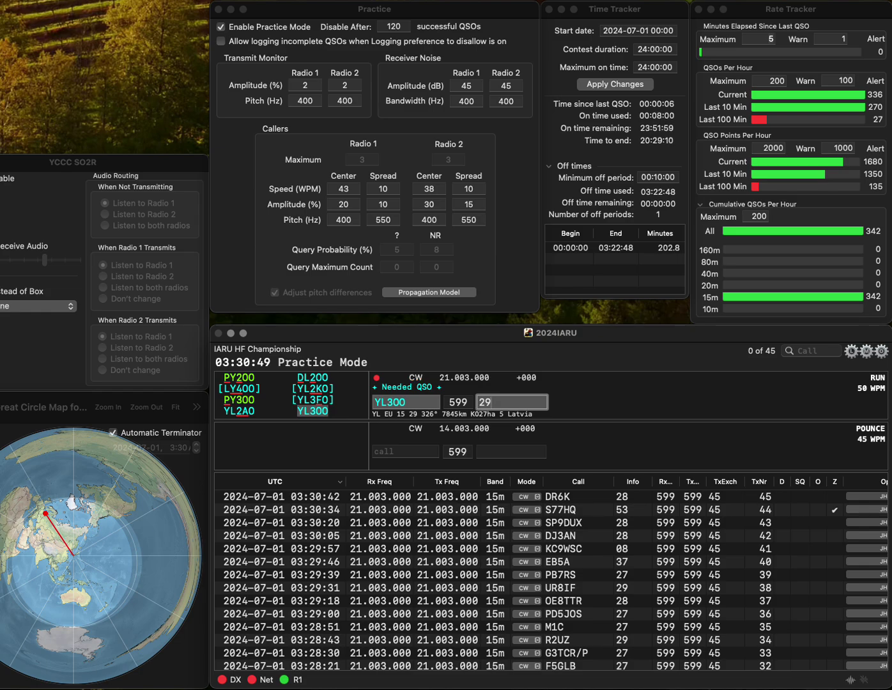
key(Return)
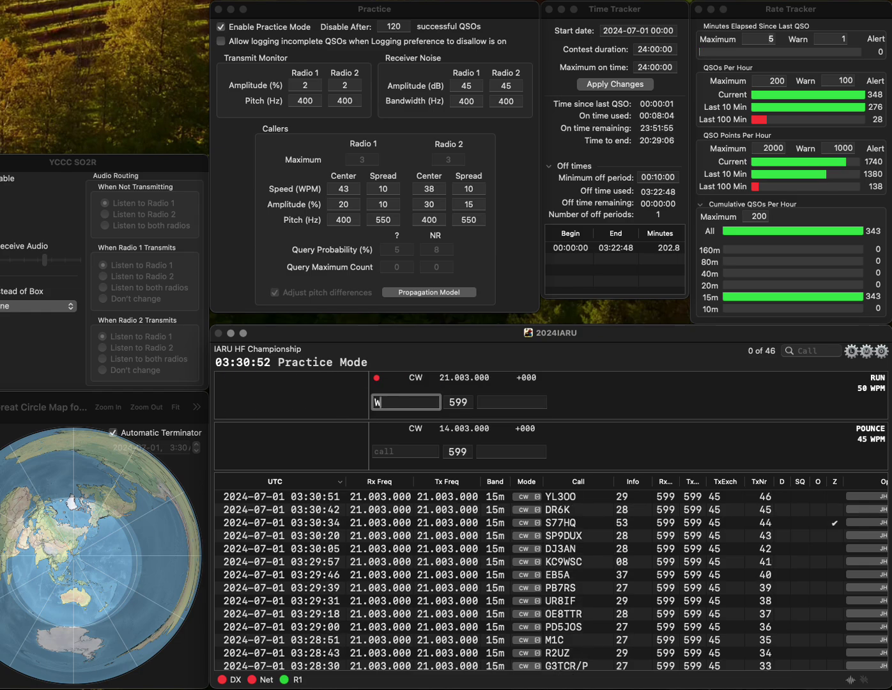
Enter callsign W1HQ on the run radio and log the contact with received exchange ARRL.
text(W1Q)
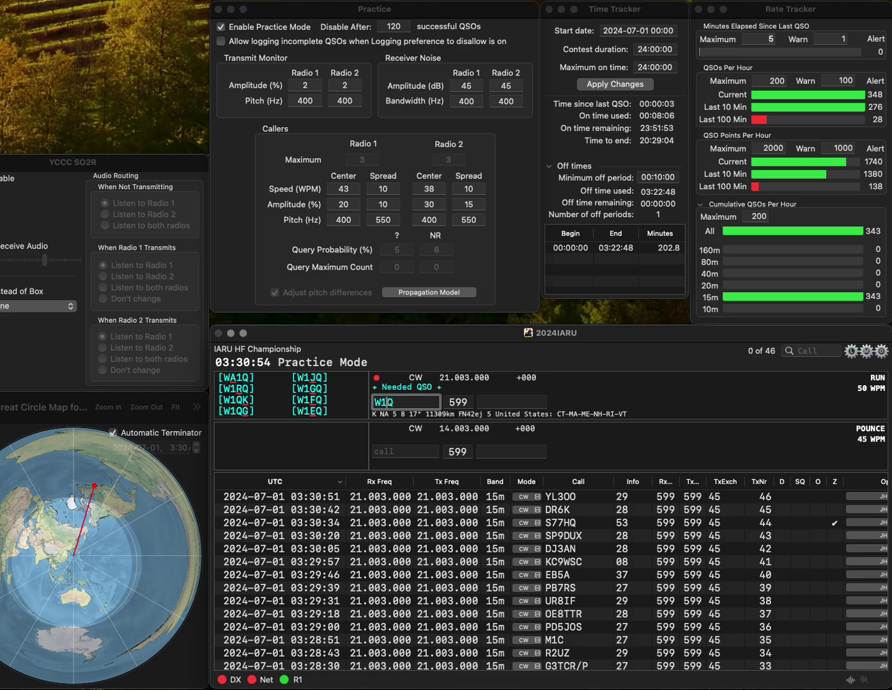
text(H)
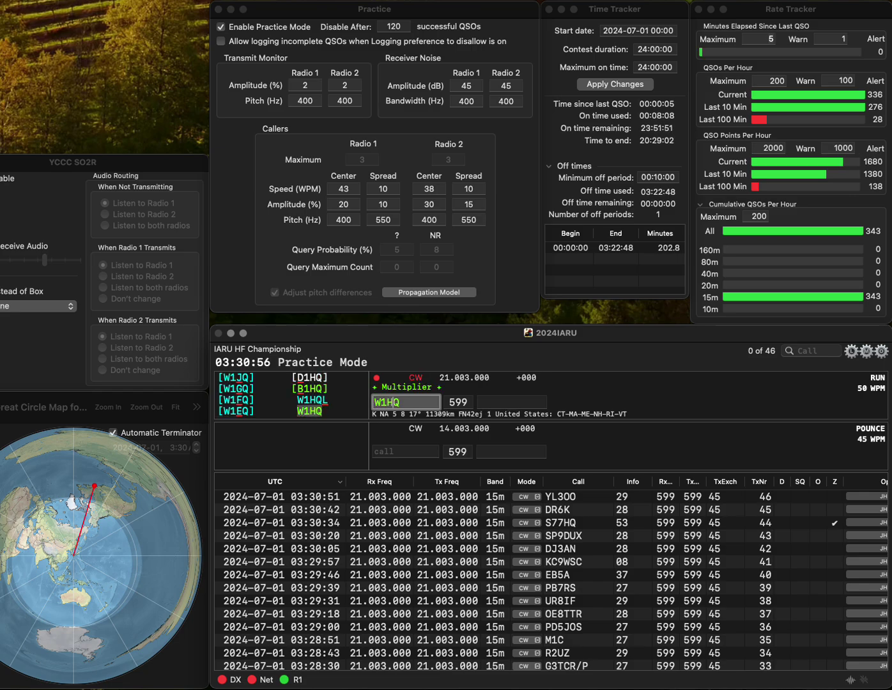
key(Return)
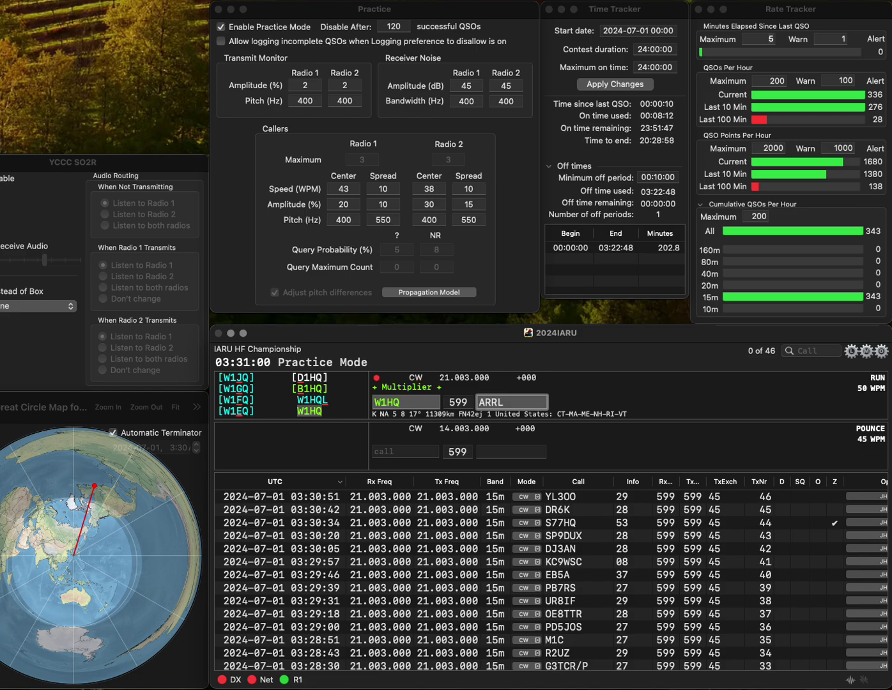
key(Return)
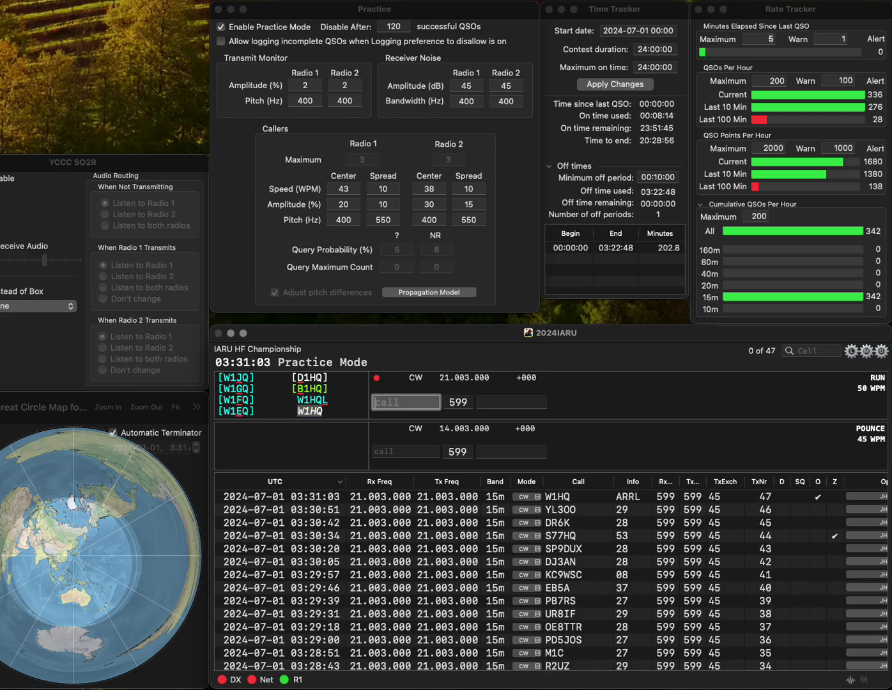
text(DO4FB)
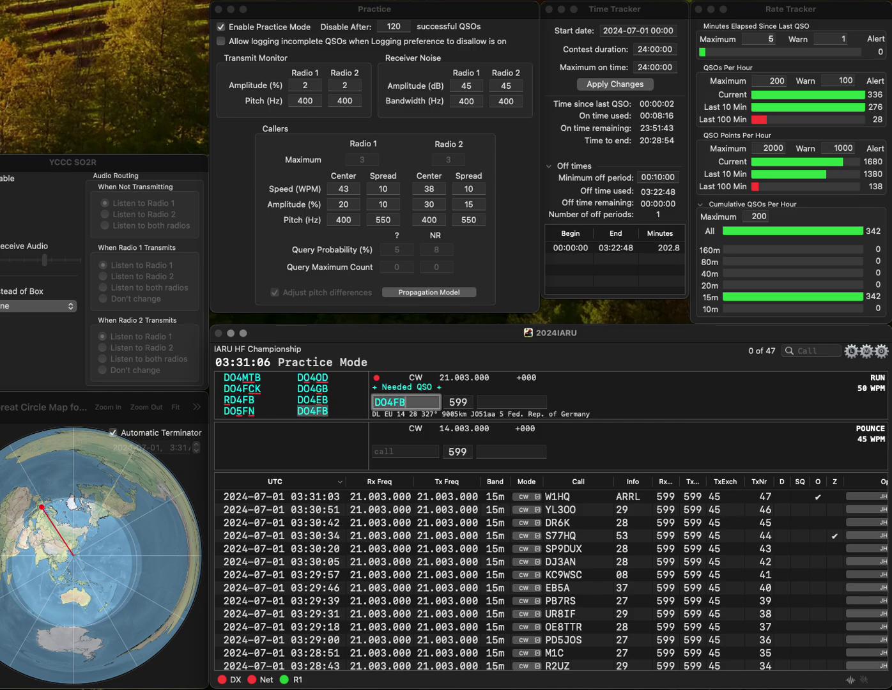
key(space)
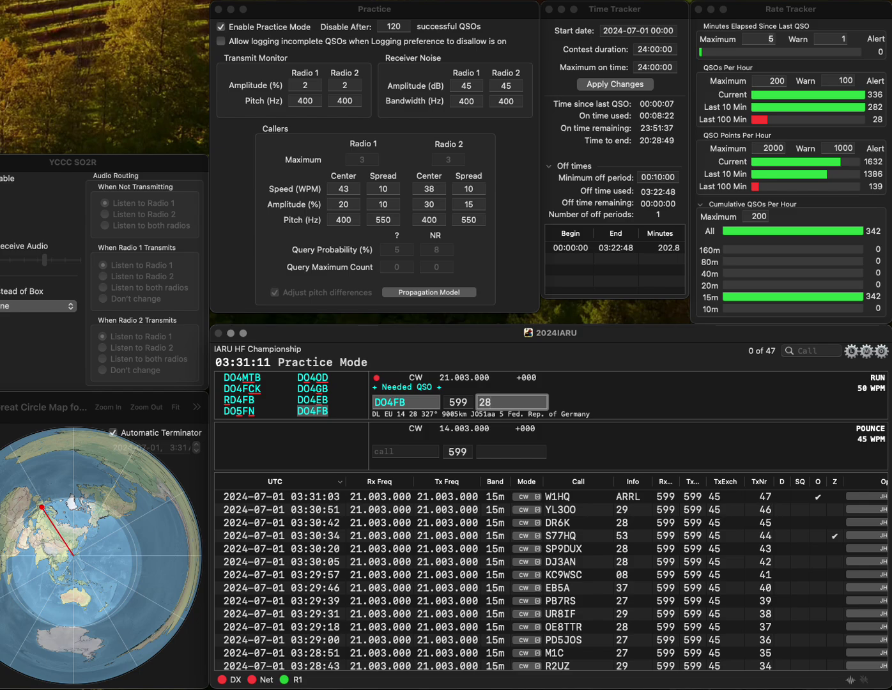
key(Return)
text(S)
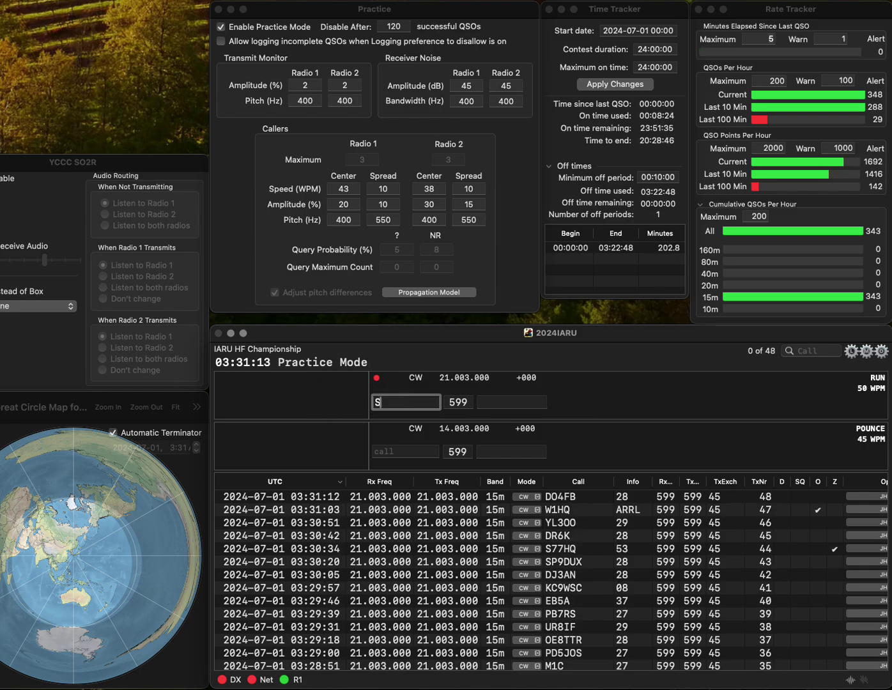
text(M5EDX)
key(space)
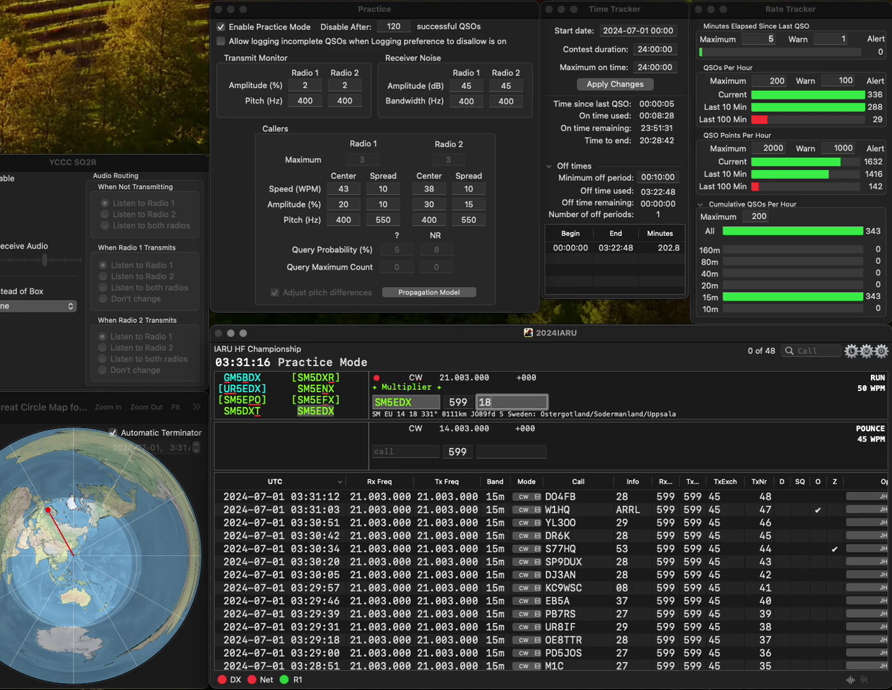
key(Return)
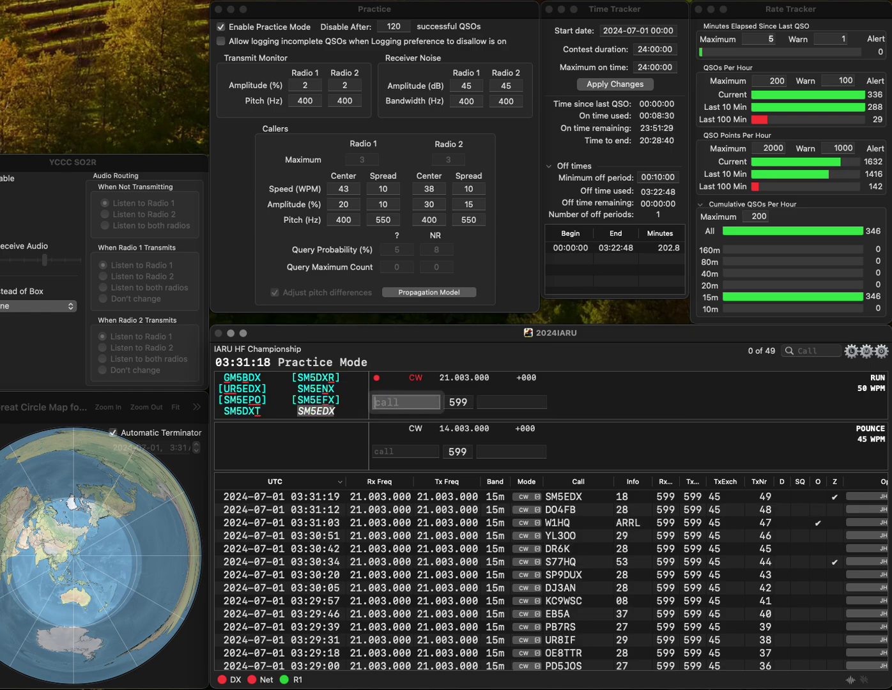
Enter callsign SN7Q on the run radio and log the contact with received exchange 28.
text(IN7)
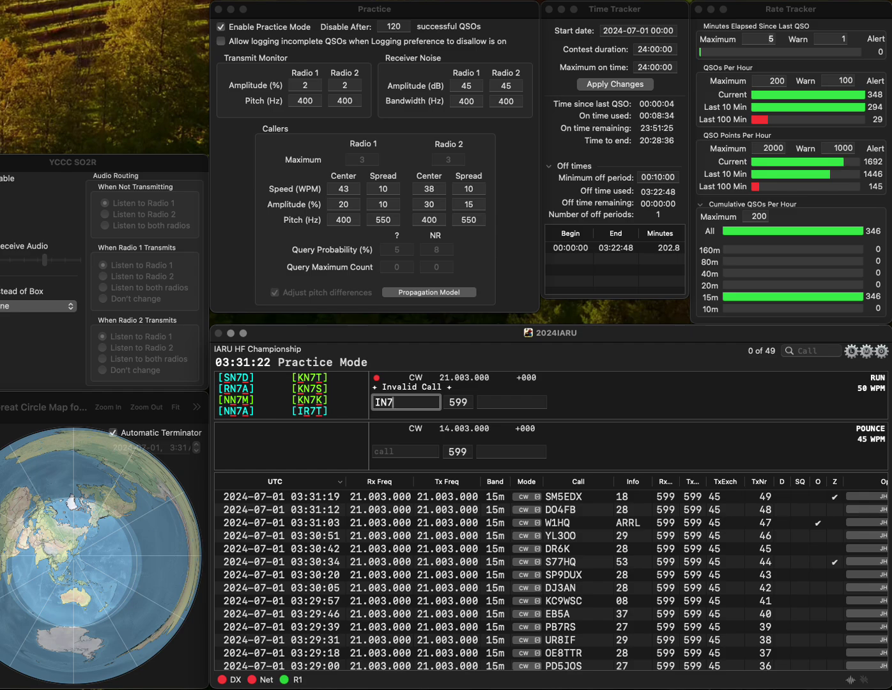
key(BackSpace)
key(BackSpace)
key(BackSpace)
text(SN7Q)
key(Return)
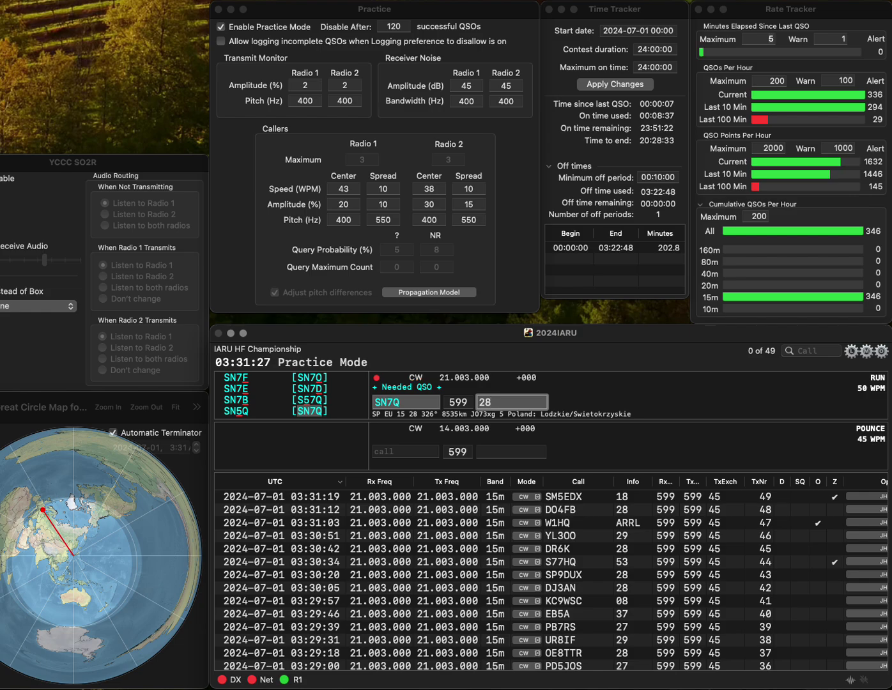
key(Return)
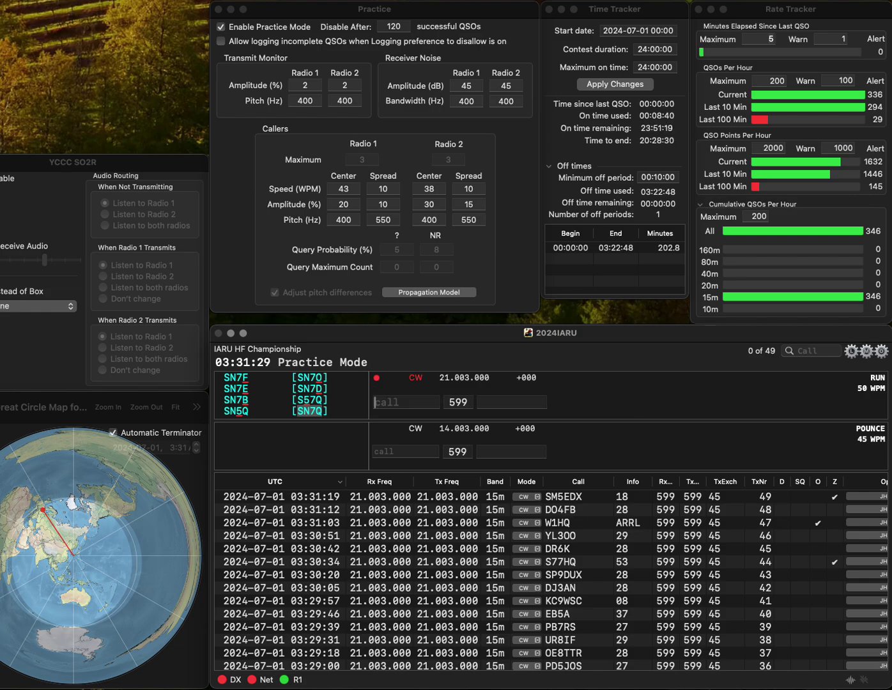
text(DH3AG)
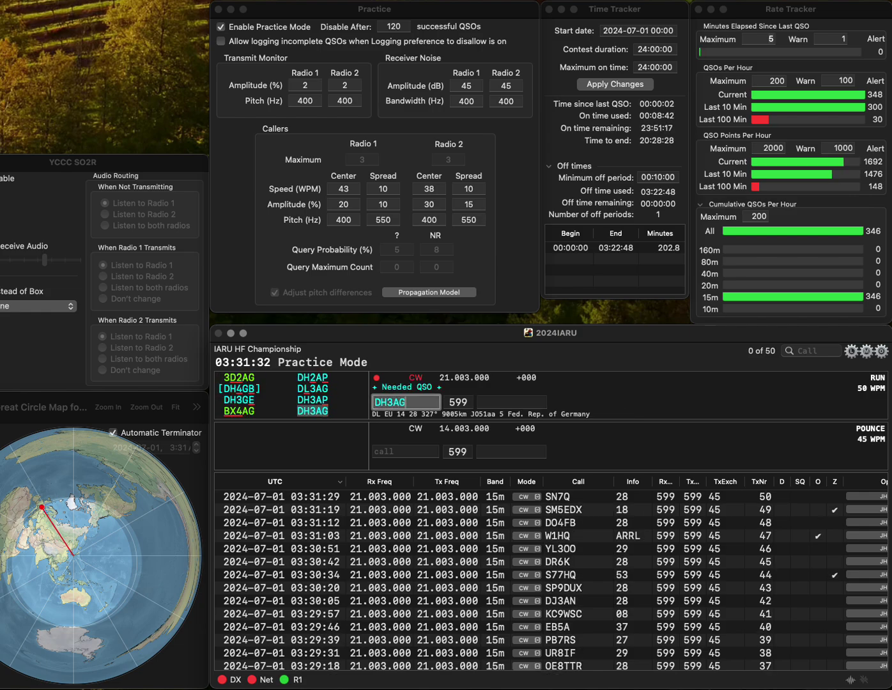
key(Return)
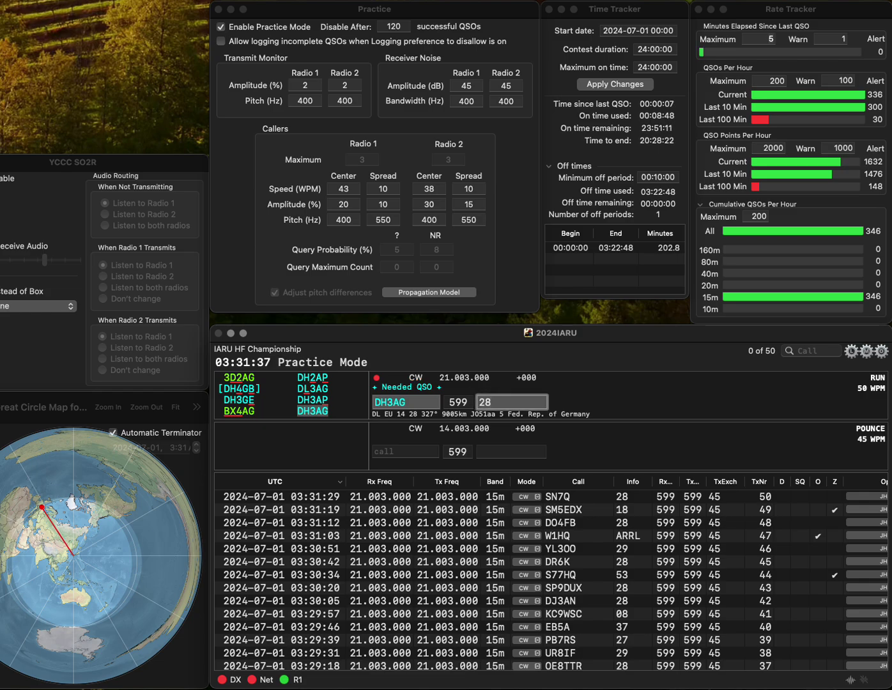
key(Return)
text(EA5BYY)
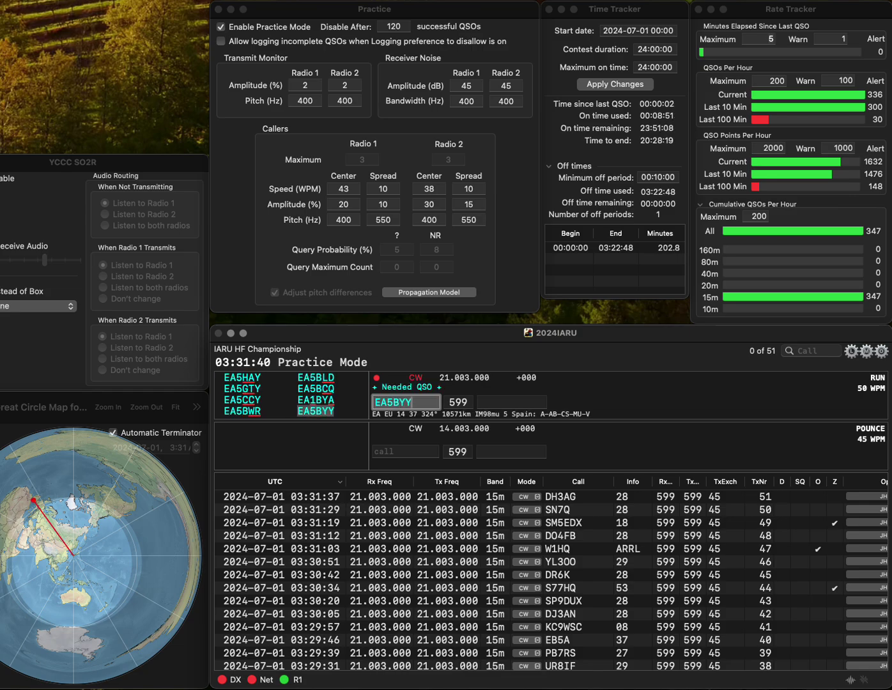
key(Return)
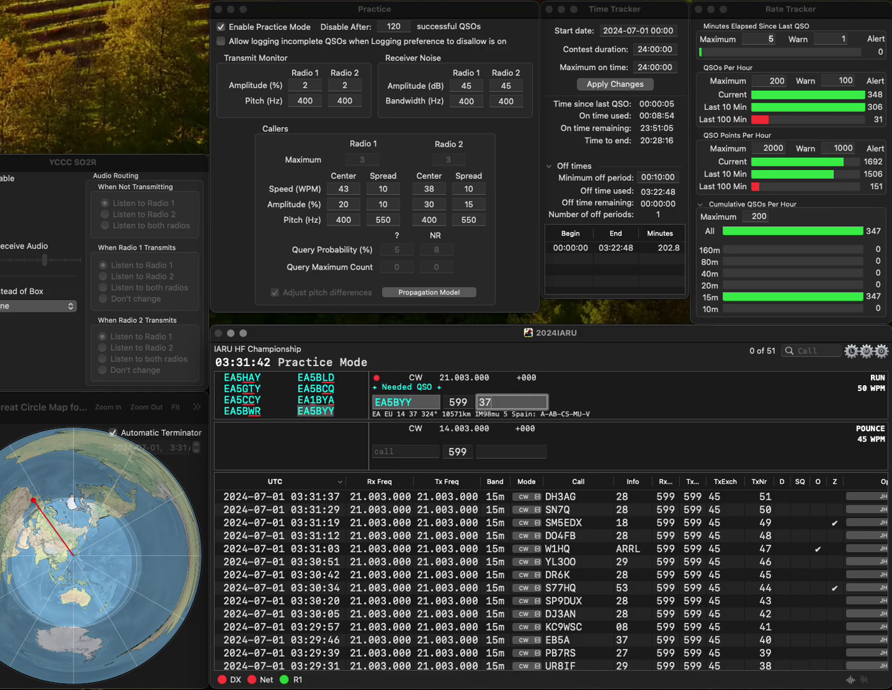
key(Return)
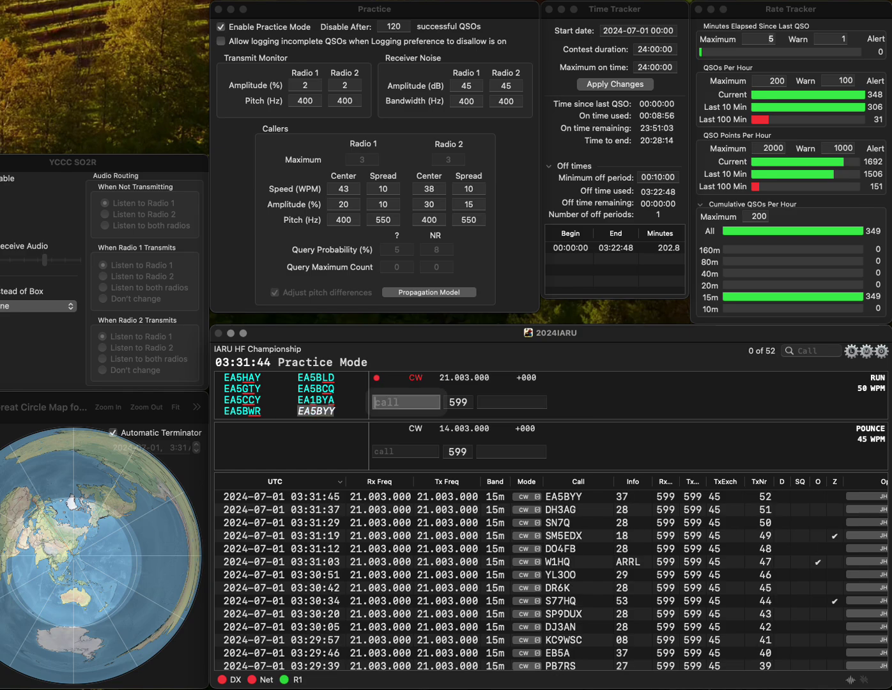
Enter callsign R3TKS on the run radio and log the contact with received exchange 29.
text(R3TKS)
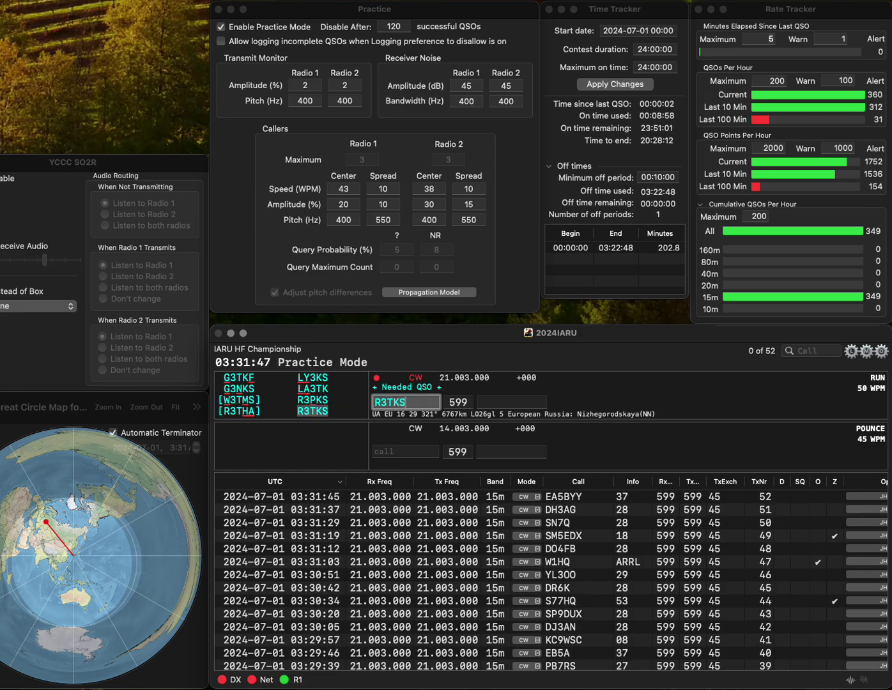
key(Return)
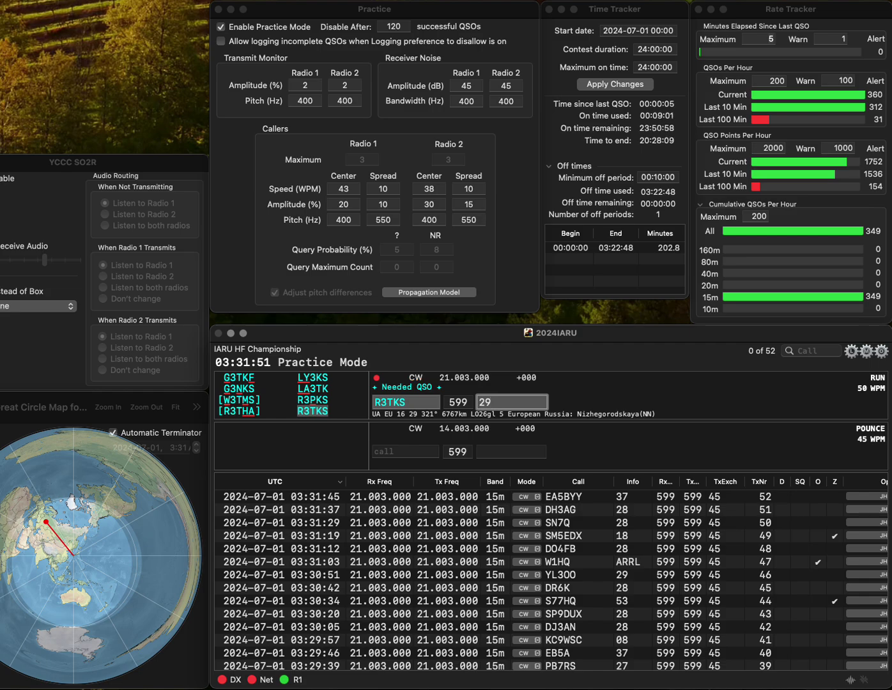
key(Return)
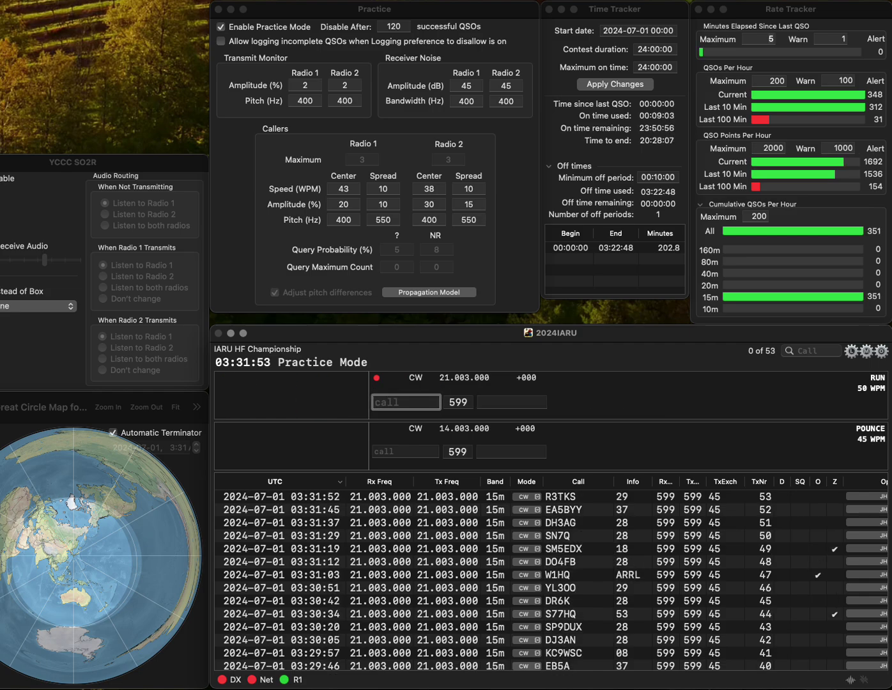
Enter callsign KD9KNJ on the run radio and log the contact with received exchange 08.
text(KD9K)
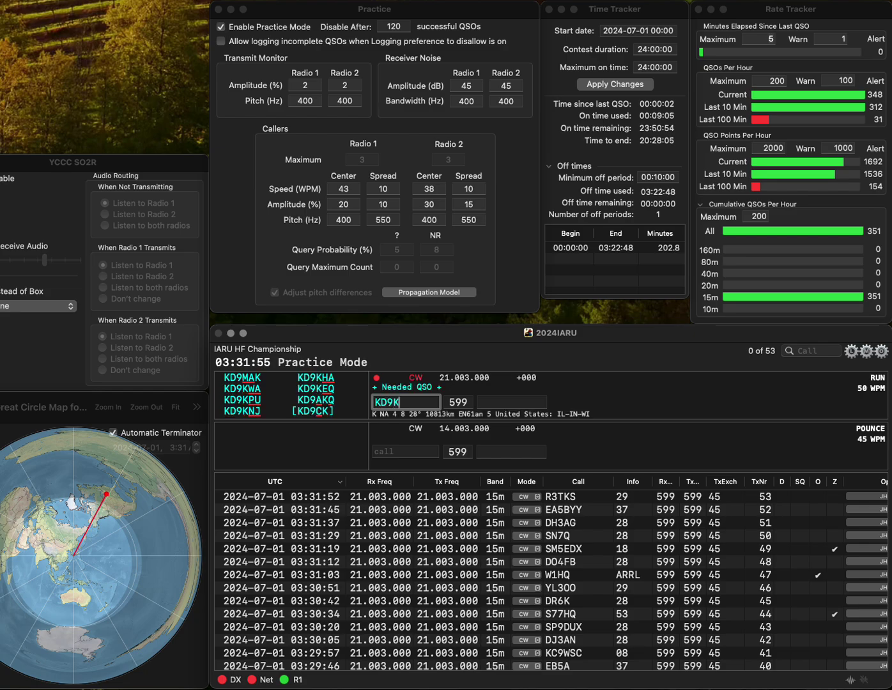
text(NJ)
key(space)
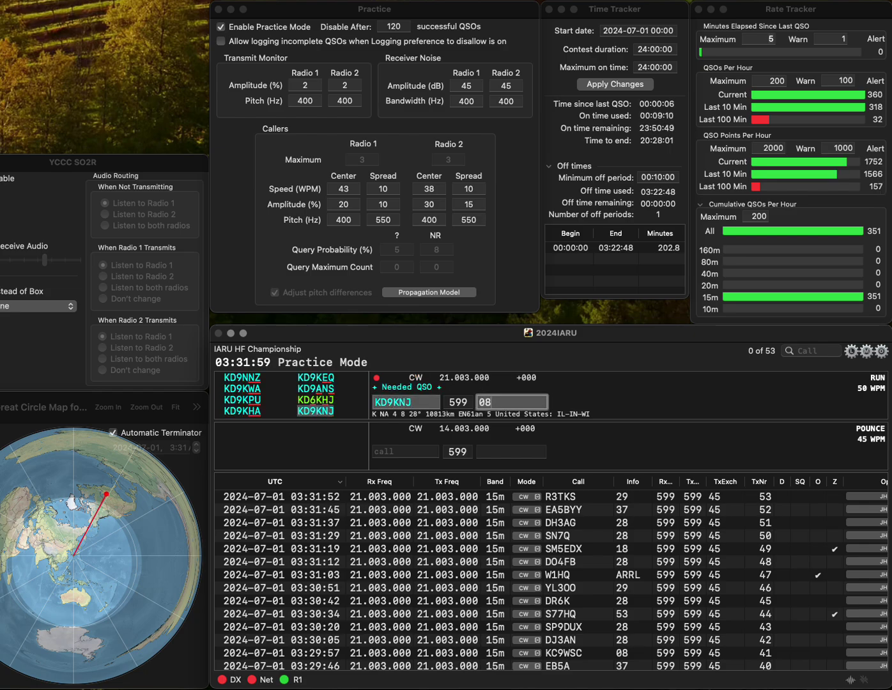
key(Return)
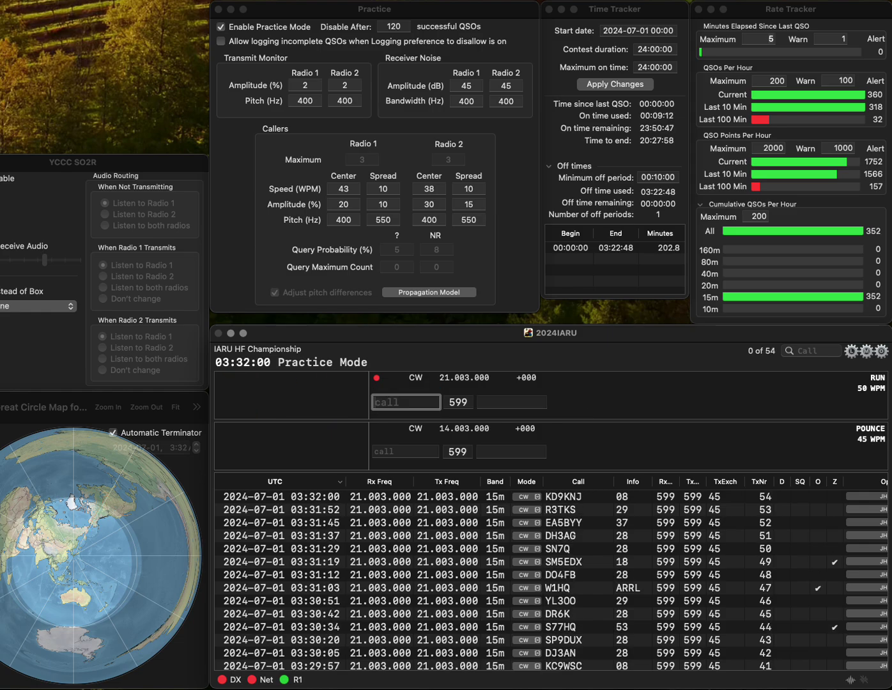
text(M0)
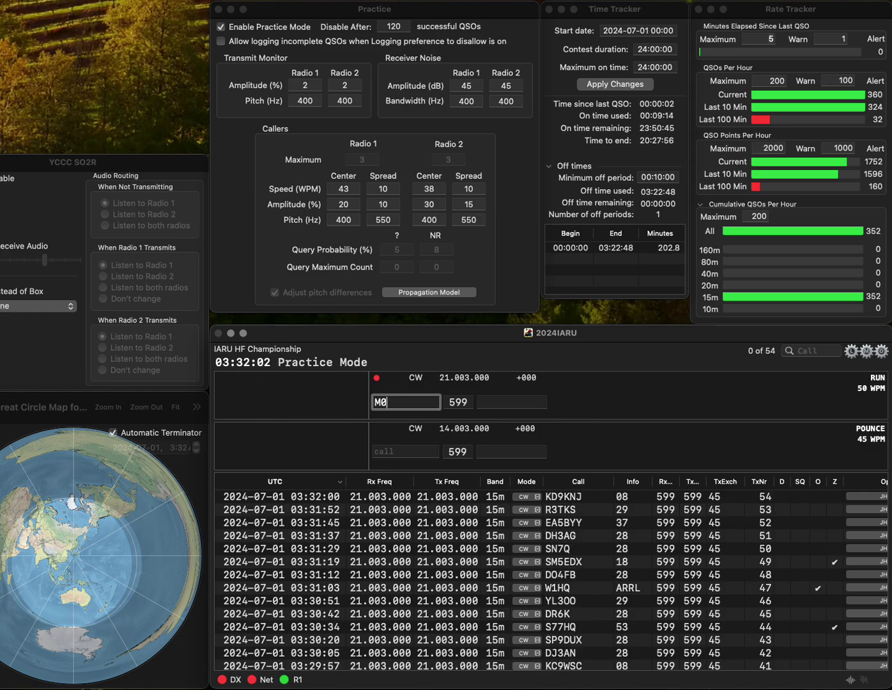
key(BackSpace)
text(I0AYR)
key(space)
text(27)
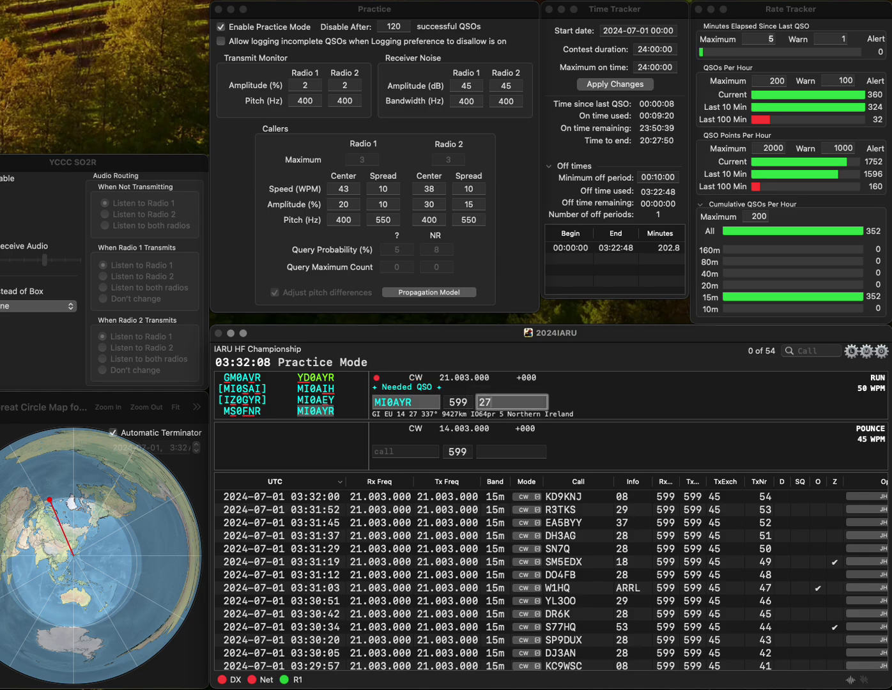
key(Return)
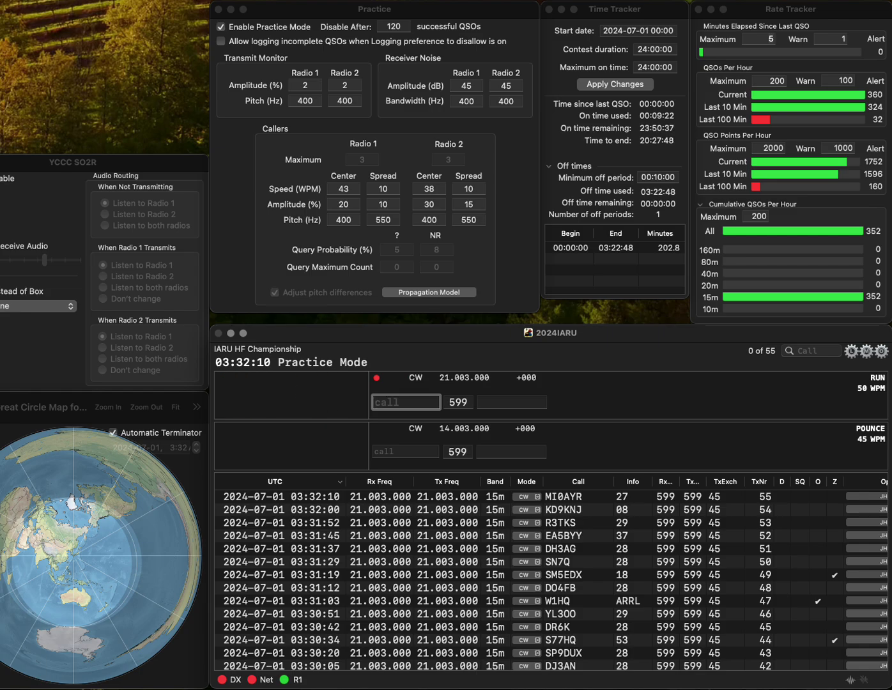
text(JF1)
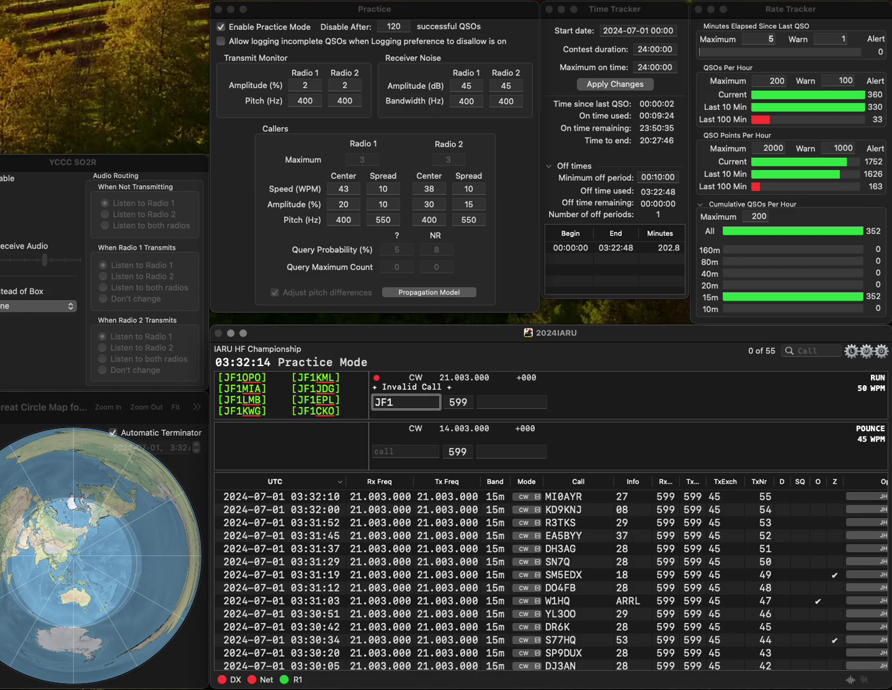
key(Return)
key(BackSpace)
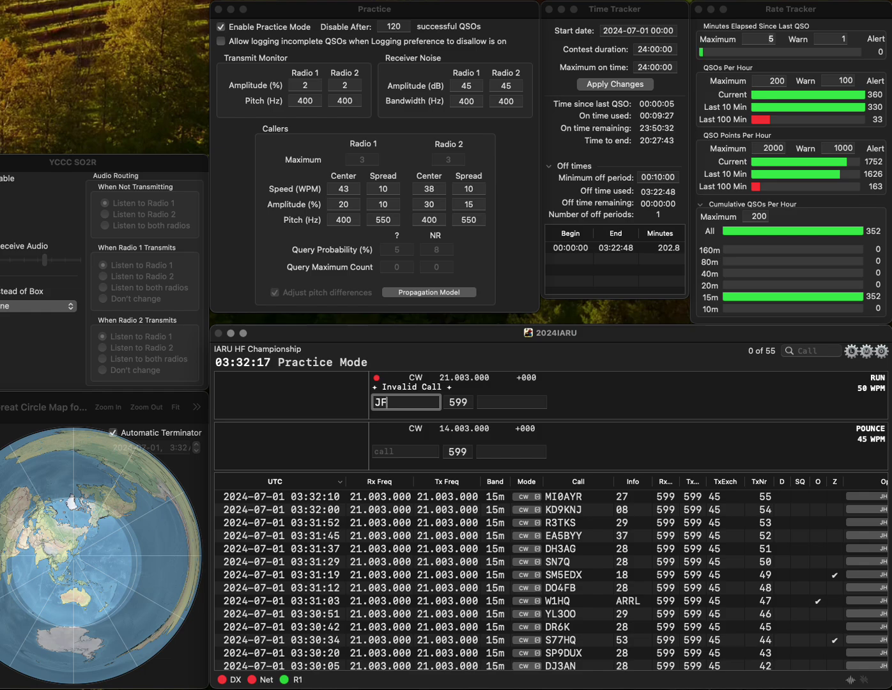
text(2IWW)
key(Return)
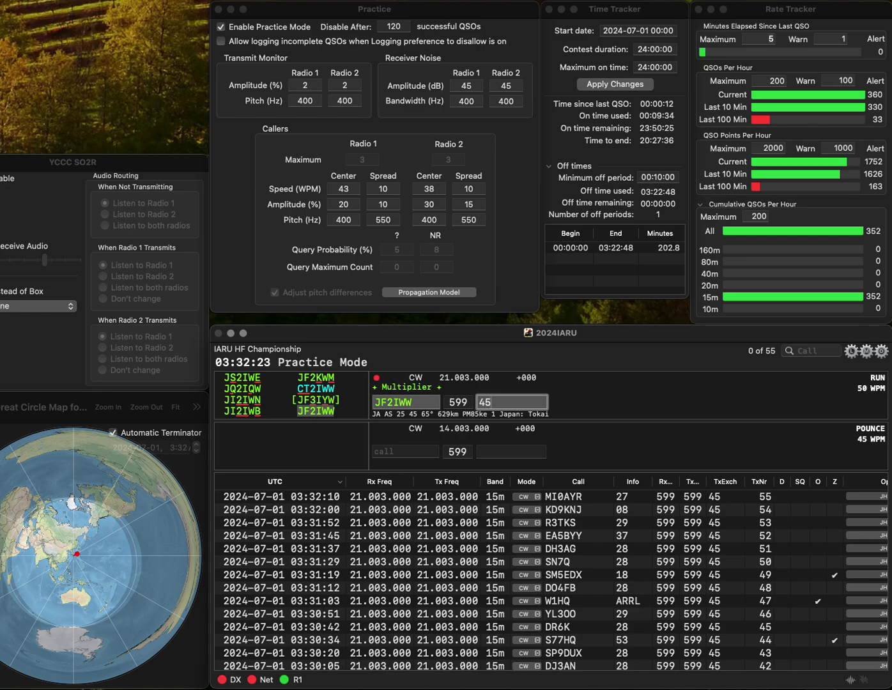
key(Return)
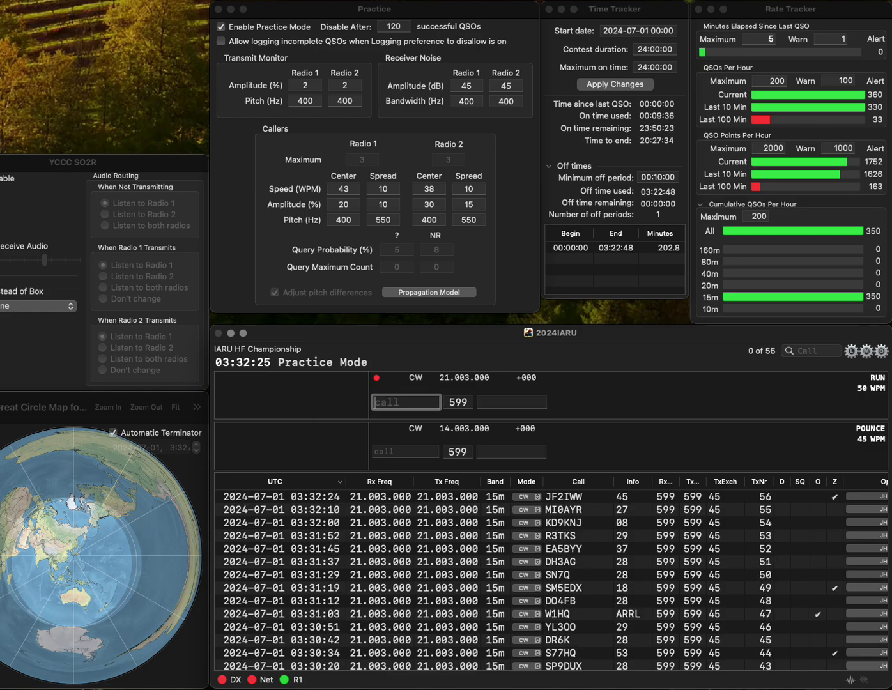
text(DLD)
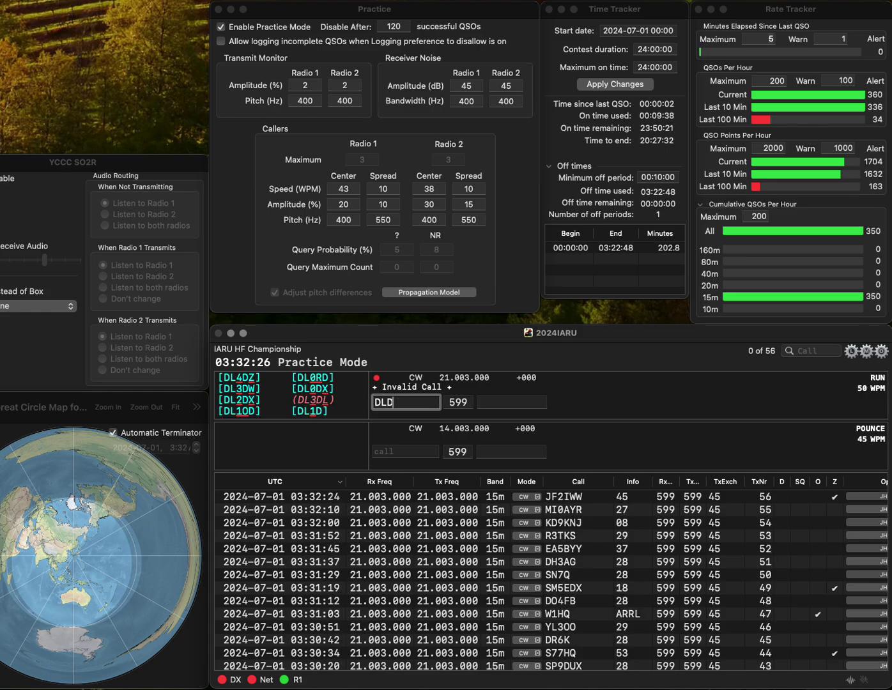
key(BackSpace)
text(ENW)
key(Left)
key(Left)
key(Left)
text(2)
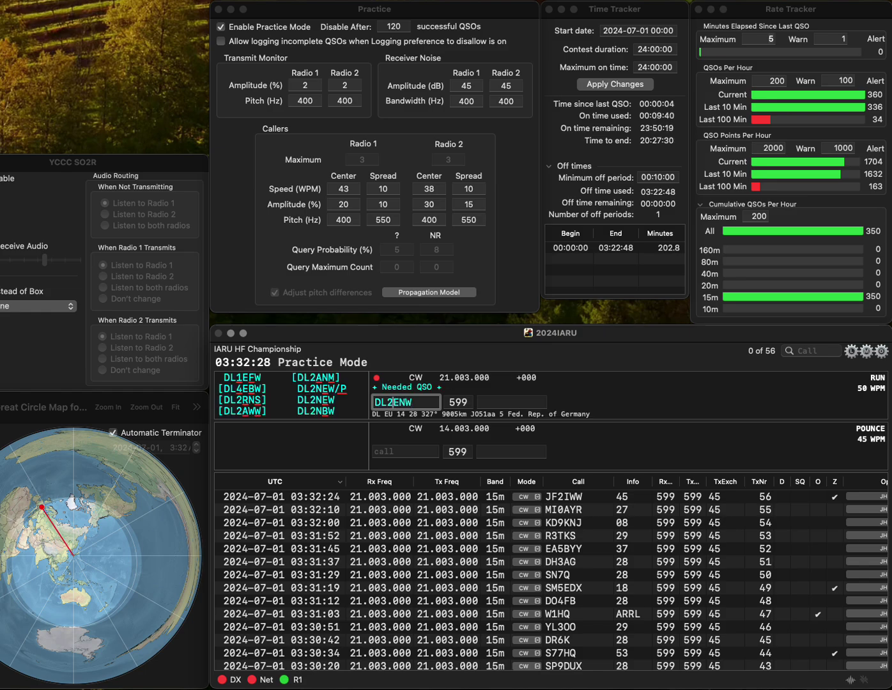
key(Return)
Correct the callsign on the run radio to DL2NEW and log the contact with received exchange 28.
key(BackSpace)
key(BackSpace)
text(W)
key(Left)
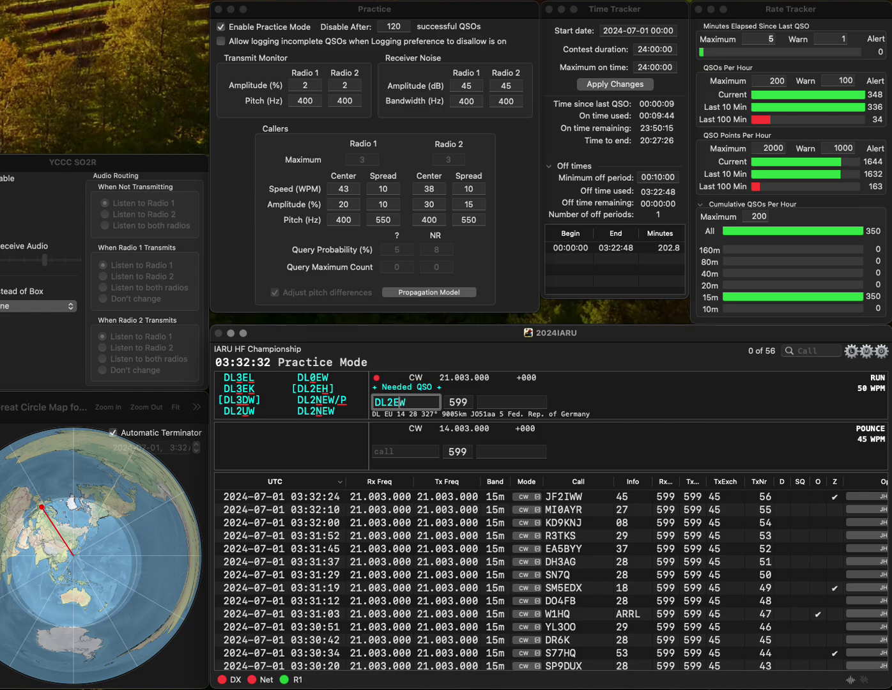
text(N)
key(Return)
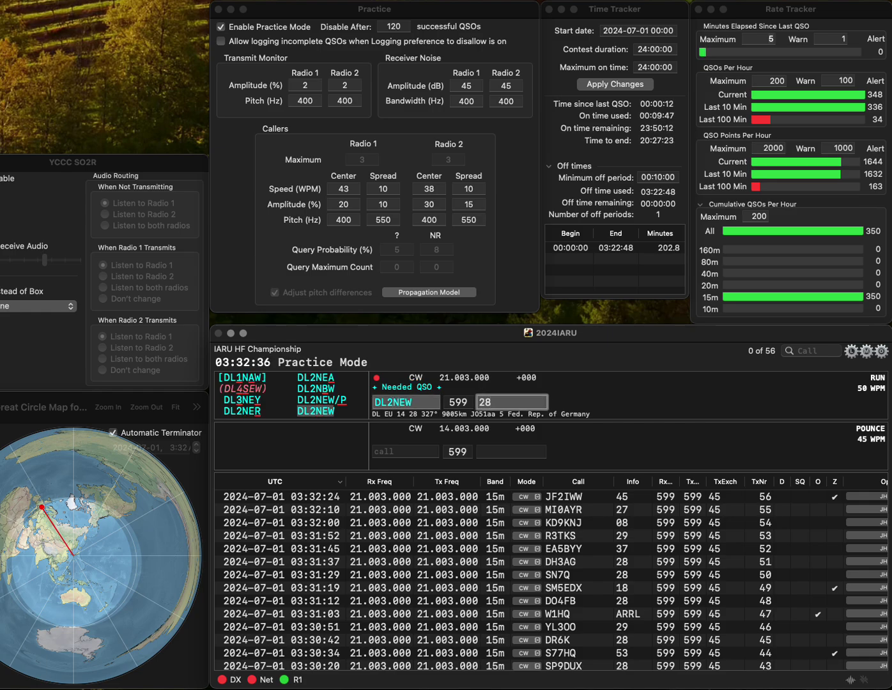
key(Return)
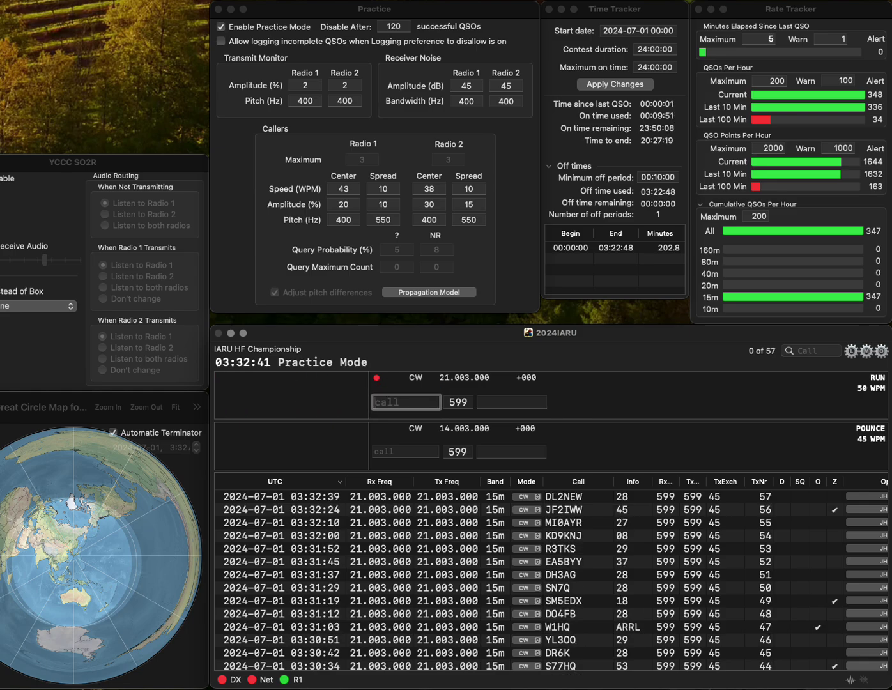
Enter callsign R1YY on the run radio and log the contact with received exchange 29.
text(1YY)
key(Left)
key(Left)
key(Left)
text(R)
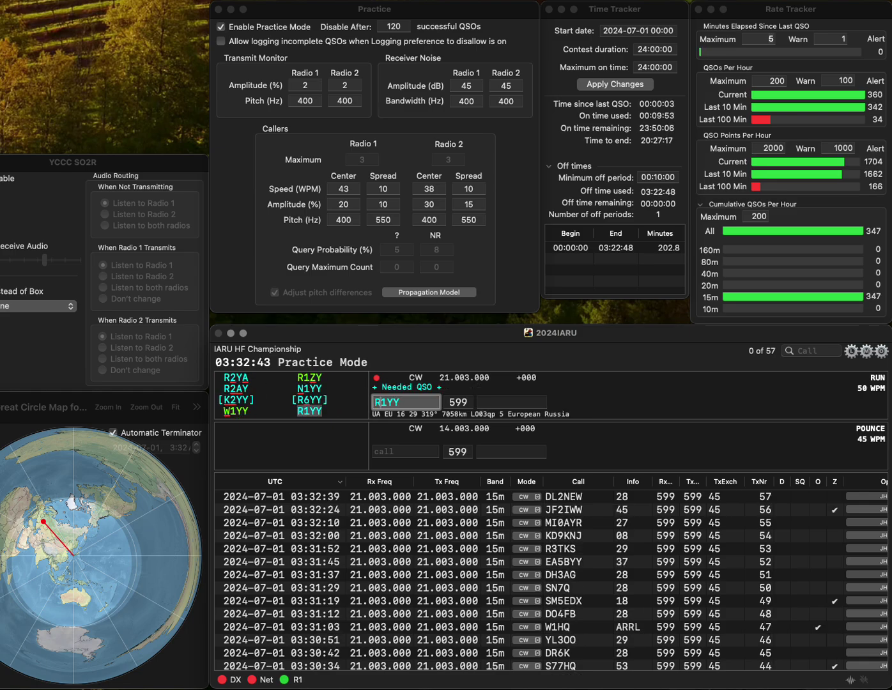
key(Return)
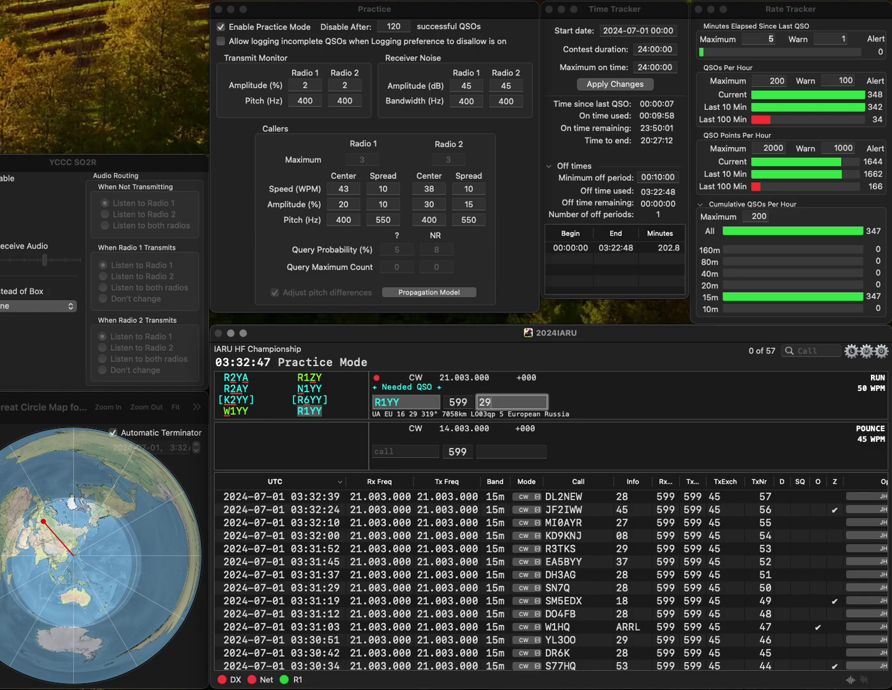
key(Return)
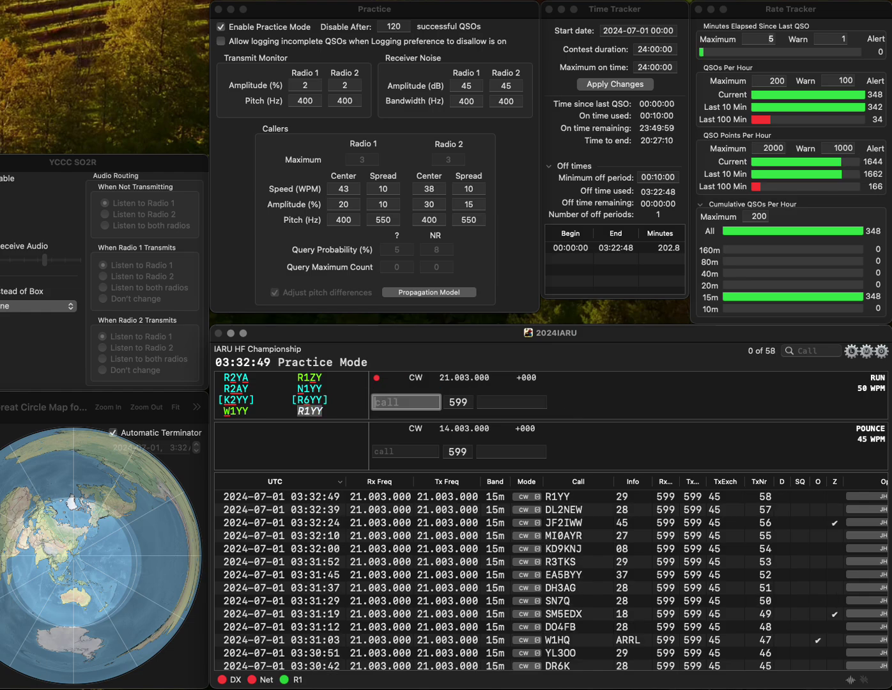
text(F1CBE)
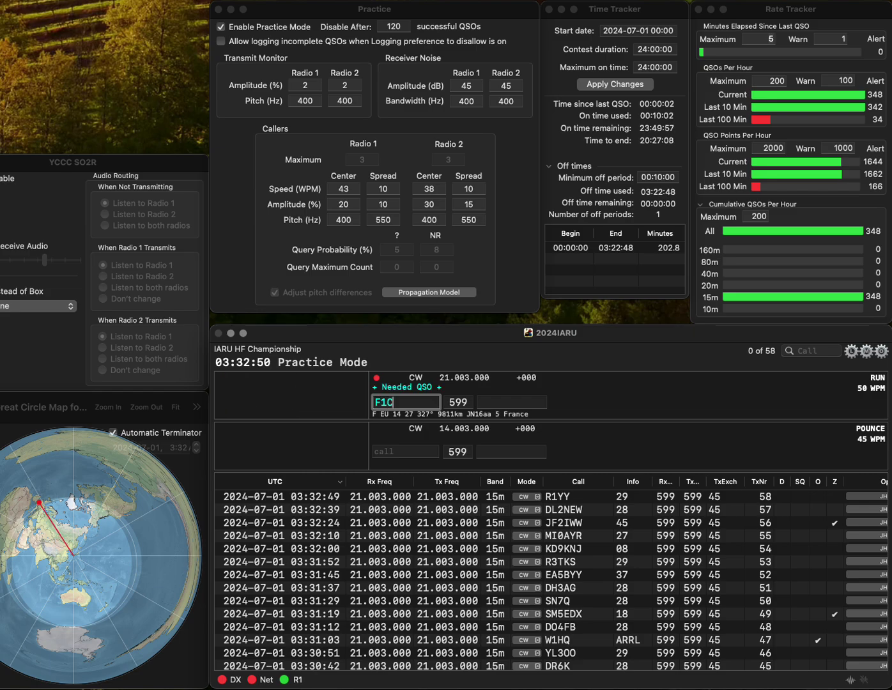
key(Return)
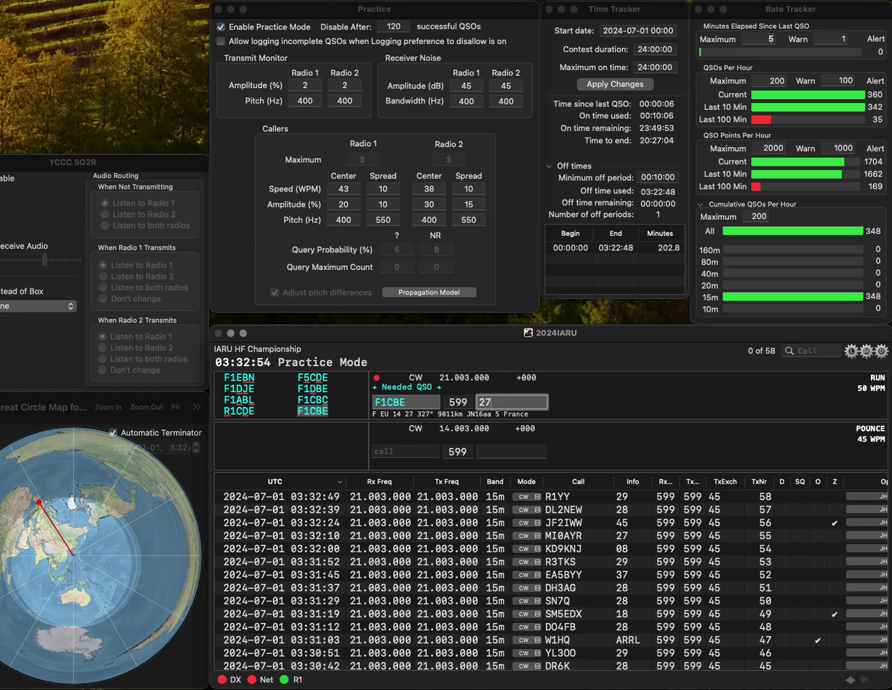
key(Return)
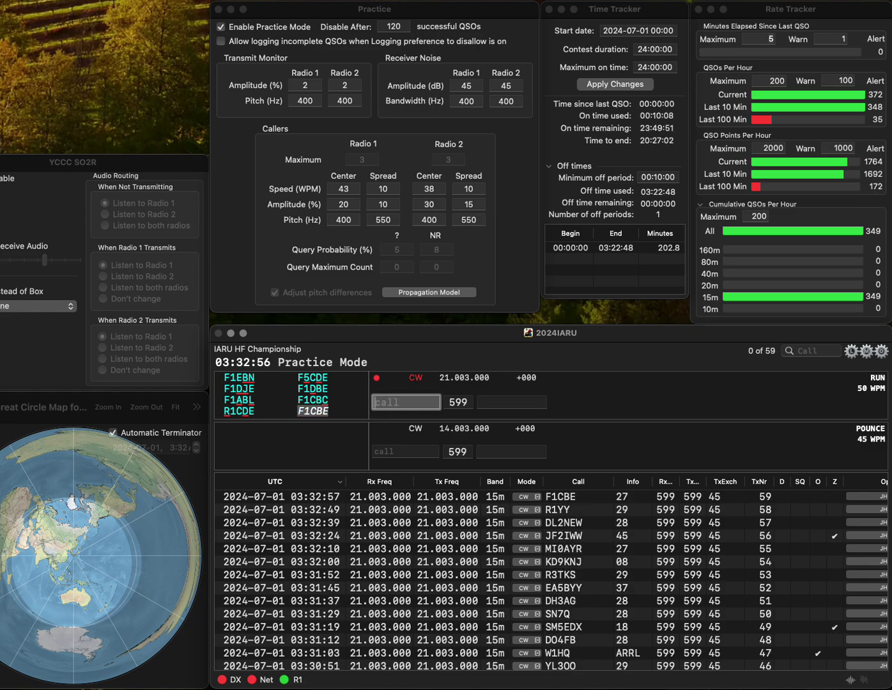
Enter callsign HB9HLG on the run radio and log the contact with received exchange 28.
text(HB9)
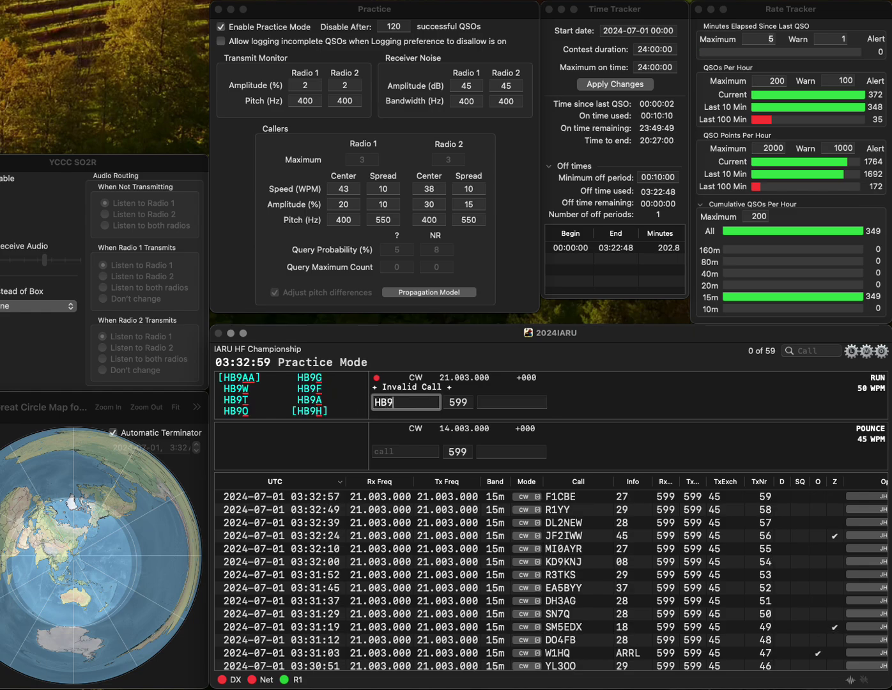
text(HLG)
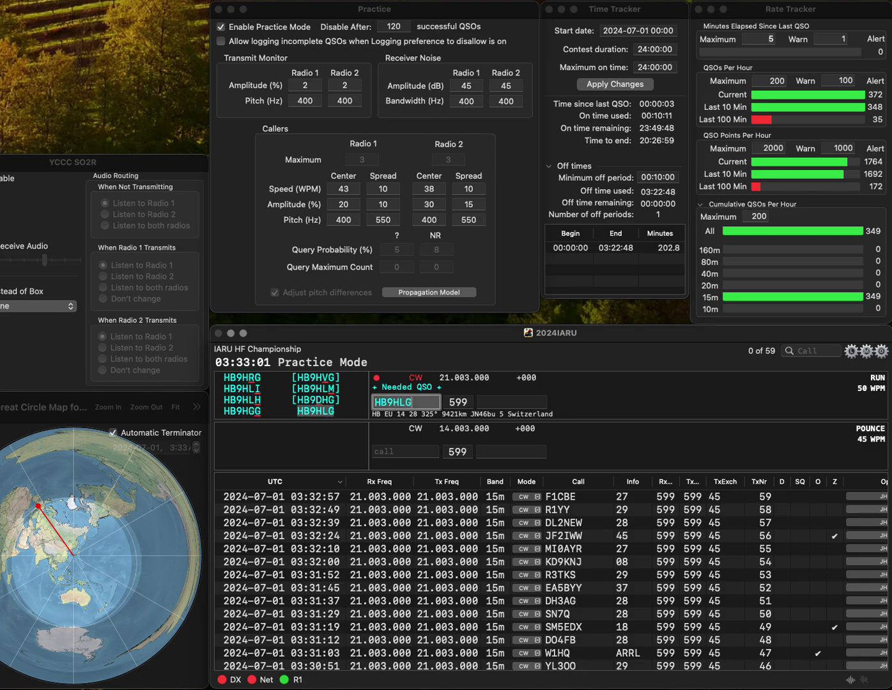
key(space)
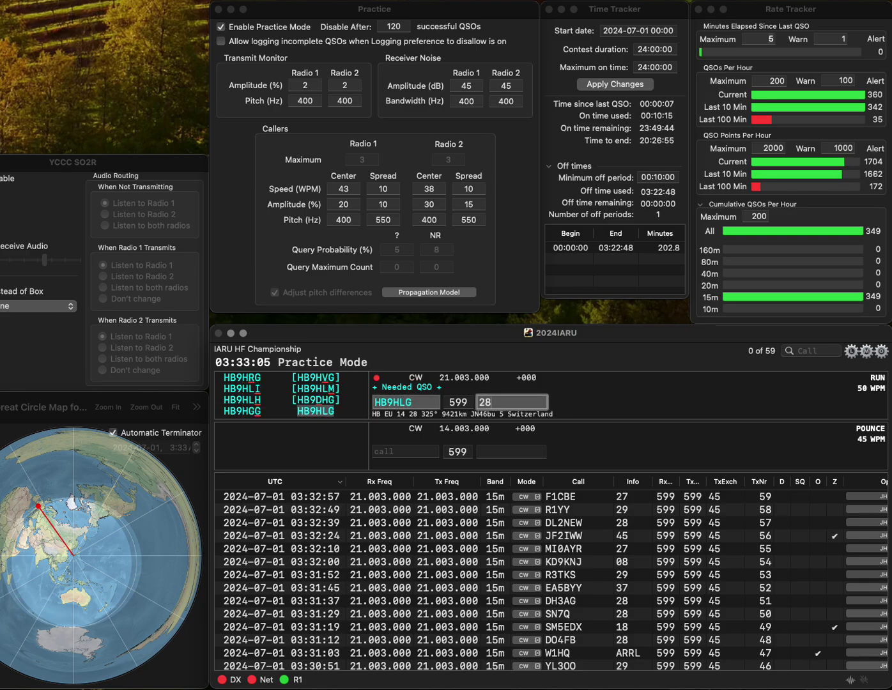
key(Return)
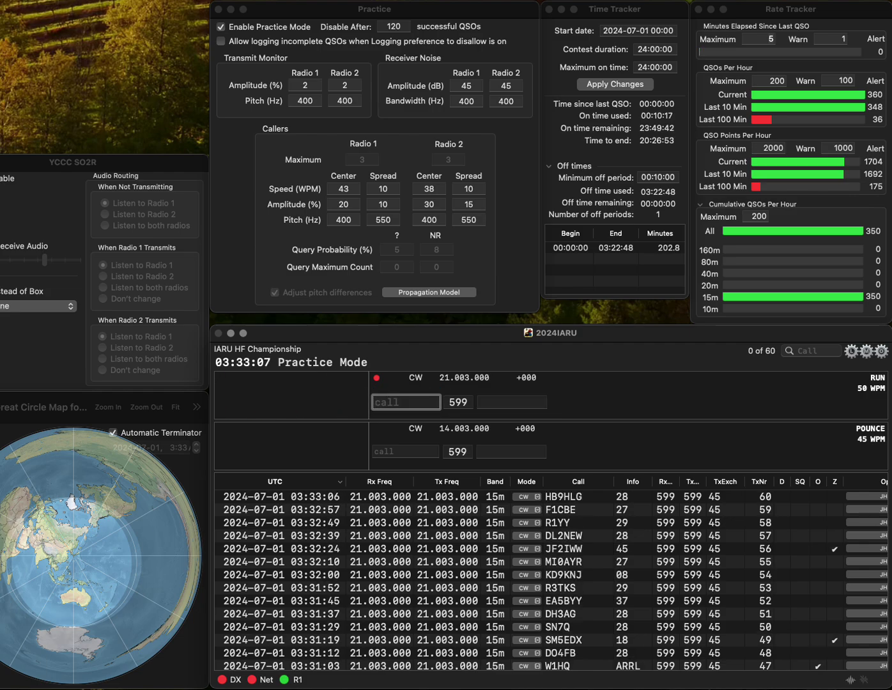
Enter the next caller's callsign, starting with W2C, on the run radio.
text(W2C)
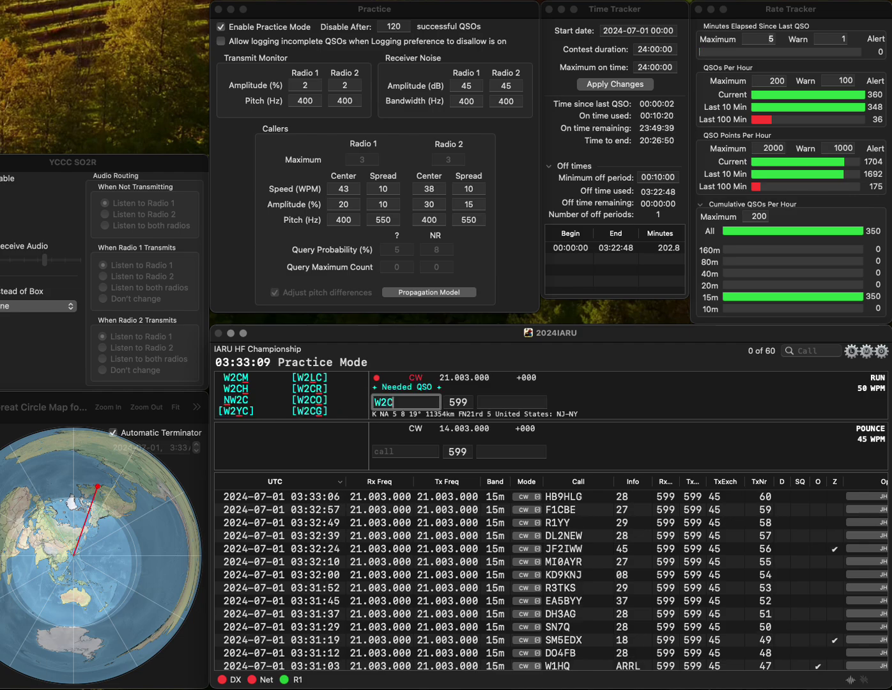
Complete the call sign as W2CS/1 on the 21 MHz run radio and log the contact with received exchange 08.
text(S/1)
key(Tab)
text(08)
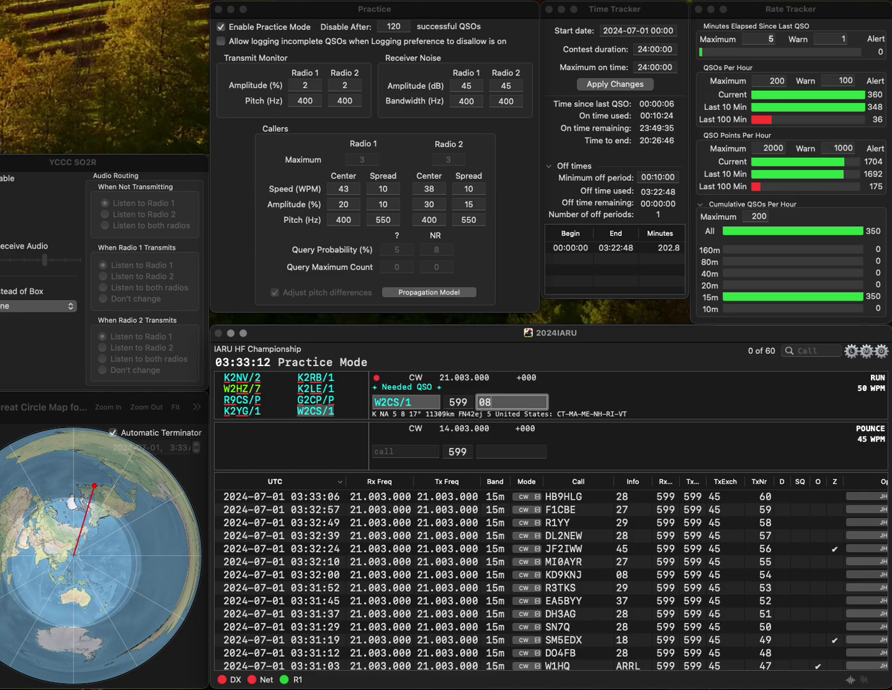
key(Return)
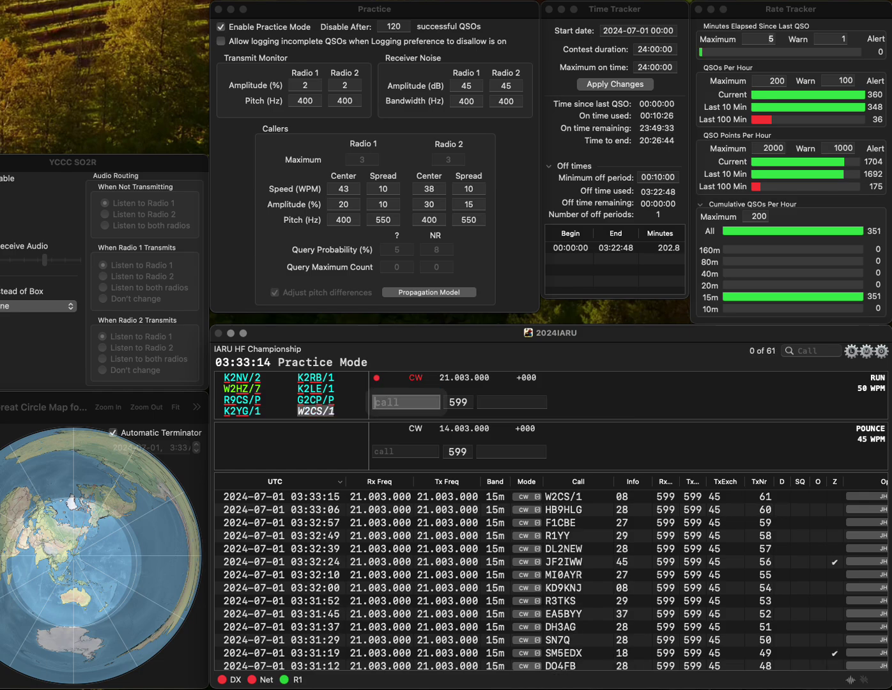
Enter F5YQW on the run radio, correct the call sign to F4CQW, and log the contact with received exchange 27.
text(F5YQW)
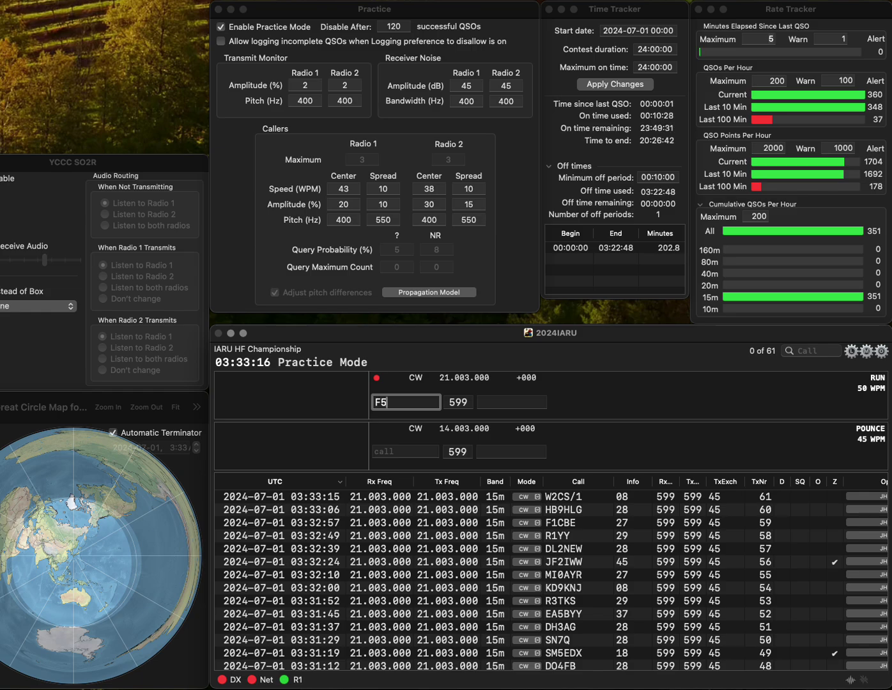
key(Left)
key(Left)
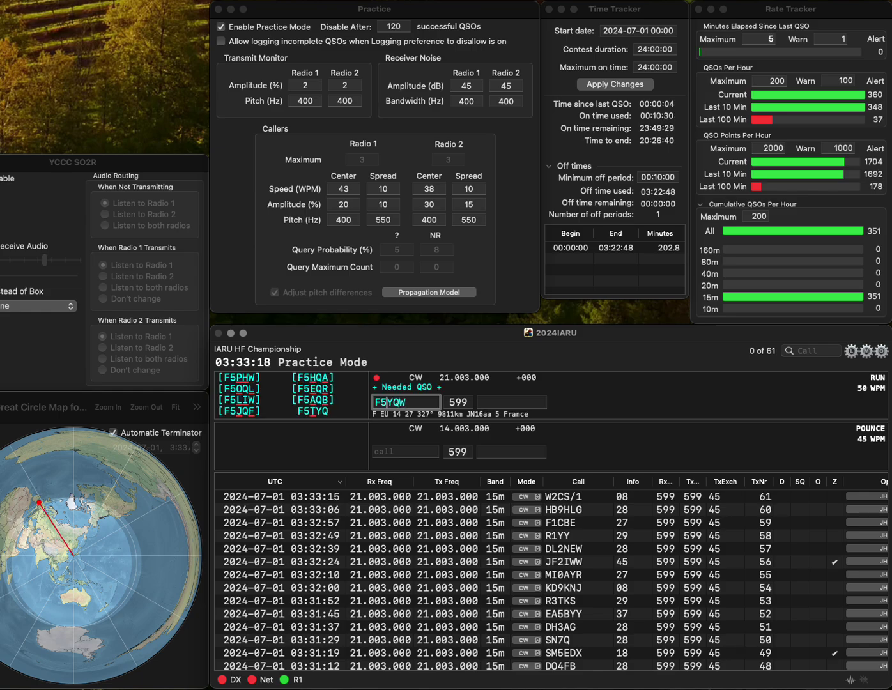
key(BackSpace)
text(4)
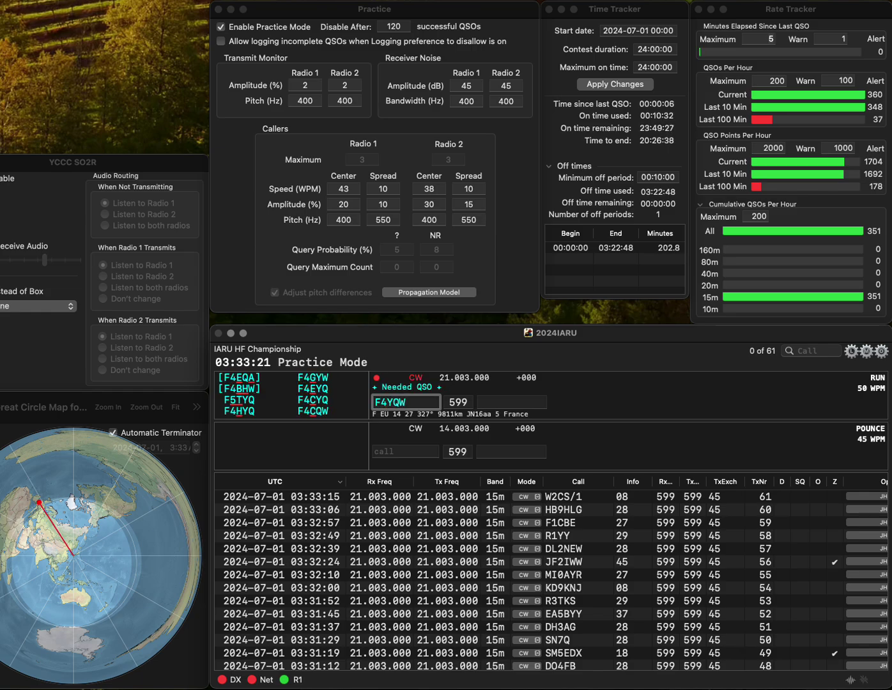
key(Delete)
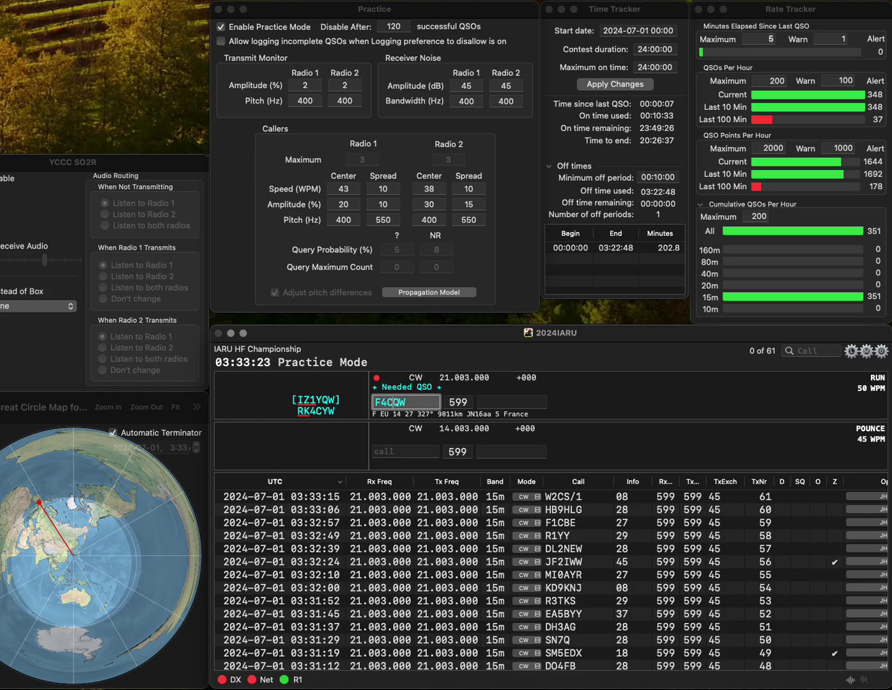
text(C)
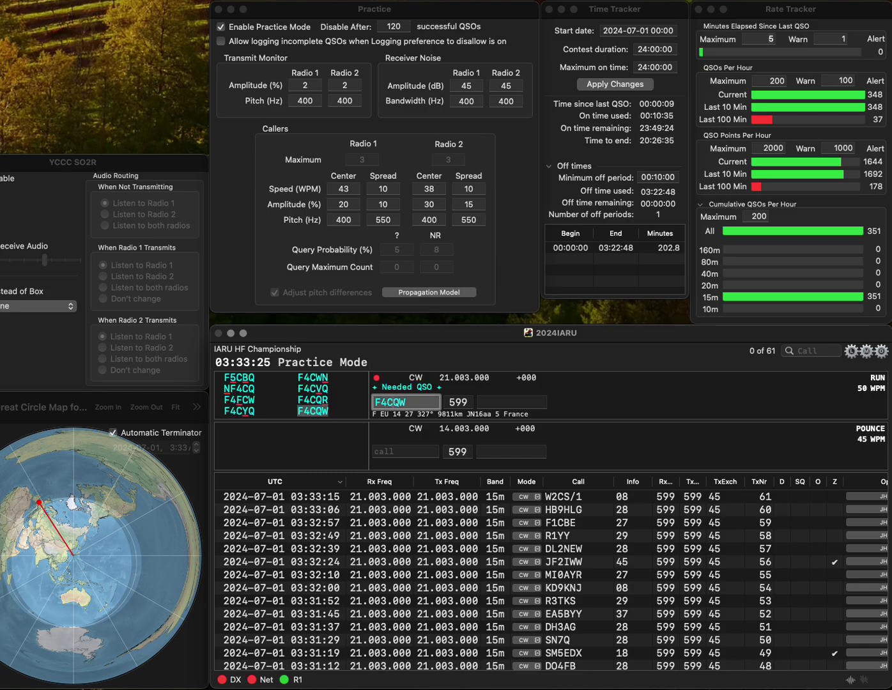
key(Return)
text(27)
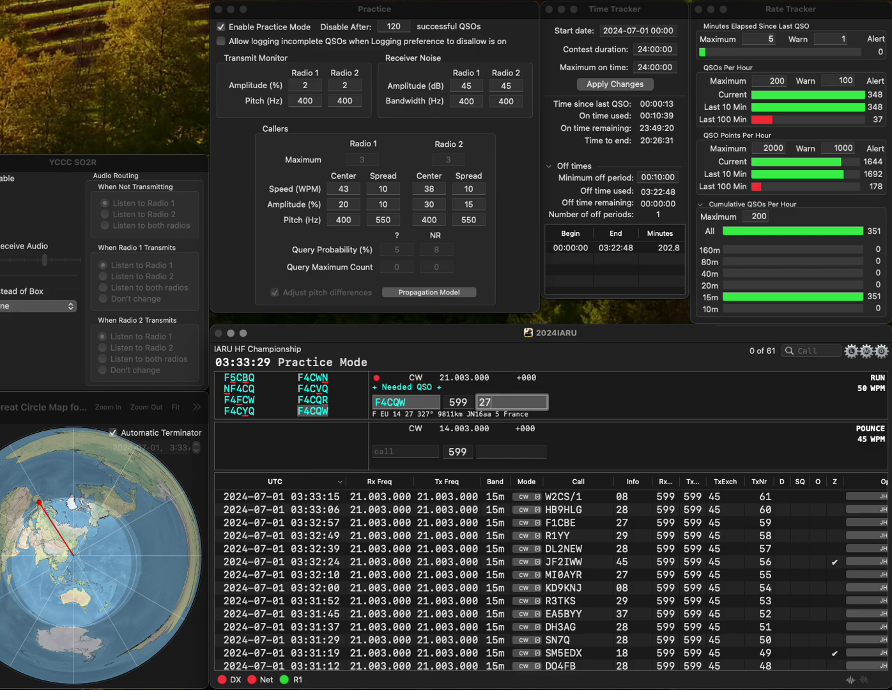
key(Return)
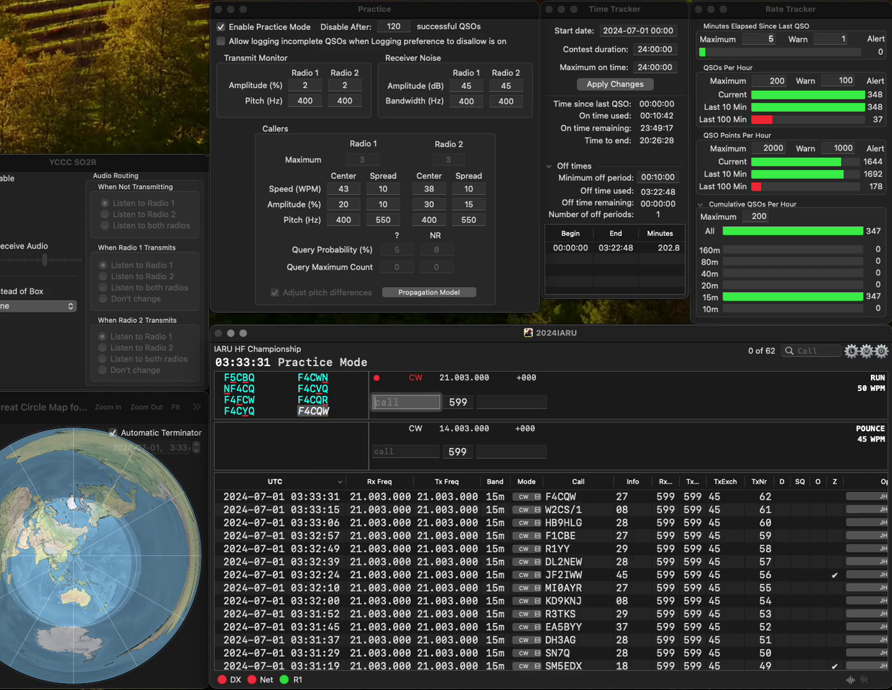
Log a contact with F5MMX on the run radio with received exchange 27.
text(F5MMX)
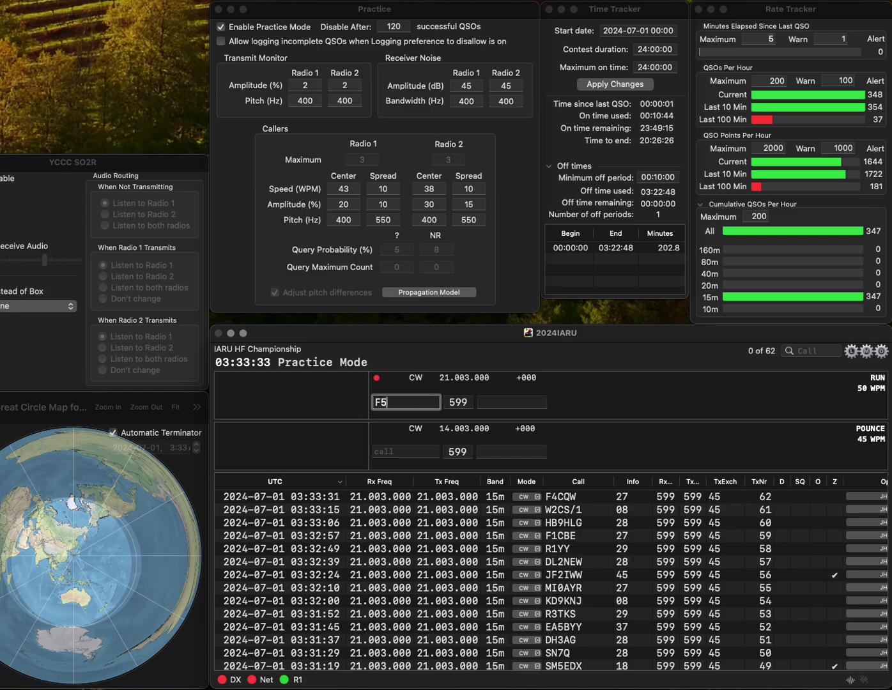
key(Return)
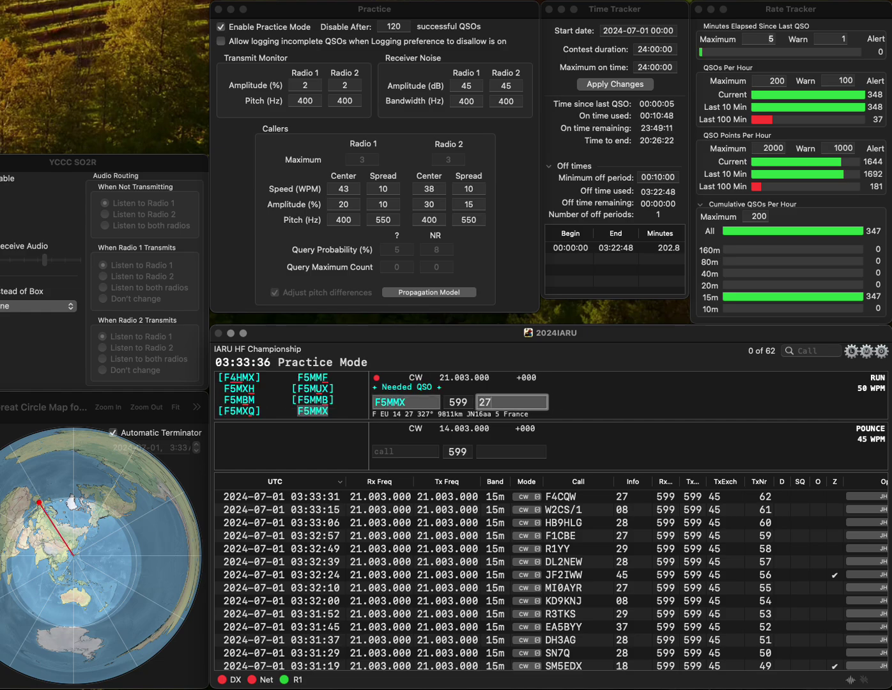
key(Return)
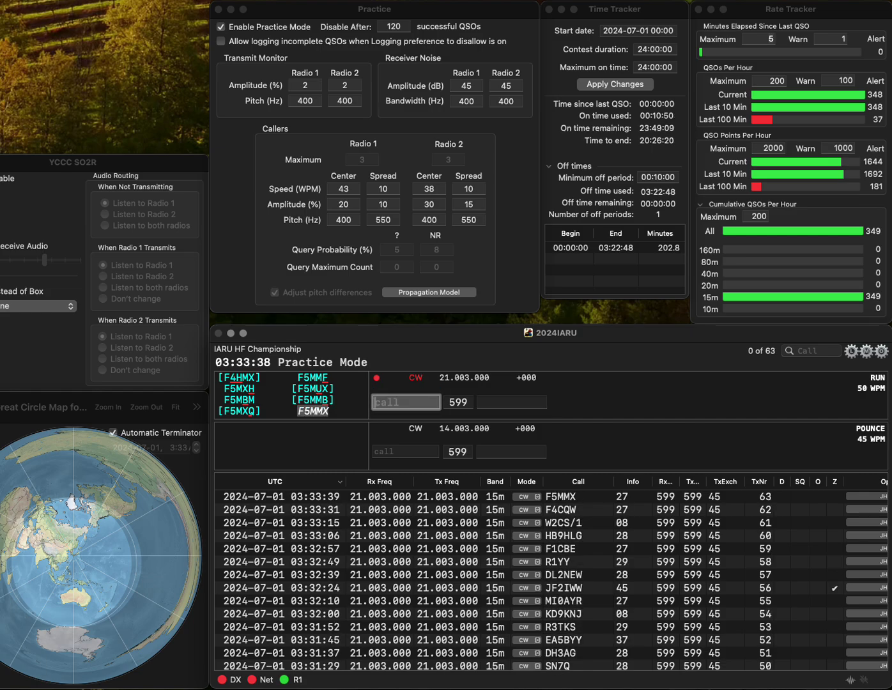
Enter RT3RQ on the run radio, correct the call sign to RN3RQ, and log the contact with received exchange 29.
text(RT3RQ)
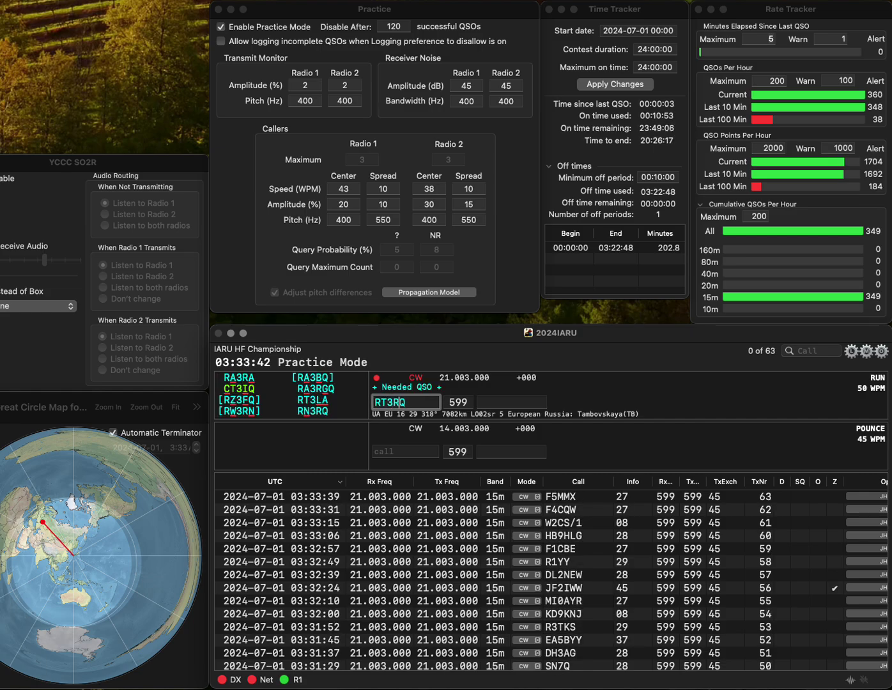
click(386, 402)
key(BackSpace)
text(N)
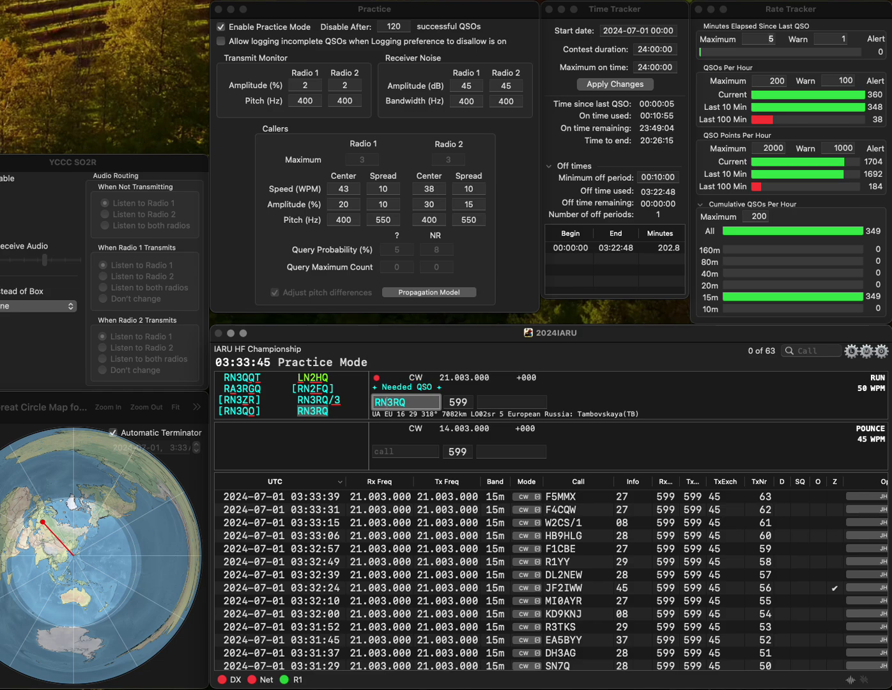
key(Return)
text(29)
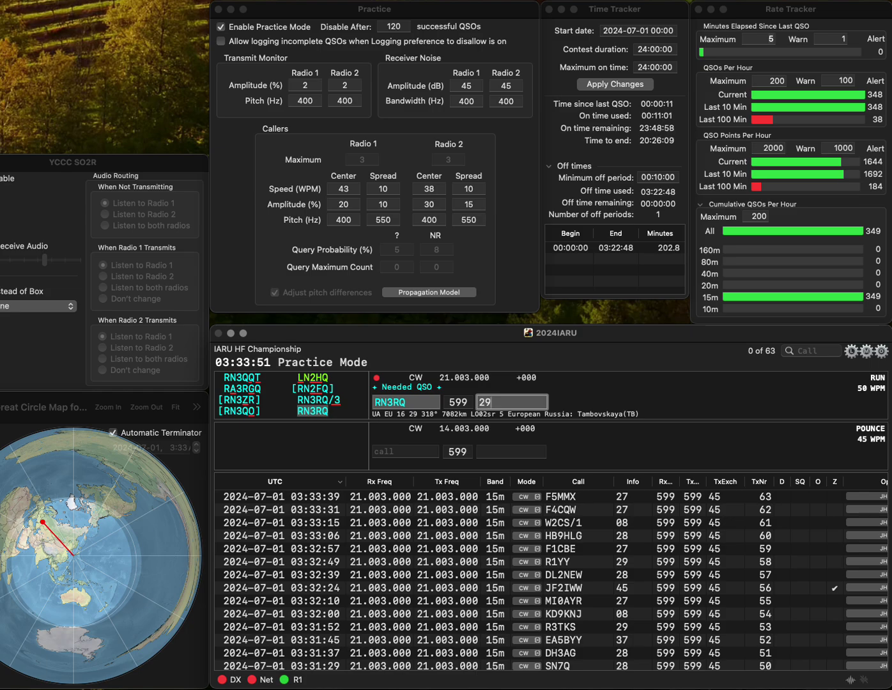
key(Return)
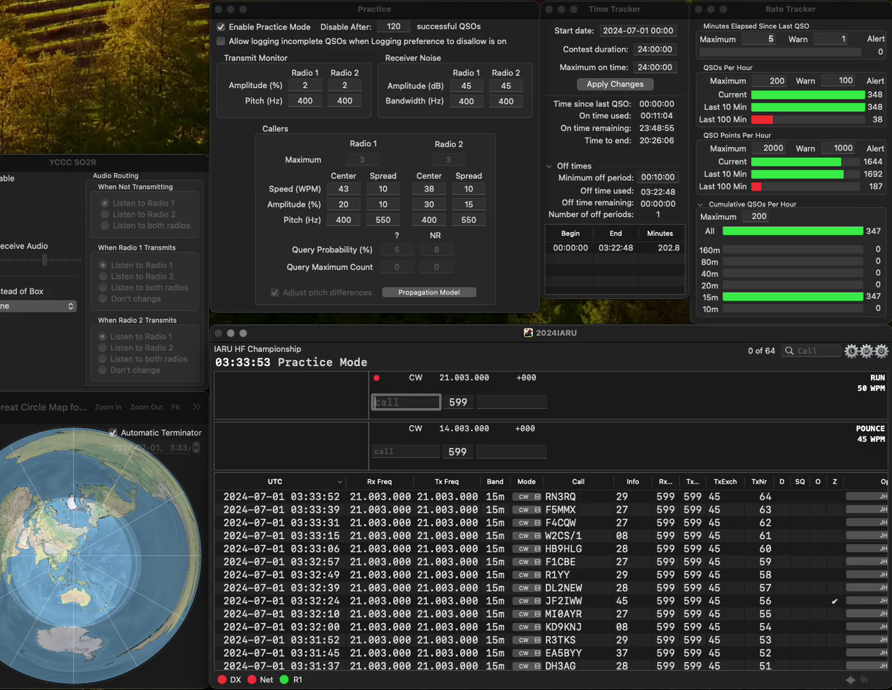
text(W5FGD)
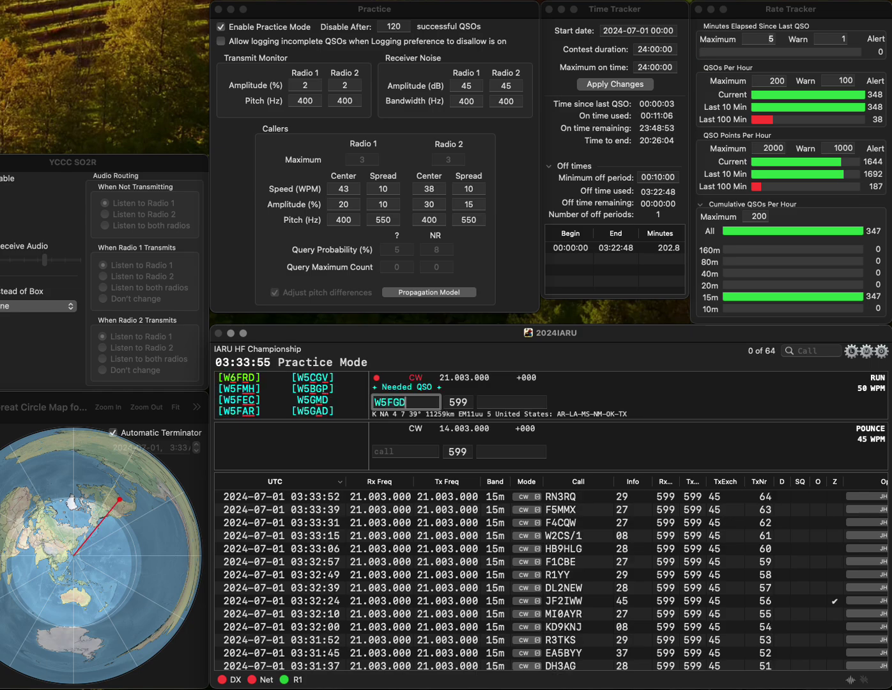
key(BackSpace)
key(BackSpace)
text(D)
key(BackSpace)
text(B)
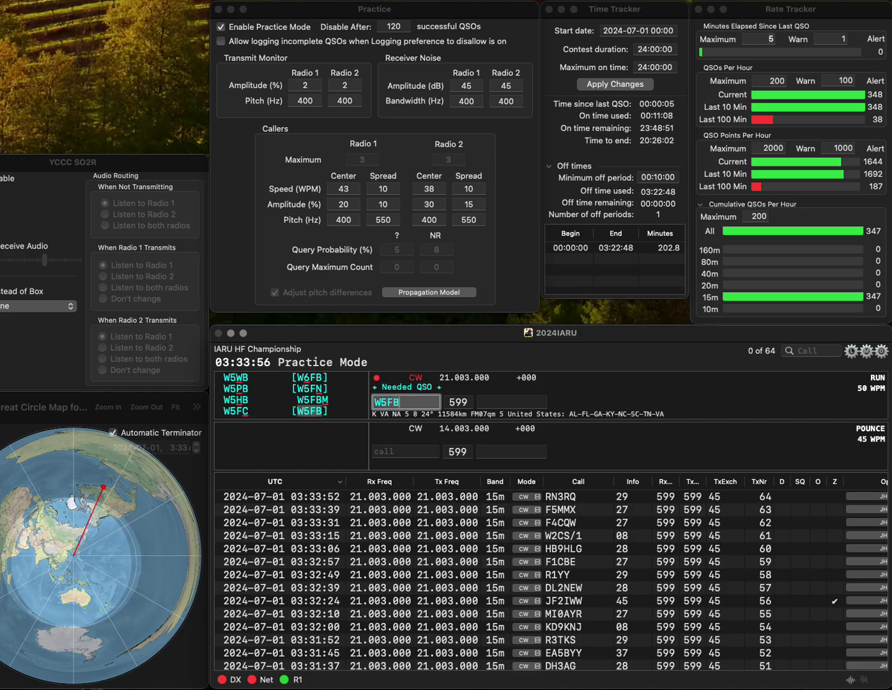
key(space)
text(08)
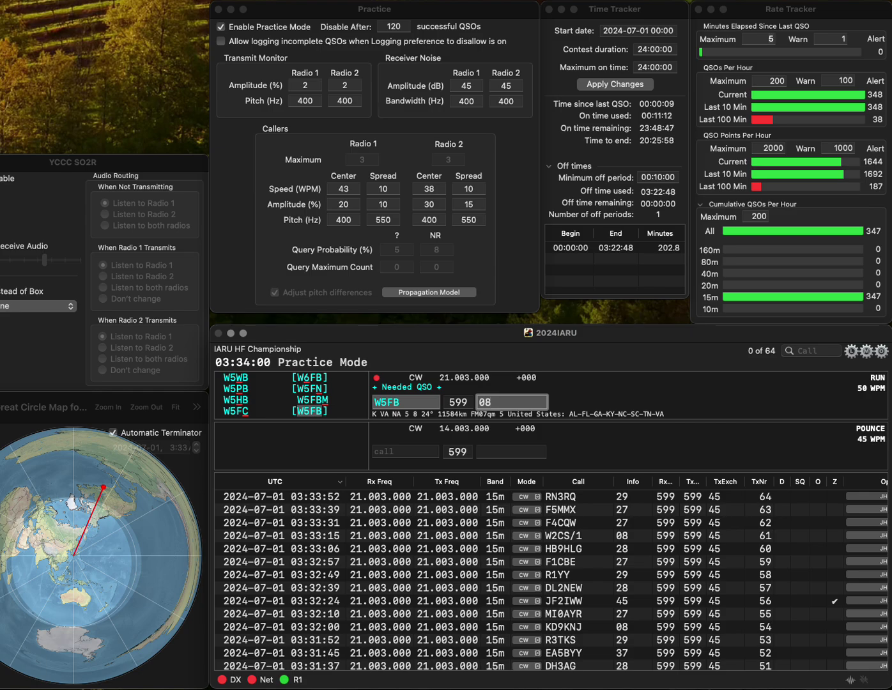
key(Return)
Enter 30HQ on the run radio, prefix it with Z to make Z30HQ, and log the contact with exchange RSM.
text(3)
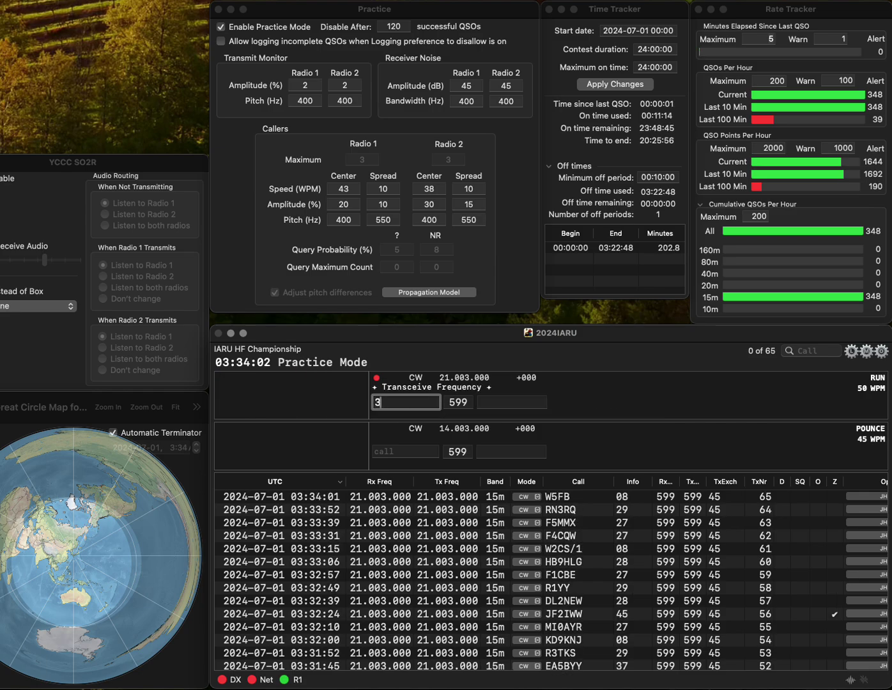
text(0HQ)
key(Home)
text(Z)
key(space)
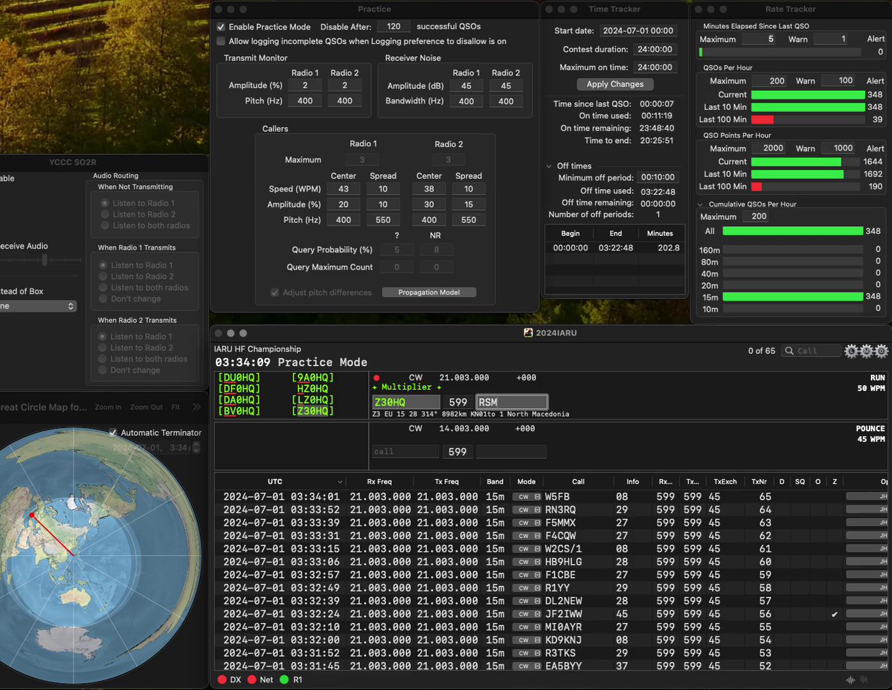
key(Return)
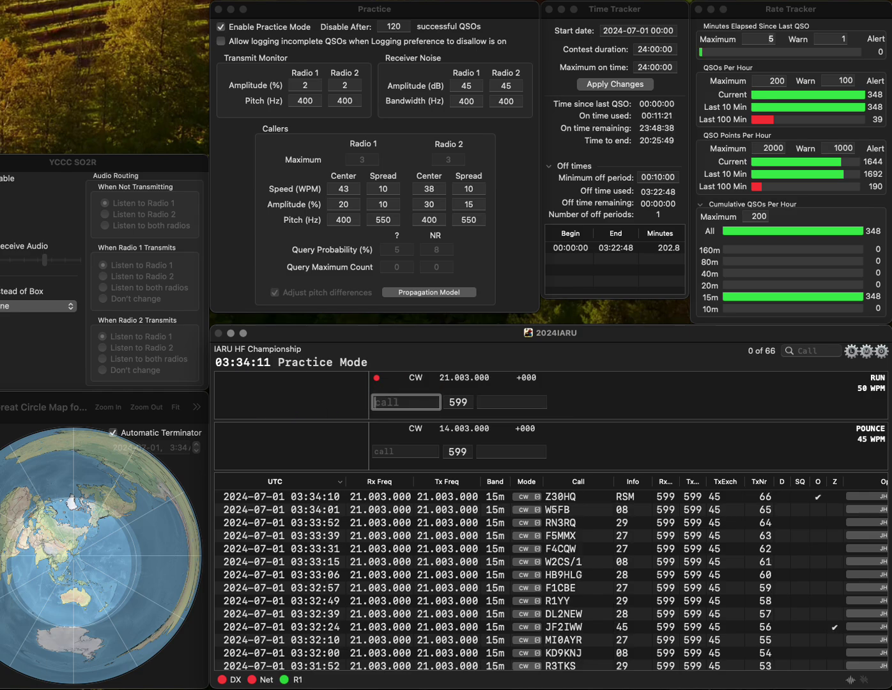
Log a contact with R7AZ on the run radio with received exchange 29.
text(R7A)
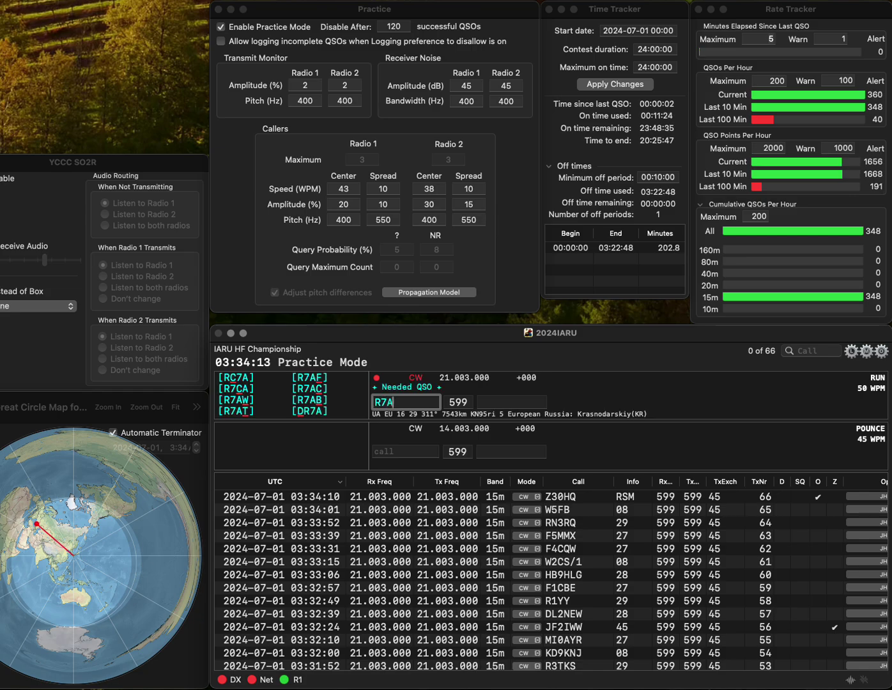
text(Z)
key(space)
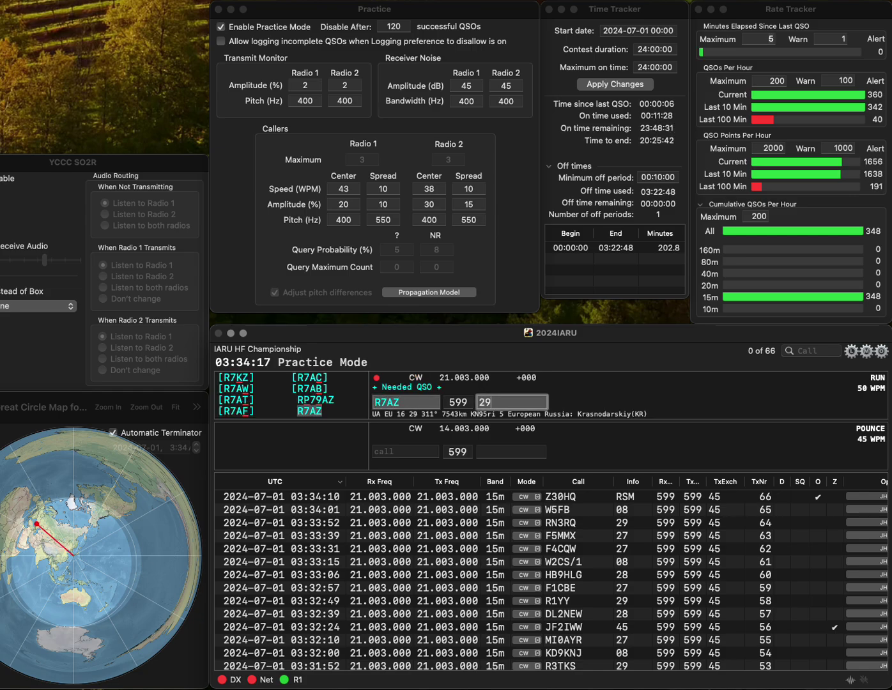
key(Return)
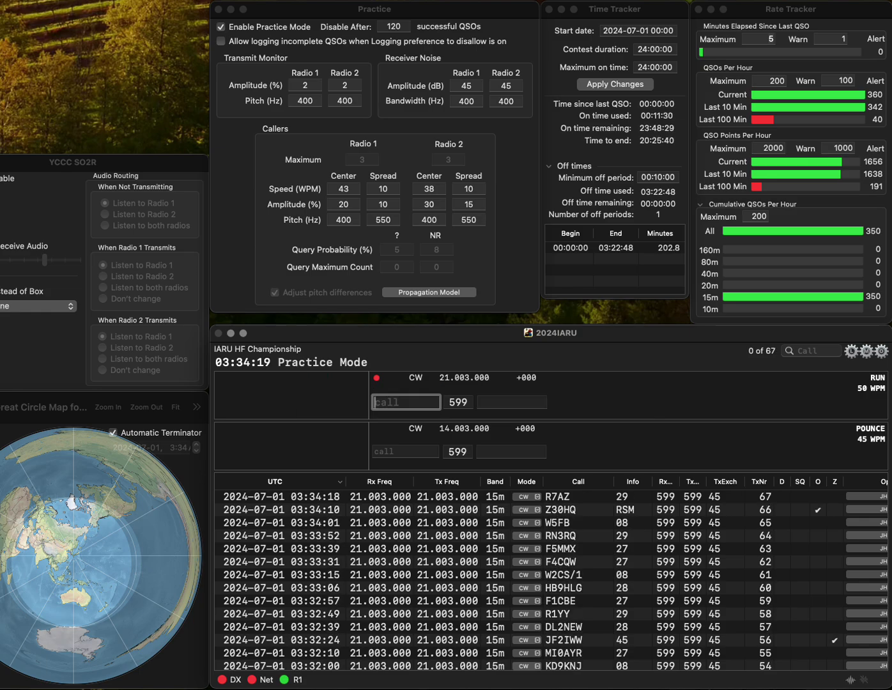
text(8GGI)
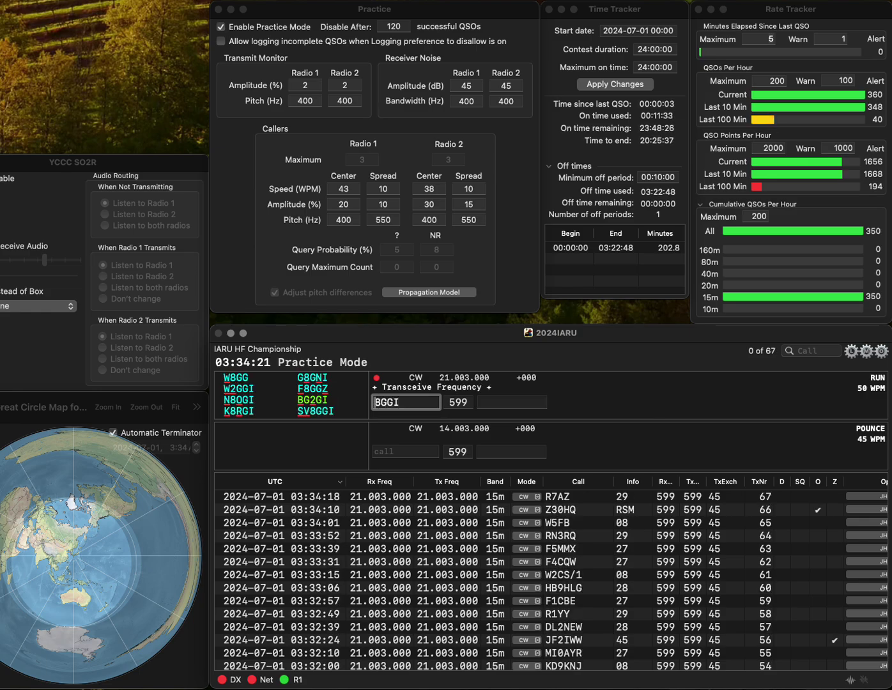
key(super+Left)
text(SV)
key(space)
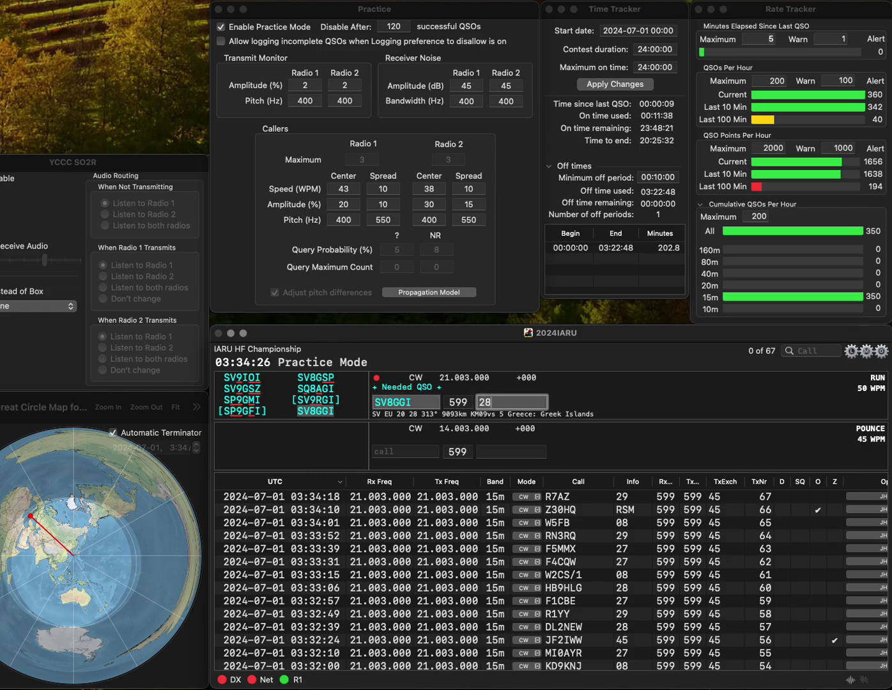
key(Return)
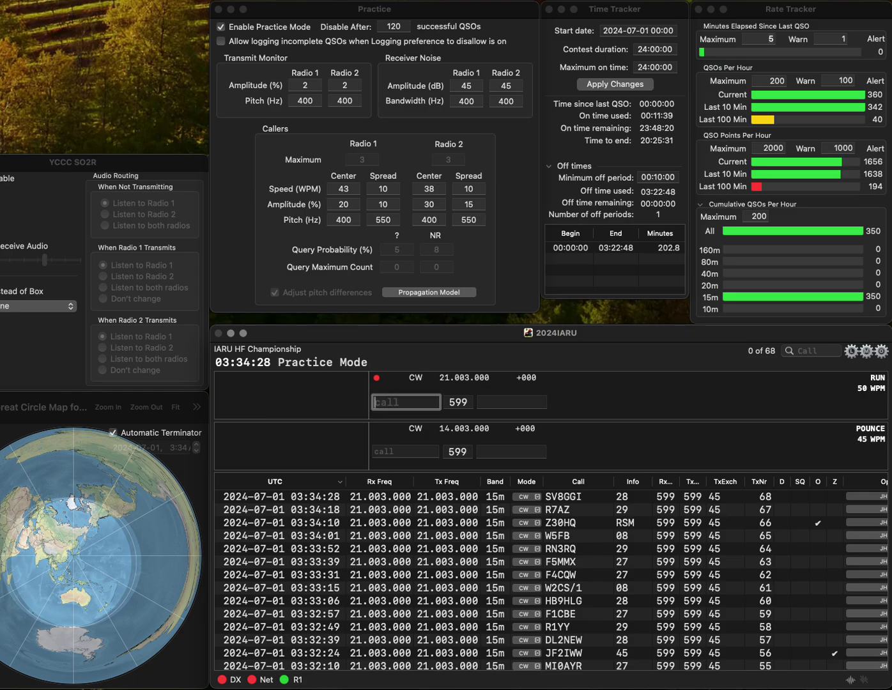
Log a contact with R7TO on the run radio with received exchange 29.
text(R7TO)
key(Return)
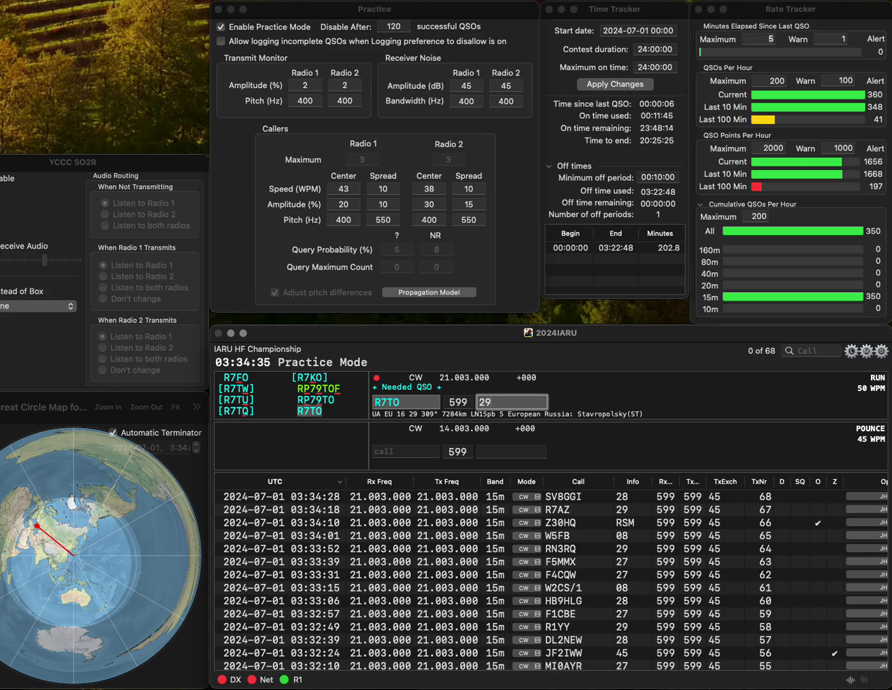
key(Return)
text(K)
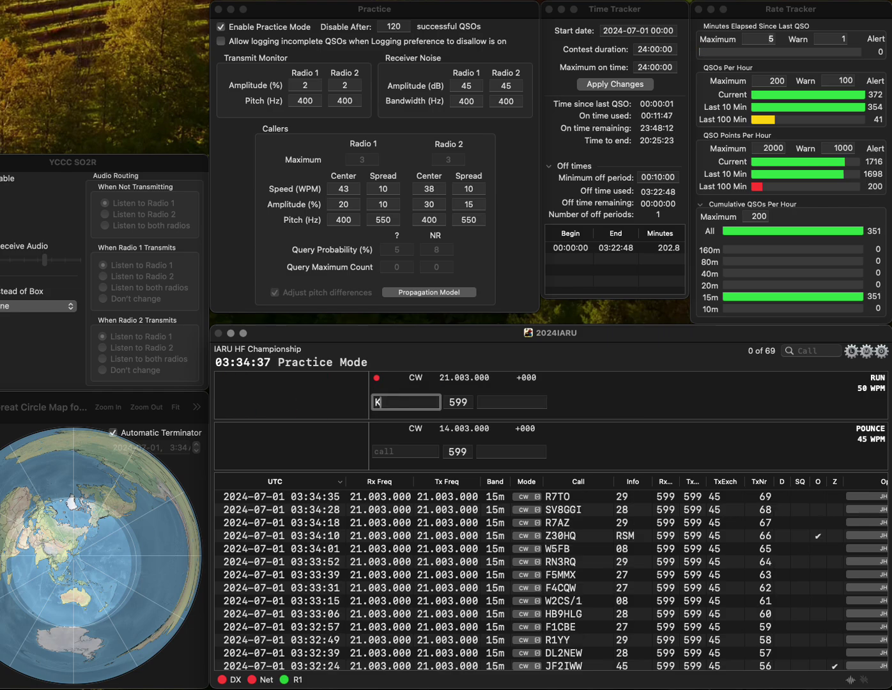
text(U0K)
key(space)
text(07)
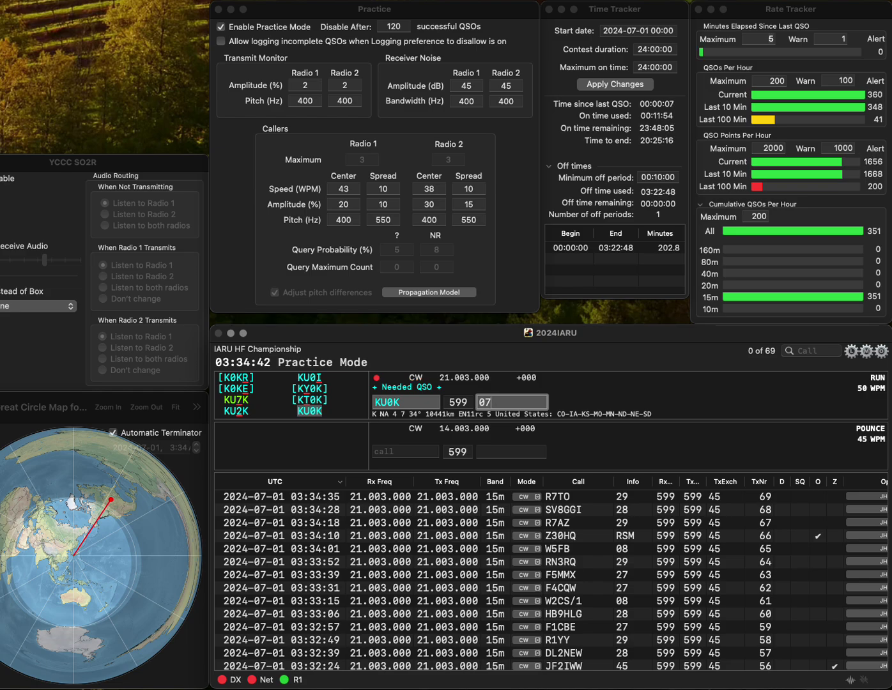
key(Return)
text(HB9JA)
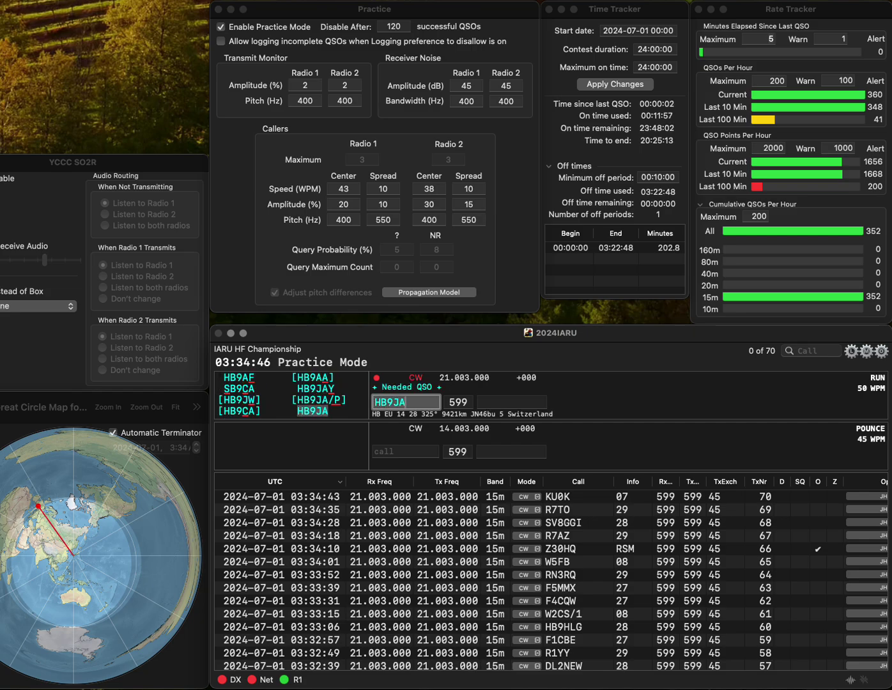
key(Return)
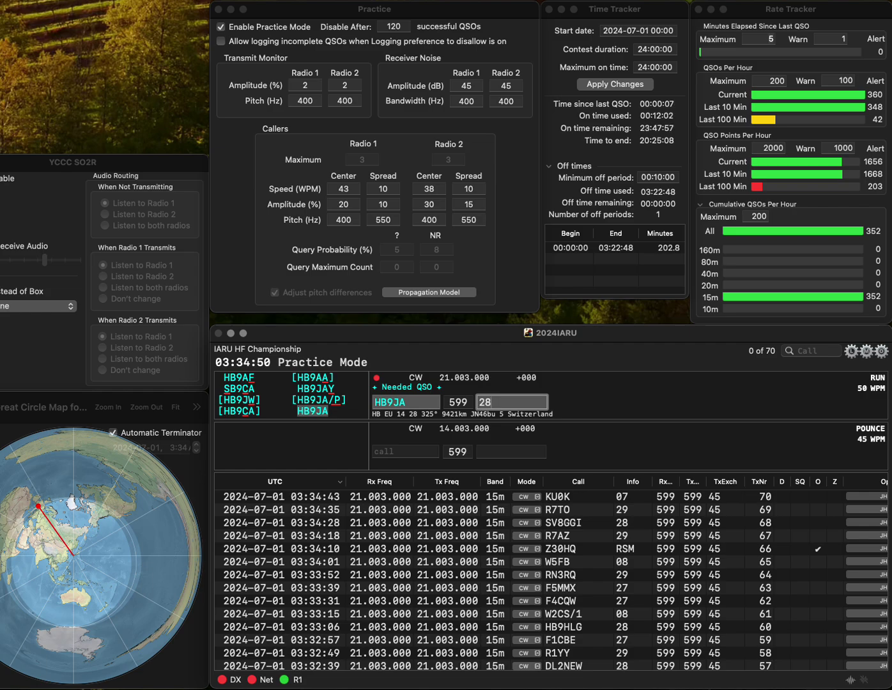
key(Return)
text(F)
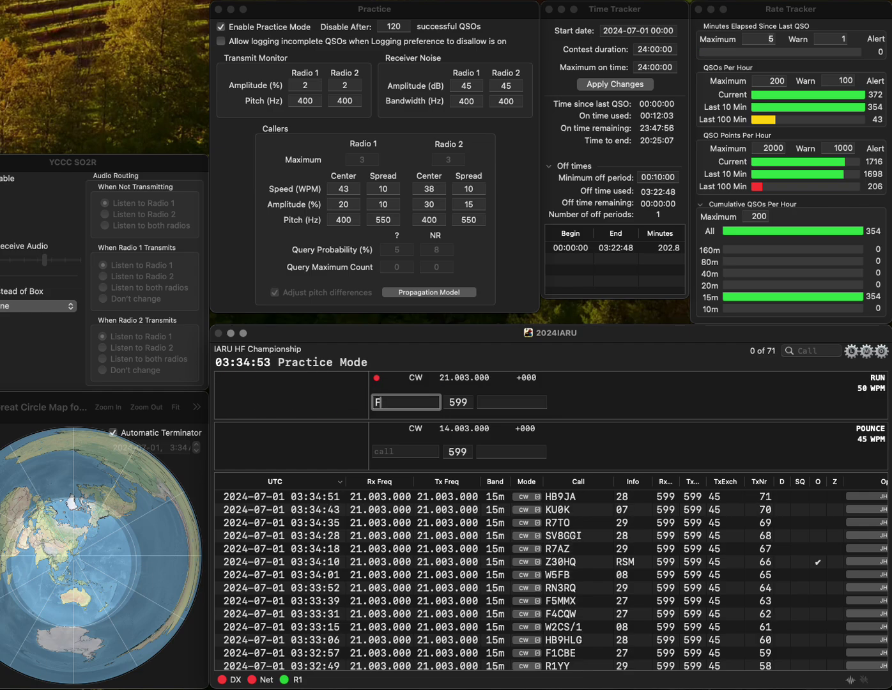
text(5ASD)
key(space)
text(27)
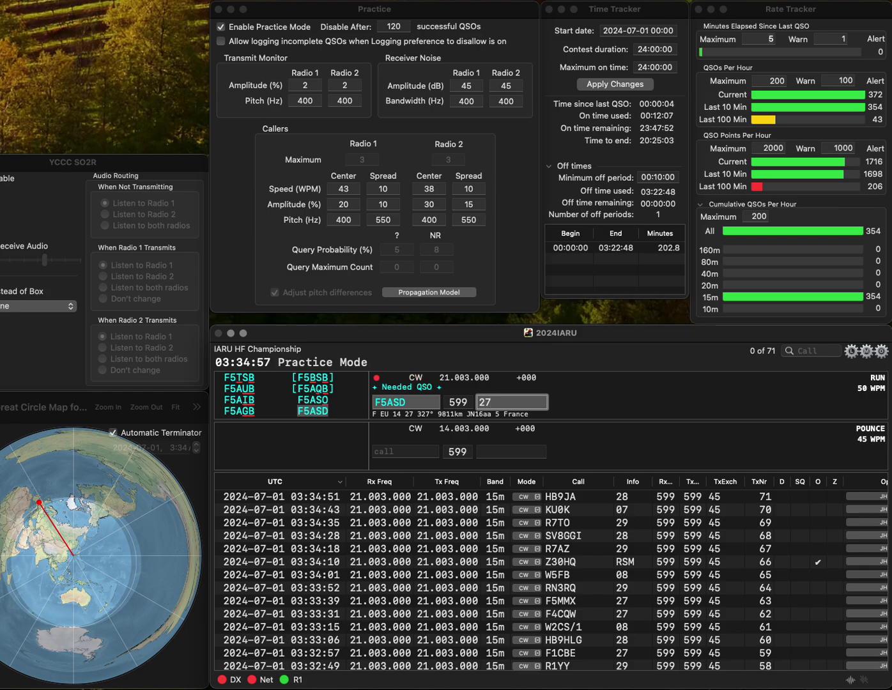
key(Return)
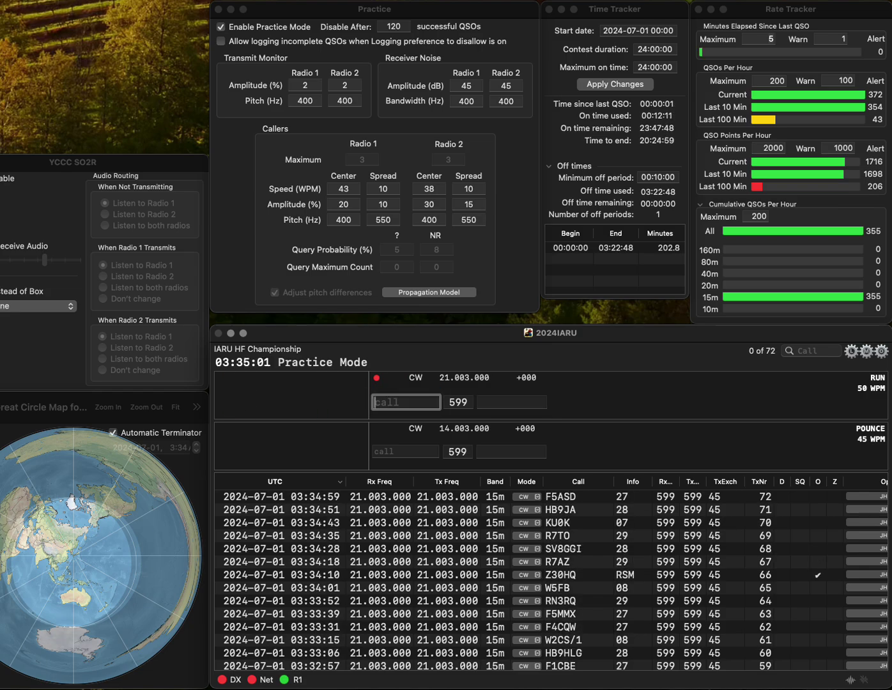
Enter 3ACO on the run radio, prefix it with RX to make RX3ACO, and log the contact with exchange 29.
text(3ACO)
key(Home)
text(R)
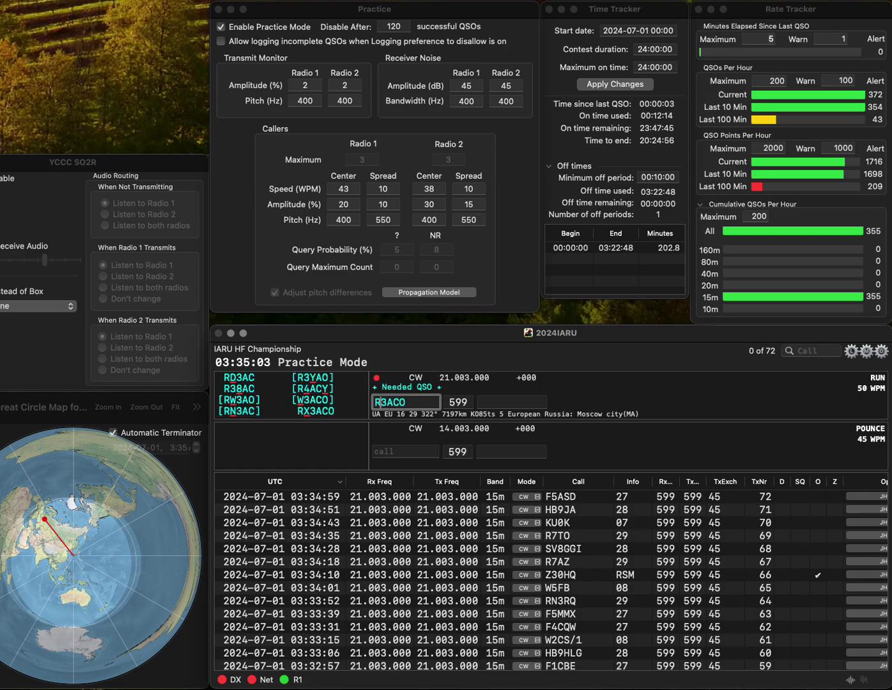
text(X)
key(Return)
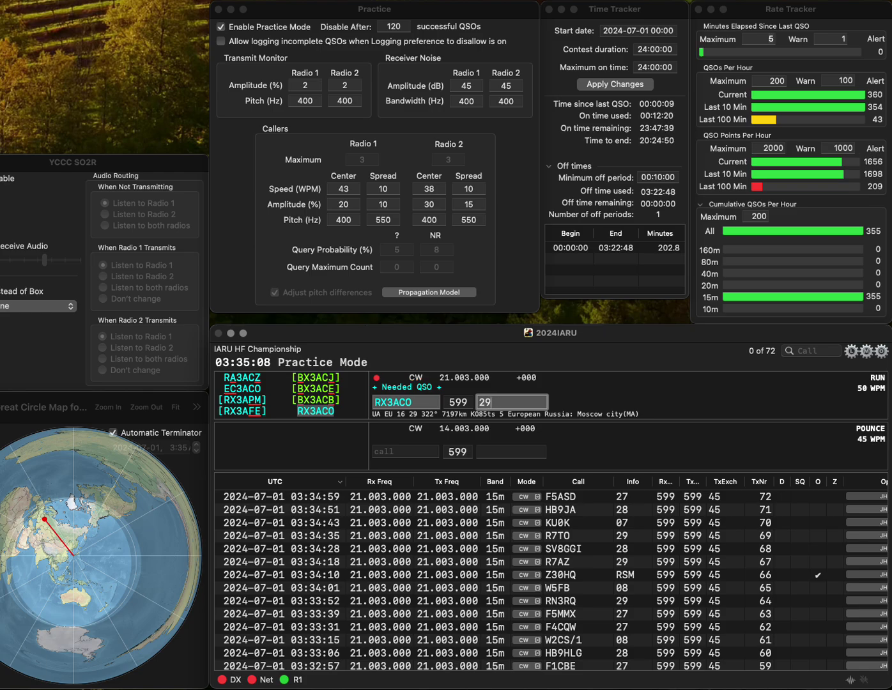
key(Return)
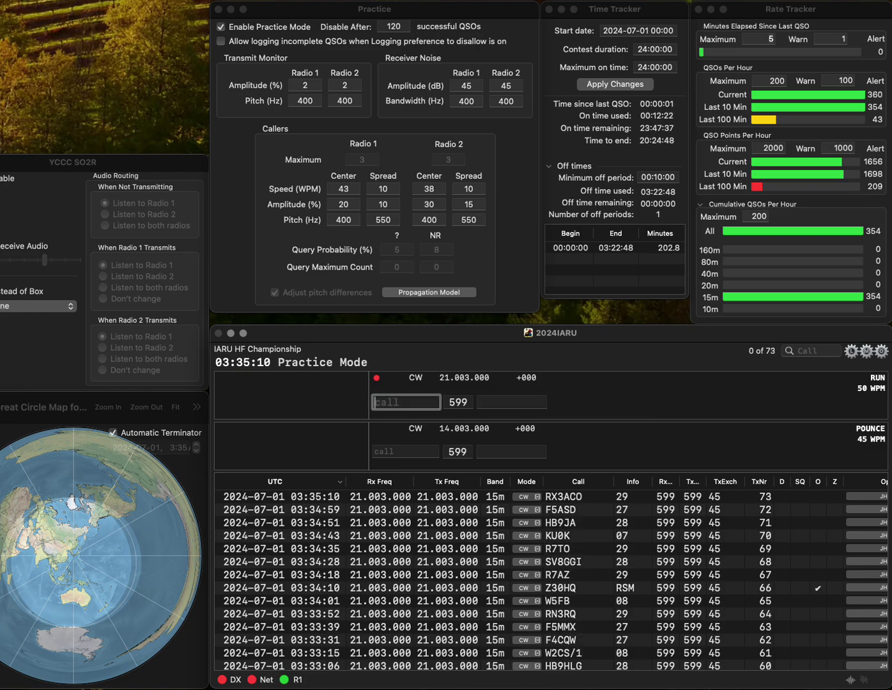
Log a contact with ON4TWS/P on the run radio with received exchange 27.
text(ON4TW)
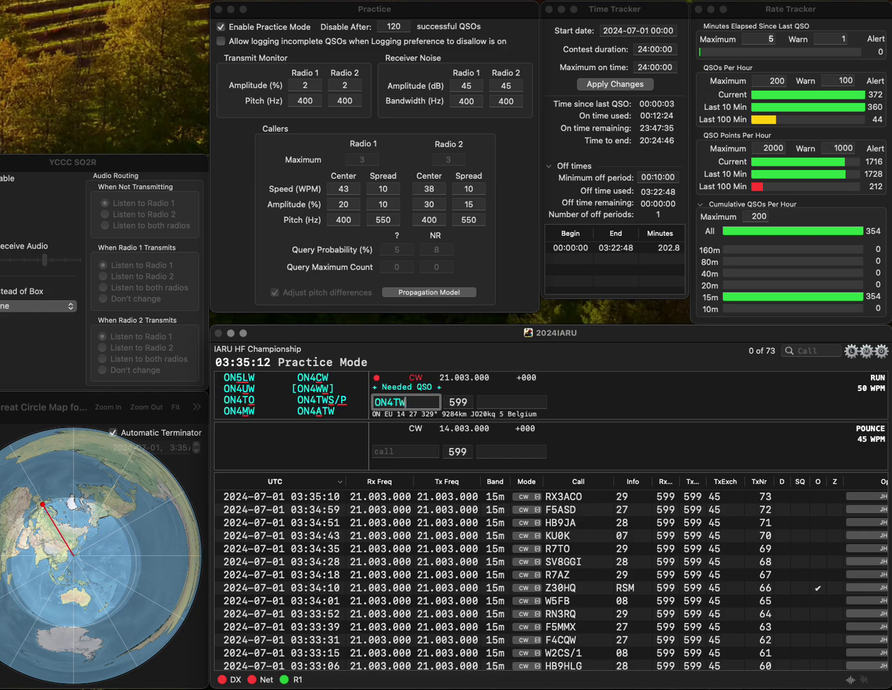
text(S/P)
key(Return)
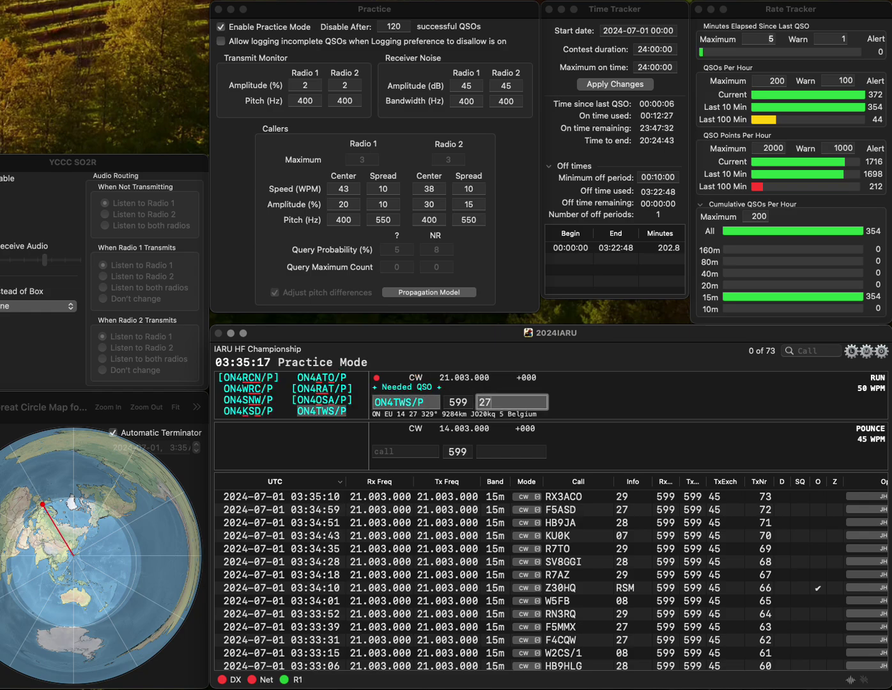
key(Return)
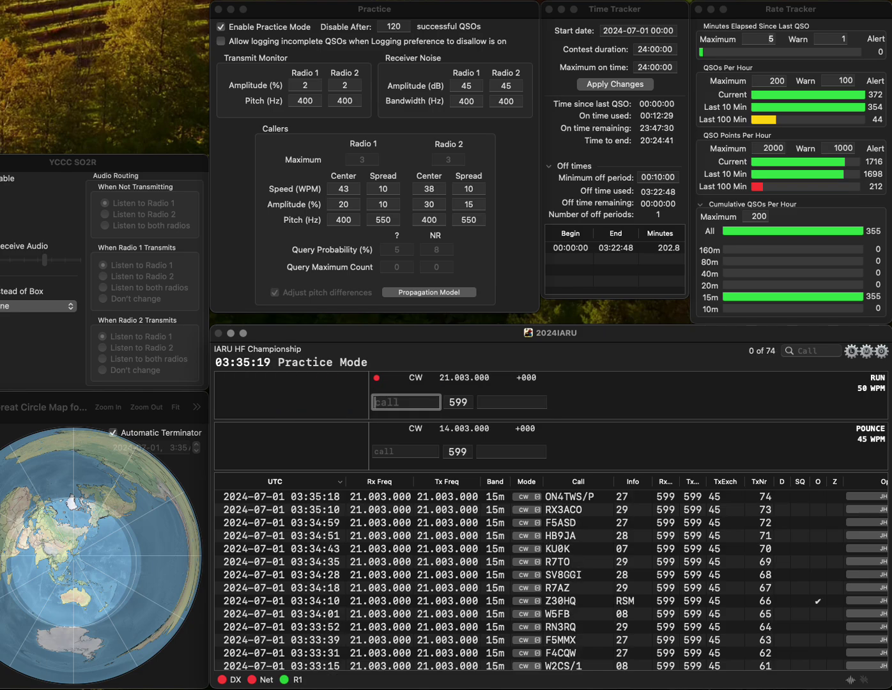
text(M0TPT)
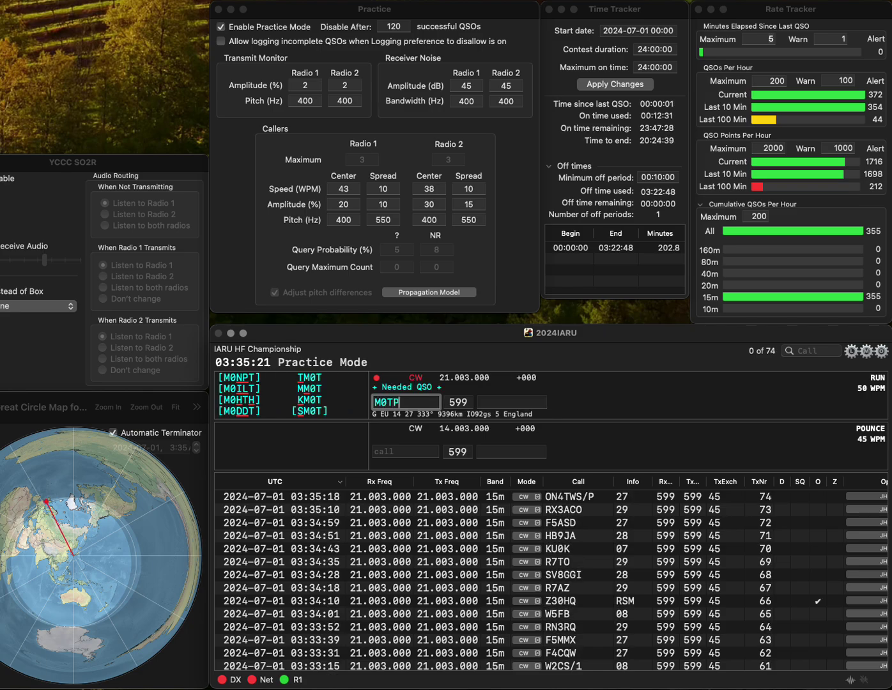
key(Return)
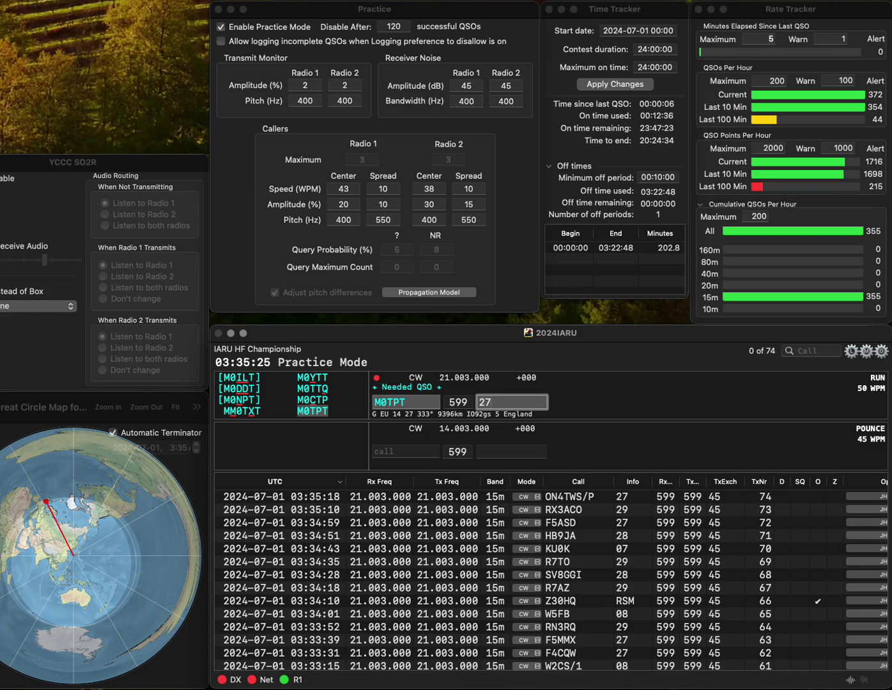
key(Return)
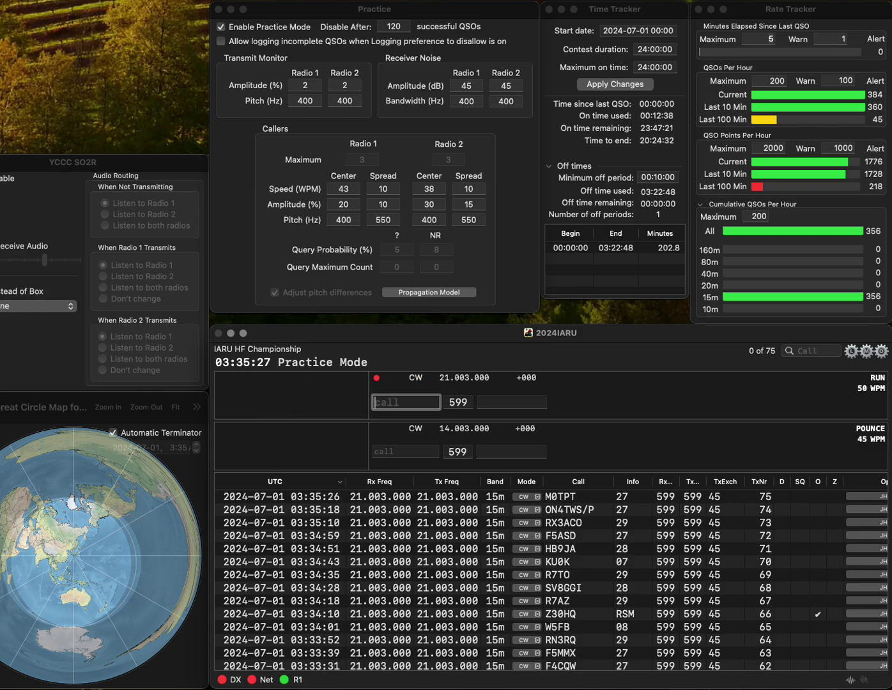
text(OM0AZ)
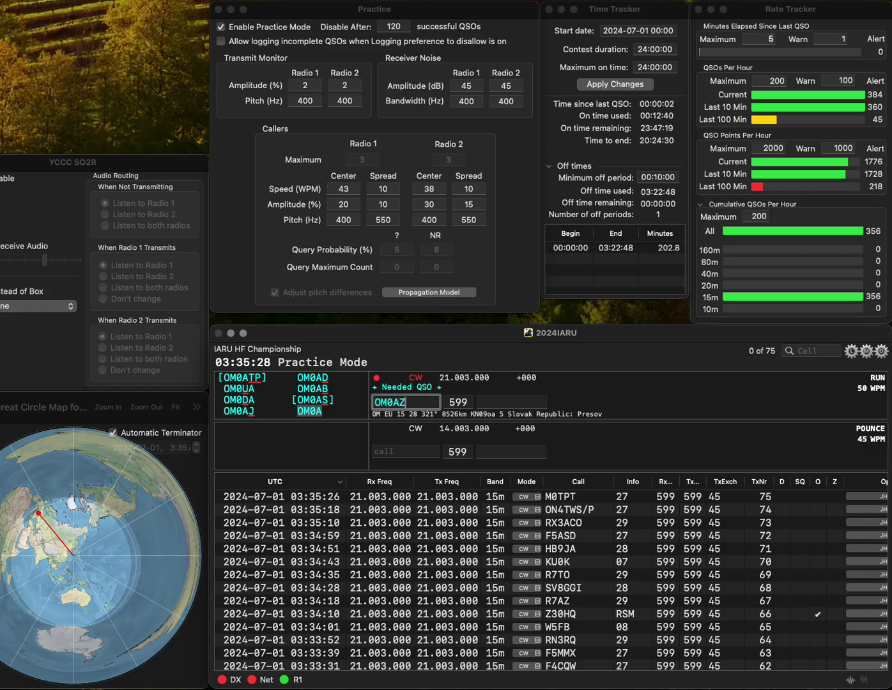
text(M)
key(space)
text(28)
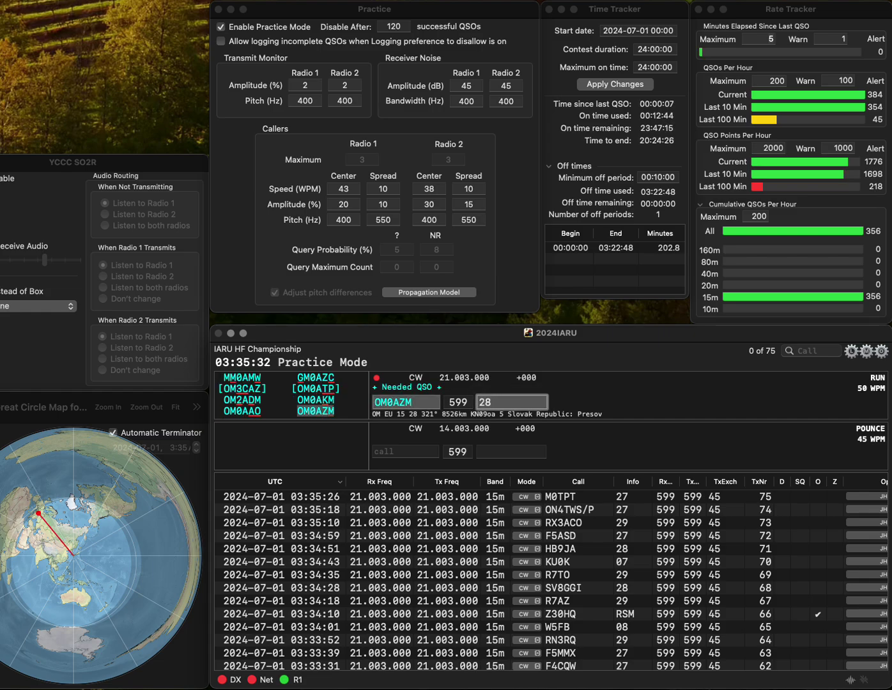
key(Return)
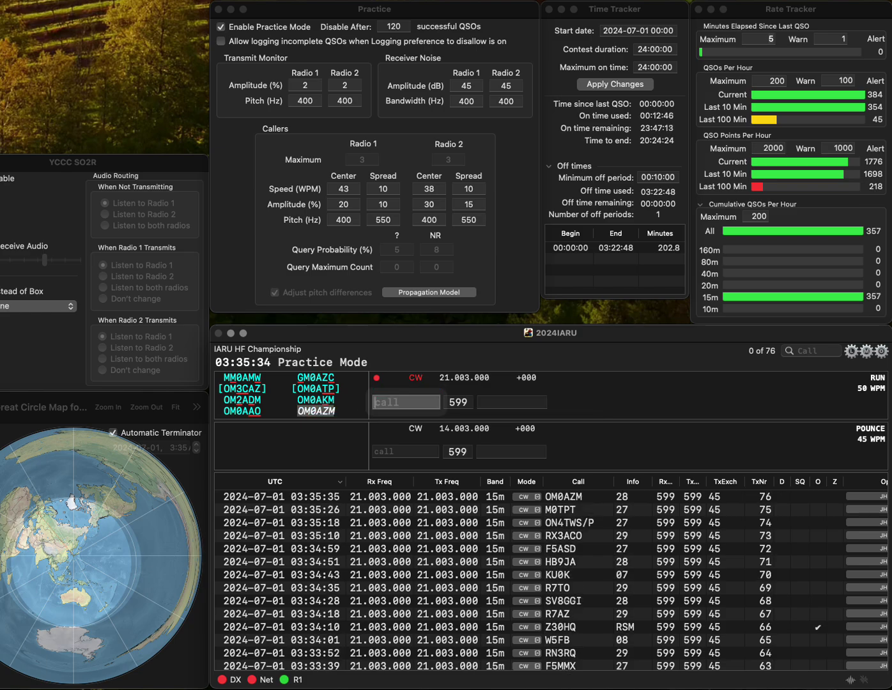
text(K)
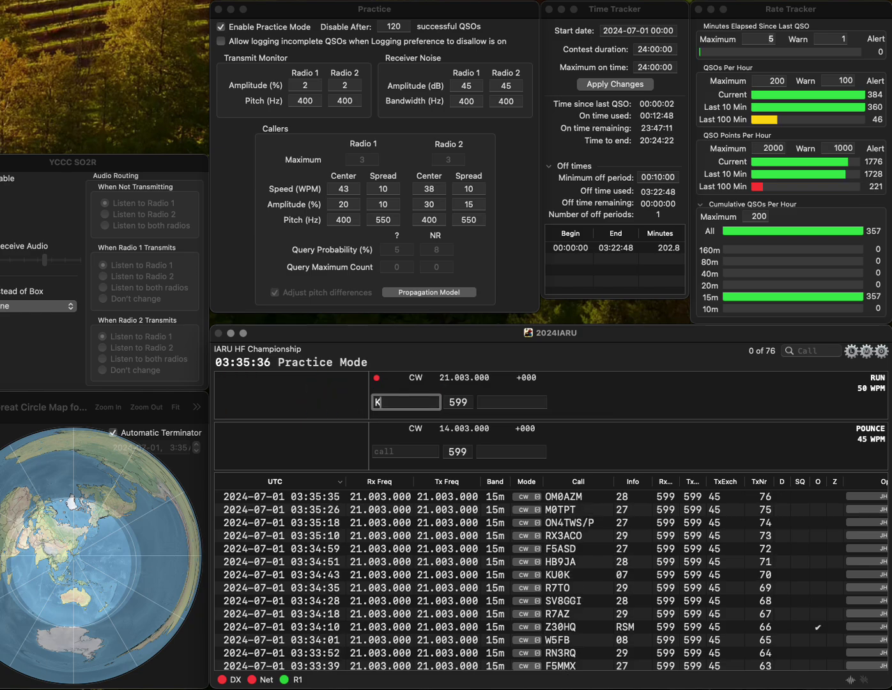
text(8MWM)
key(Tab)
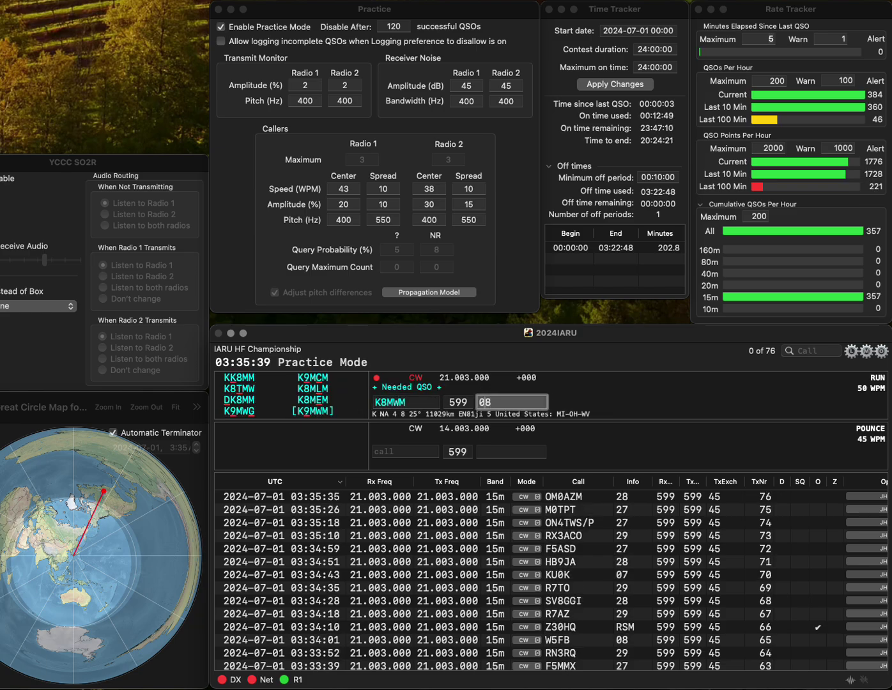
Correct the run radio's call sign to K9MWM and log the contact with received exchange 07.
key(Tab)
key(Right)
key(Delete)
text(9)
key(Tab)
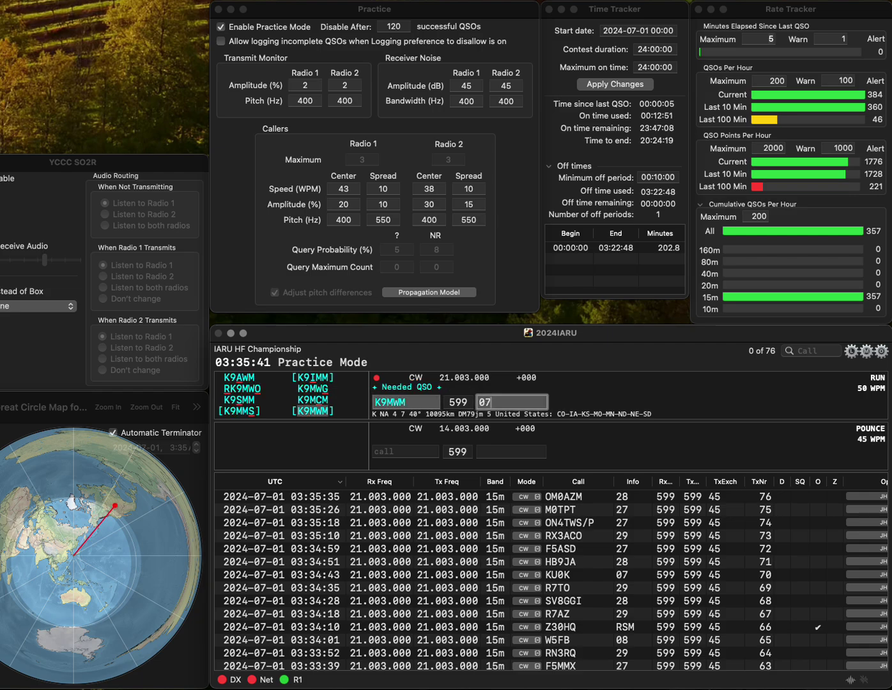
text(07)
key(Tab)
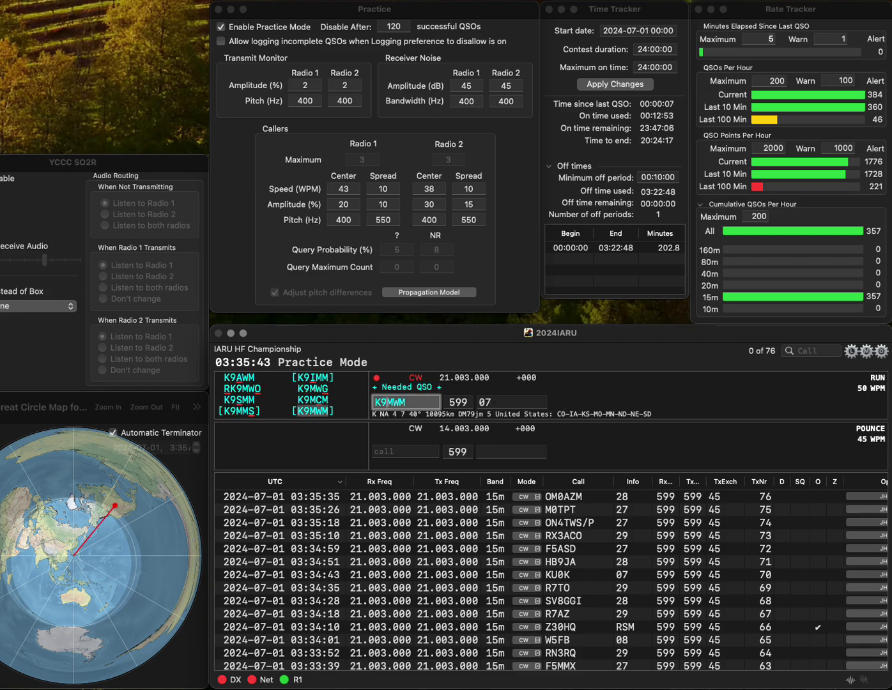
key(Tab)
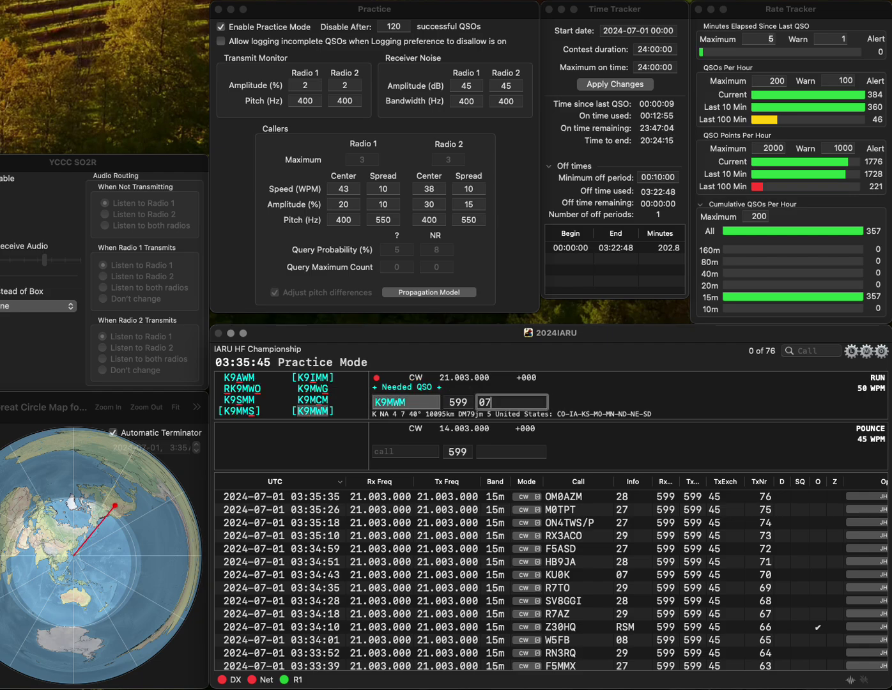
key(Return)
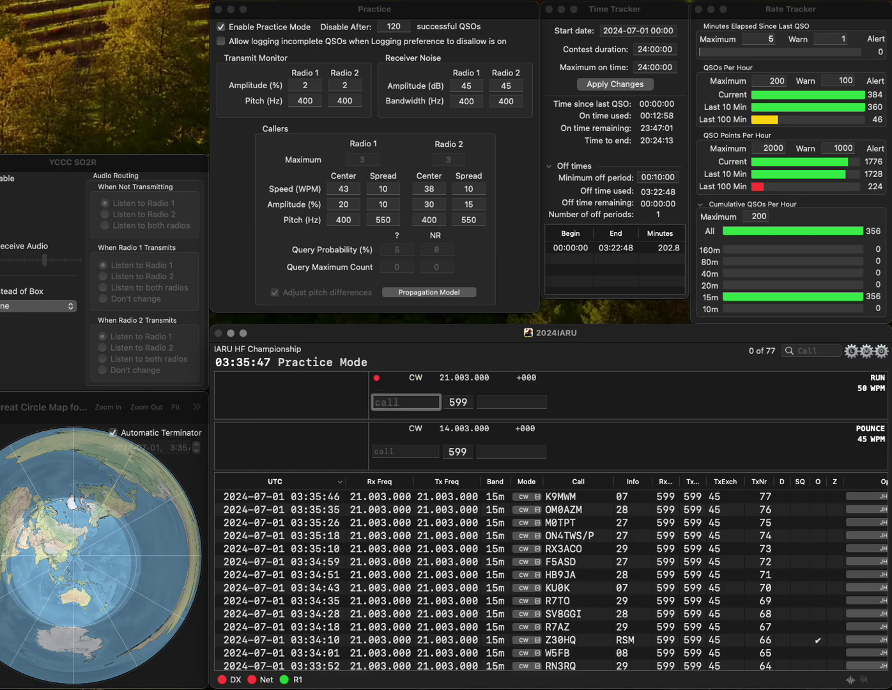
text(JA1)
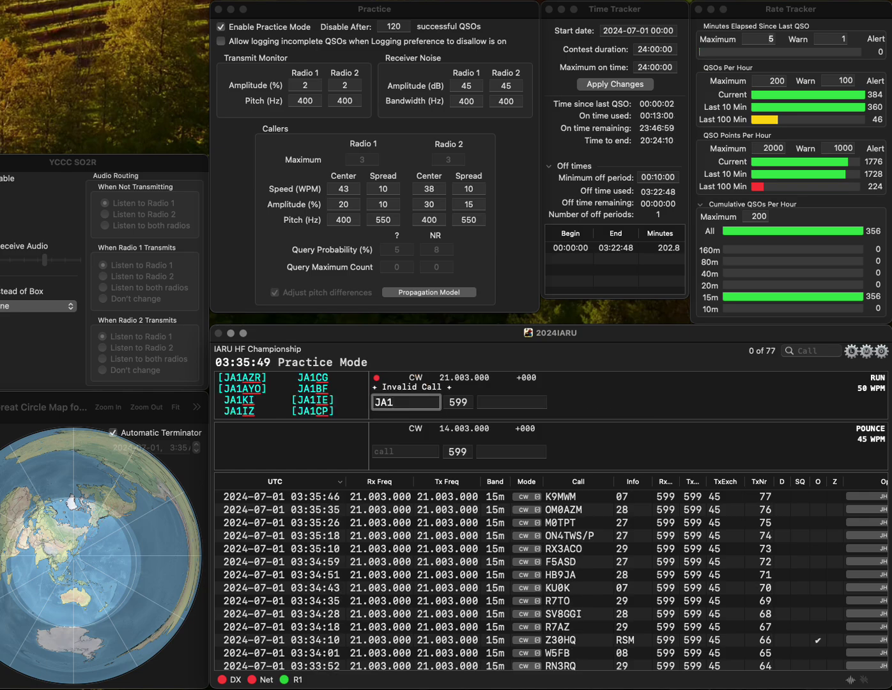
text(PT)
text(J)
key(space)
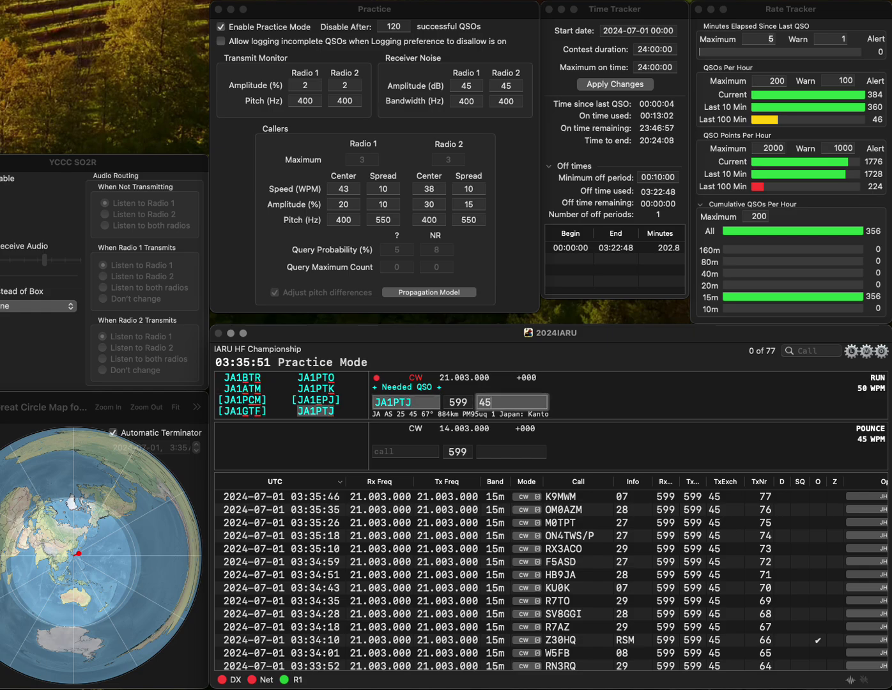
text(45)
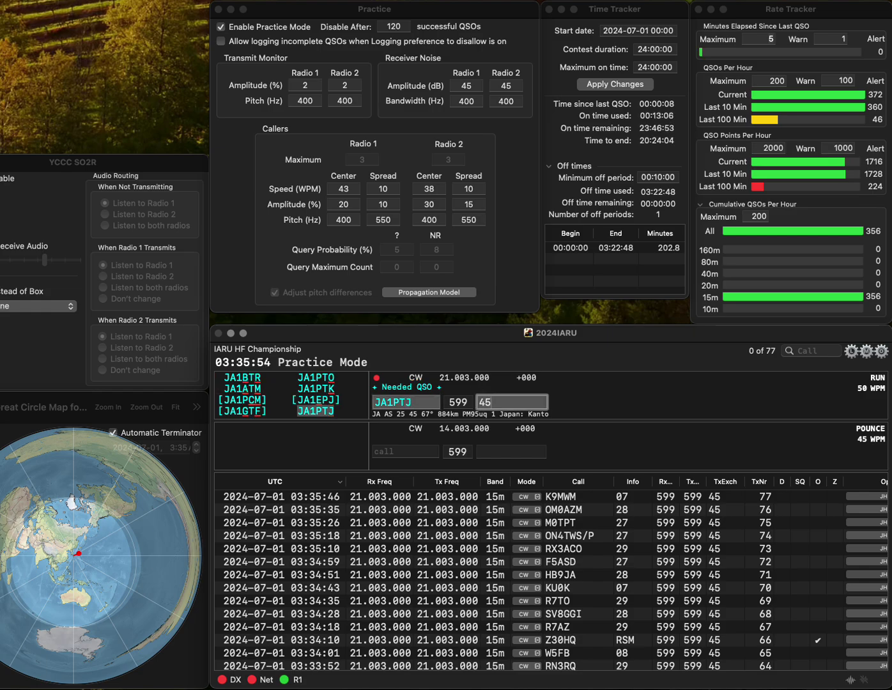
key(Return)
text(EA4R)
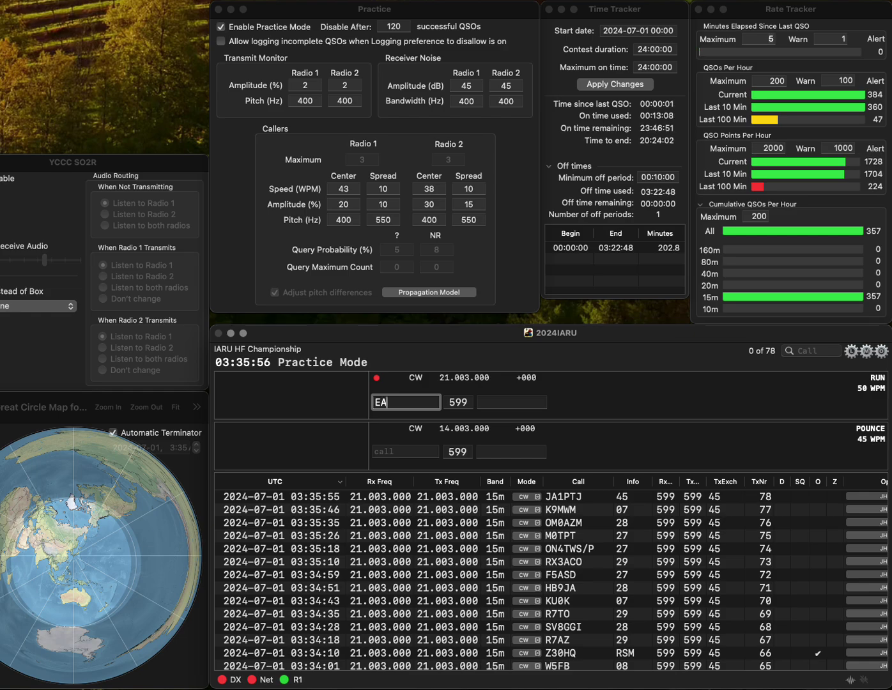
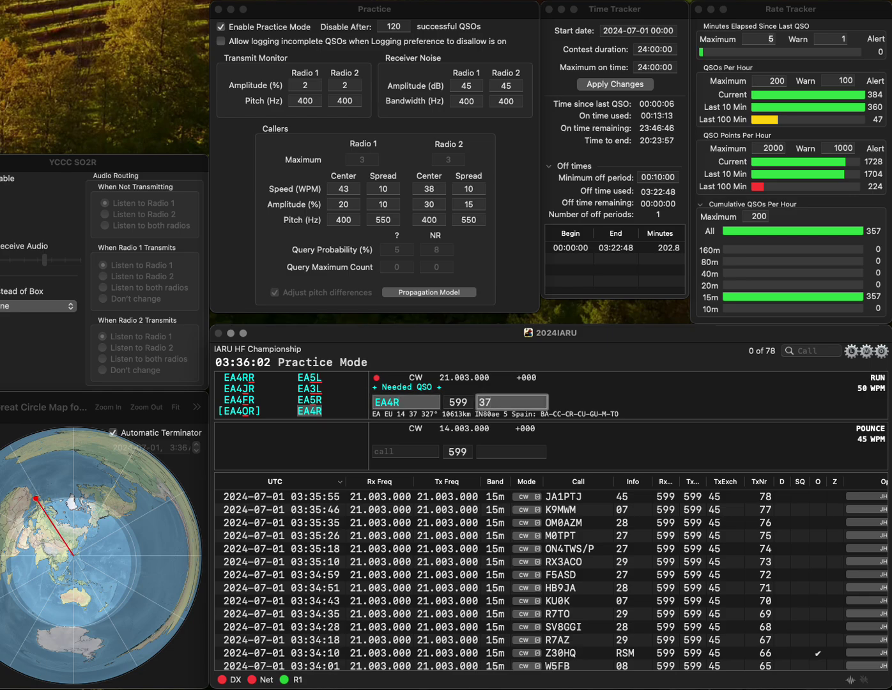
key(Return)
Enter F5JEE as the call sign on the run radio and rework it to F5FJE.
text(F)
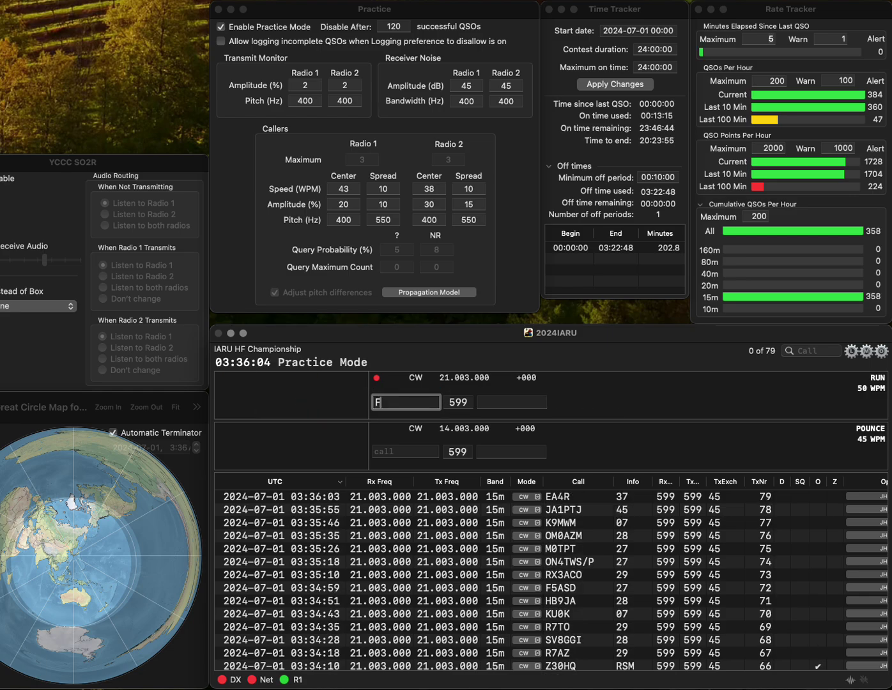
text(5JEE)
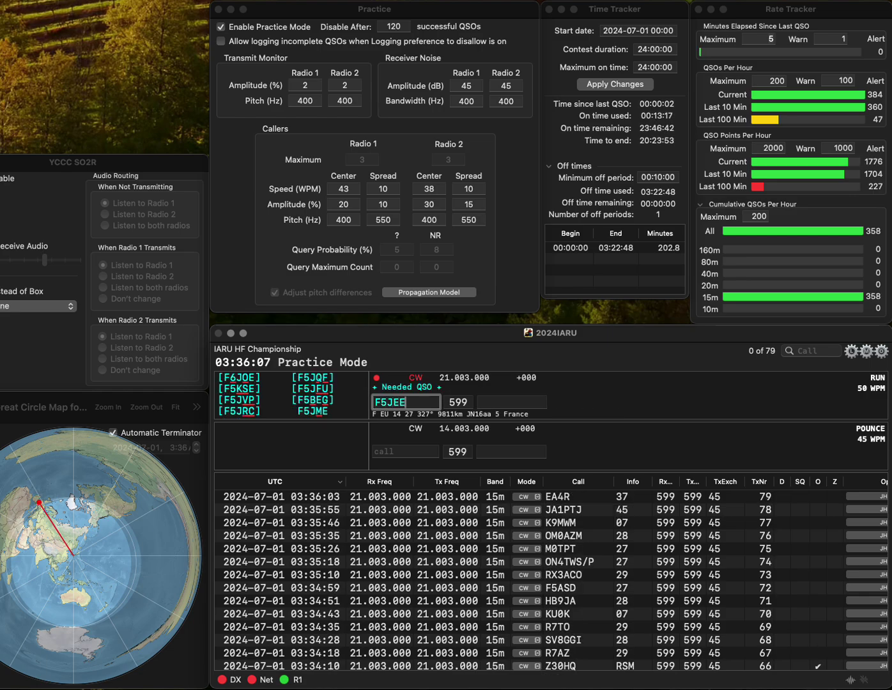
key(BackSpace)
key(BackSpace)
key(BackSpace)
text(FB)
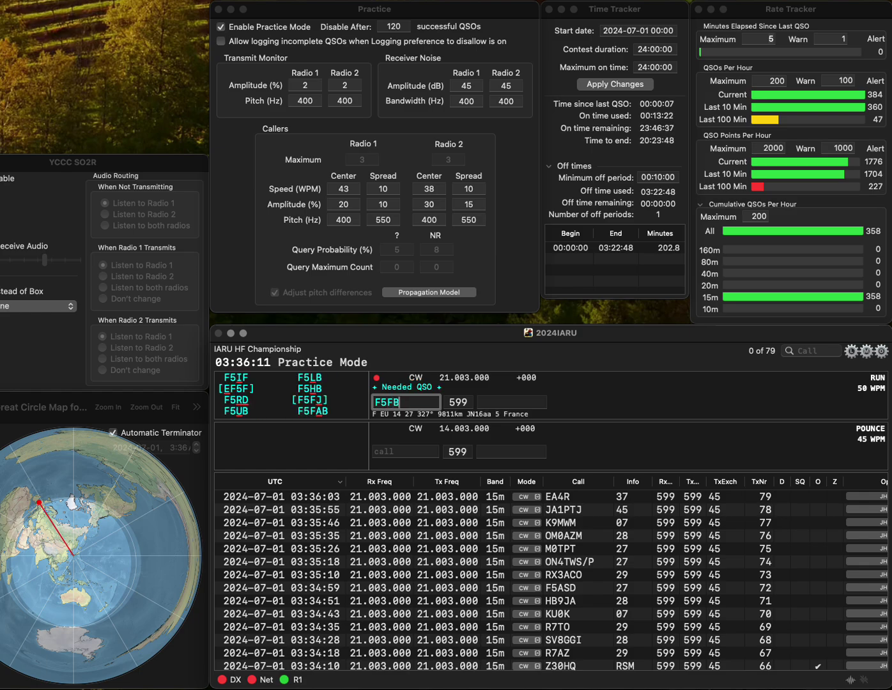
key(BackSpace)
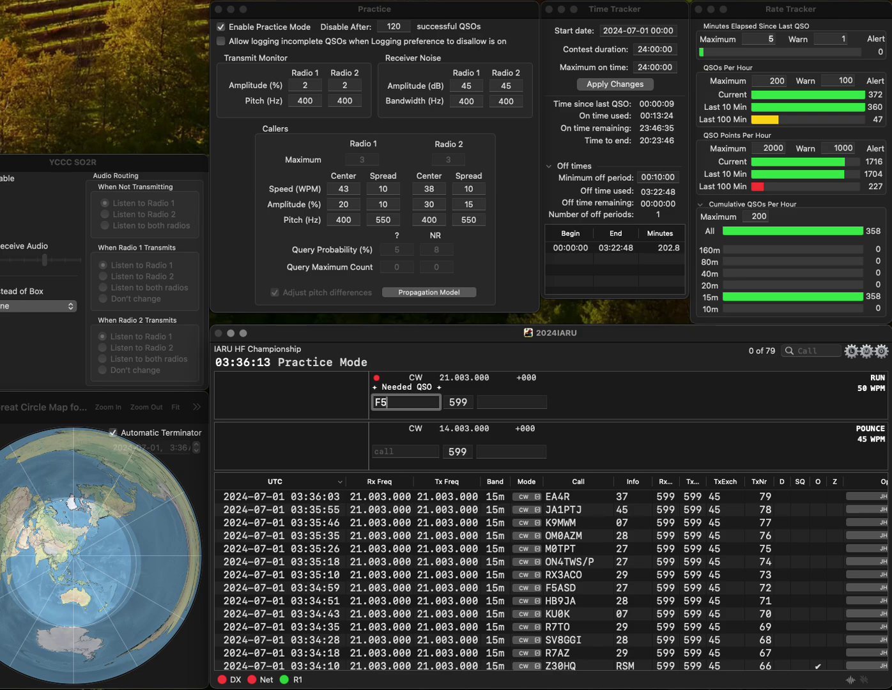
text(JE)
key(Return)
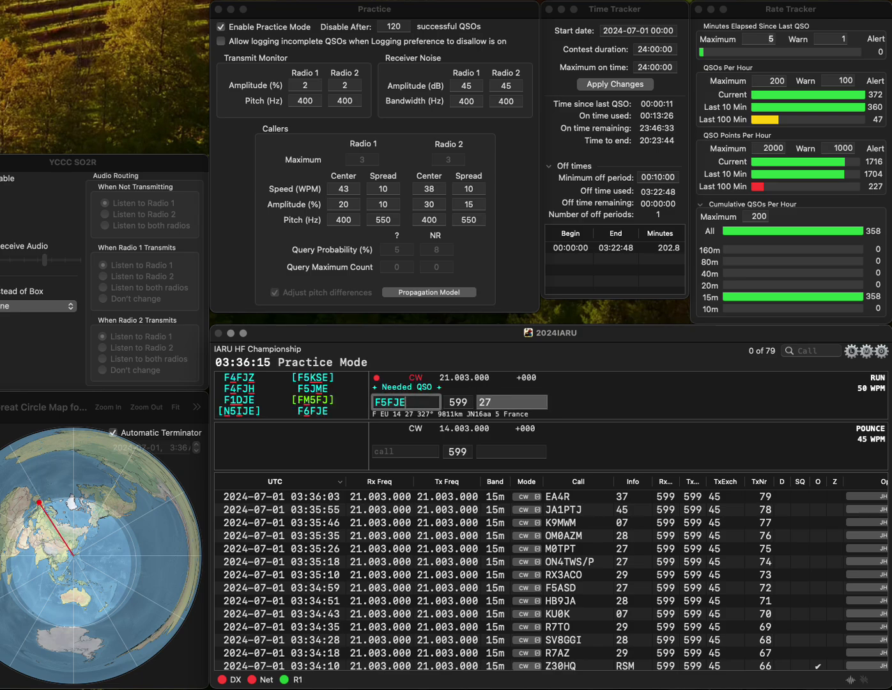
key(BackSpace)
text(6)
key(Tab)
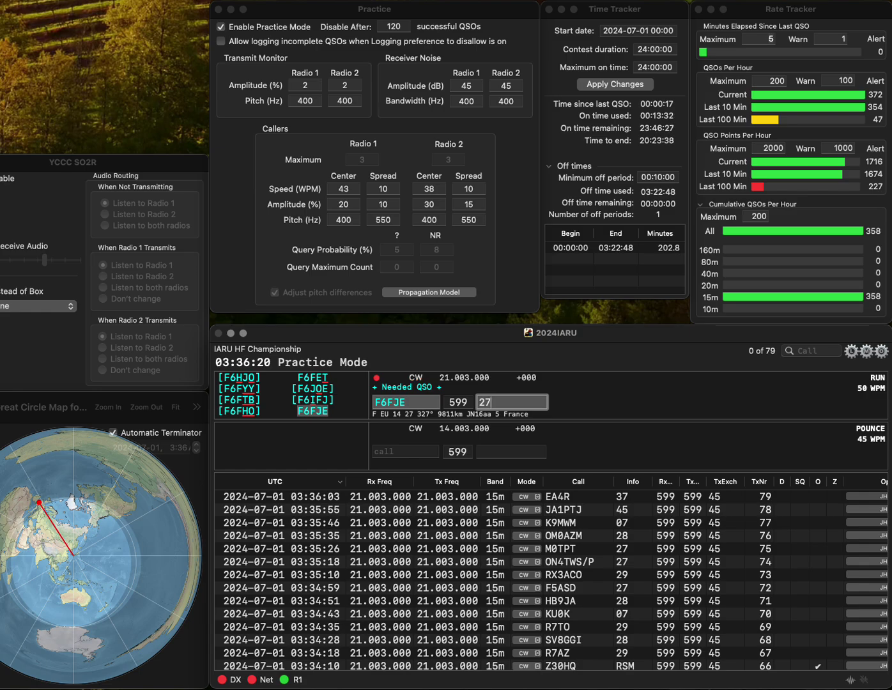
key(Return)
text(EA5FDM)
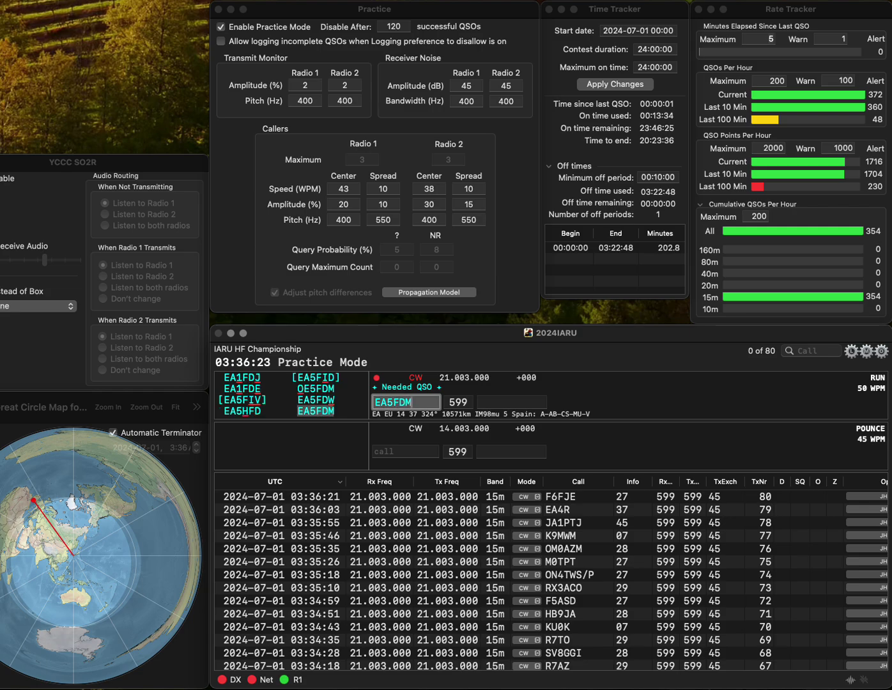
key(space)
text(37)
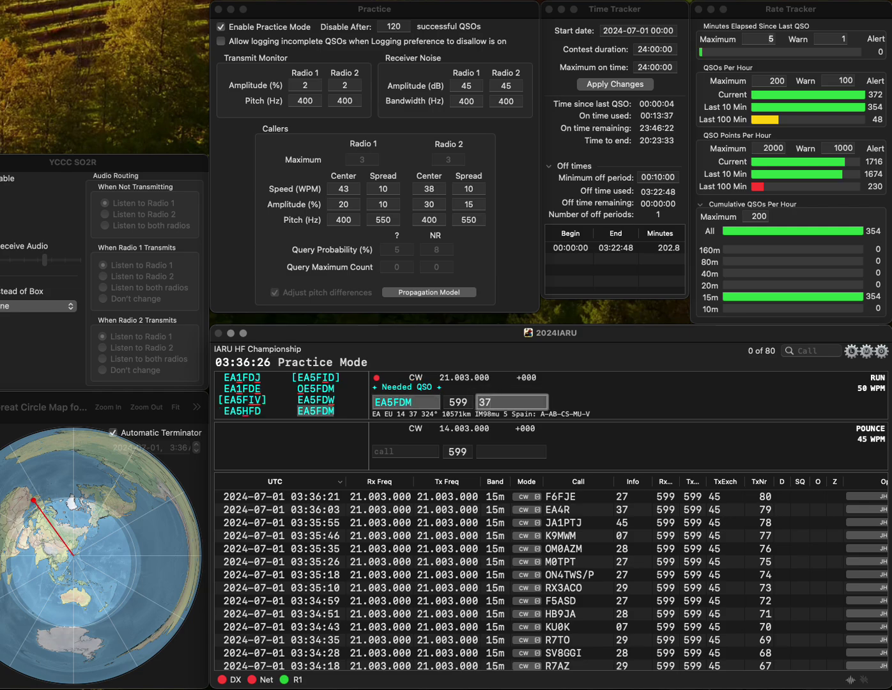
key(Return)
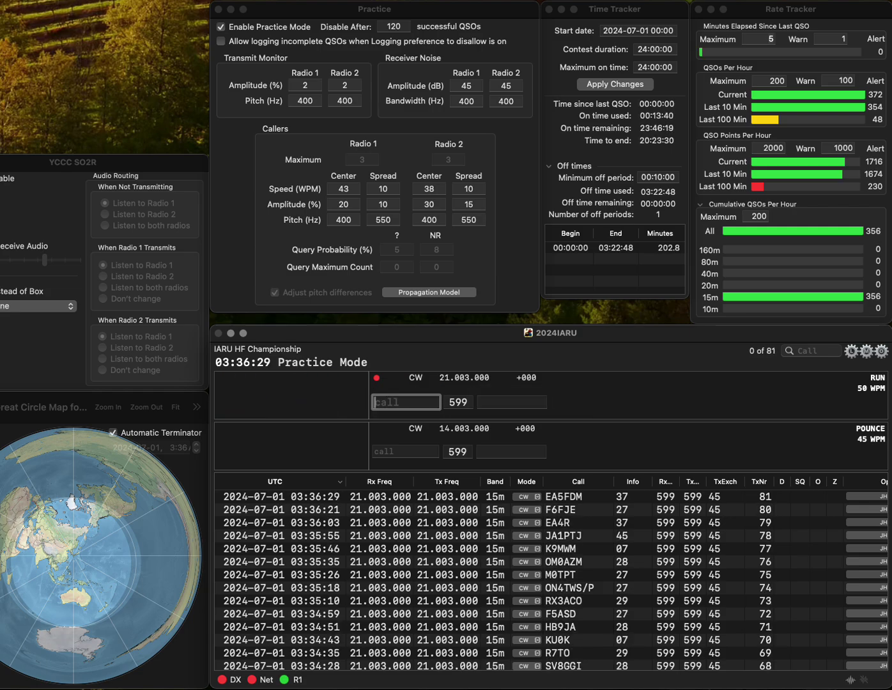
Enter 3Z8GSC as the call sign on the run radio and log the contact with received exchange 28.
text(Z8S)
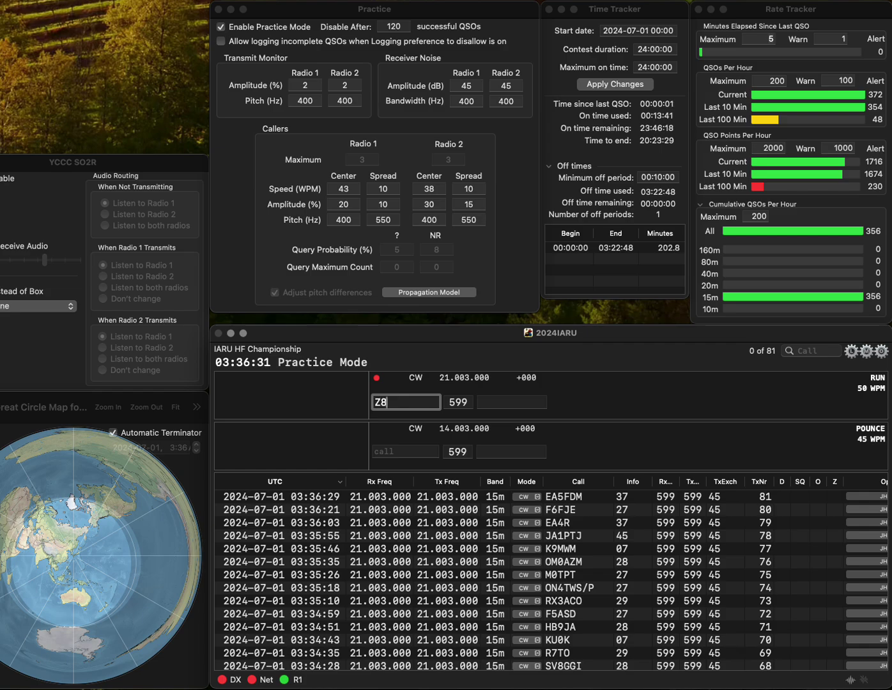
click(375, 402)
text(3Z8S)
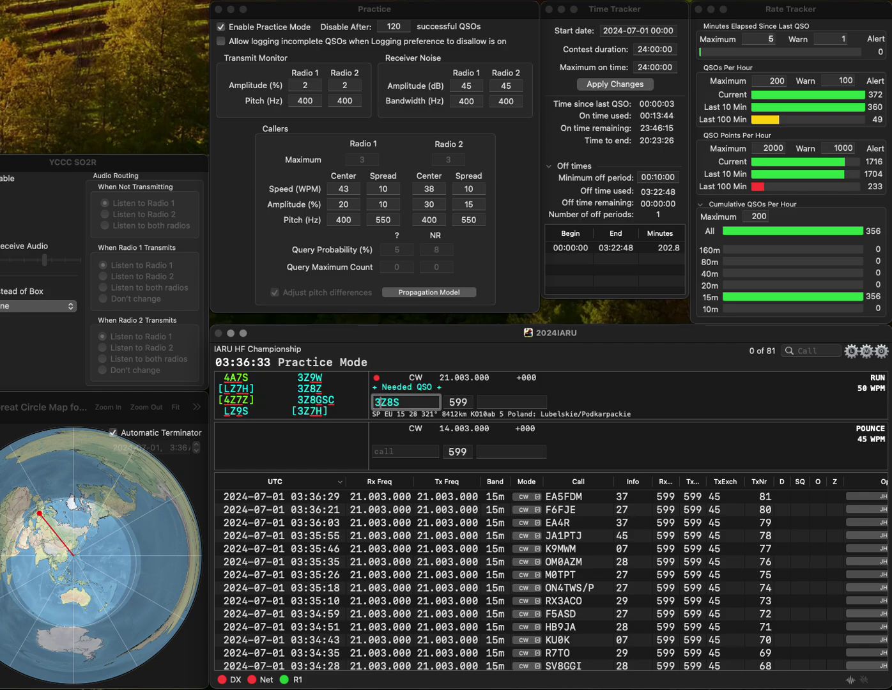
key(Right)
key(Right)
key(Right)
key(BackSpace)
text(GS)
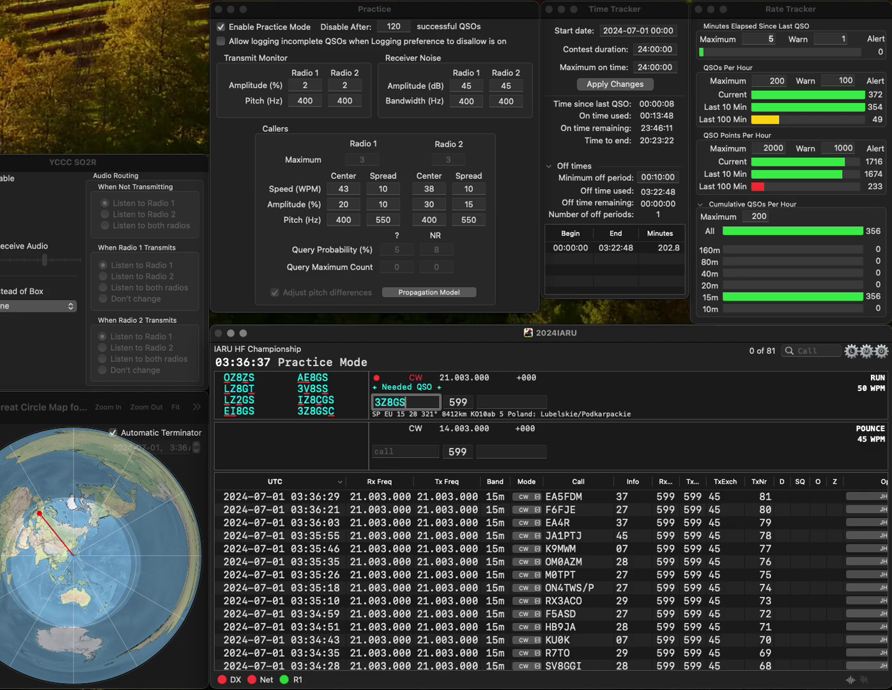
text(C)
key(Return)
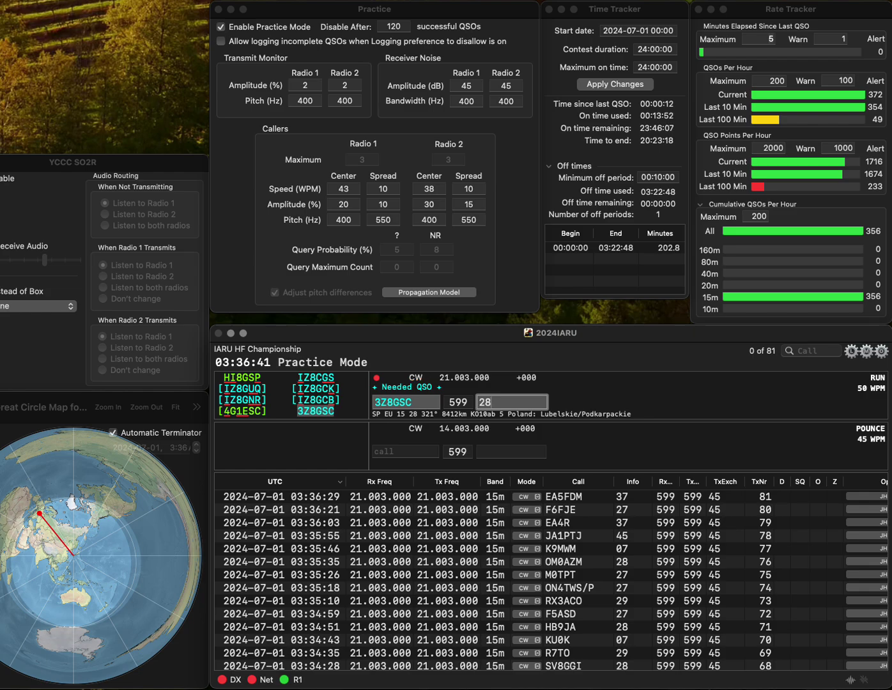
key(Return)
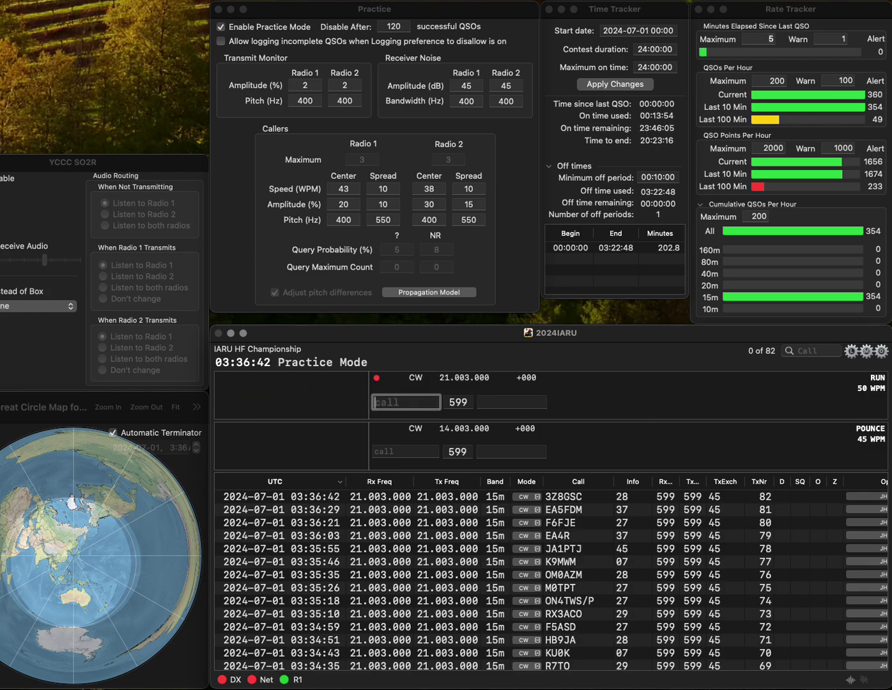
Log contacts on the run radio with EA5IY, received exchange 37, and with 4L7KA, received exchange 29.
text(EA)
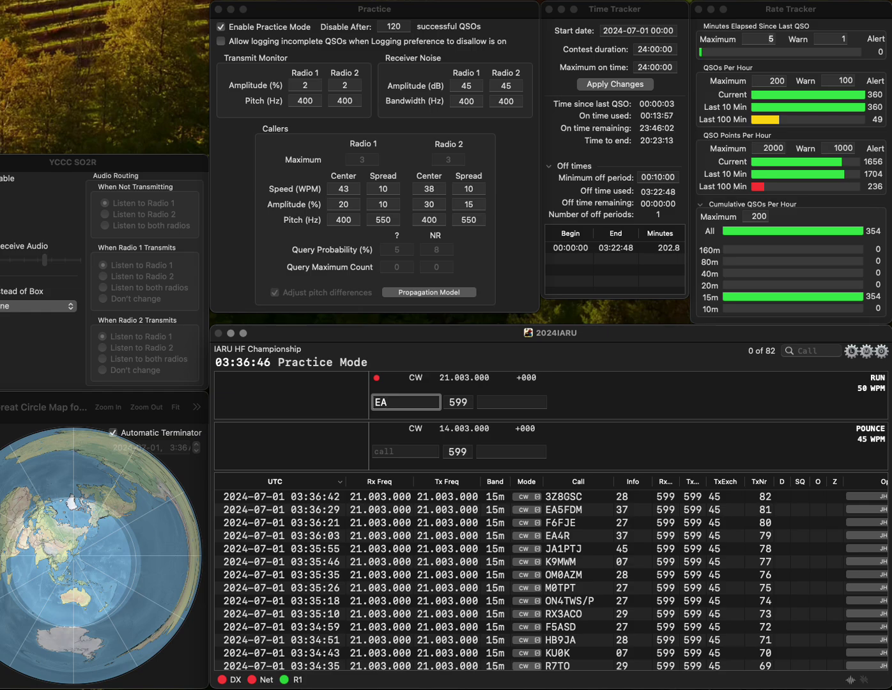
text(5IY)
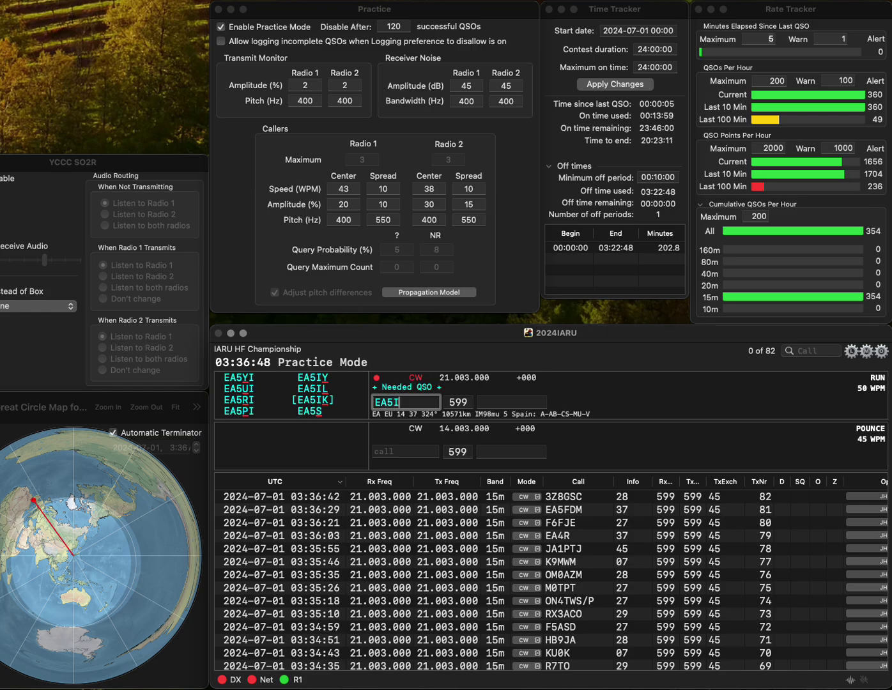
key(Return)
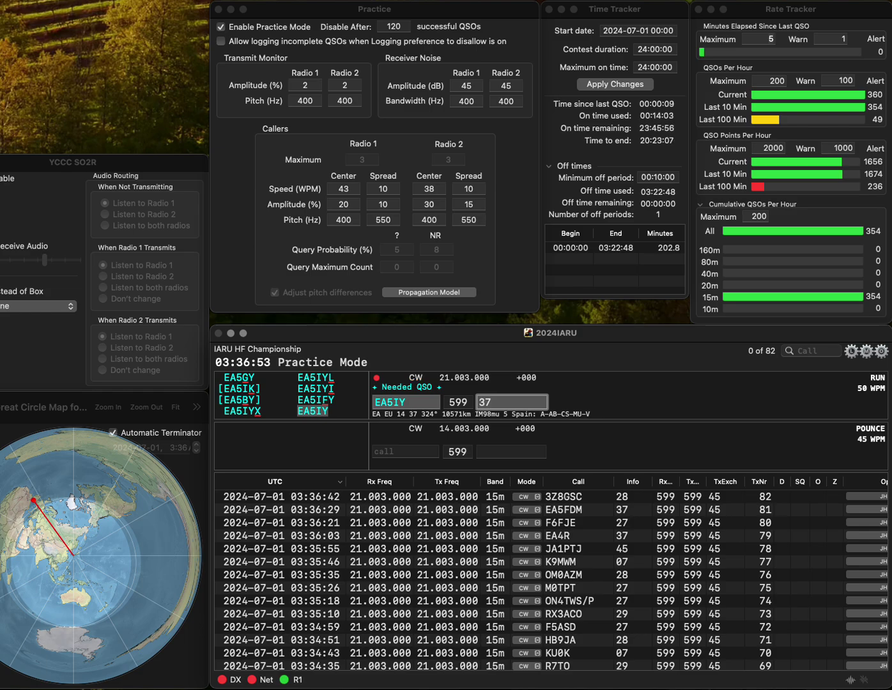
key(Return)
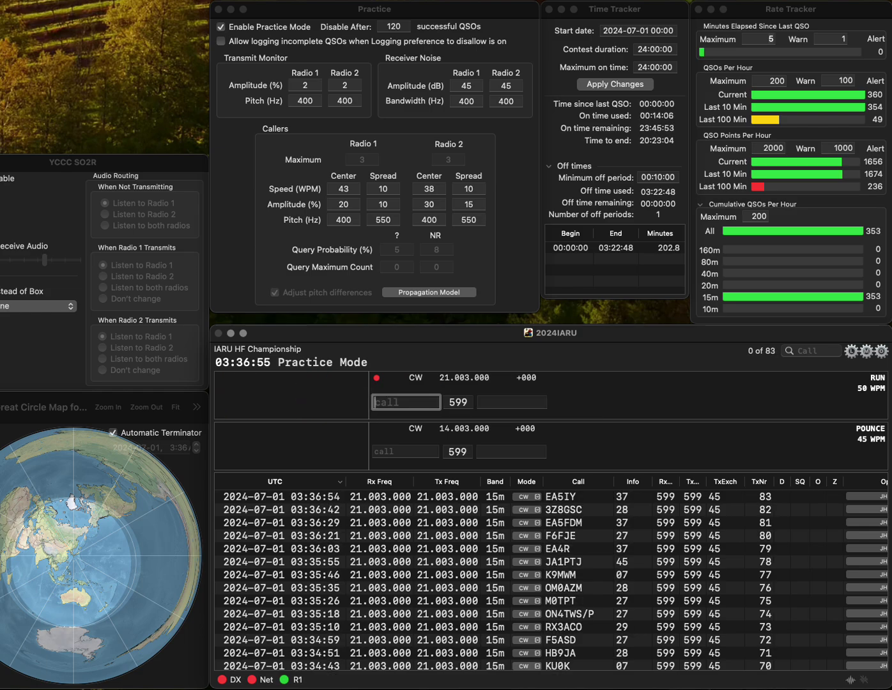
text(L7KA)
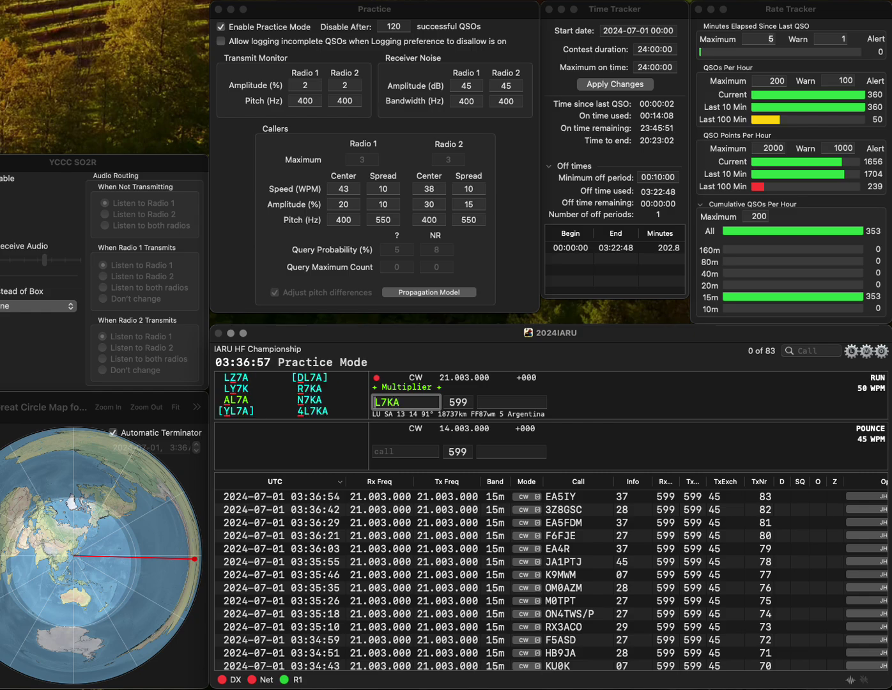
text(4)
key(space)
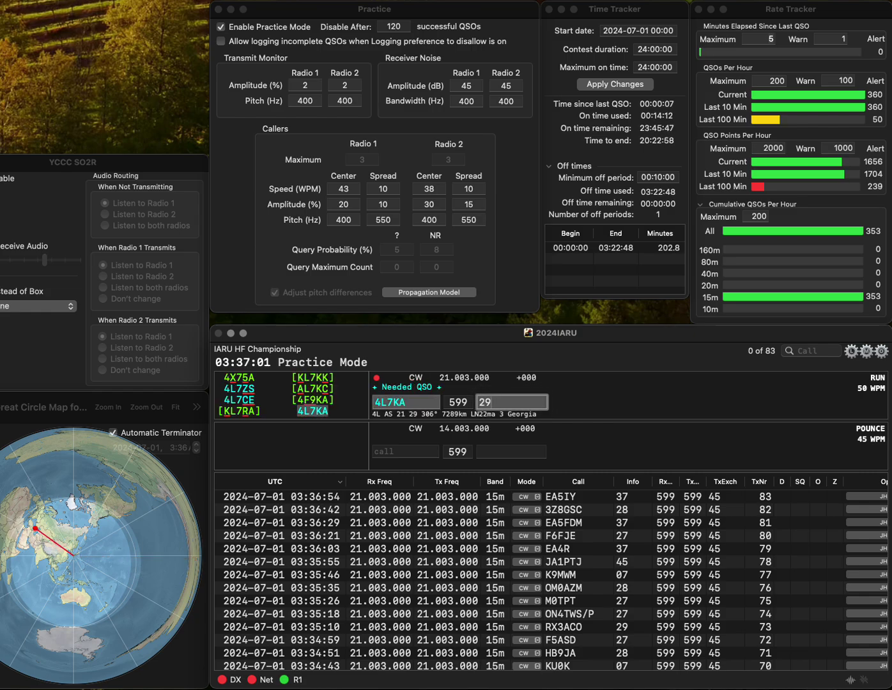
key(Return)
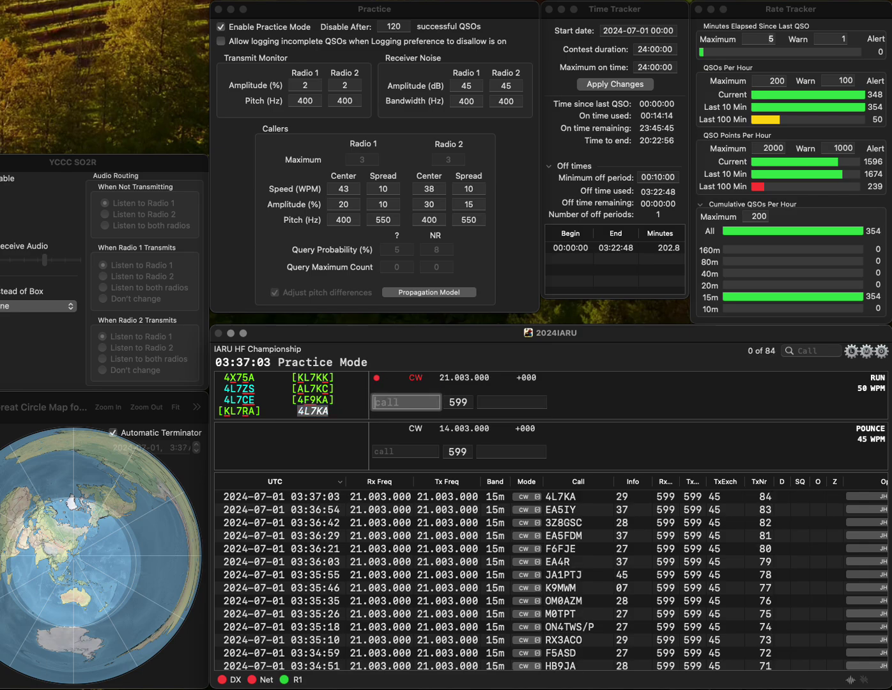
text(9JW)
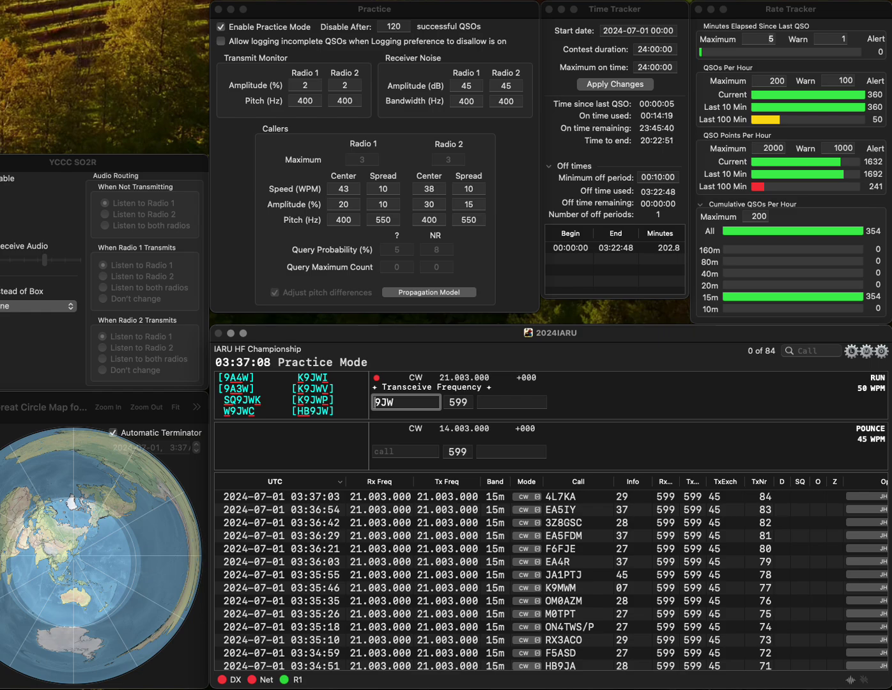
key(Up)
text(HB)
key(Return)
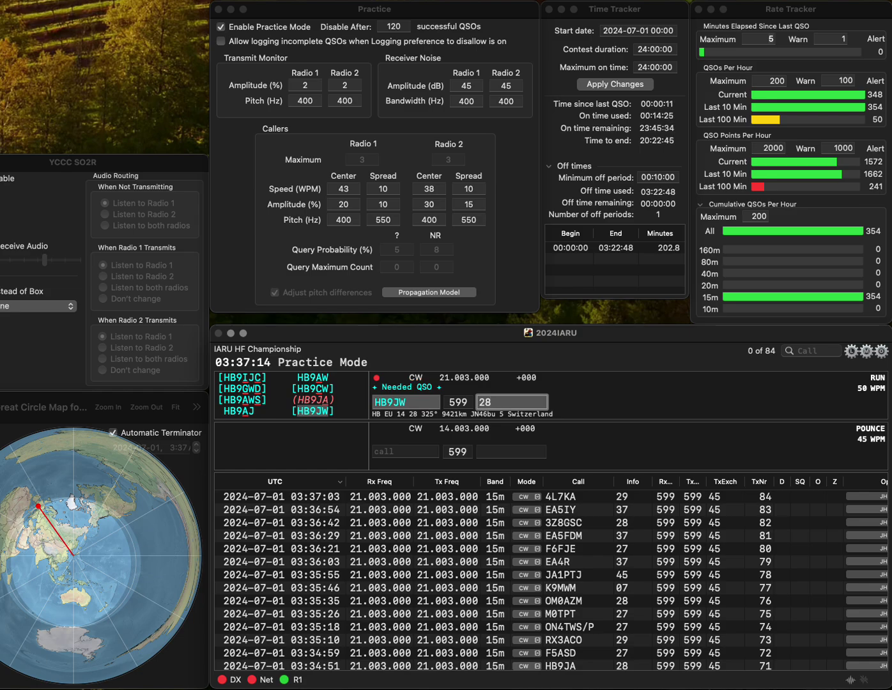
key(Return)
text(R)
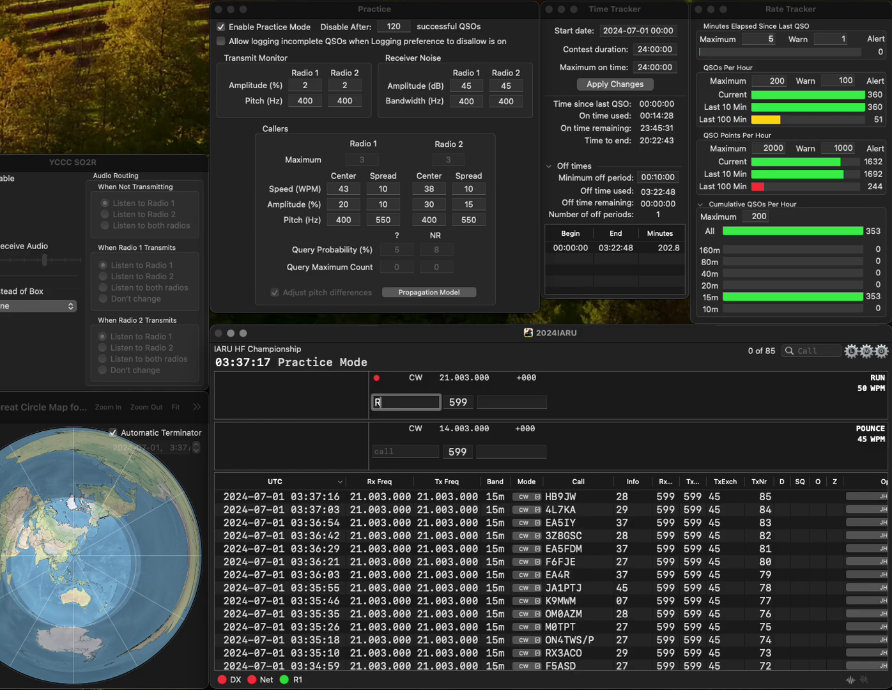
text(KFF/P)
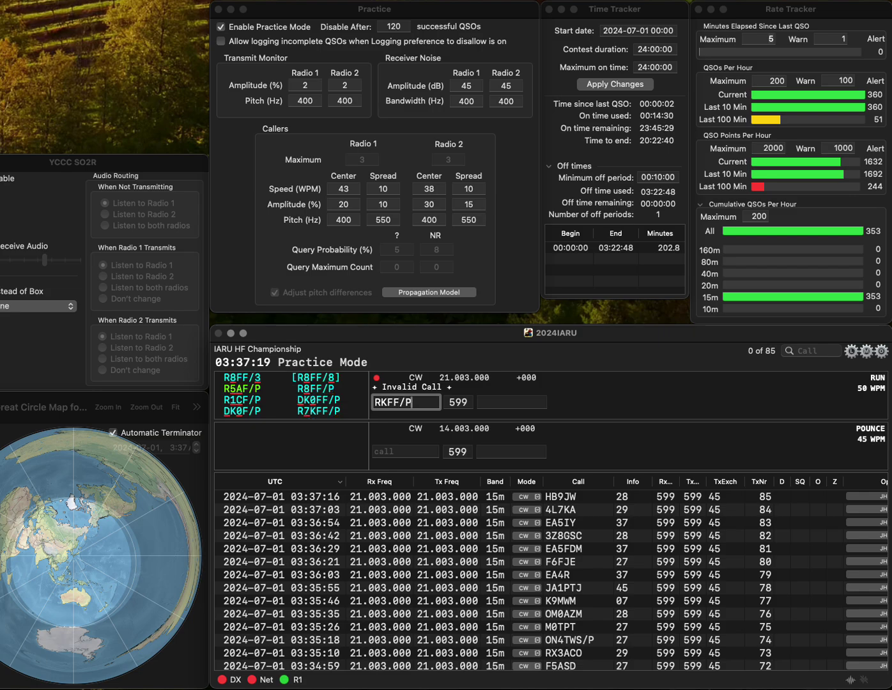
text(7)
key(Tab)
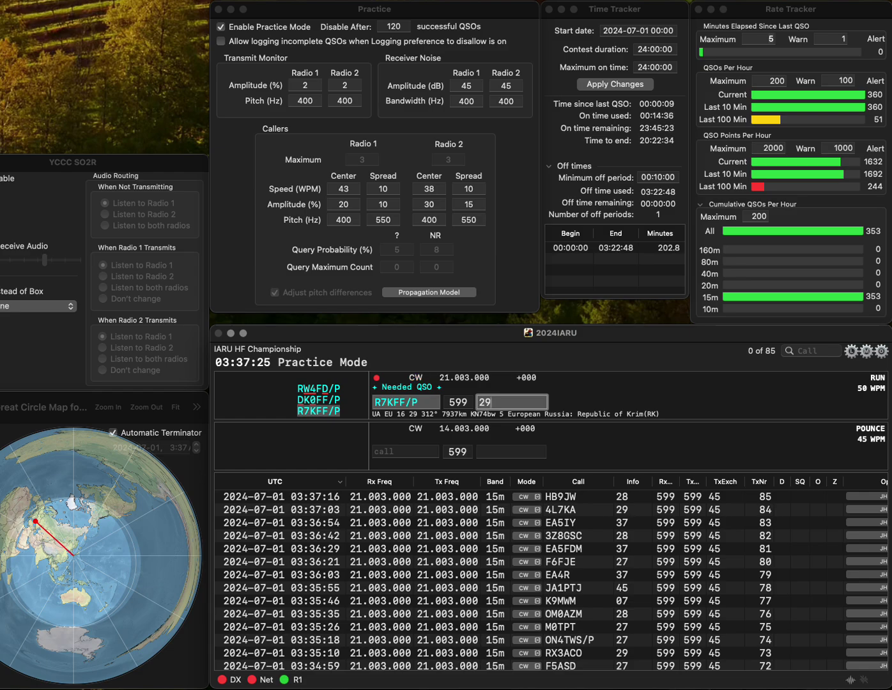
key(Return)
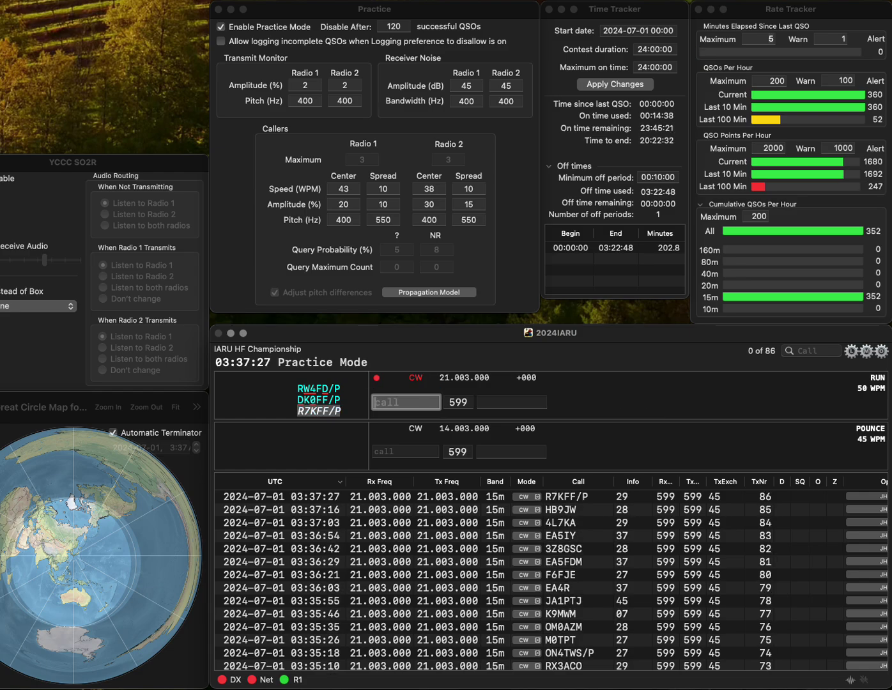
text(IO5HQ)
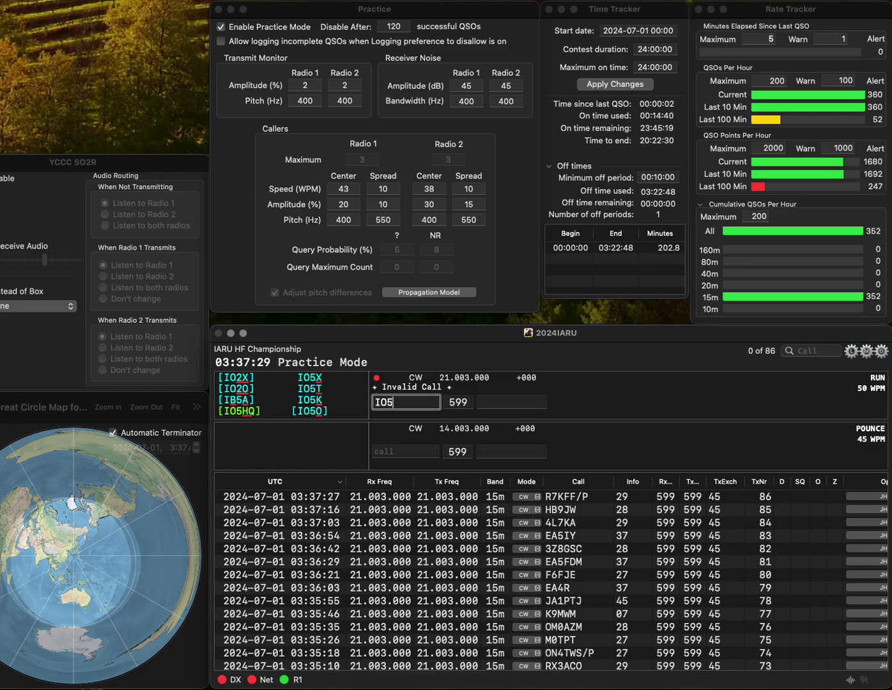
key(space)
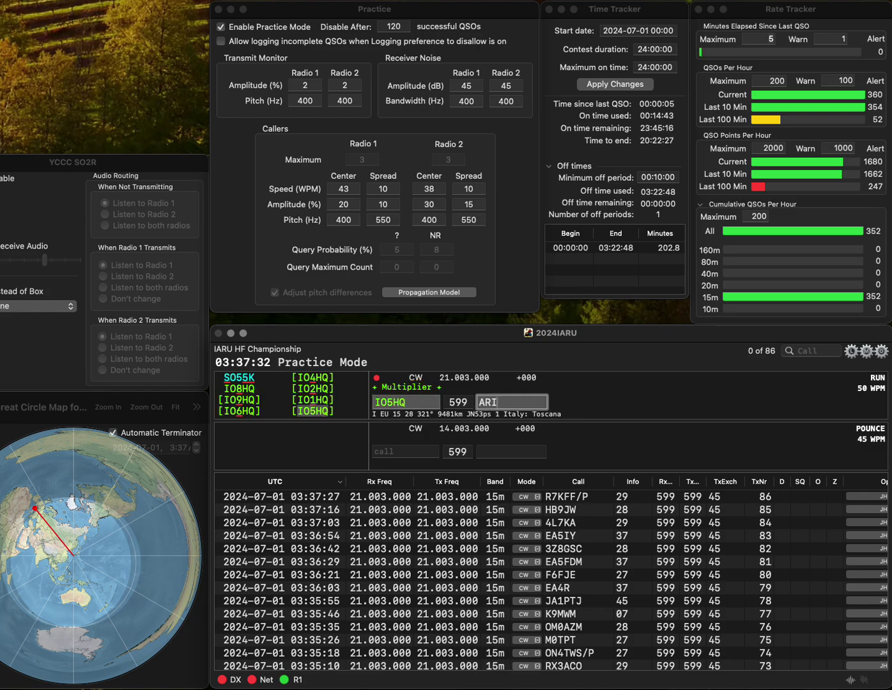
key(Return)
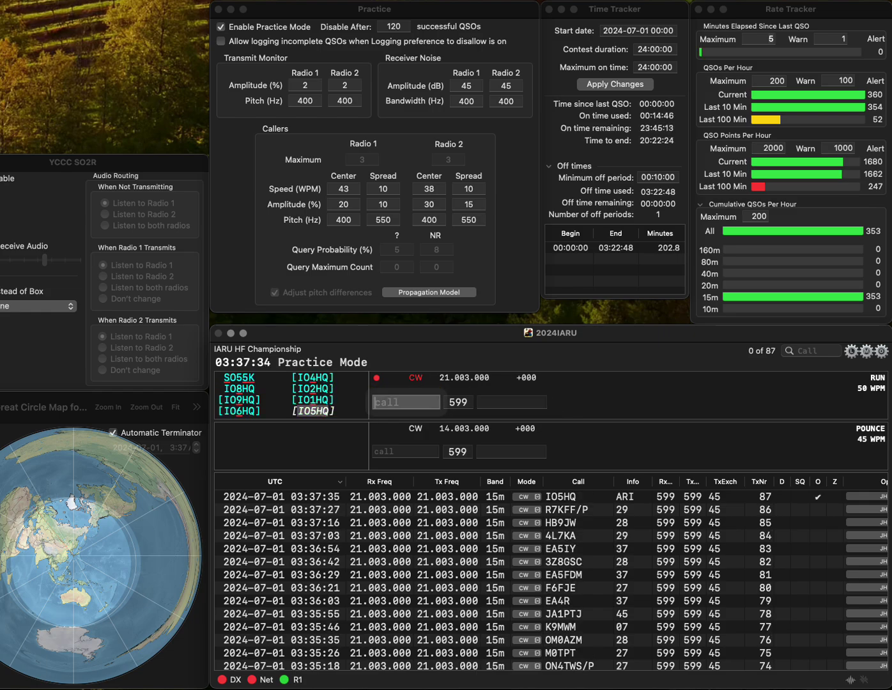
text(R7KW)
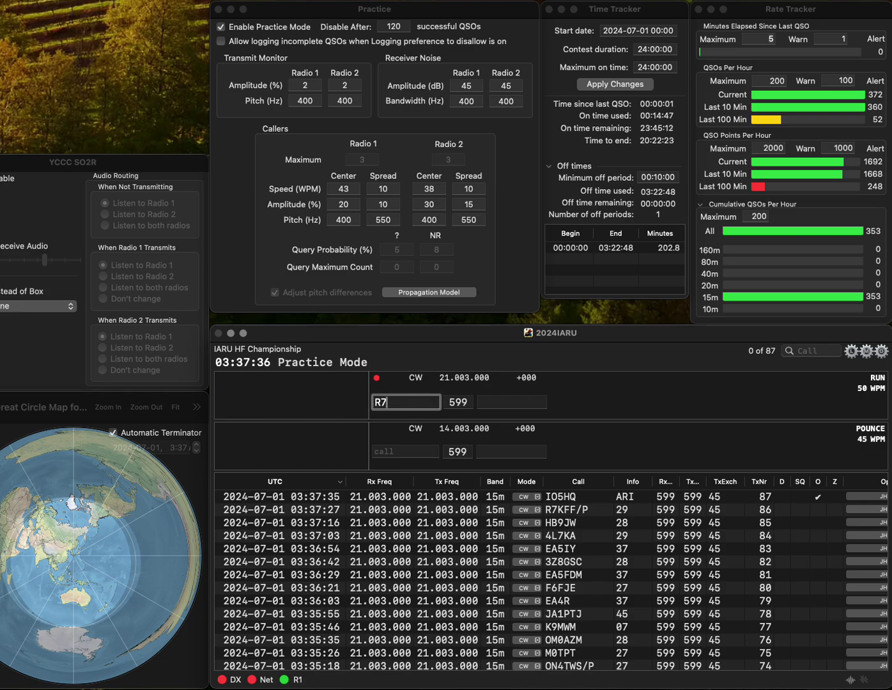
key(space)
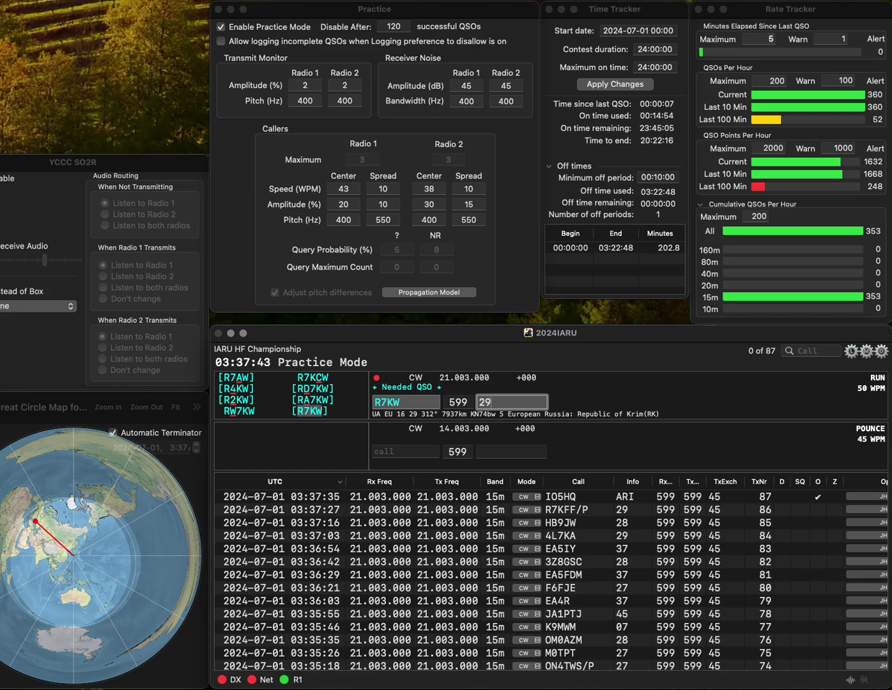
key(Return)
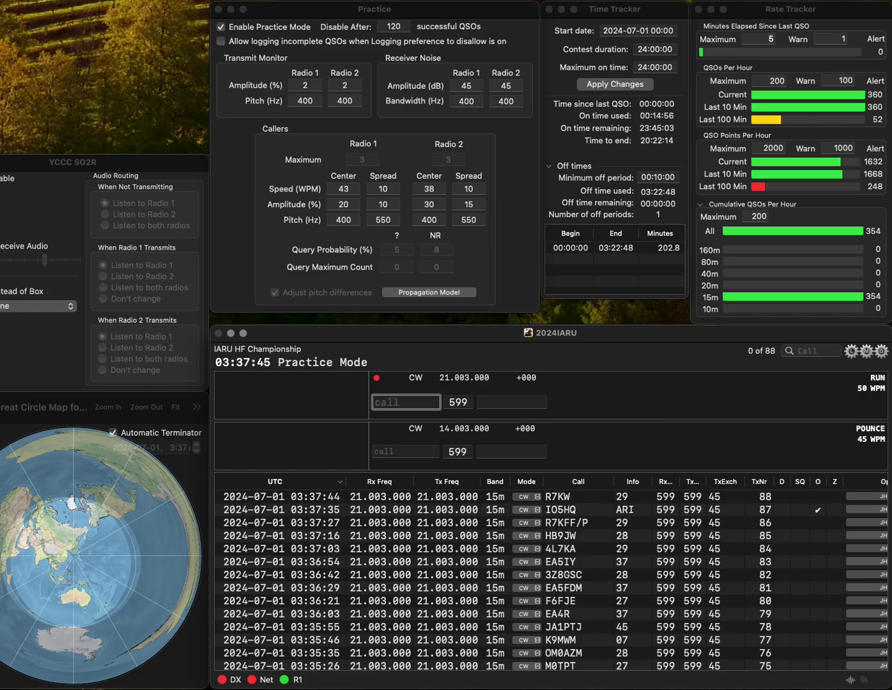
Enter DK3CB on the run radio, correct it to DK2CB, and log the contact with received exchange 28.
text(DK3CB)
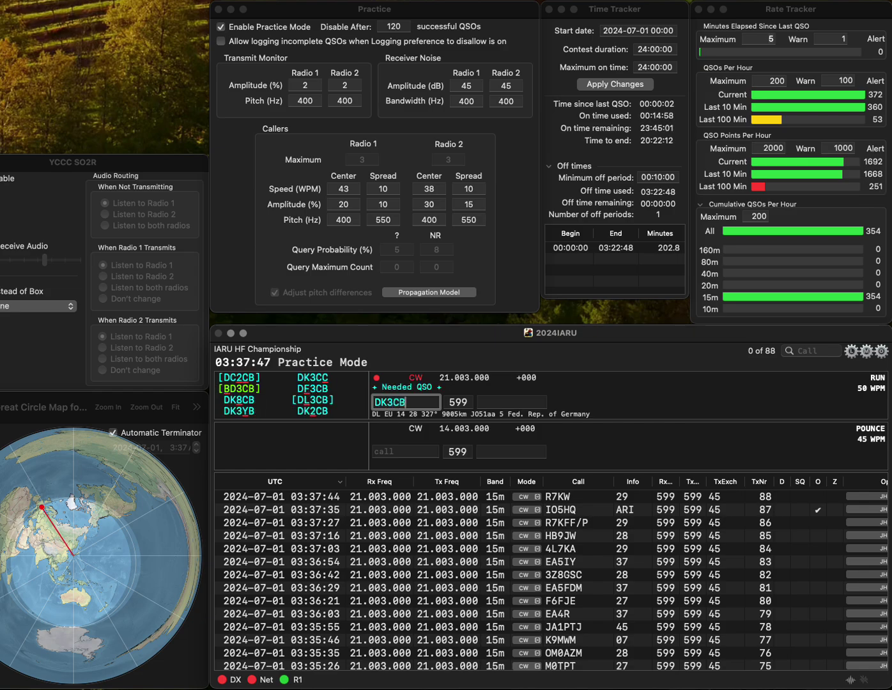
click(391, 402)
key(BackSpace)
text(2)
key(space)
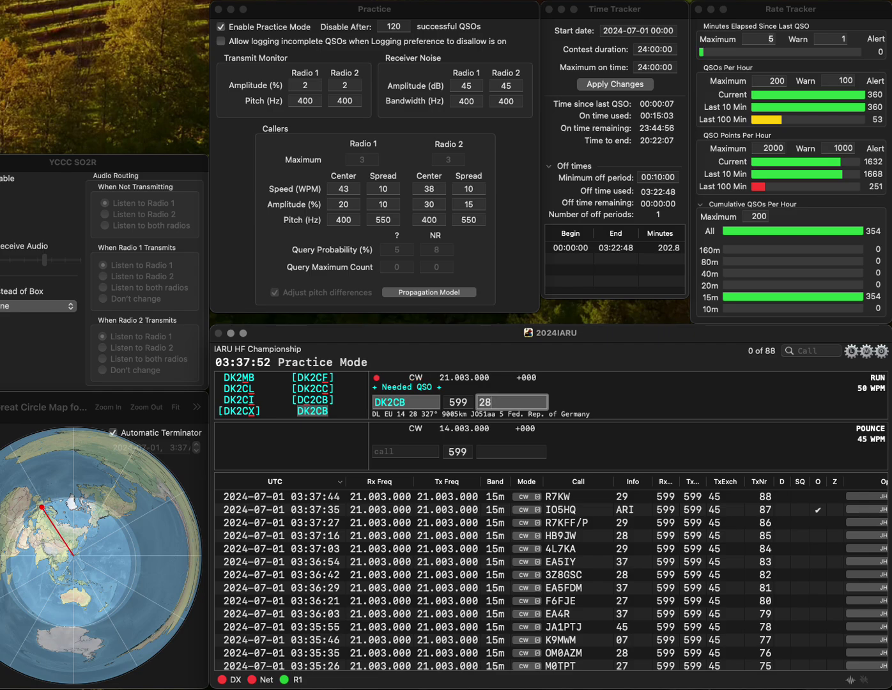
key(Return)
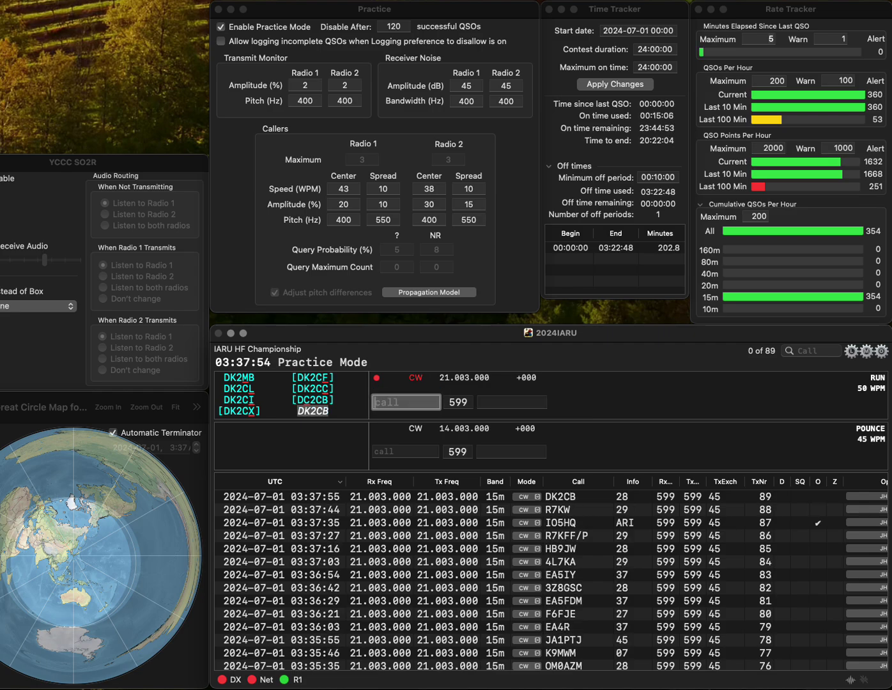
text(K5)
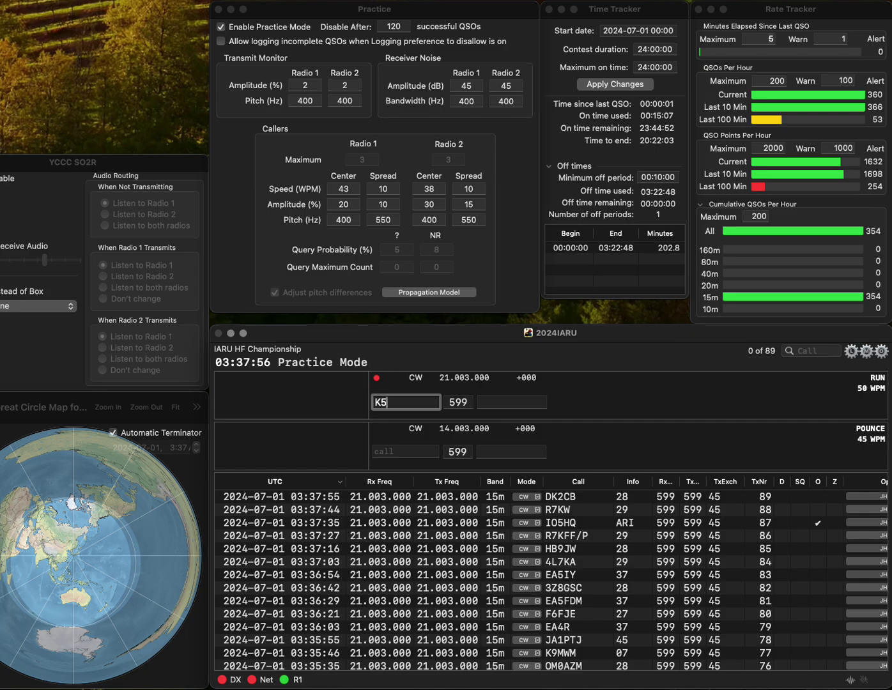
text(EHE)
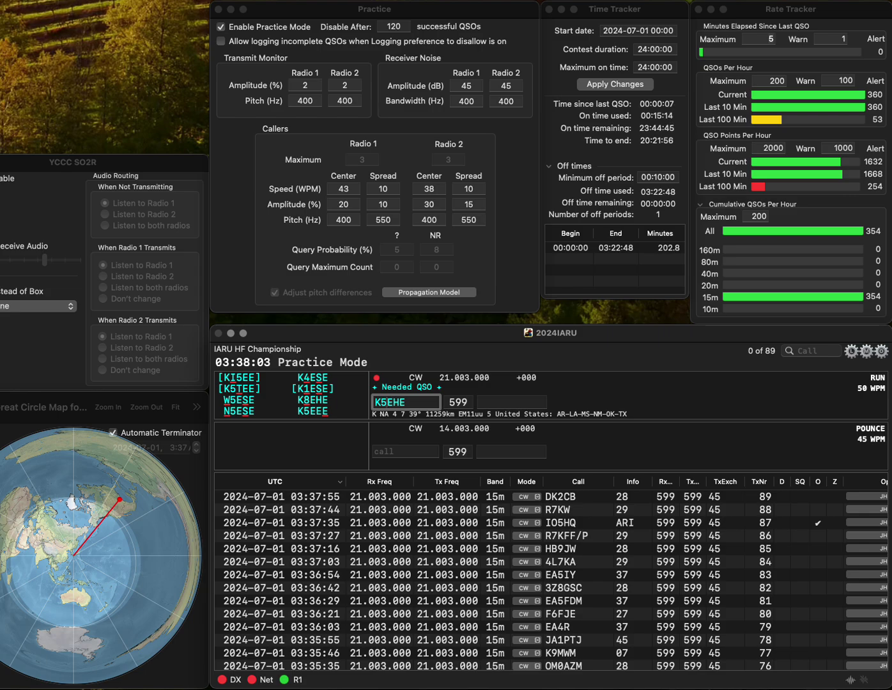
click(387, 402)
key(Delete)
key(Return)
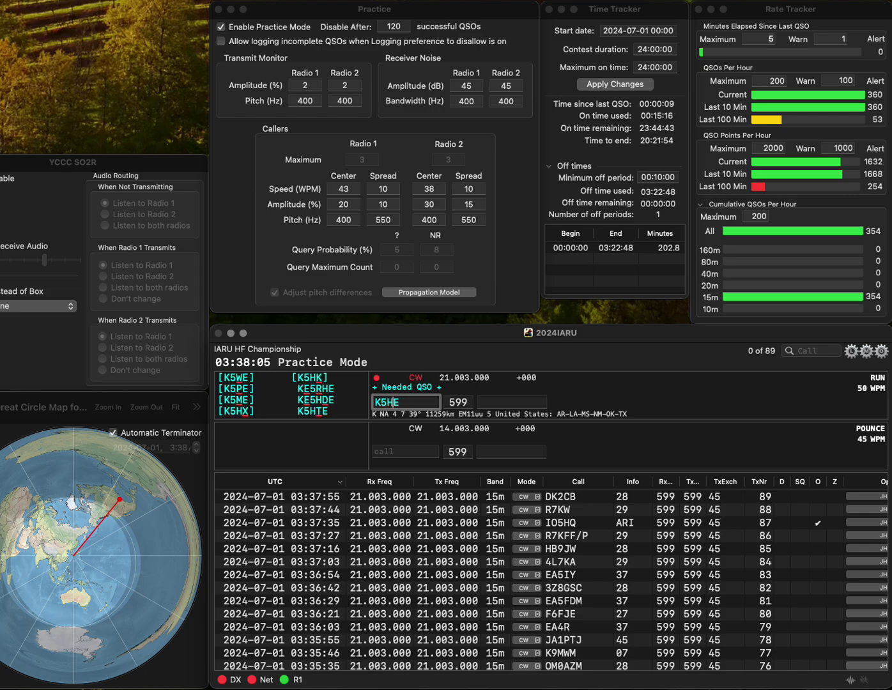
text(T)
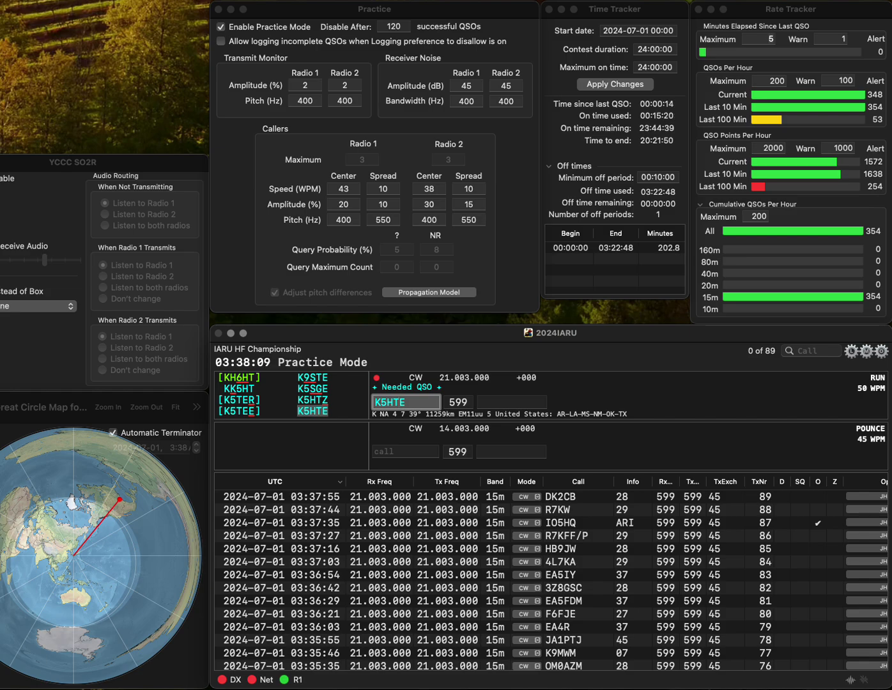
key(BackSpace)
text(E)
key(BackSpace)
text(S)
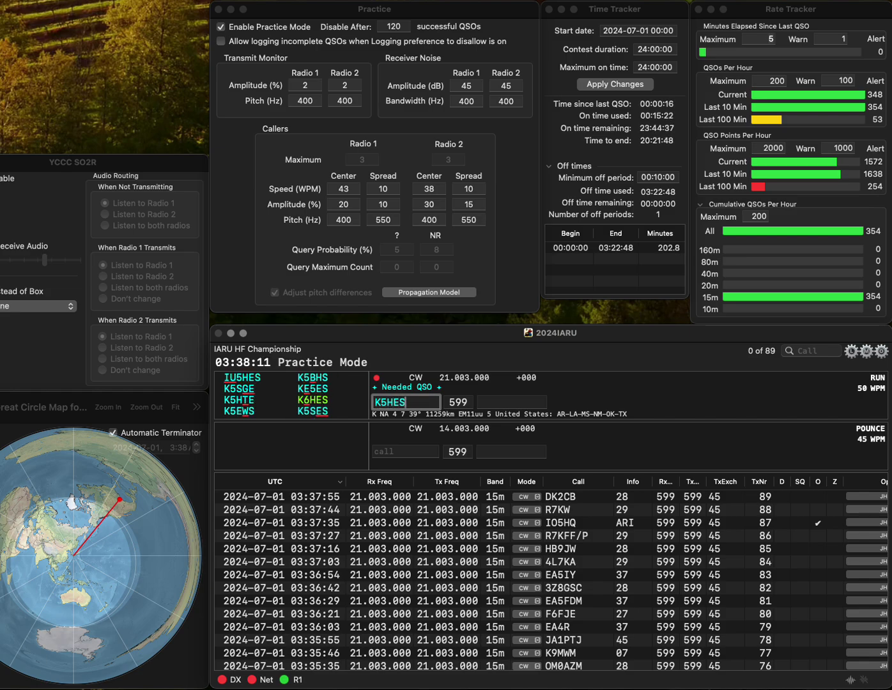
key(Left)
key(Left)
key(BackSpace)
text(S)
key(Return)
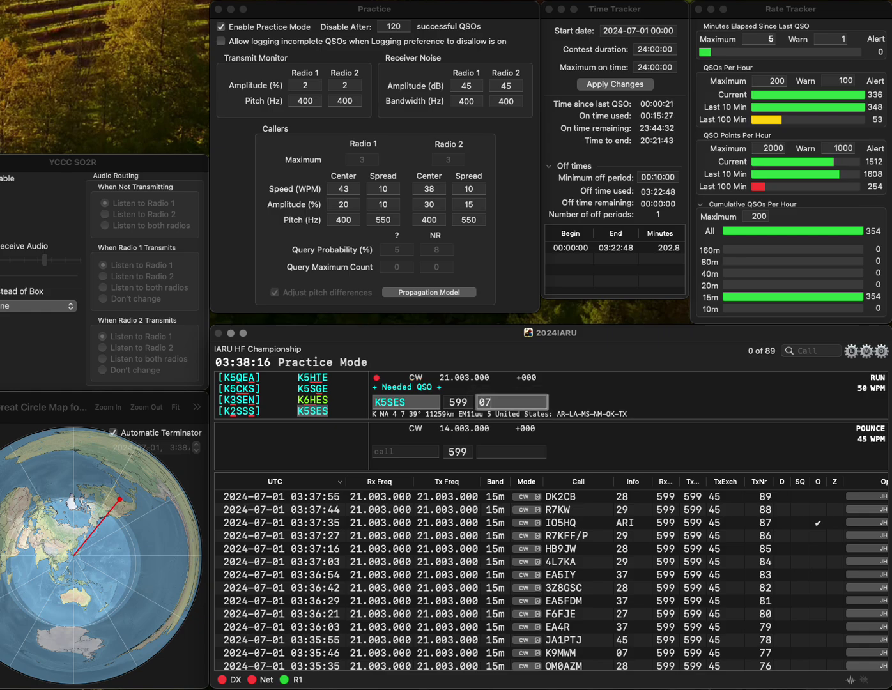
key(Return)
Enter R3D on the run radio, rework it to R3DHP, and log the contact with received exchange 29.
text(R3D)
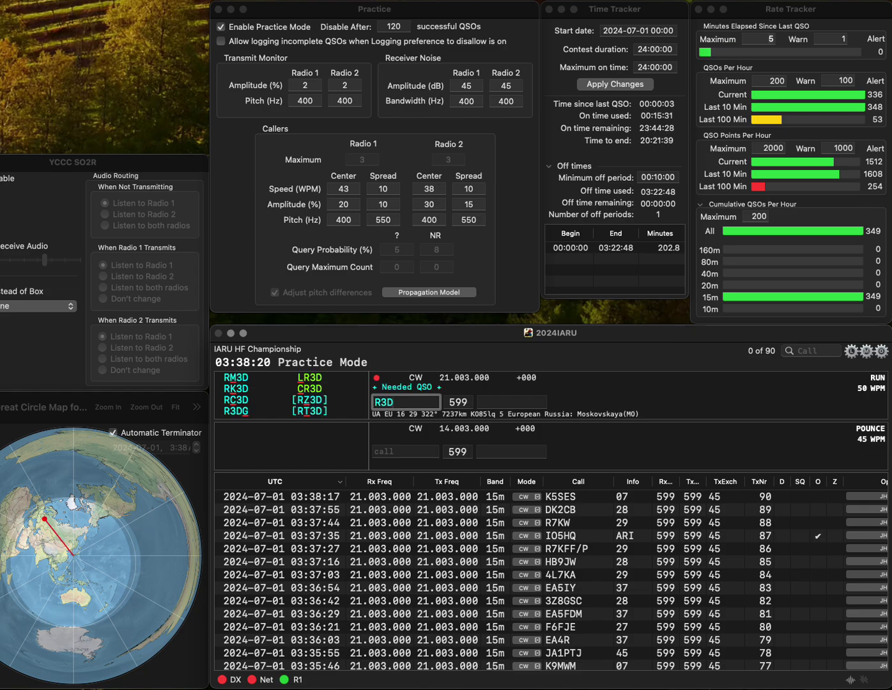
key(BackSpace)
text(P)
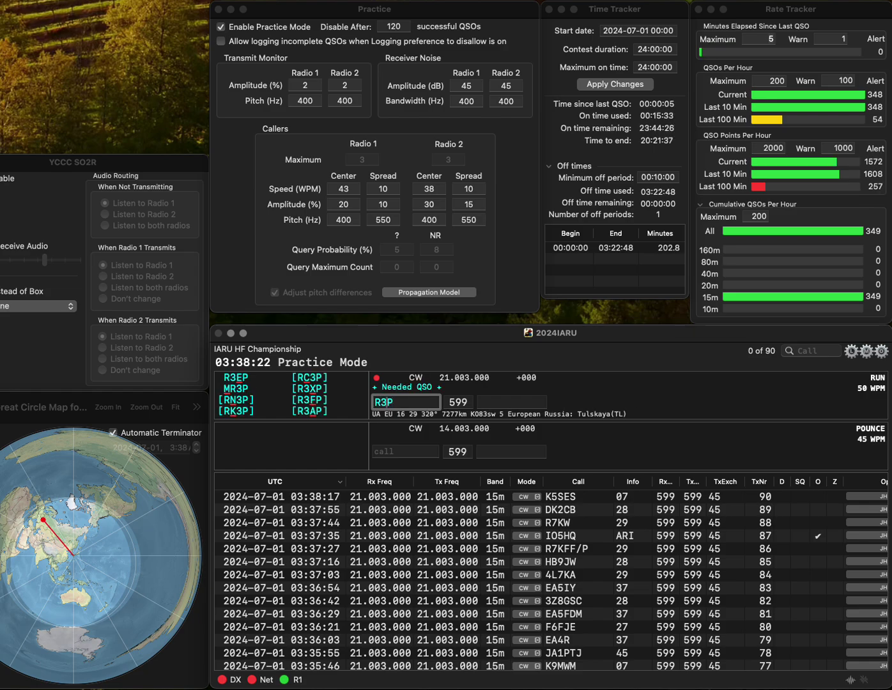
key(Left)
text(DH)
key(Return)
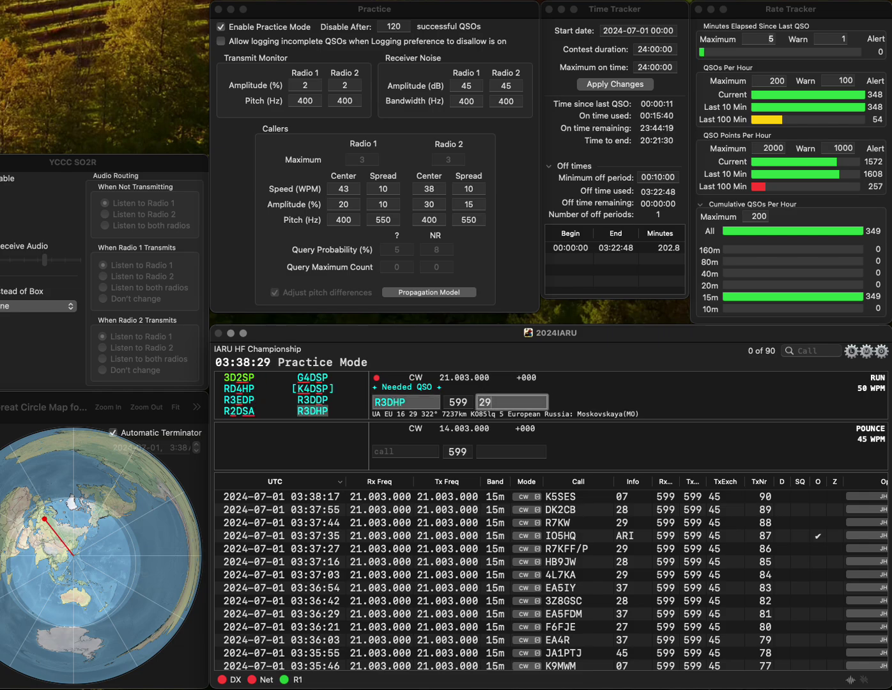
key(Return)
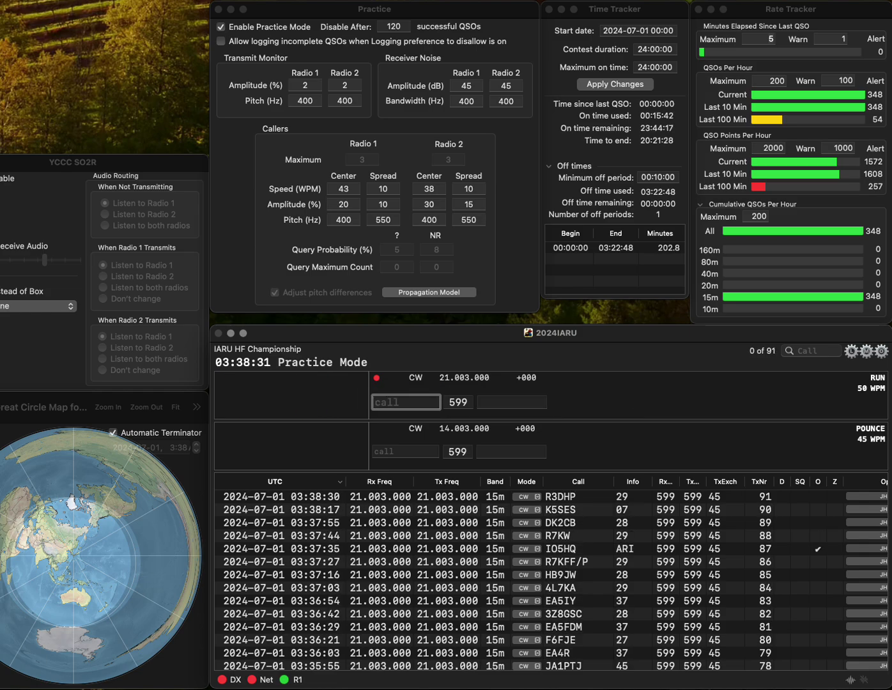
text(K4NK)
key(space)
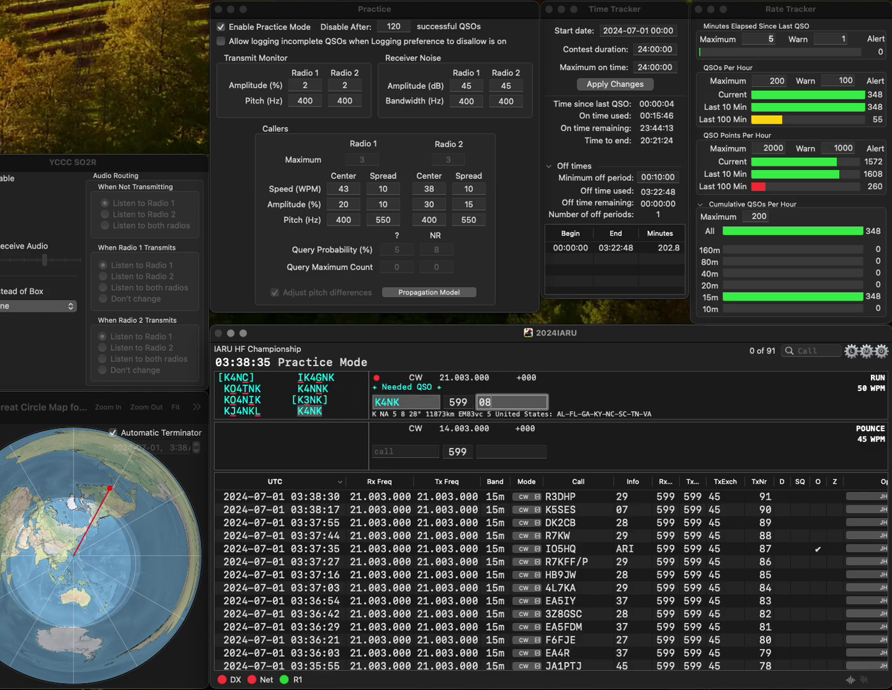
key(Return)
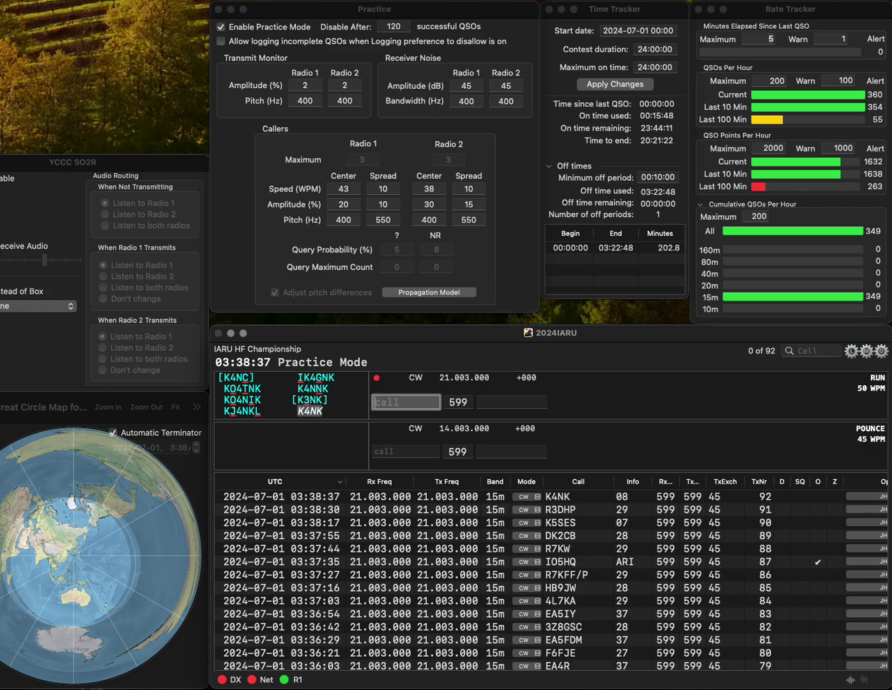
text(UW73)
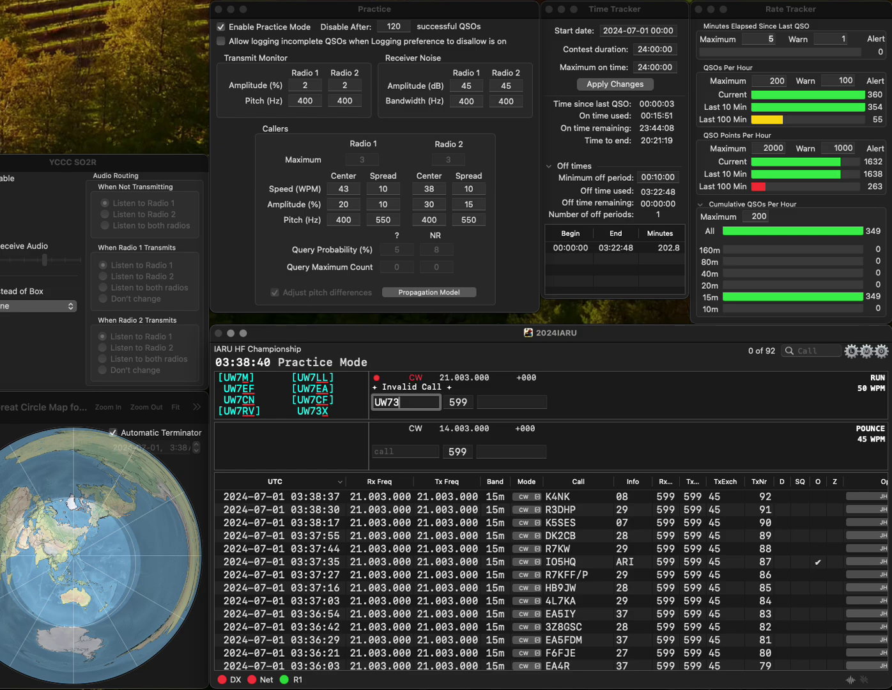
text(X)
key(space)
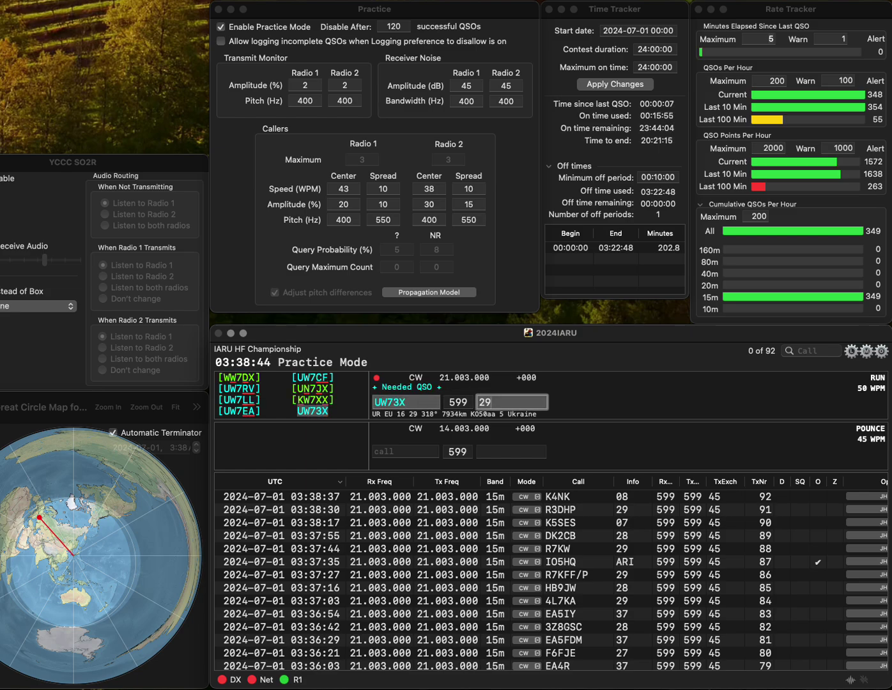
key(Return)
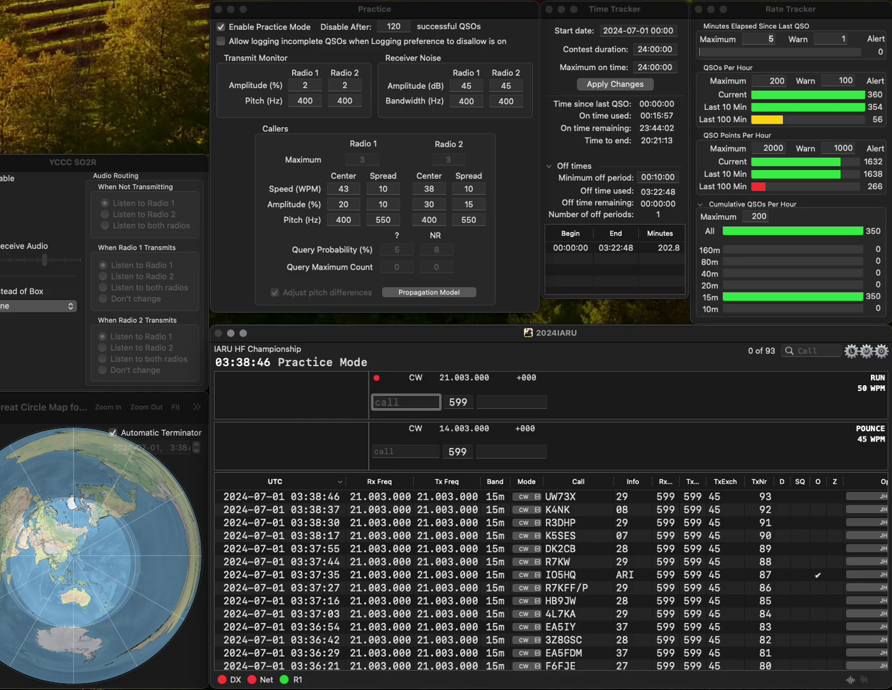
text(R)
key(BackSpace)
text(BAUK)
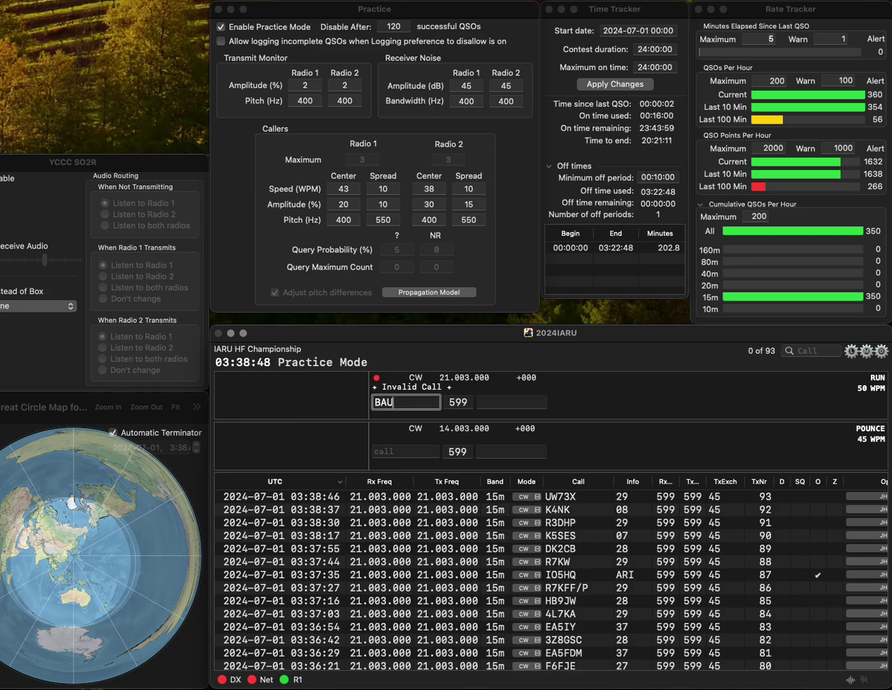
key(Left)
key(Left)
key(Left)
key(BackSpace)
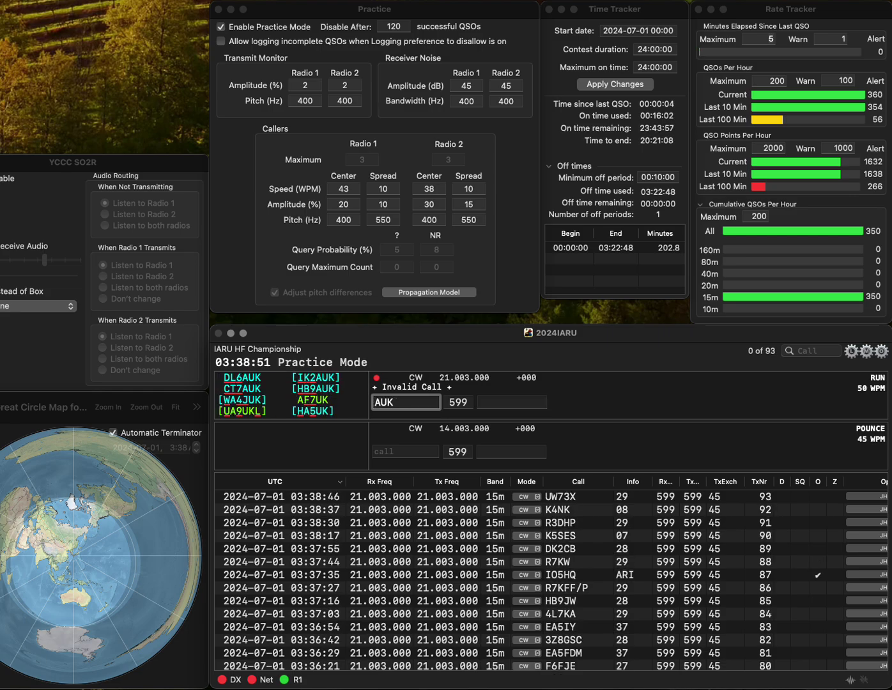
text(DL6)
key(space)
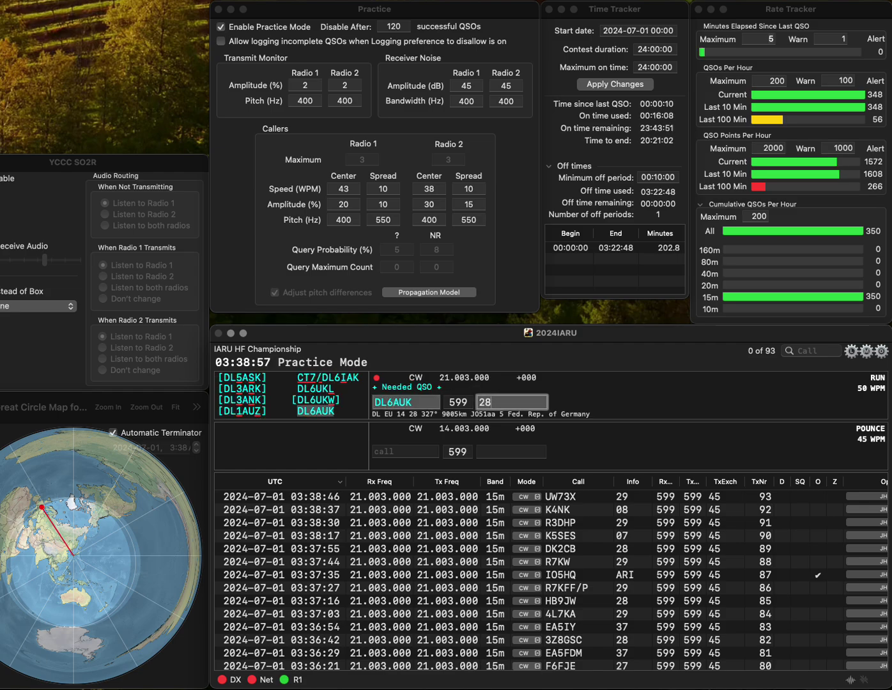
key(Return)
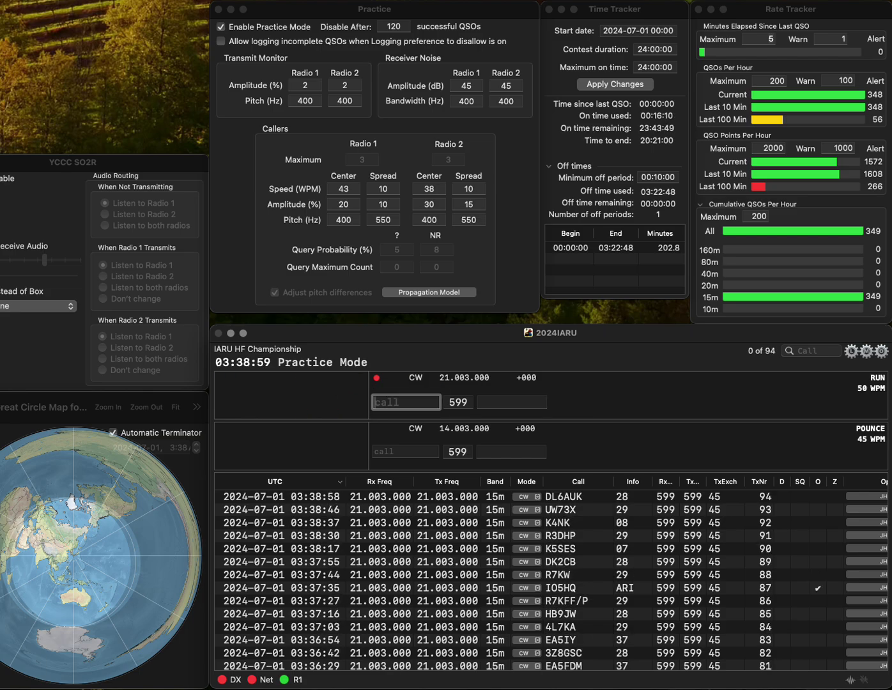
Enter GWOK on the run radio, complete it to GW4OKT, and log the contact with received exchange 27.
text(GWOK)
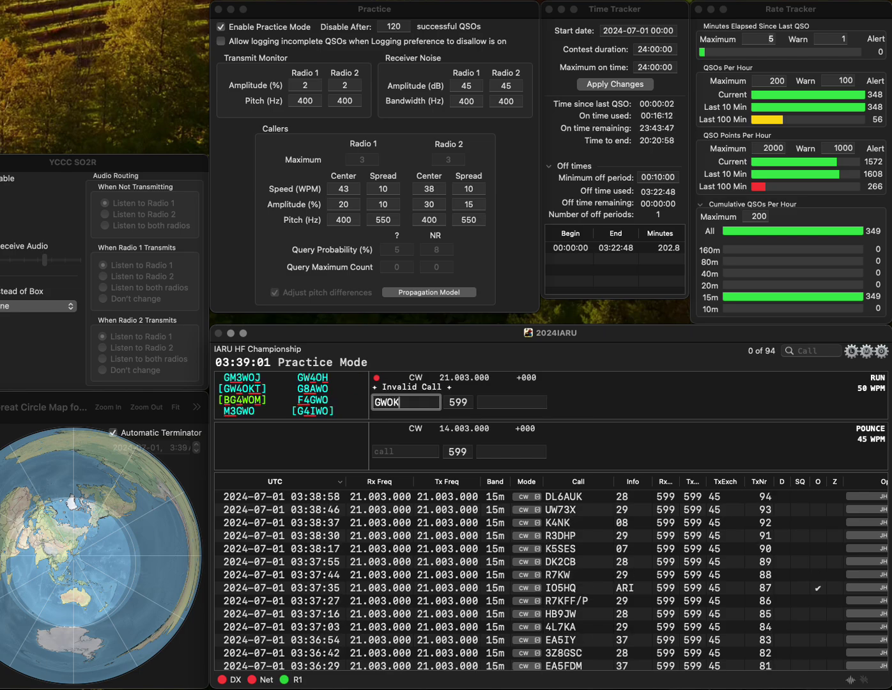
key(Left)
text(4)
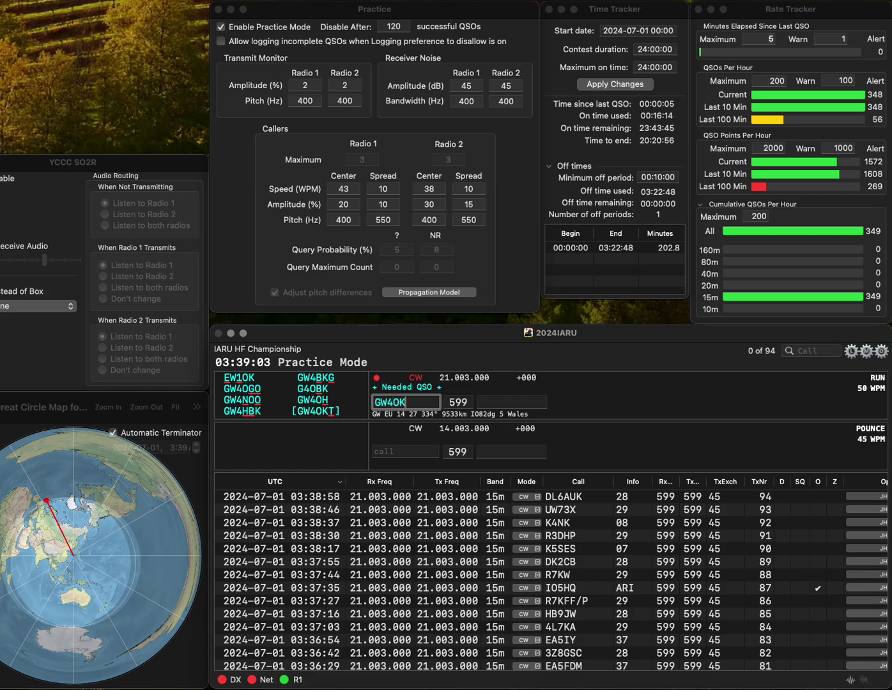
key(End)
text(T)
key(Tab)
text(27)
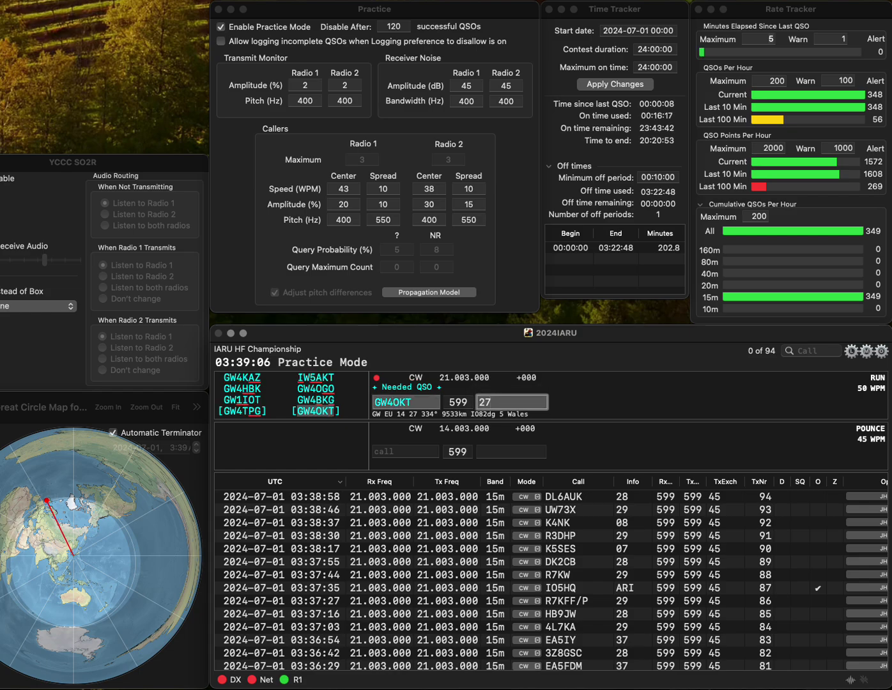
key(Return)
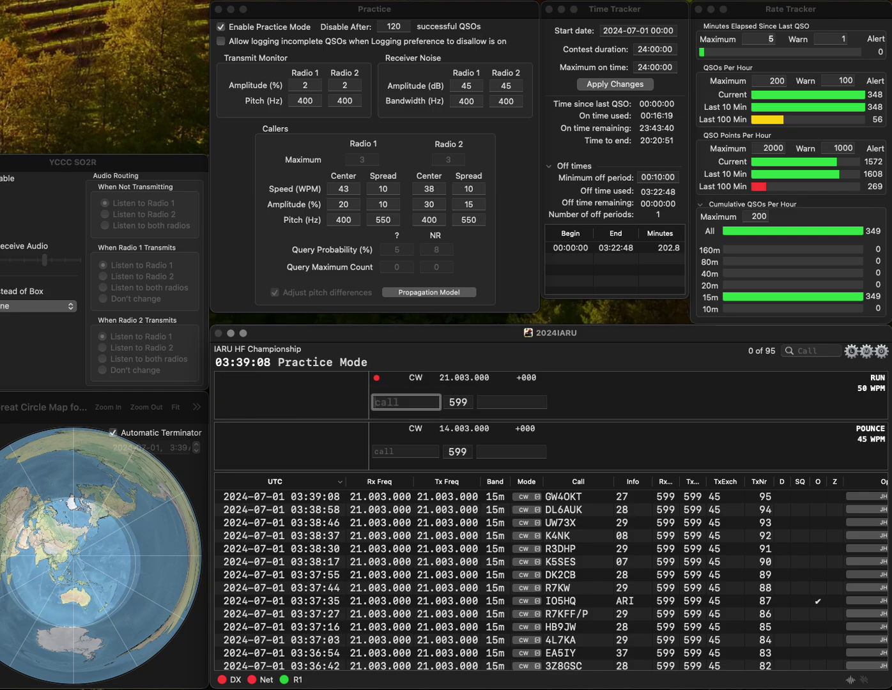
Log a contact on the run radio with RC0AJ, received exchange 32.
text(RC0AJ)
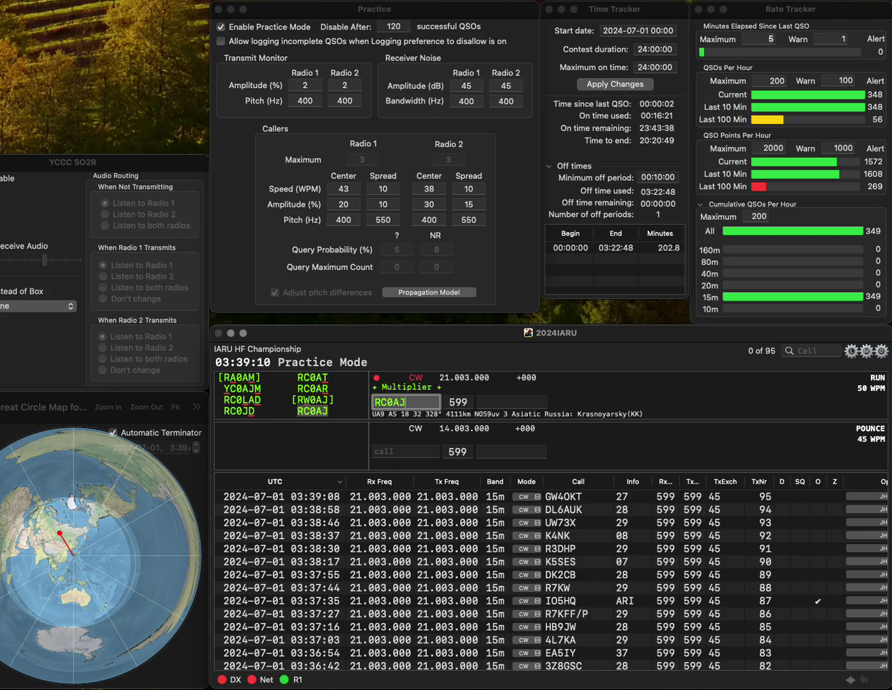
key(Return)
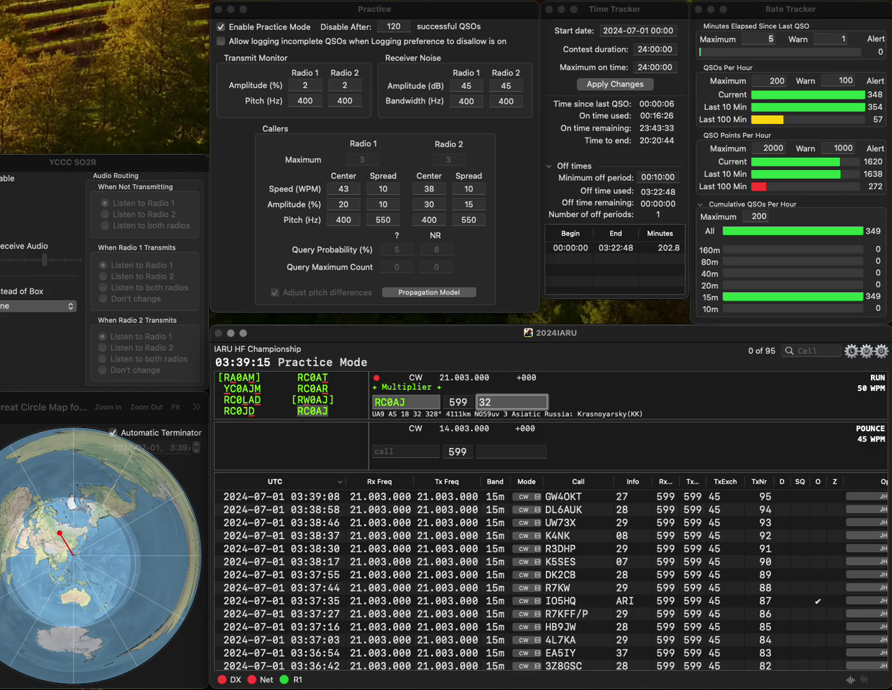
key(Return)
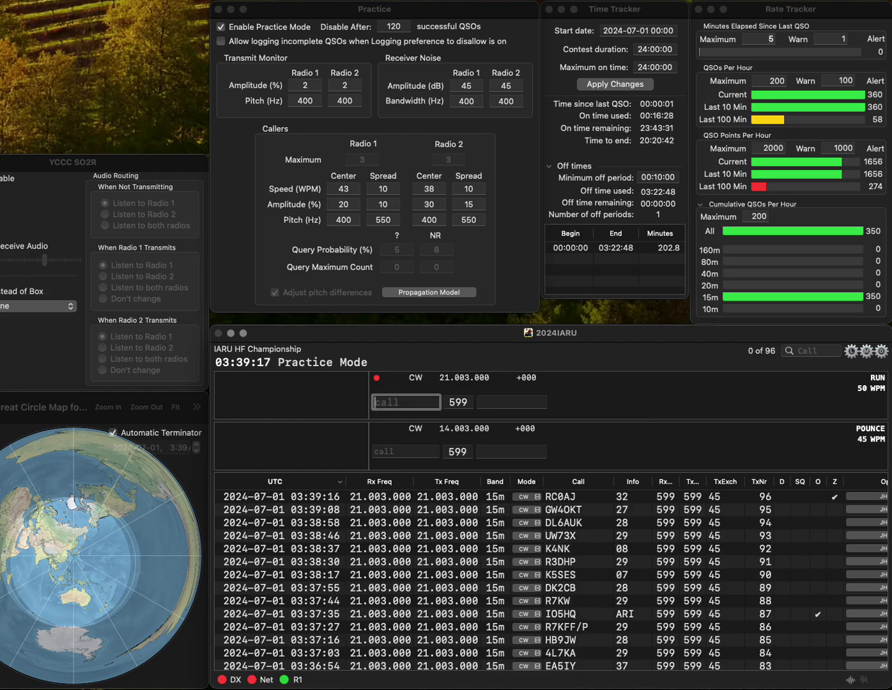
text(3EX)
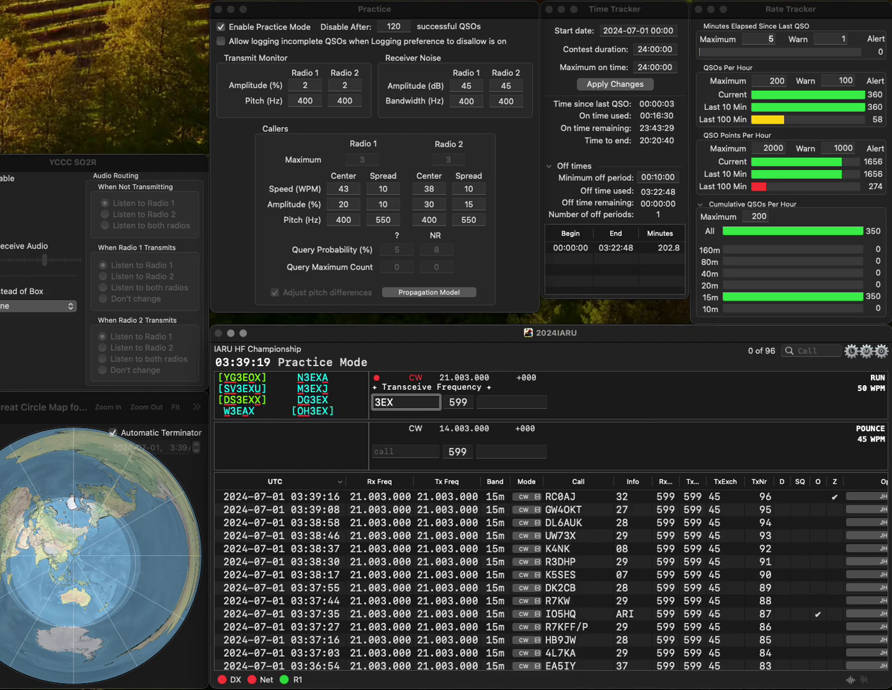
text(E)
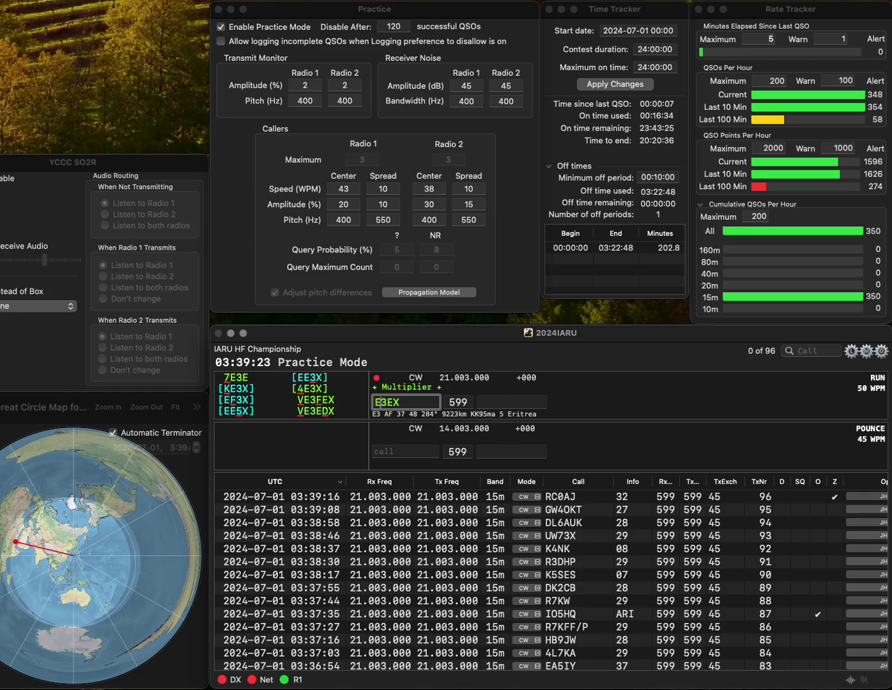
text(I)
key(Delete)
key(Delete)
key(Delete)
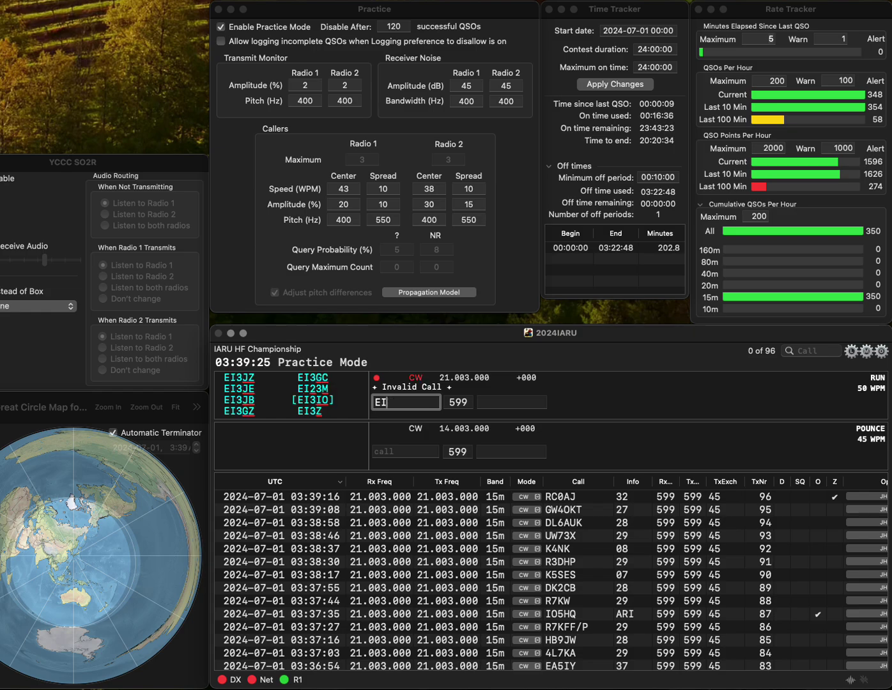
text(1J)
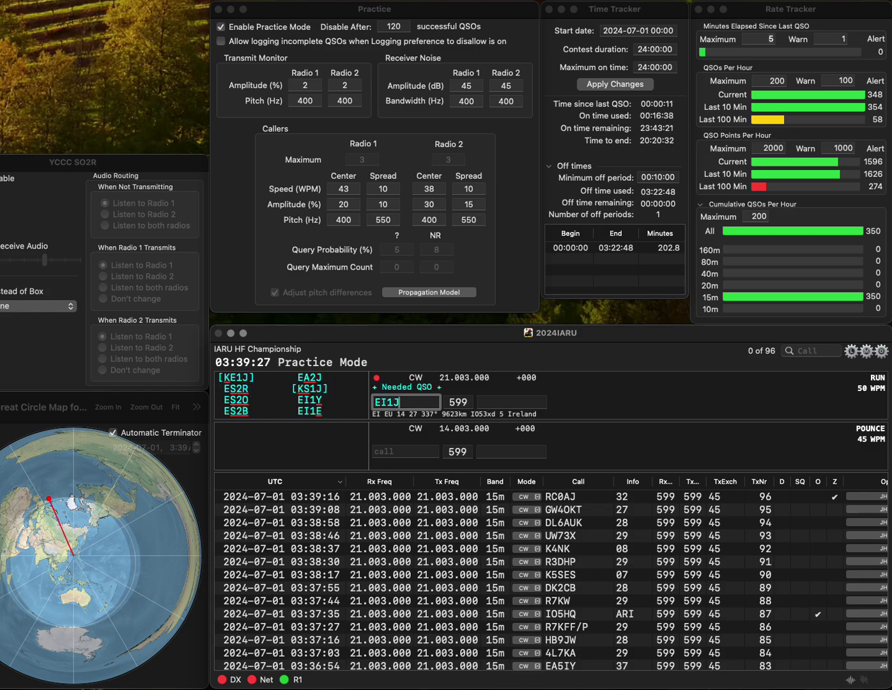
text(/P)
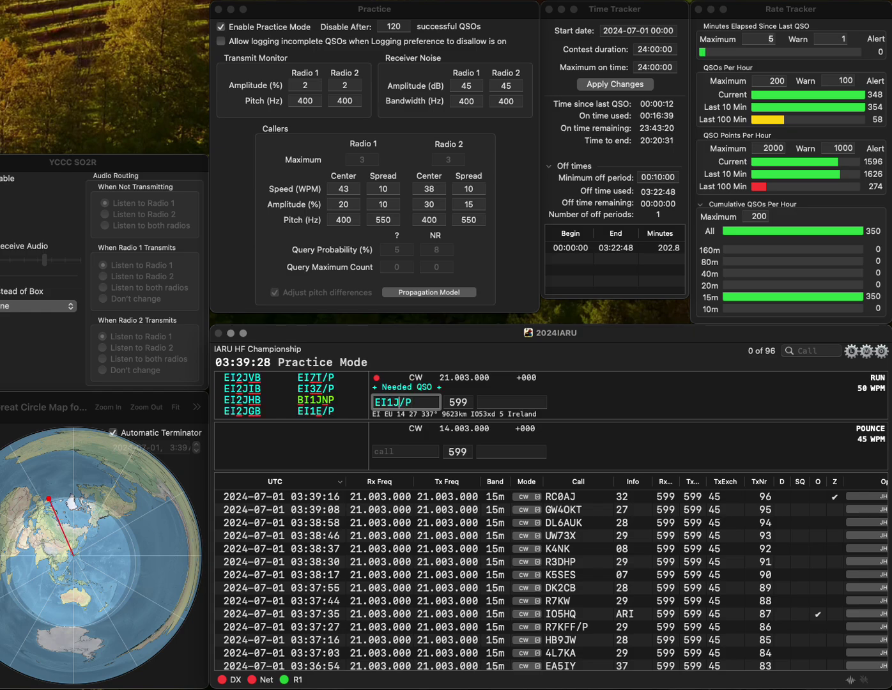
Correct the run radio's call sign to EI1E/P and log the contact with received exchange 27.
key(BackSpace)
text(E)
key(Return)
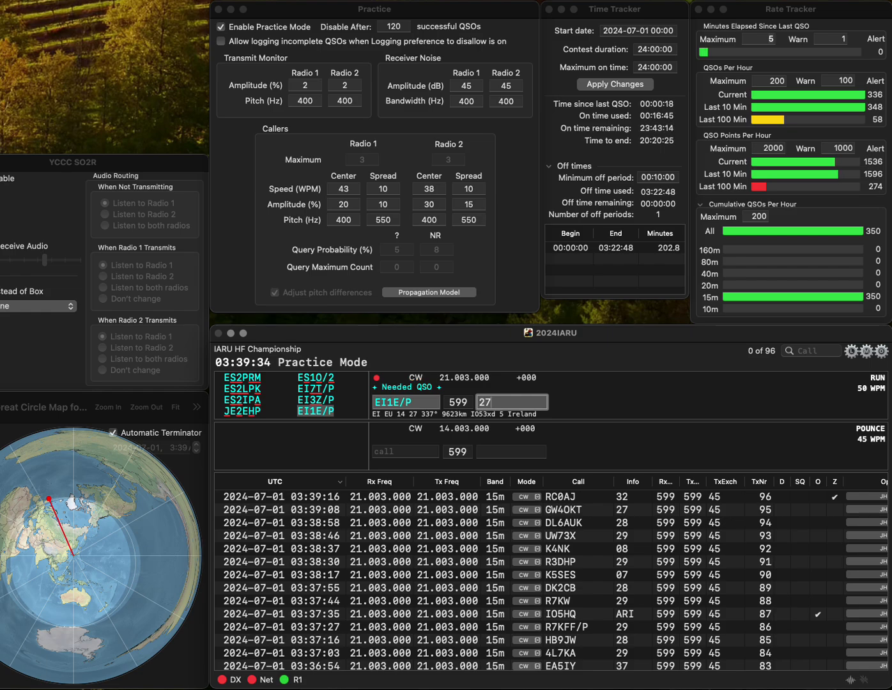
key(Return)
text(RA)
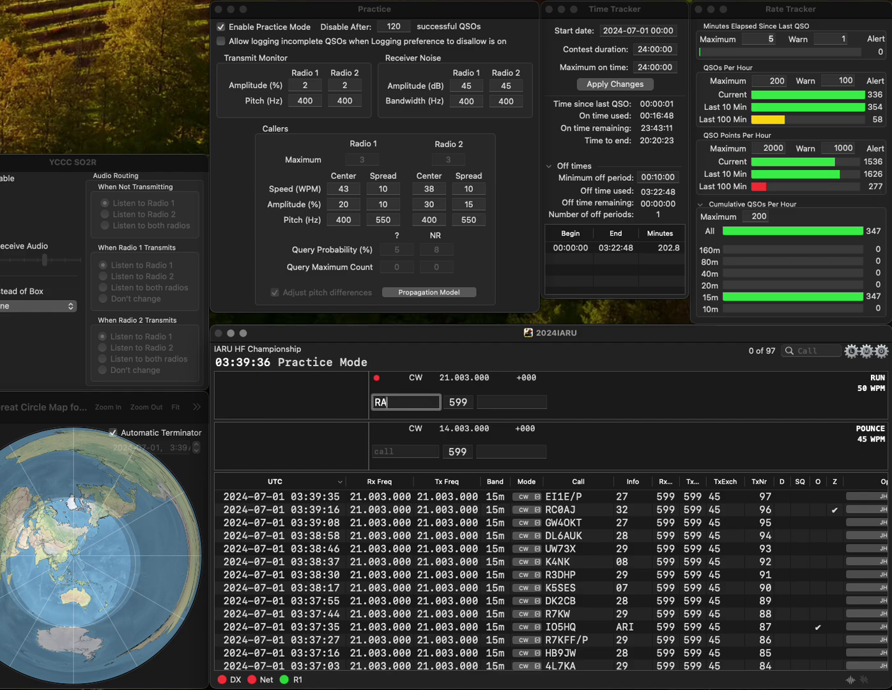
text(4ACX)
key(Return)
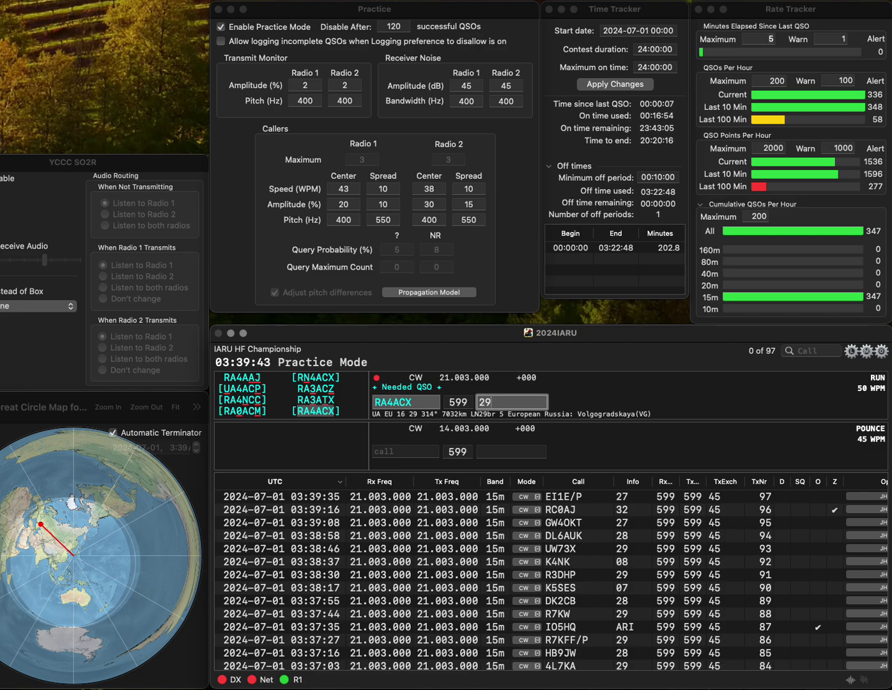
key(Return)
Log contacts on the run radio with IK6TOS and IK1TTD, each with received exchange 28.
text(IK6TOS)
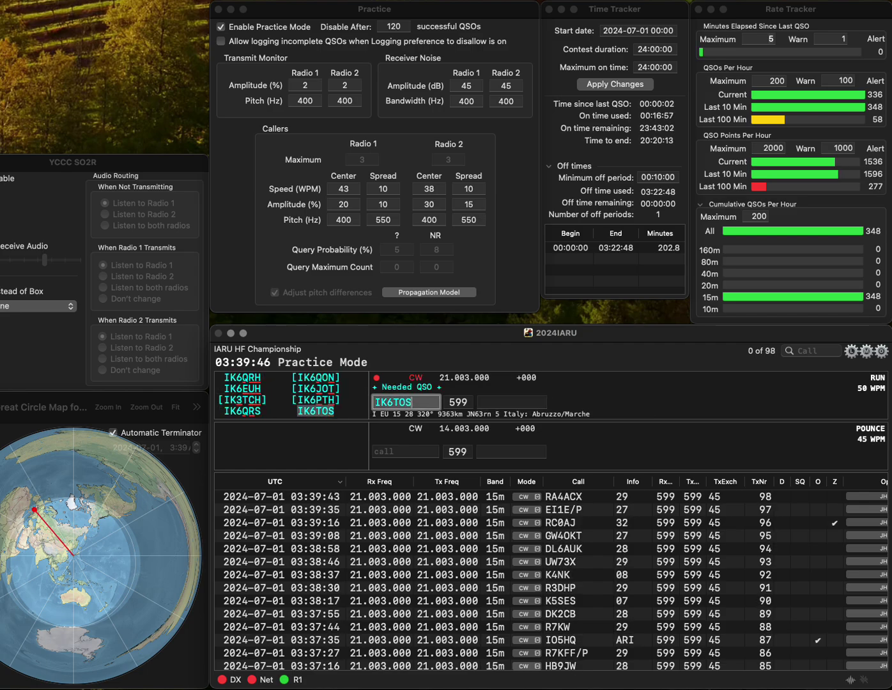
key(space)
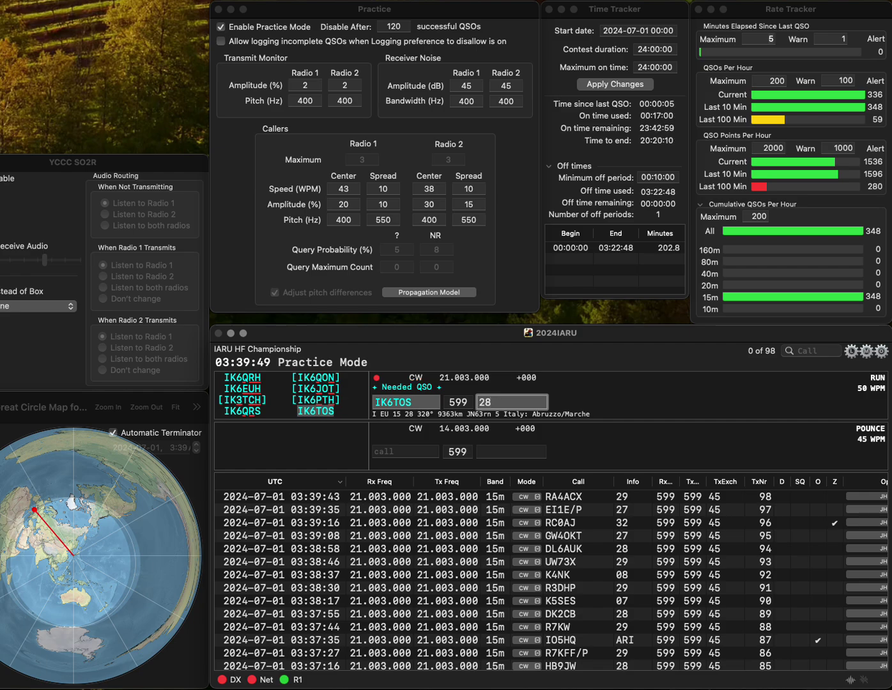
key(Return)
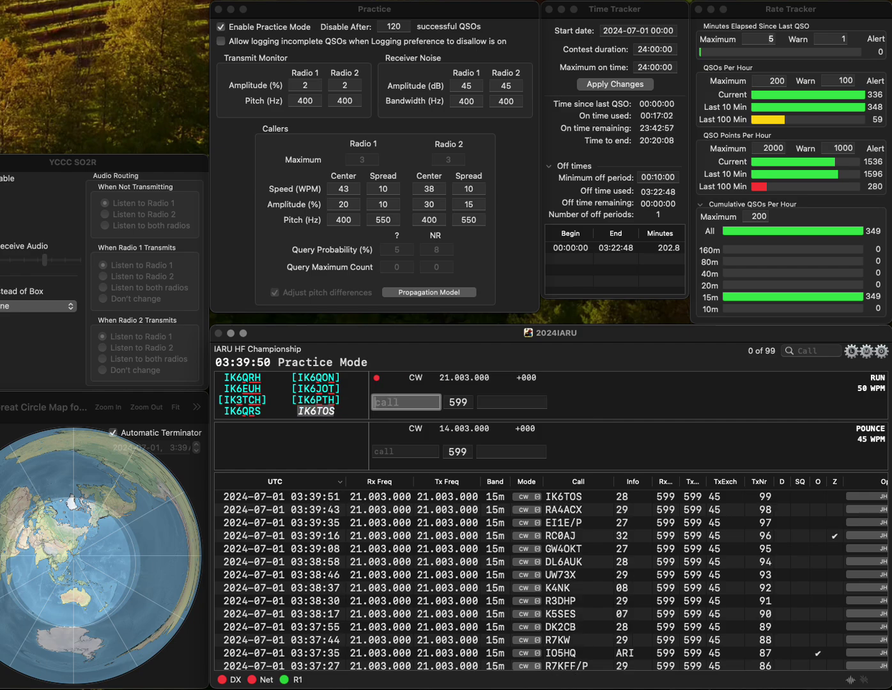
text(IK1TTD)
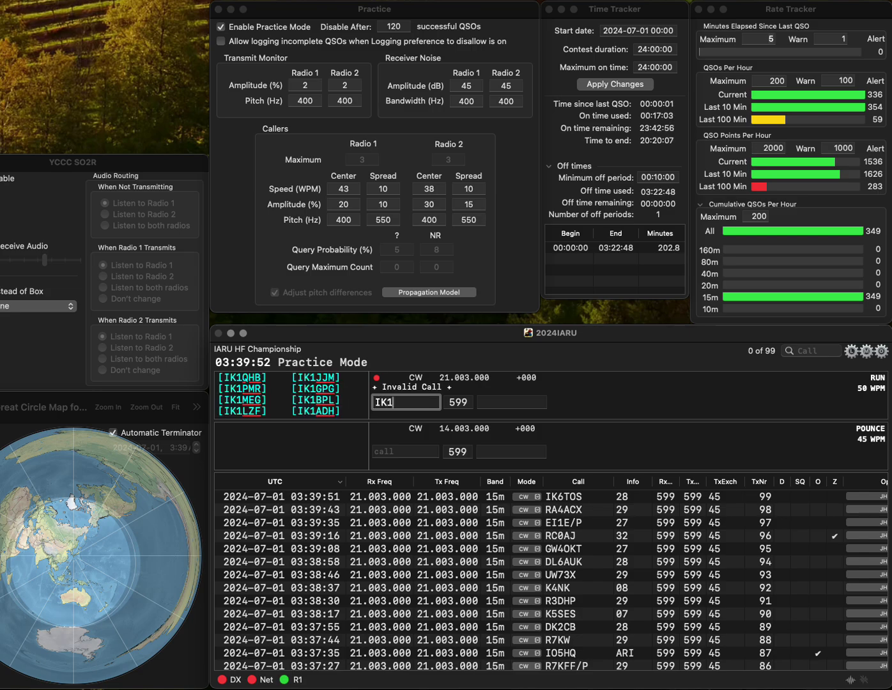
key(Return)
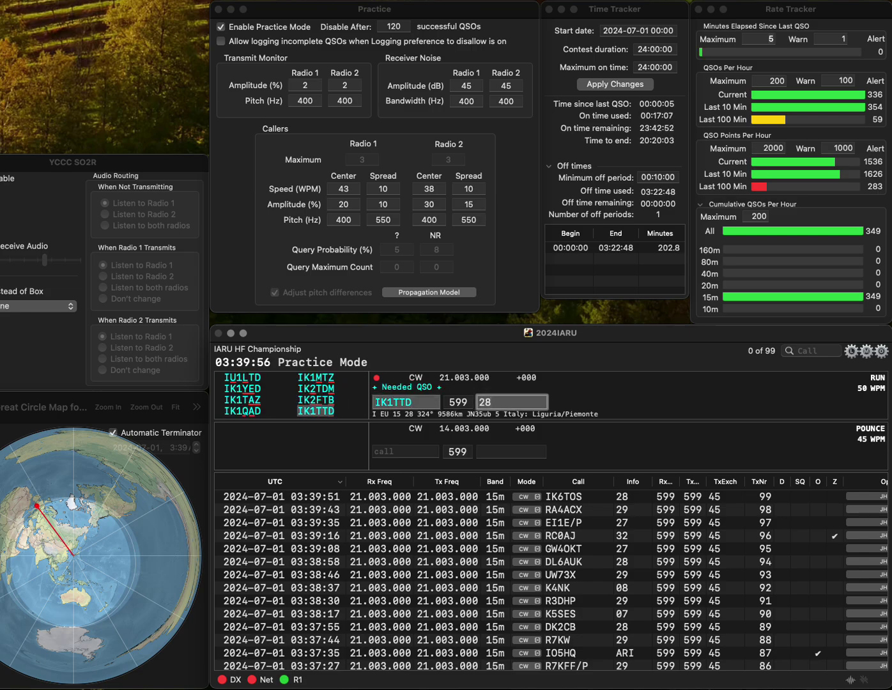
key(Return)
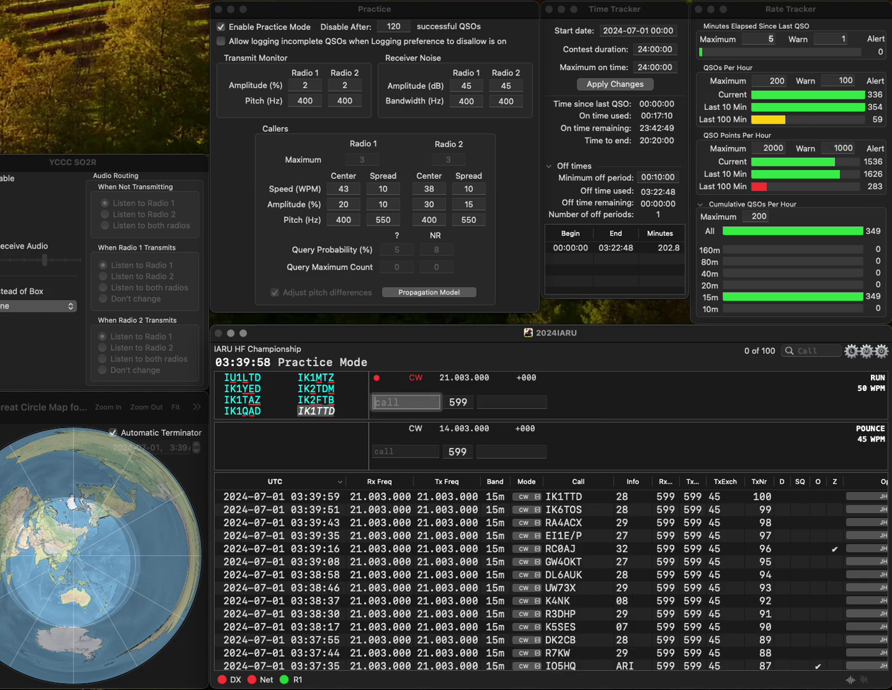
text(DL7)
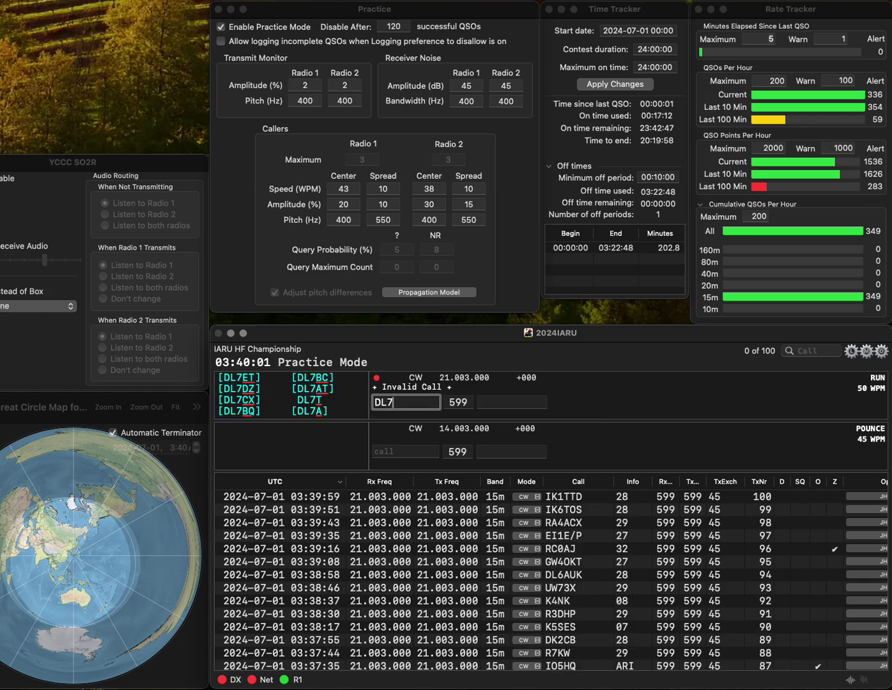
text(UGO)
key(space)
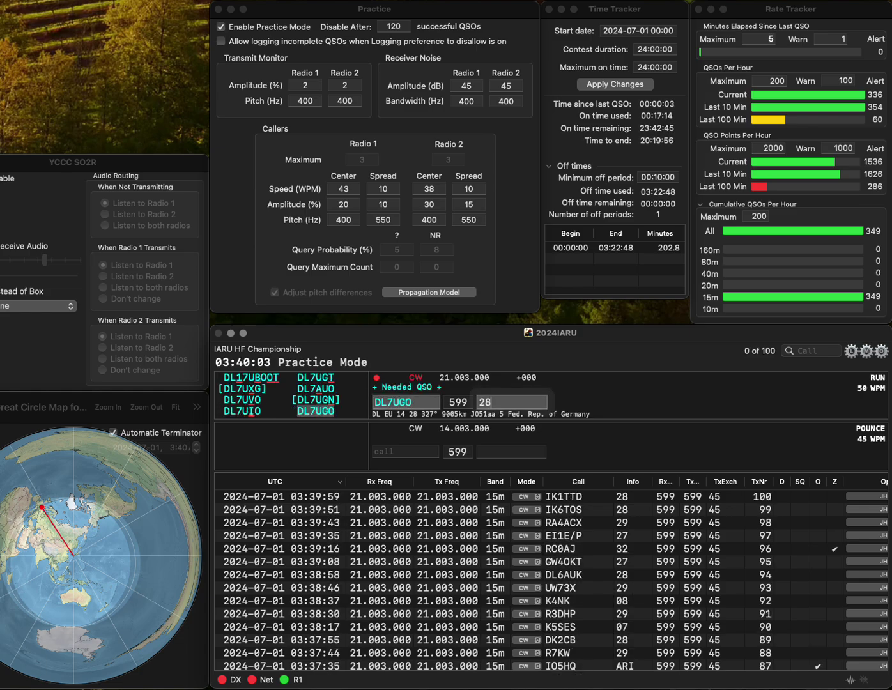
text(28)
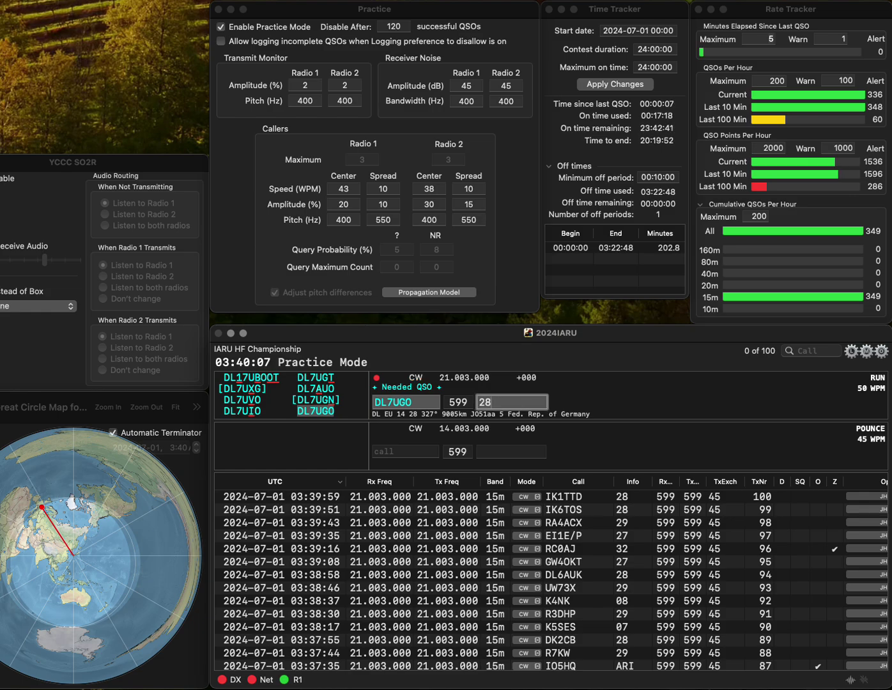
key(Return)
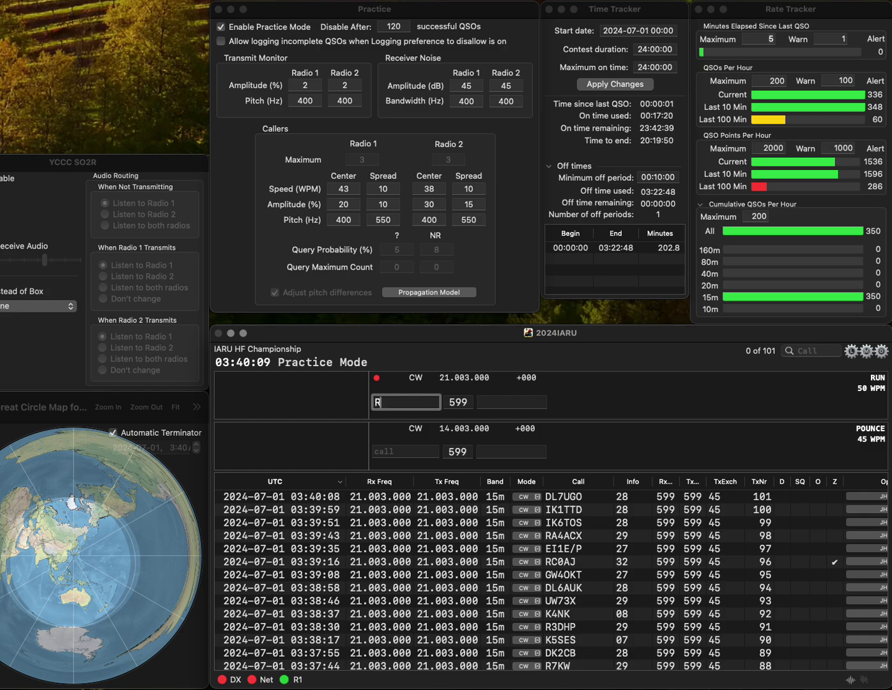
Log a contact on the run radio with R9YCY, received exchange 31.
text(R9YCY)
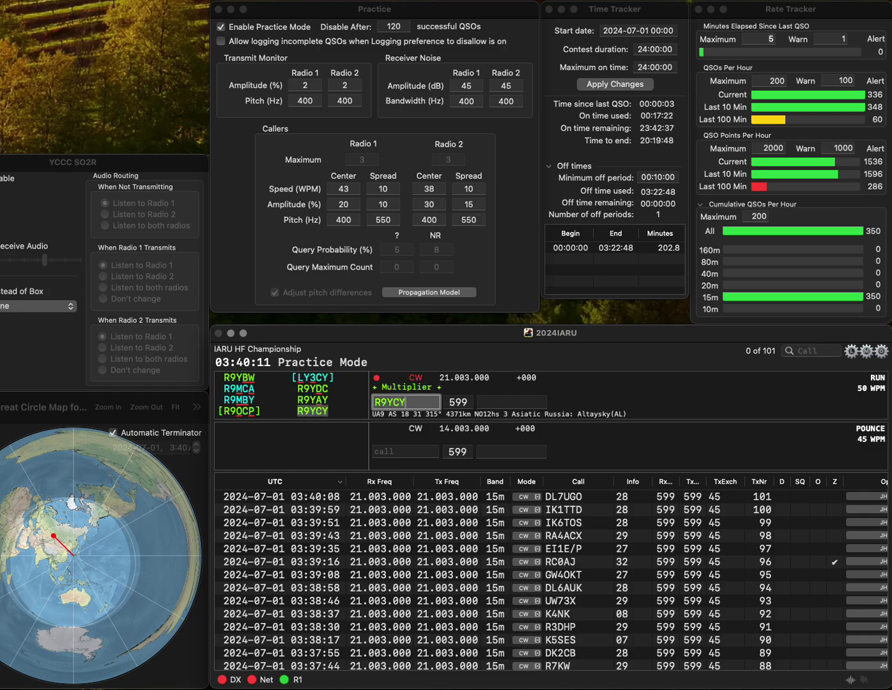
key(space)
text(31)
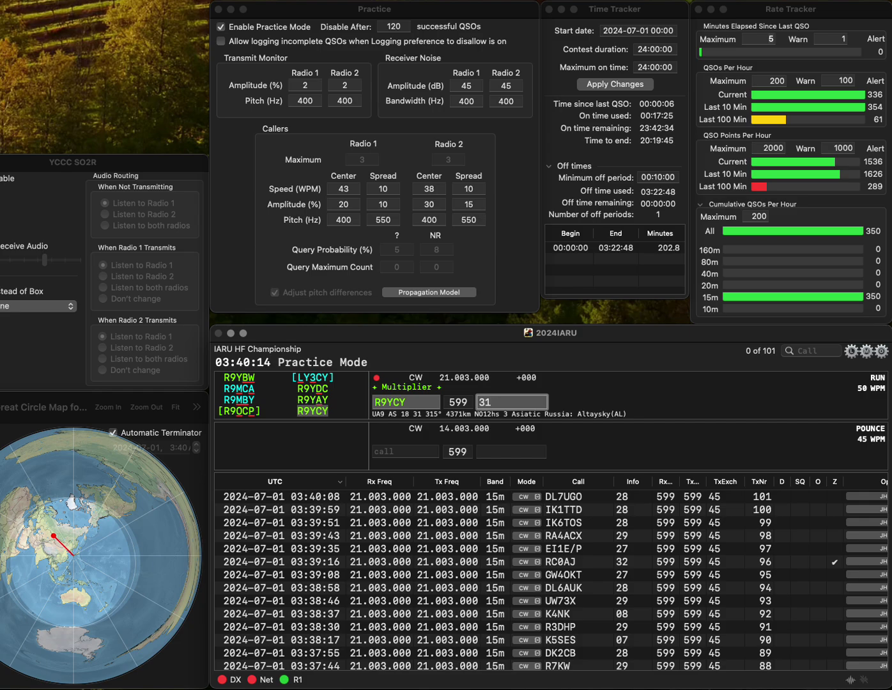
key(Return)
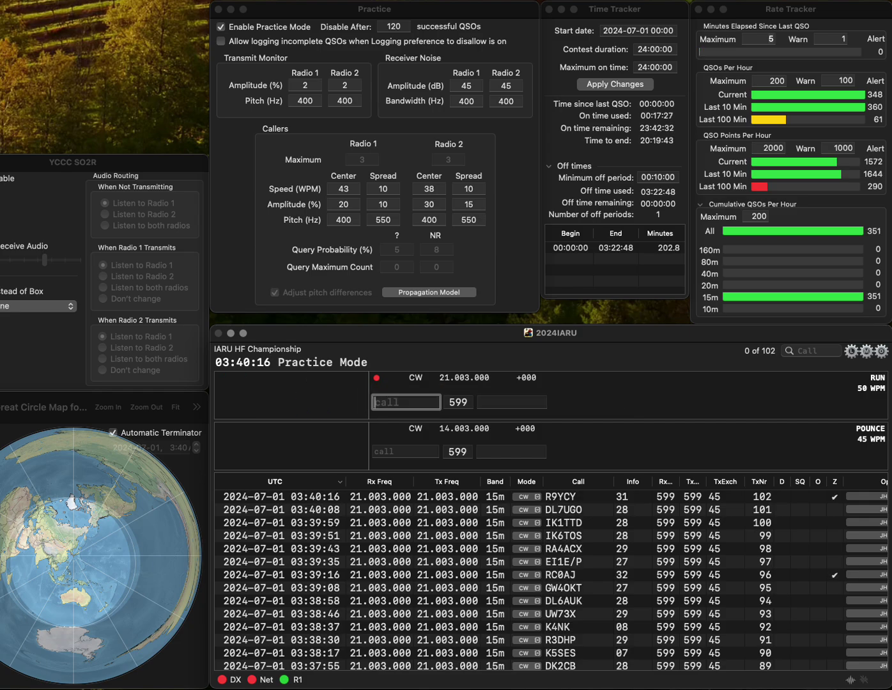
Log contacts on the run radio with TM8AB and PD8GB, each with received exchange 27.
text(TM8AB)
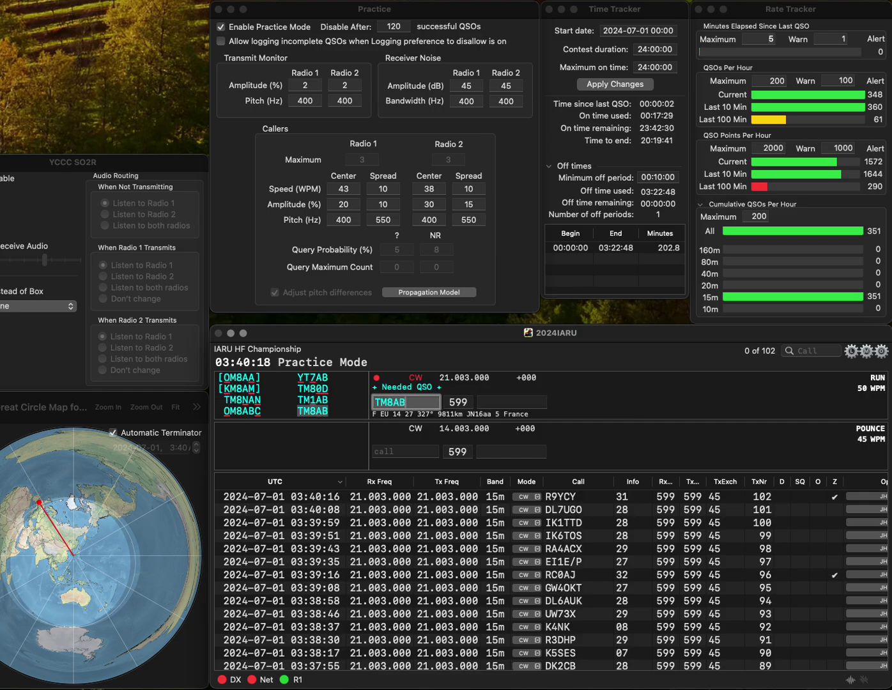
key(Return)
text(27)
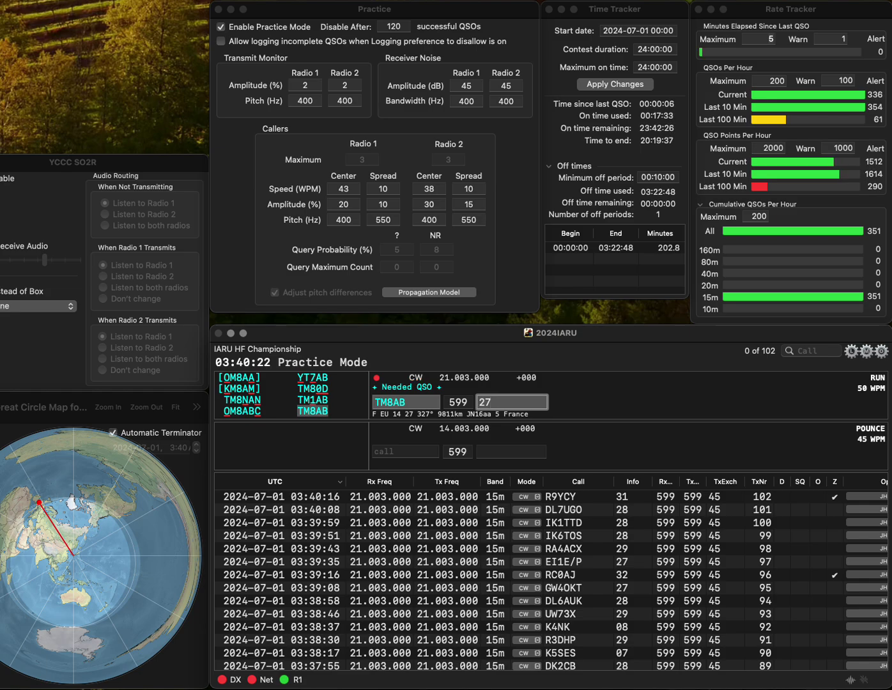
key(Return)
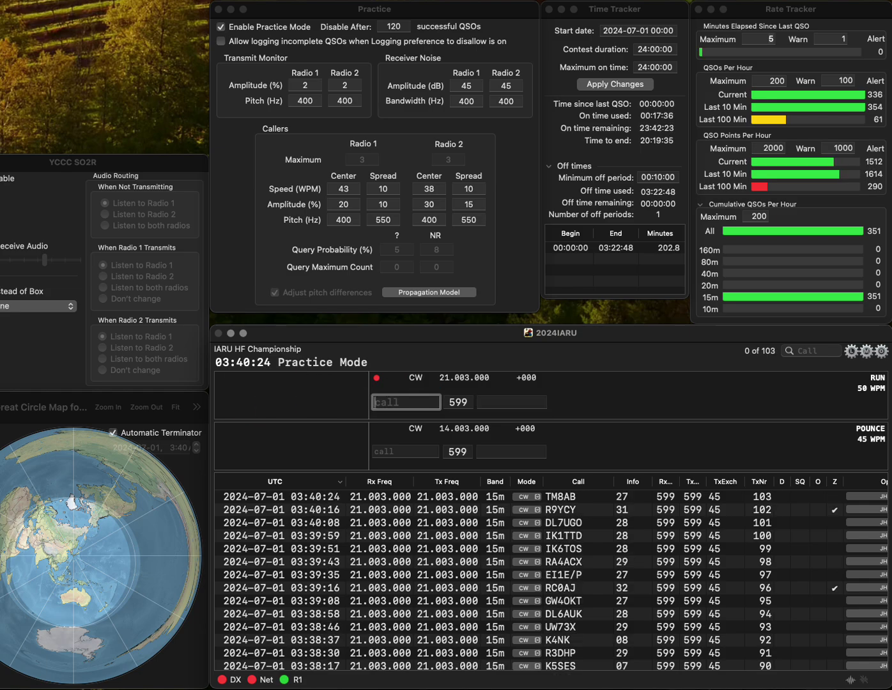
text(PD)
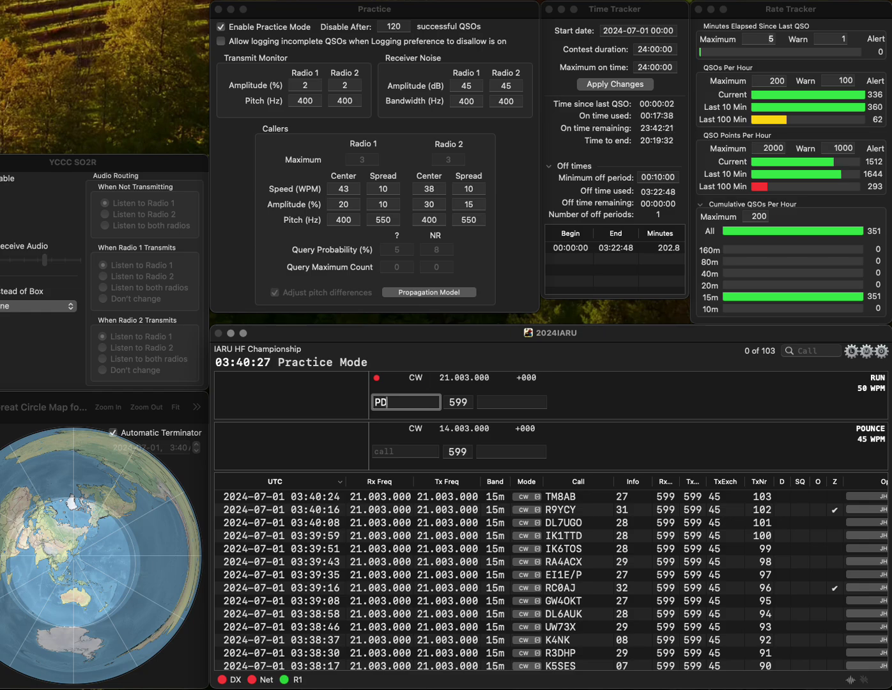
text(8GB)
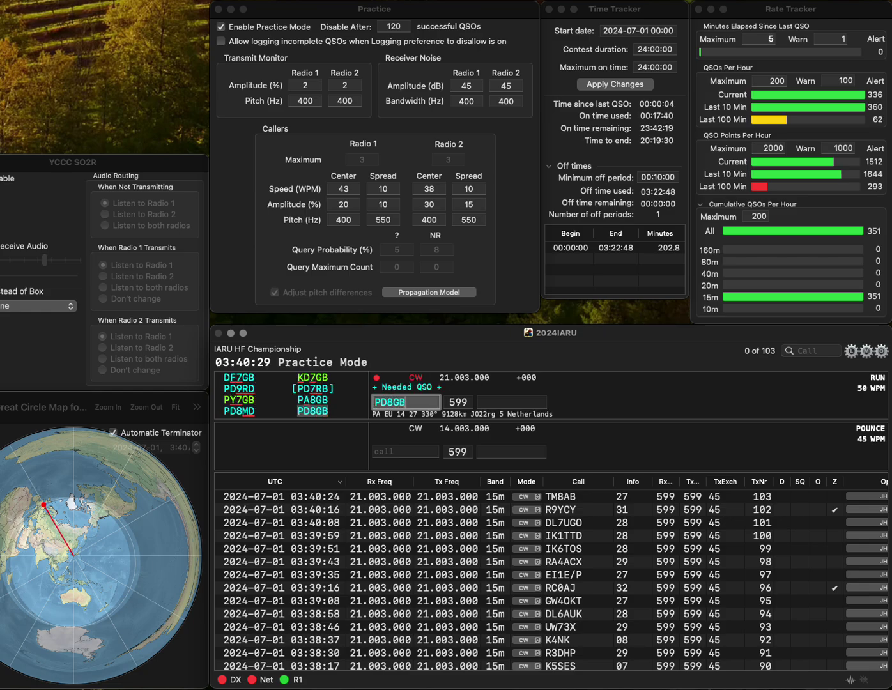
key(space)
text(27)
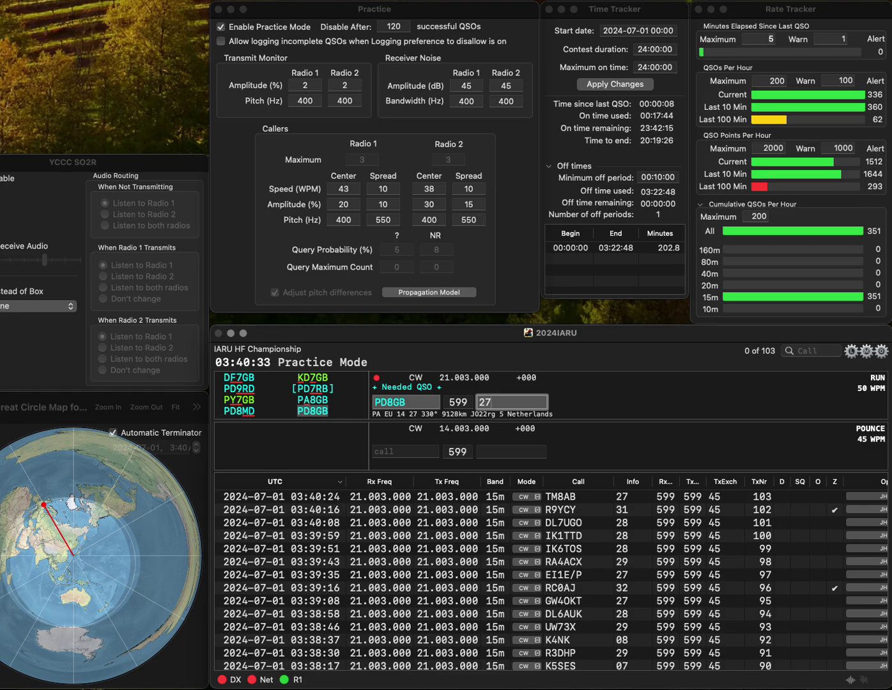
key(Return)
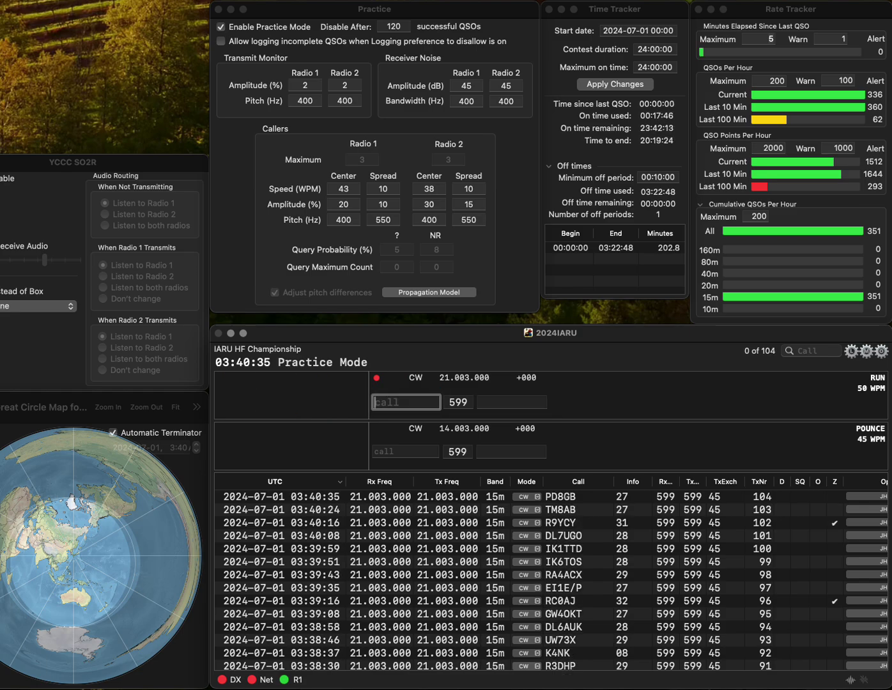
Log a contact on the run radio with IQ3ME, received exchange 28.
text(IQ3ME)
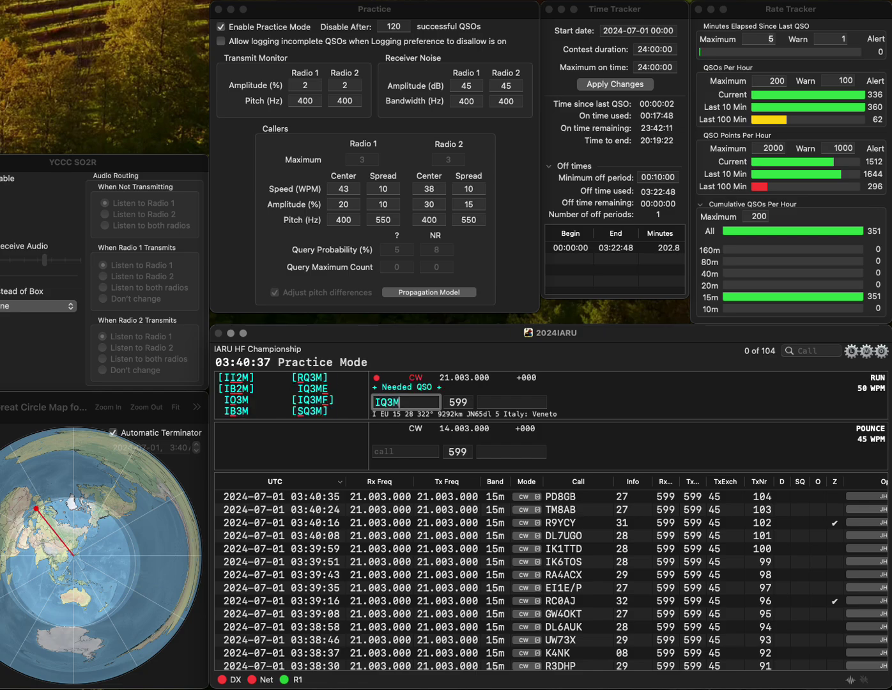
key(space)
text(28)
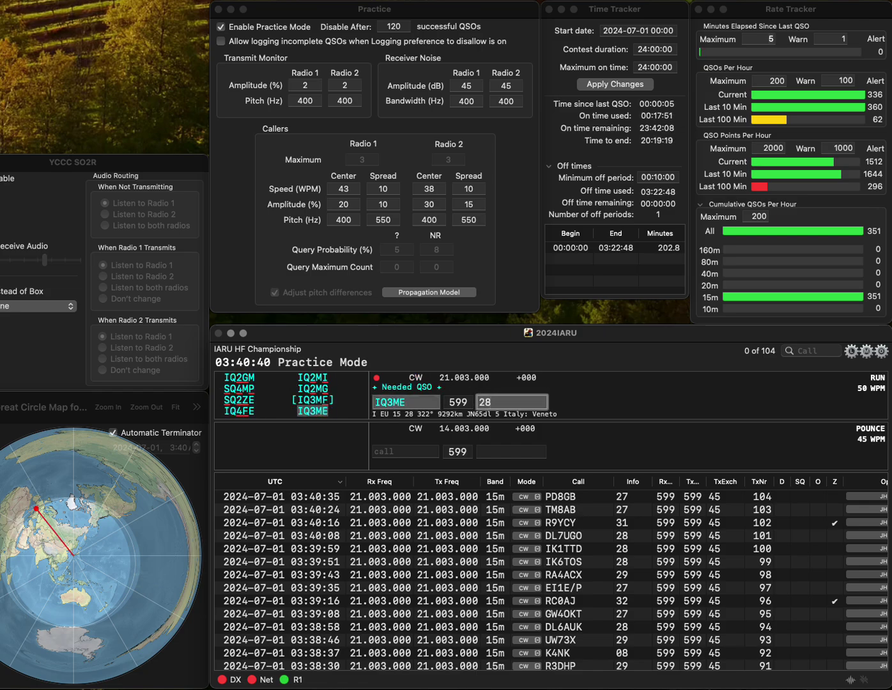
key(Return)
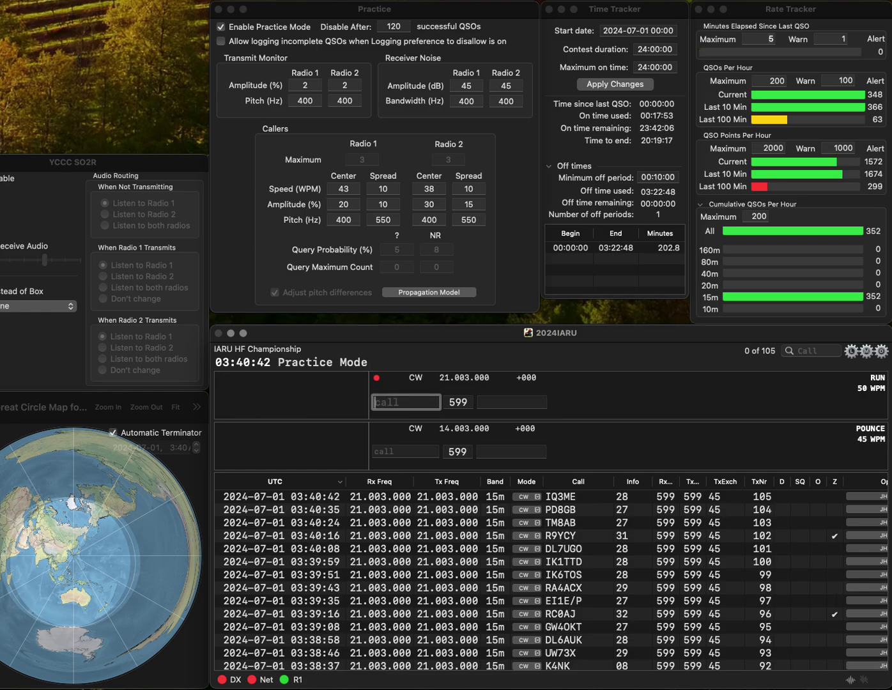
text(KBKA)
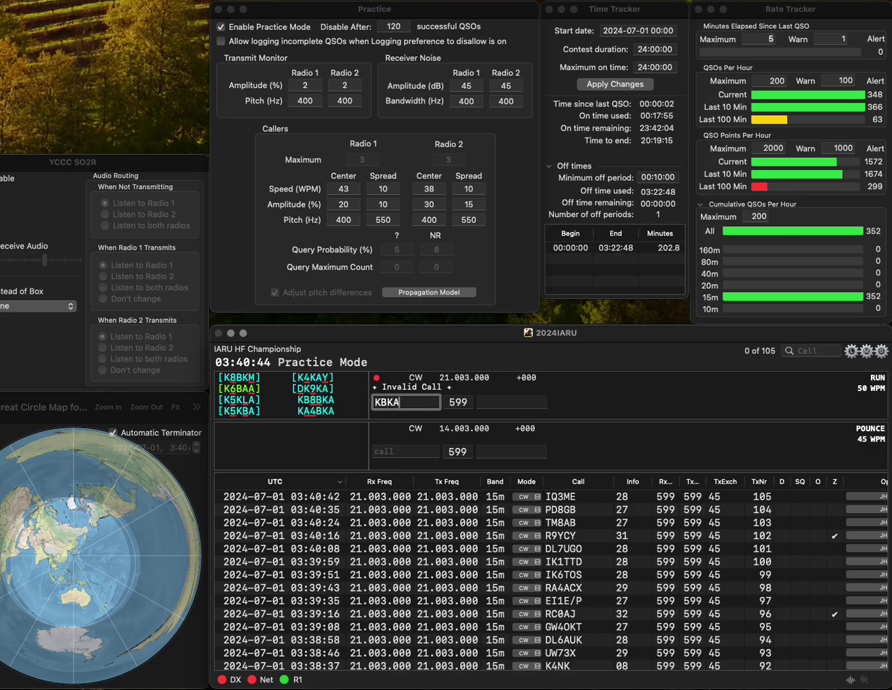
key(Return)
key(BackSpace)
key(BackSpace)
key(BackSpace)
key(BackSpace)
text(K)
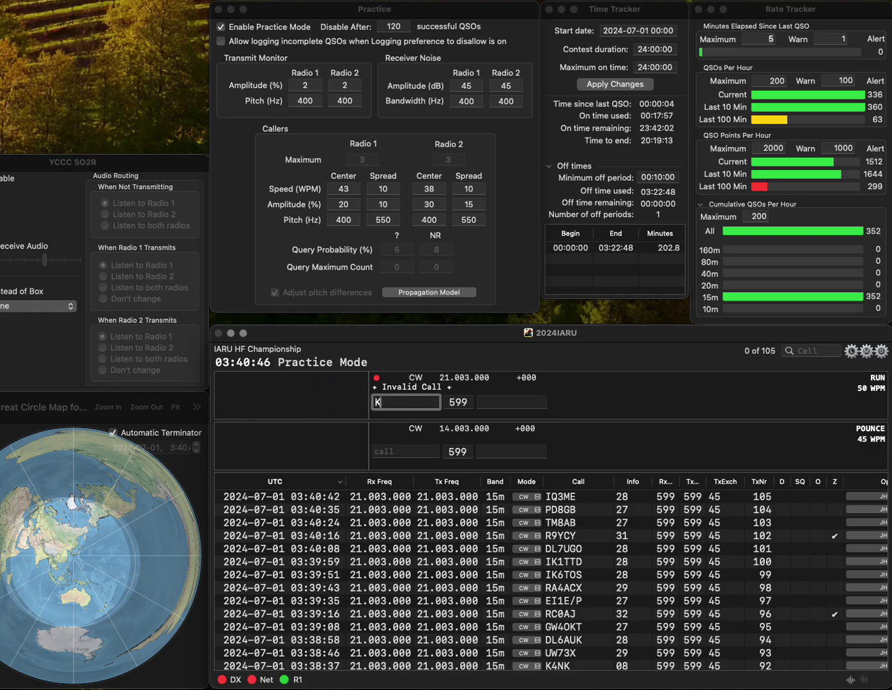
text(6KUK)
key(space)
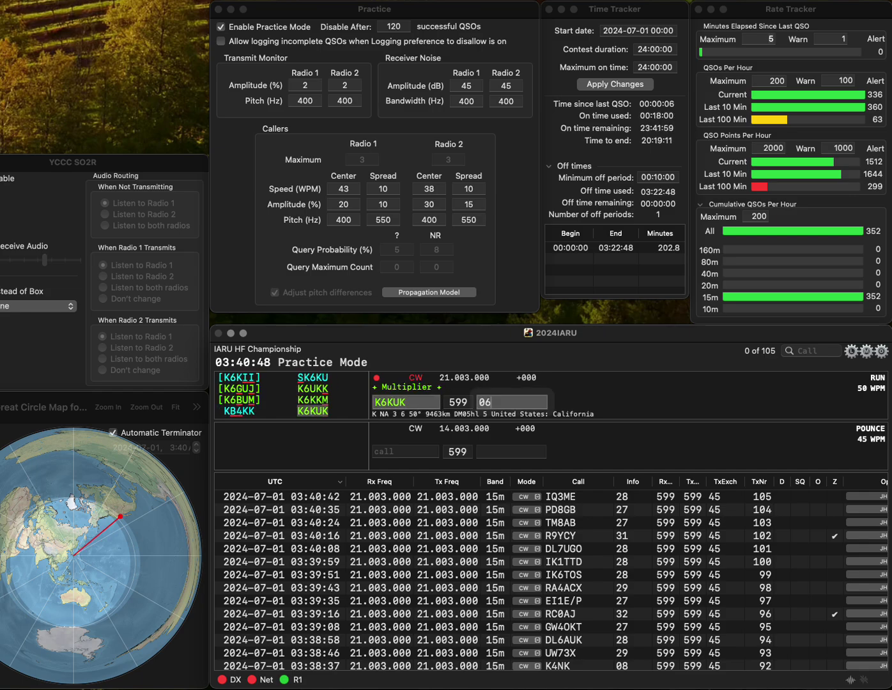
text(06)
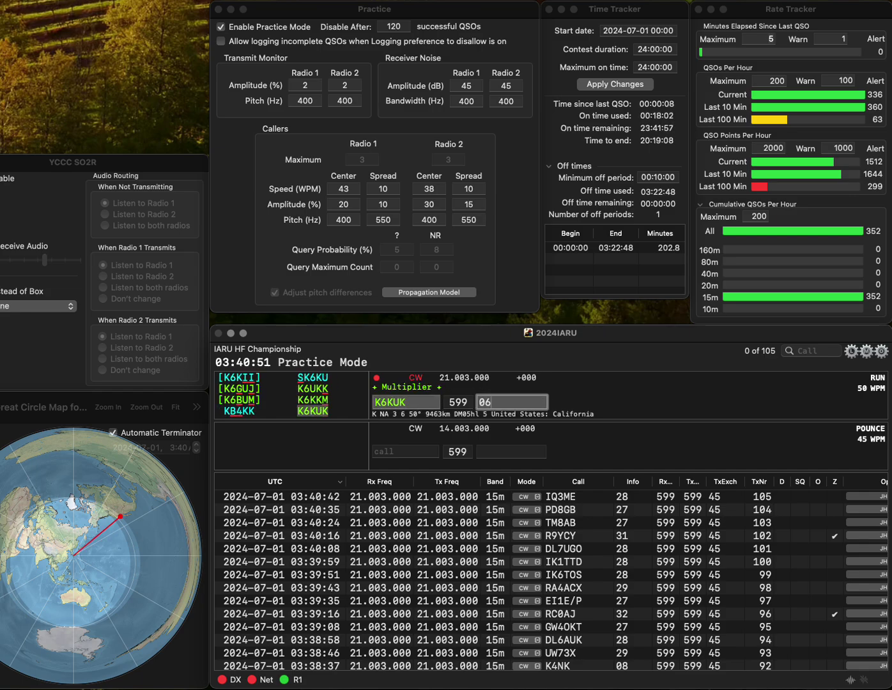
key(Return)
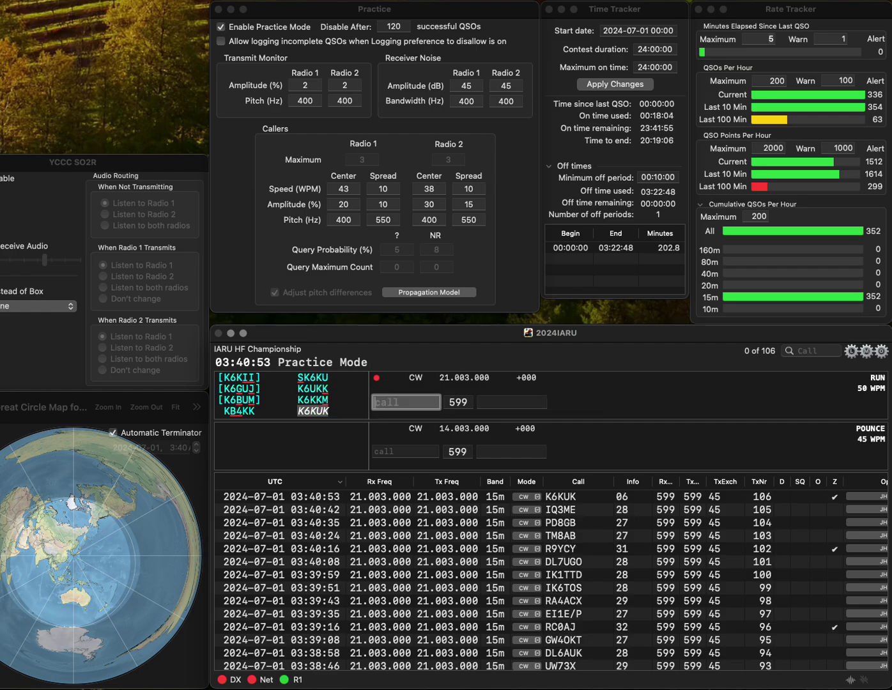
Enter E75Q on the run radio, correct the call sign to E7HQ and log the contact with received exchange ARABH.
text(E7)
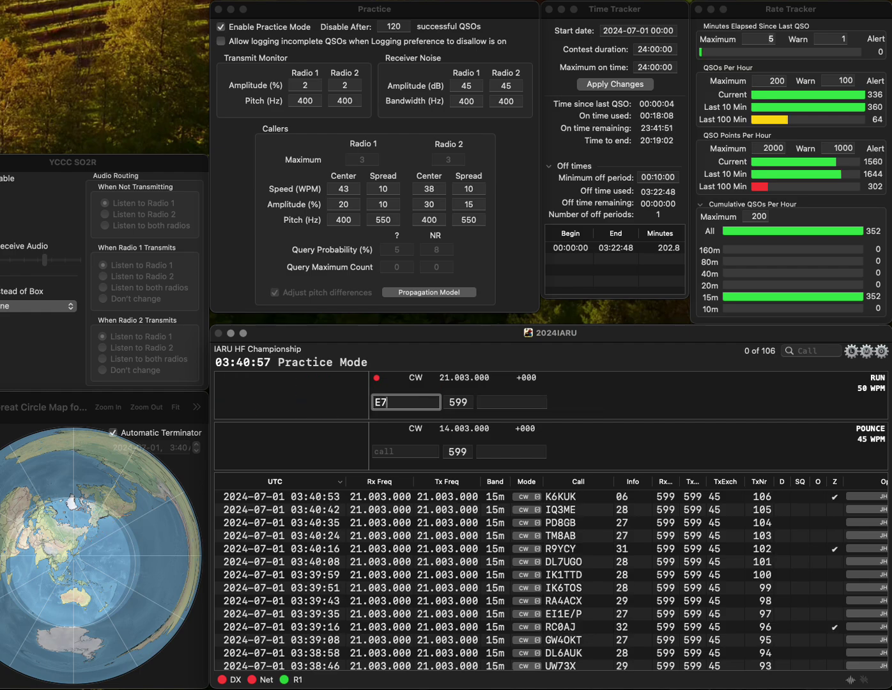
text(5Q)
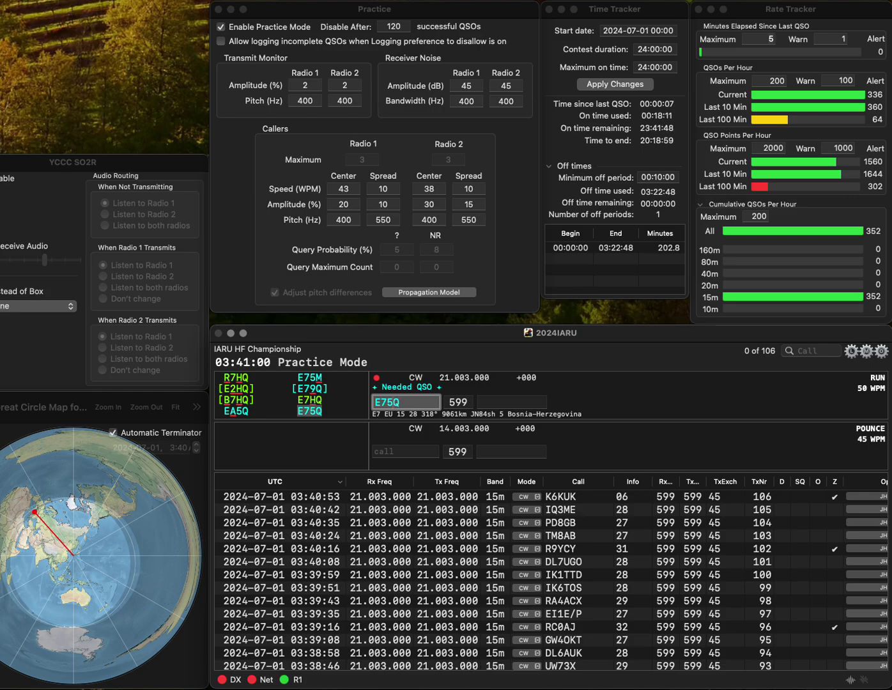
key(BackSpace)
key(BackSpace)
text(HQ)
key(Return)
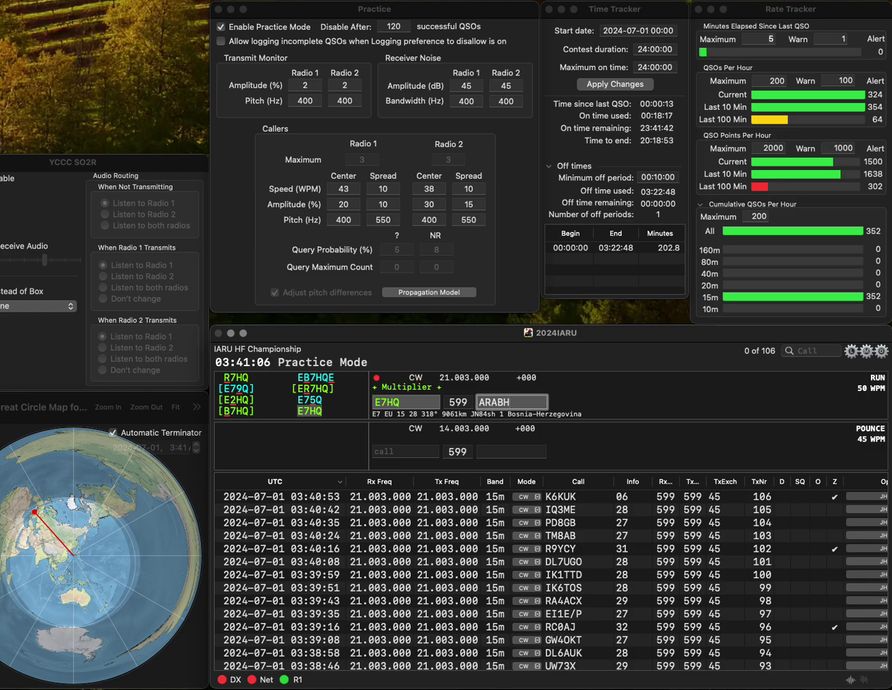
key(Return)
Log a contact on the run radio with YO3LR, received exchange 28.
text(Y)
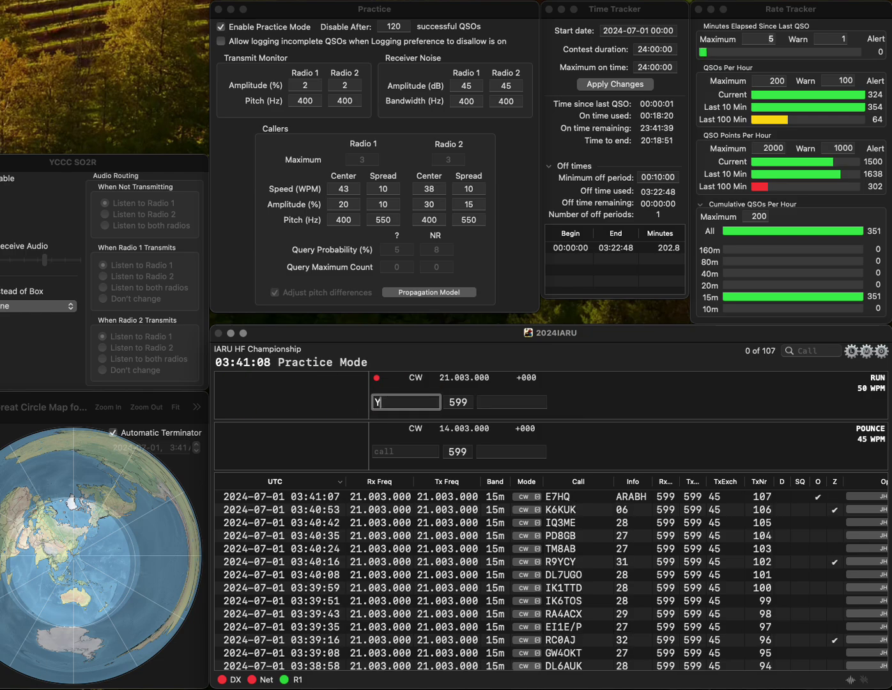
text(O3LR)
key(space)
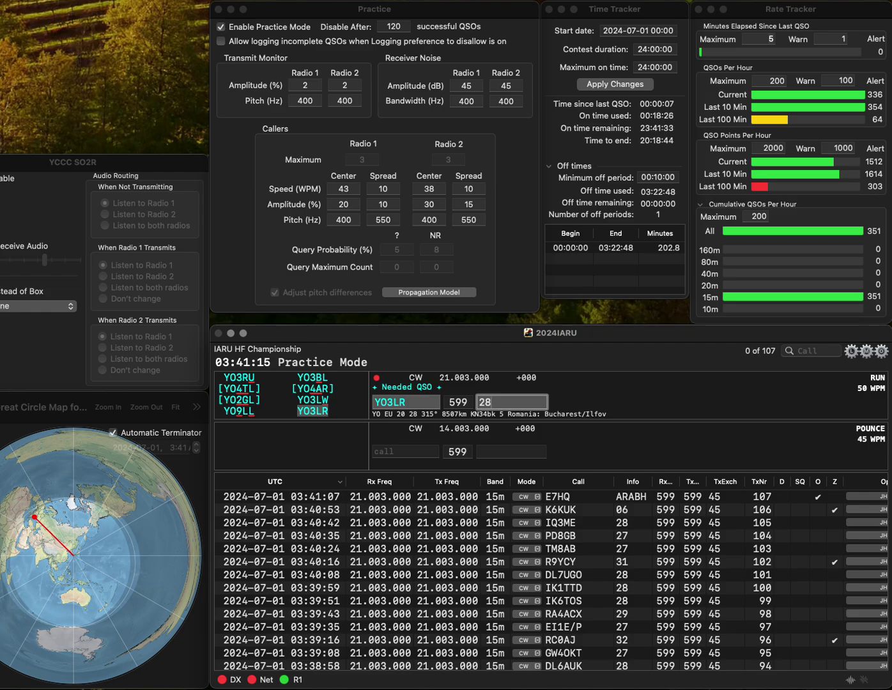
key(Return)
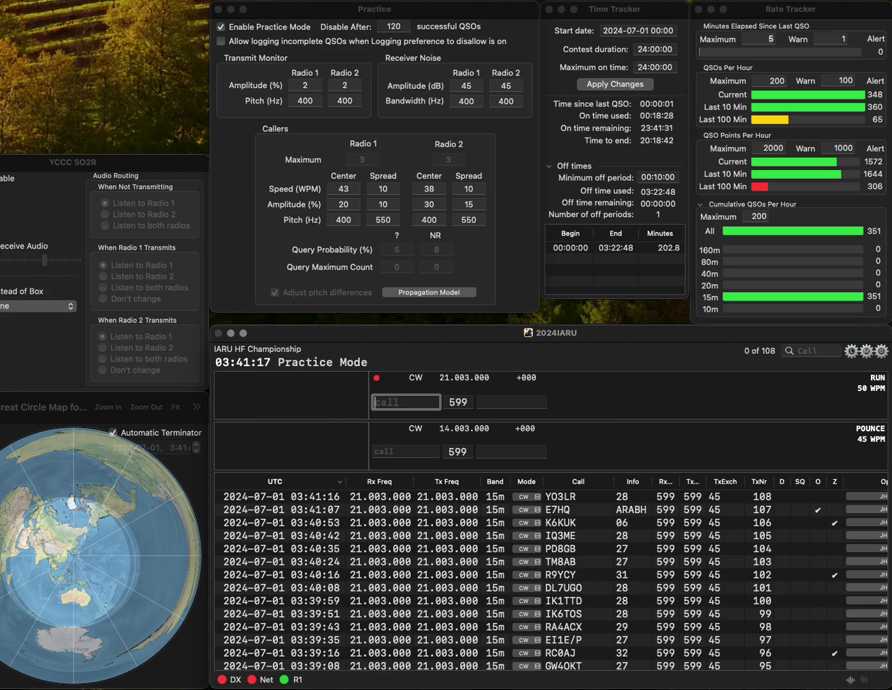
Enter DI1STU as the call sign on the run radio and rework it to DS1STU.
text(DI1STU)
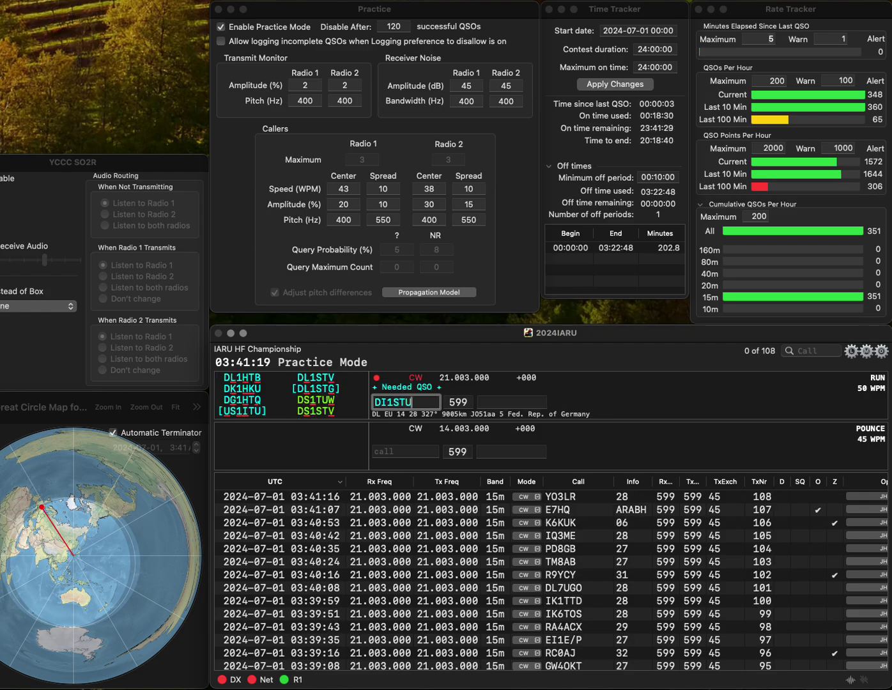
key(Left)
key(Left)
key(Left)
key(Left)
key(BackSpace)
text(S)
click(412, 403)
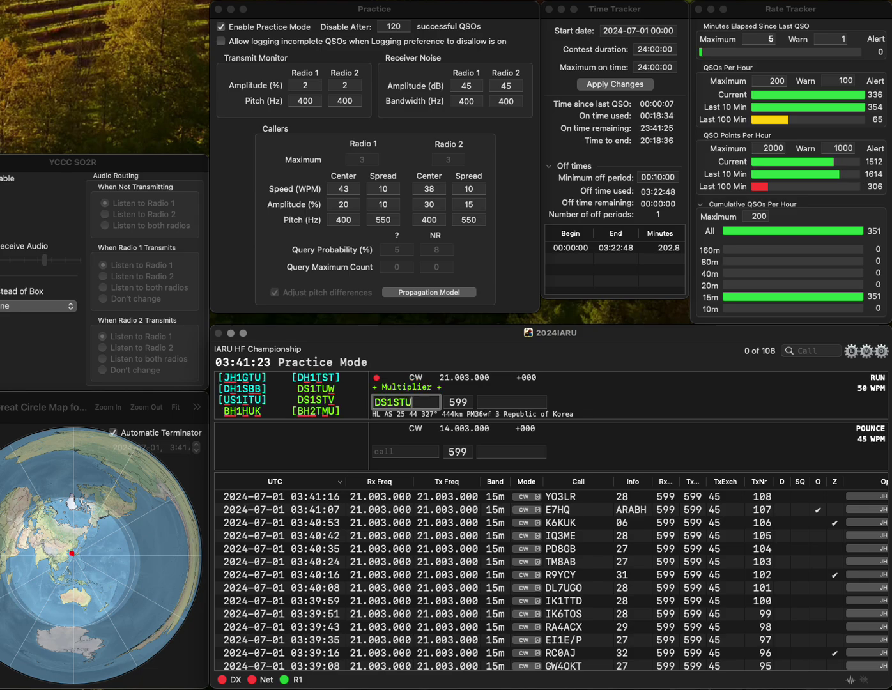
Correct the run radio's call sign to DS1STV and log the contact with received exchange 44.
click(394, 401)
key(BackSpace)
text(V)
key(Return)
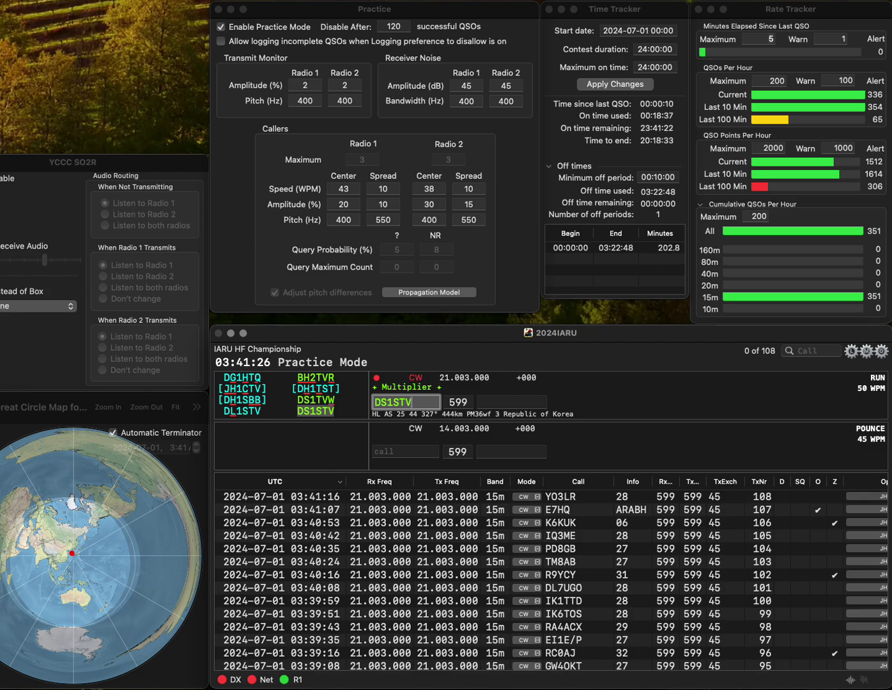
key(Tab)
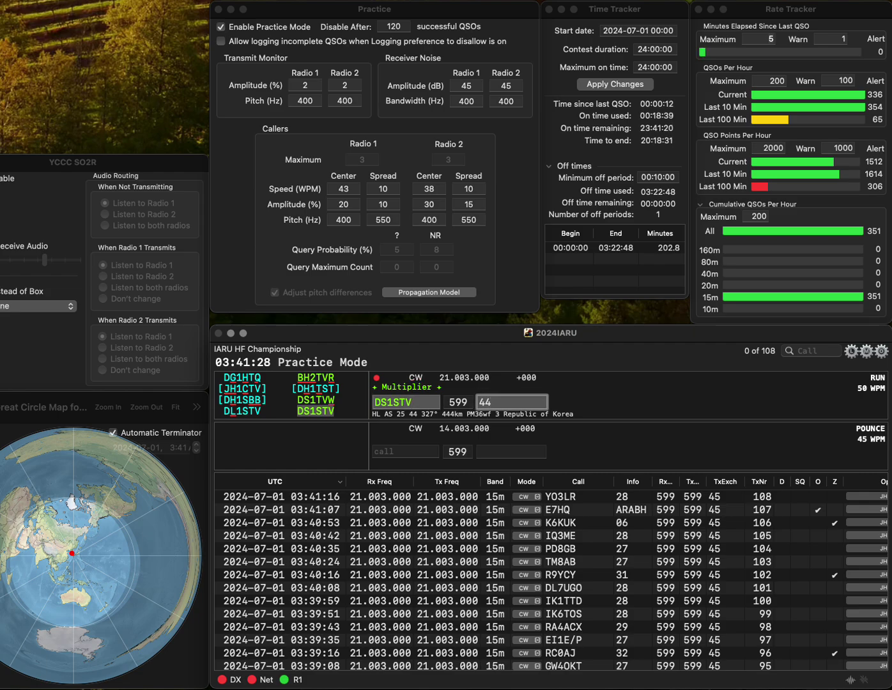
key(Return)
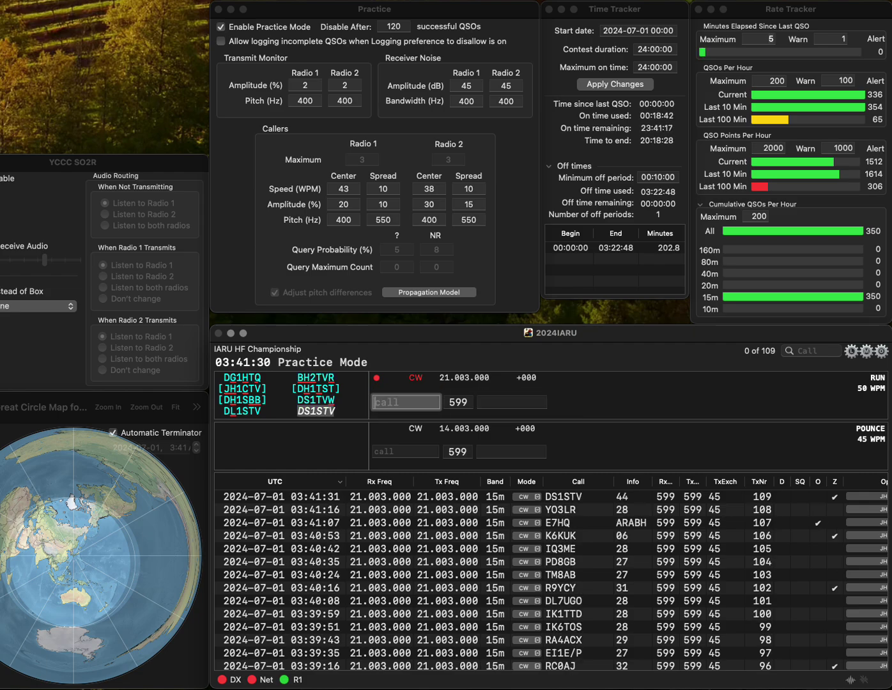
Enter K0HQ on the run radio, correct the call sign to SK0HQ and log the contact with received exchange SSA.
text(K0HQ)
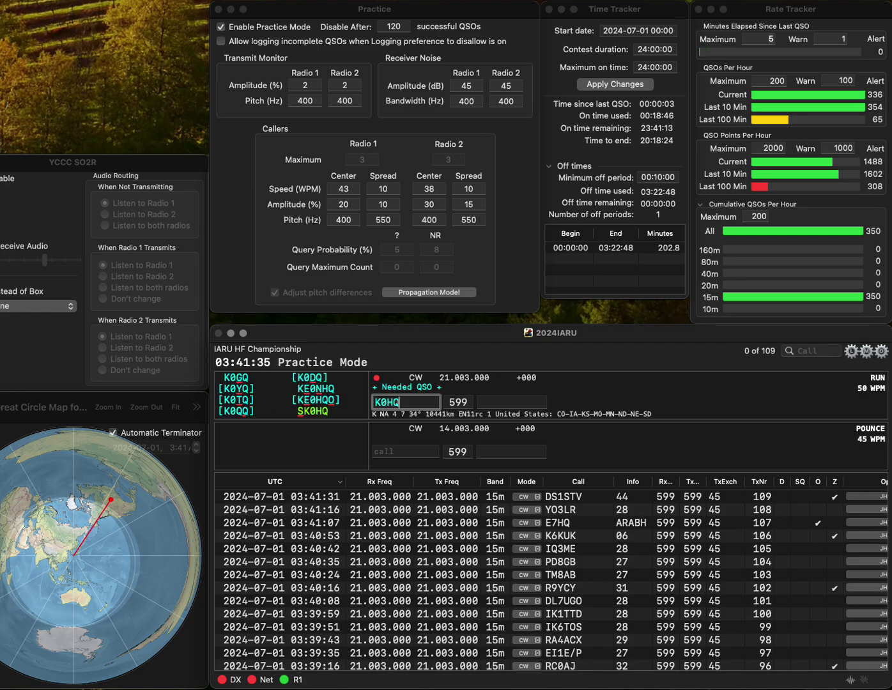
key(Tab)
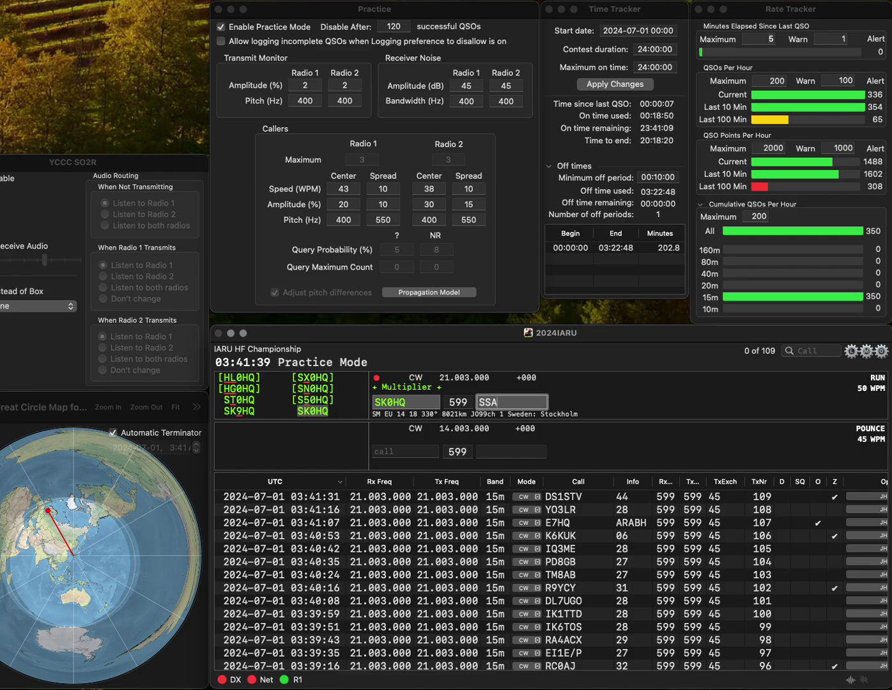
key(Return)
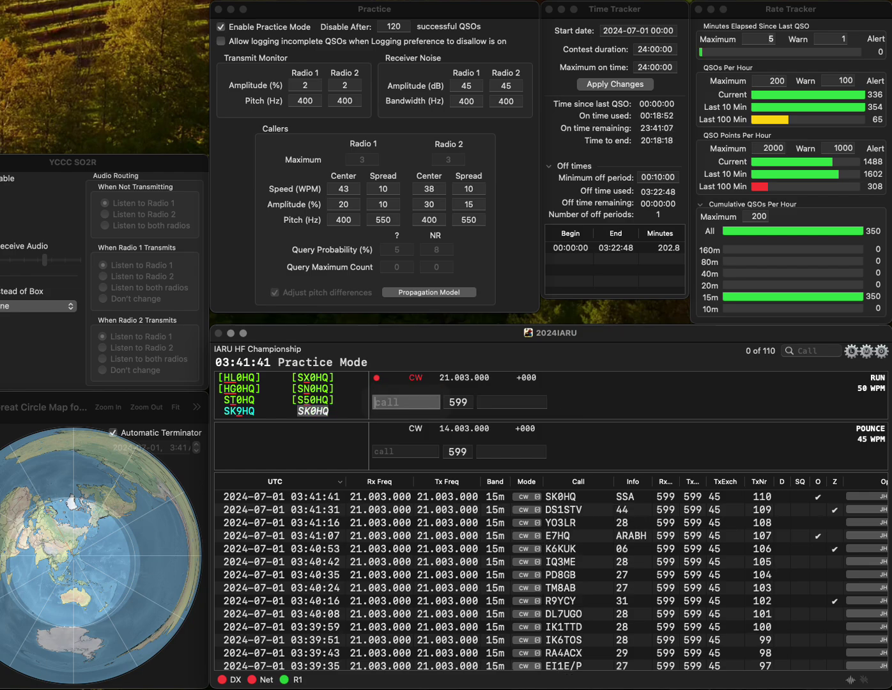
Log a contact on the run radio with I1ZDW, received exchange 28.
text(I1ZDW)
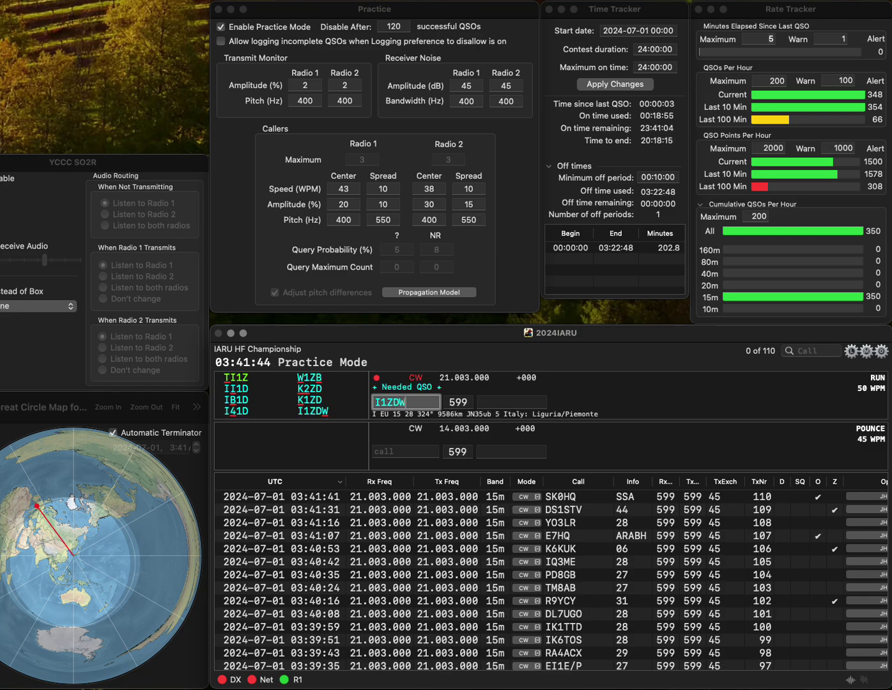
key(space)
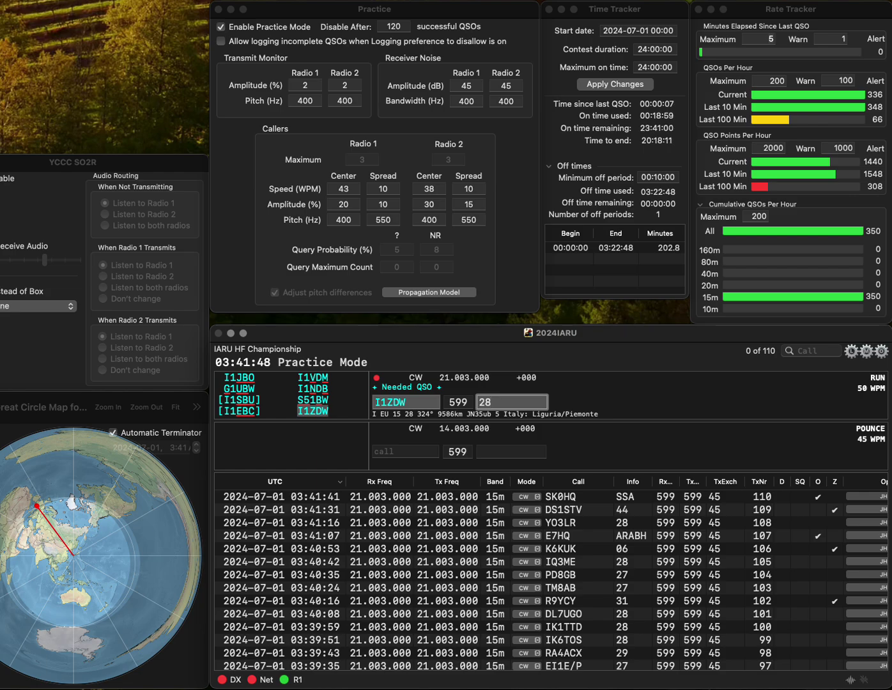
key(Return)
text(ON)
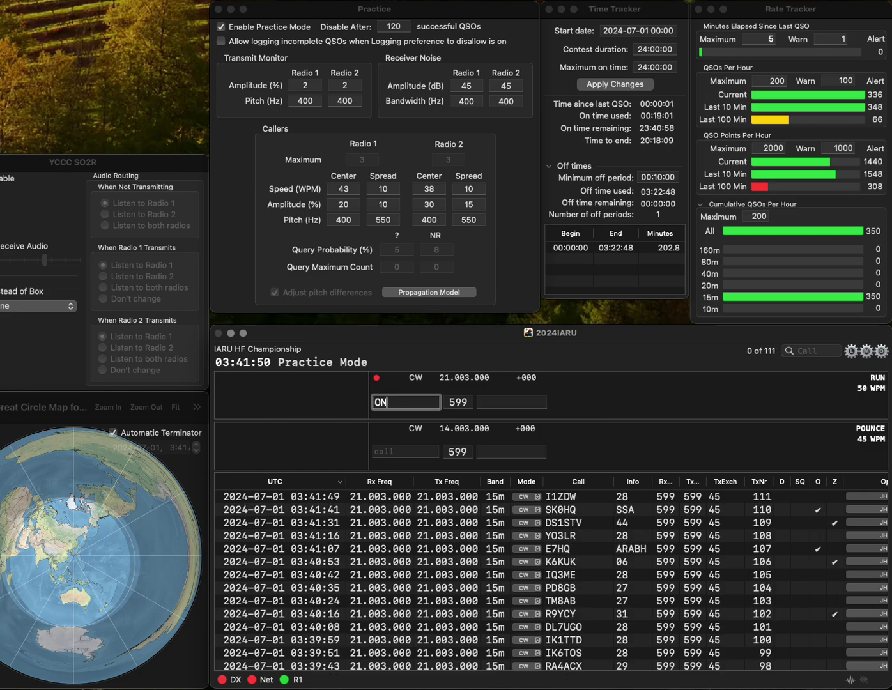
text(4CAS)
key(Return)
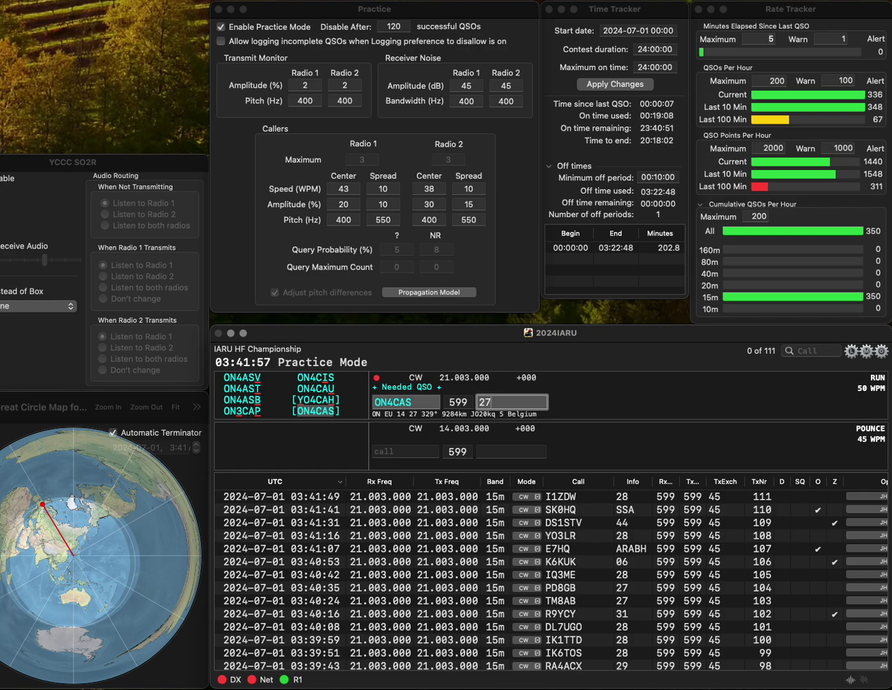
key(Return)
text(IU)
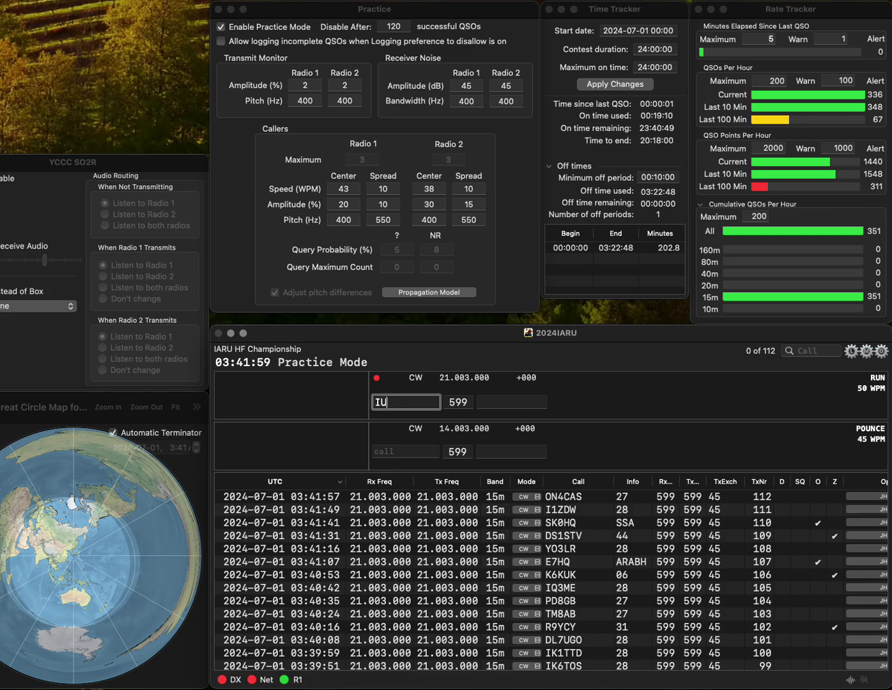
text(6HWW)
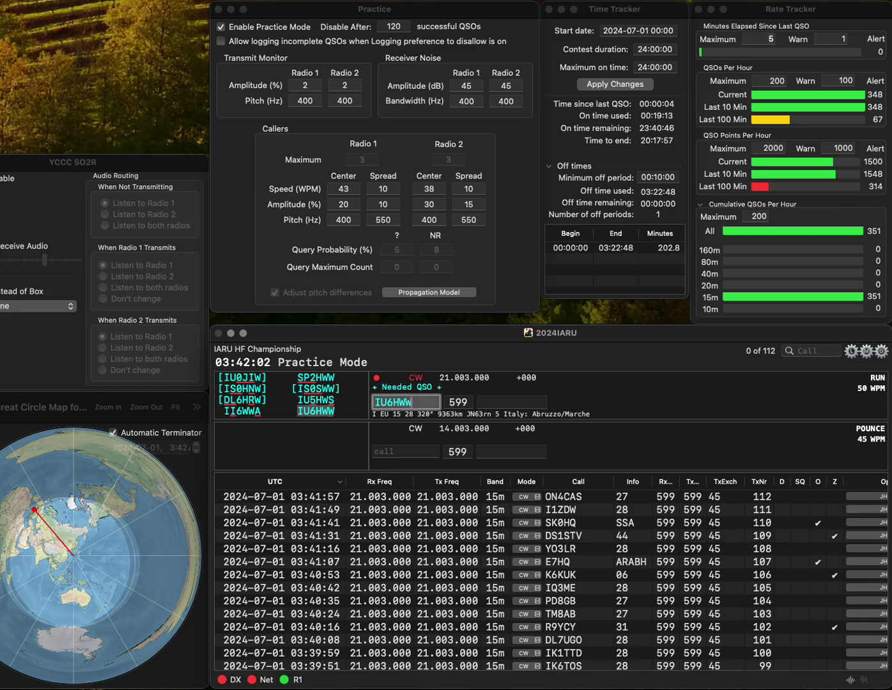
key(space)
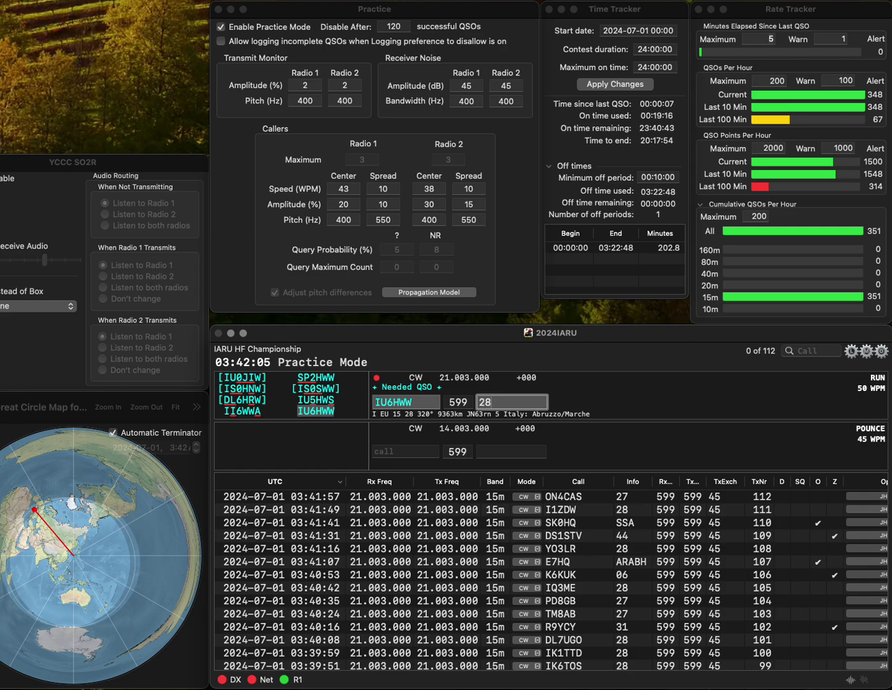
key(Return)
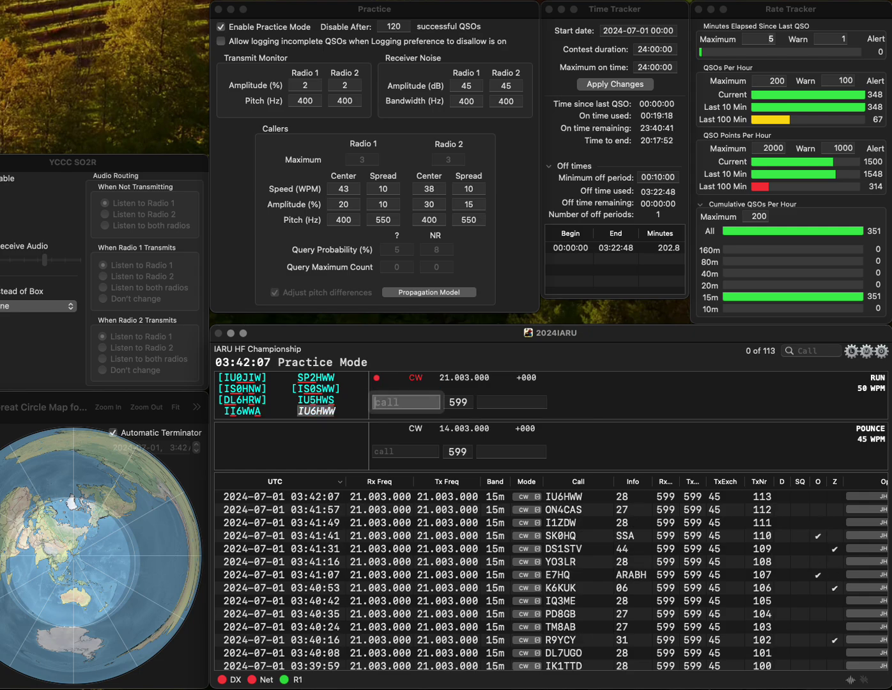
text(OP4A)
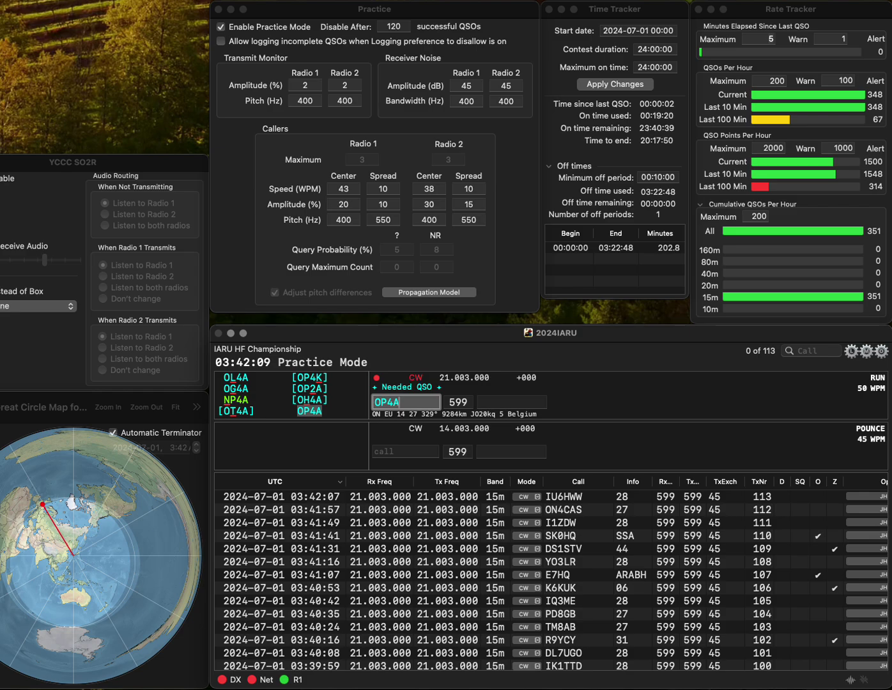
key(BackSpace)
text(W)
key(space)
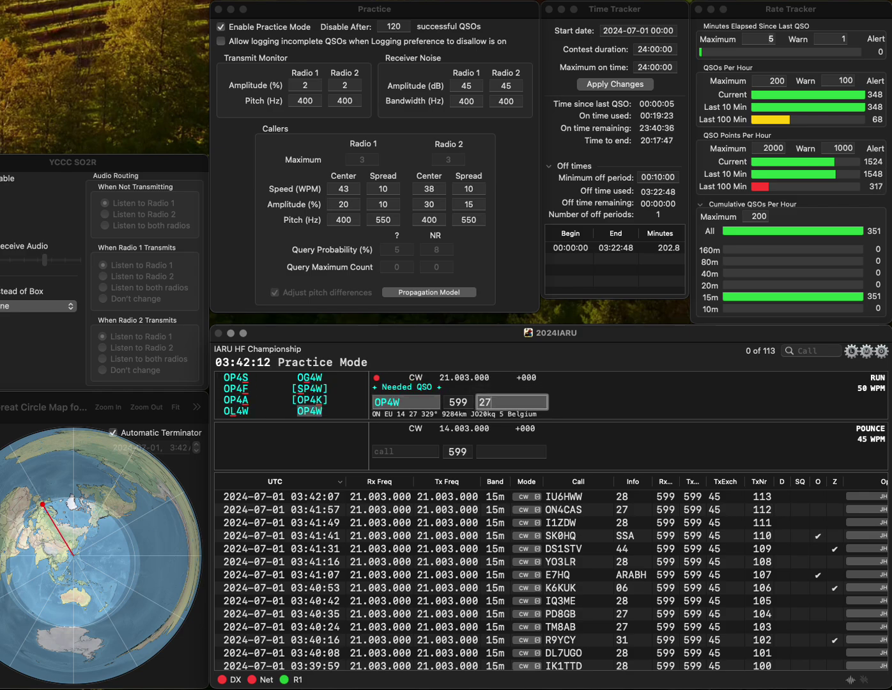
key(Return)
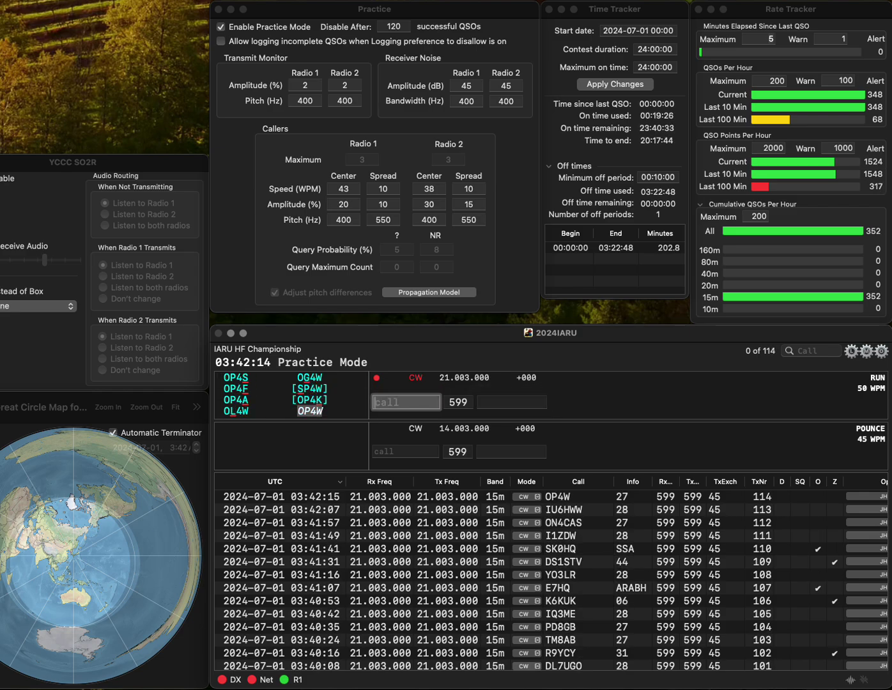
text(PU)
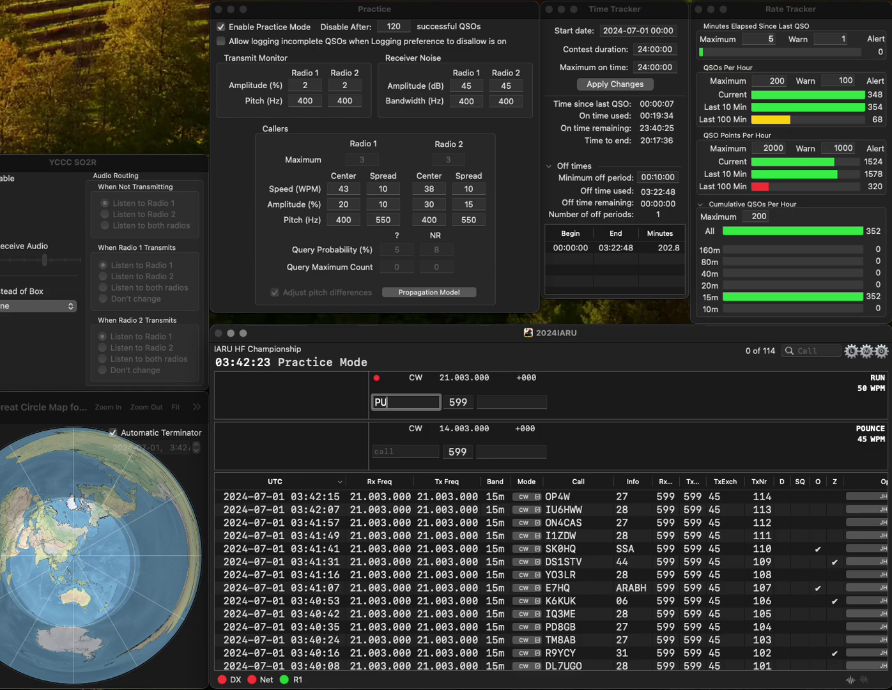
text(1TB)
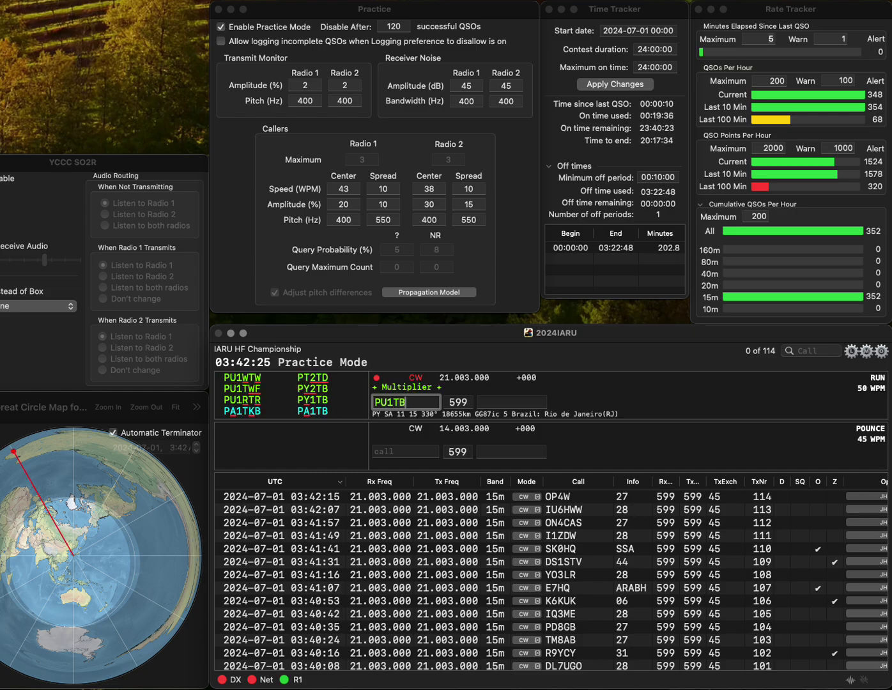
click(393, 402)
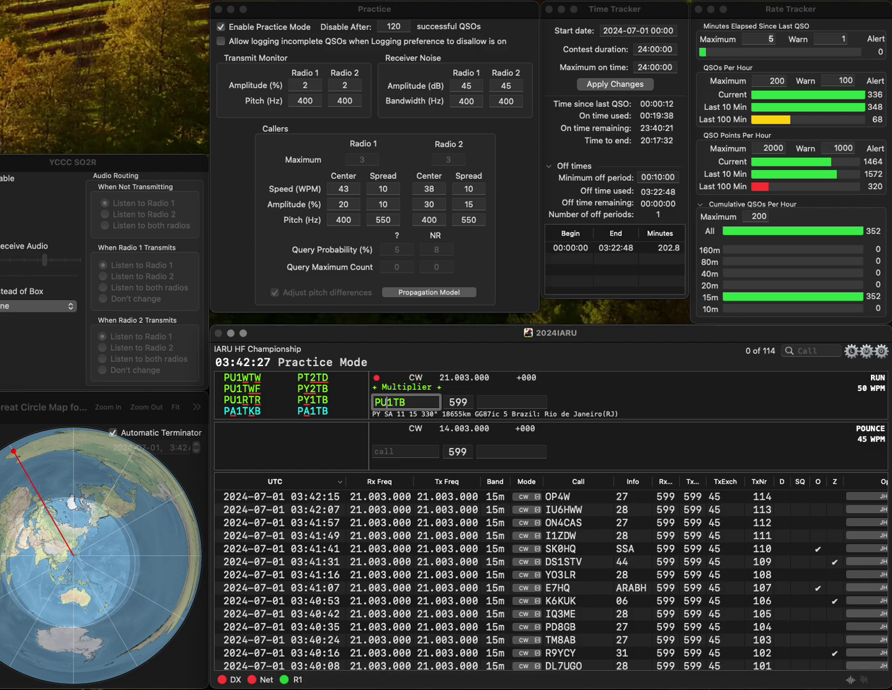
key(BackSpace)
text(A)
key(Return)
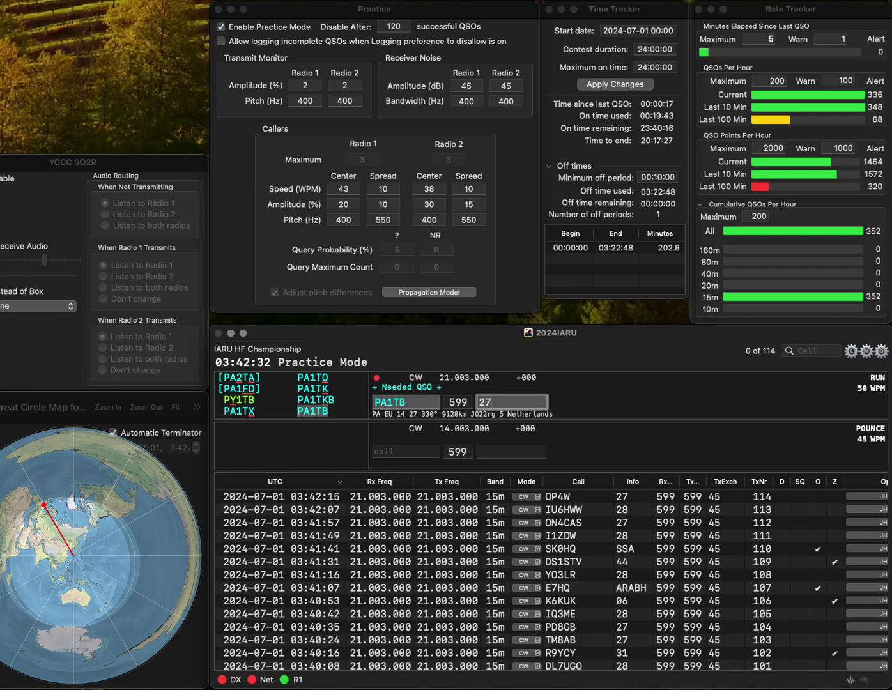
key(Return)
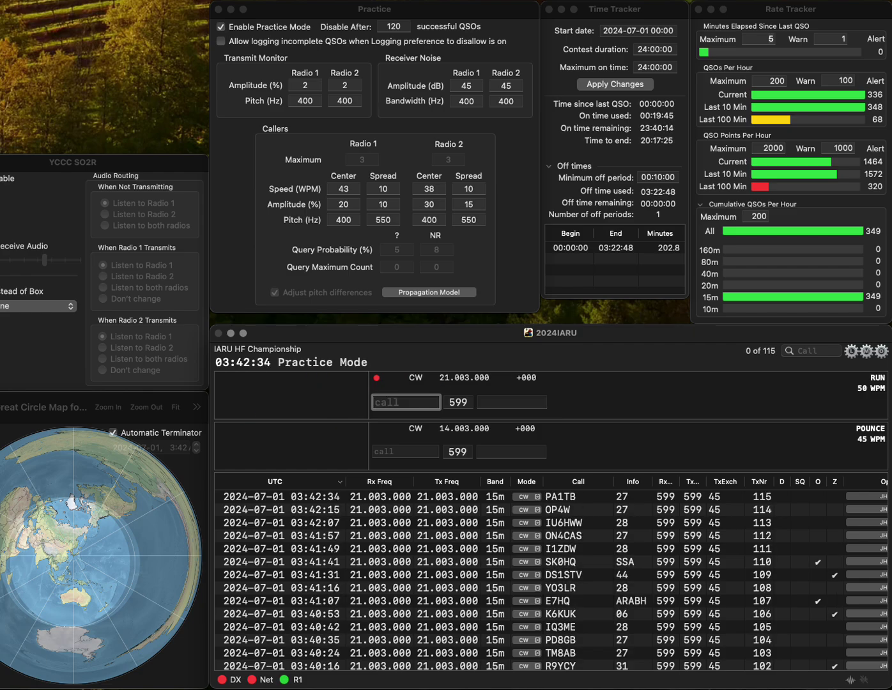
text(ISP6MIS)
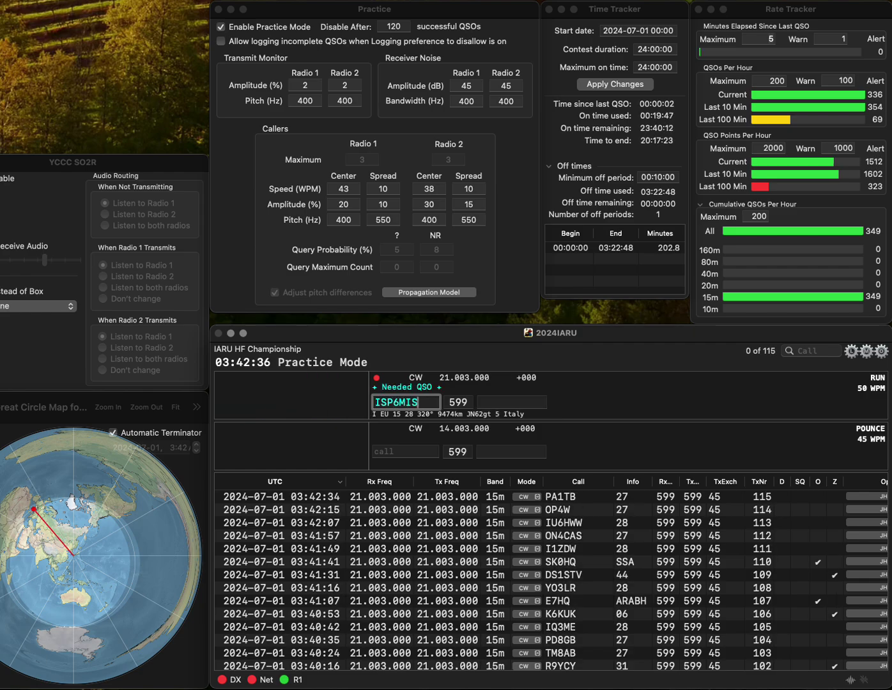
key(BackSpace)
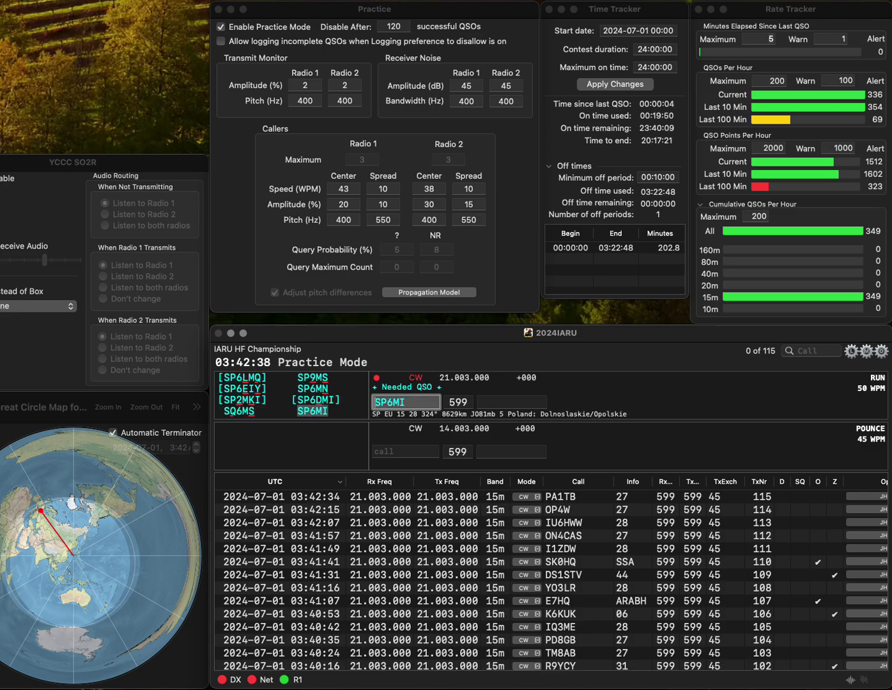
key(Tab)
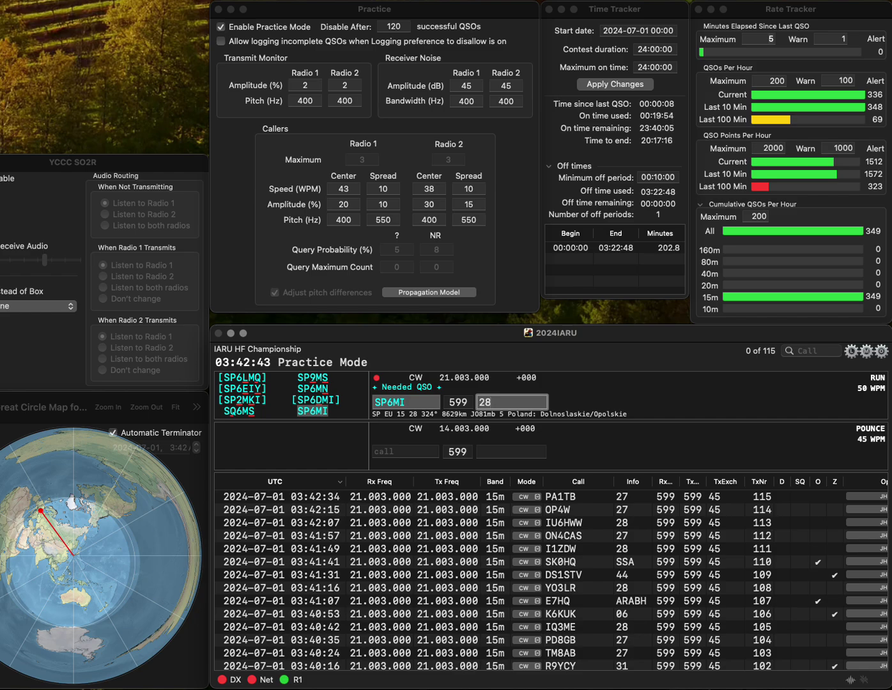
key(Return)
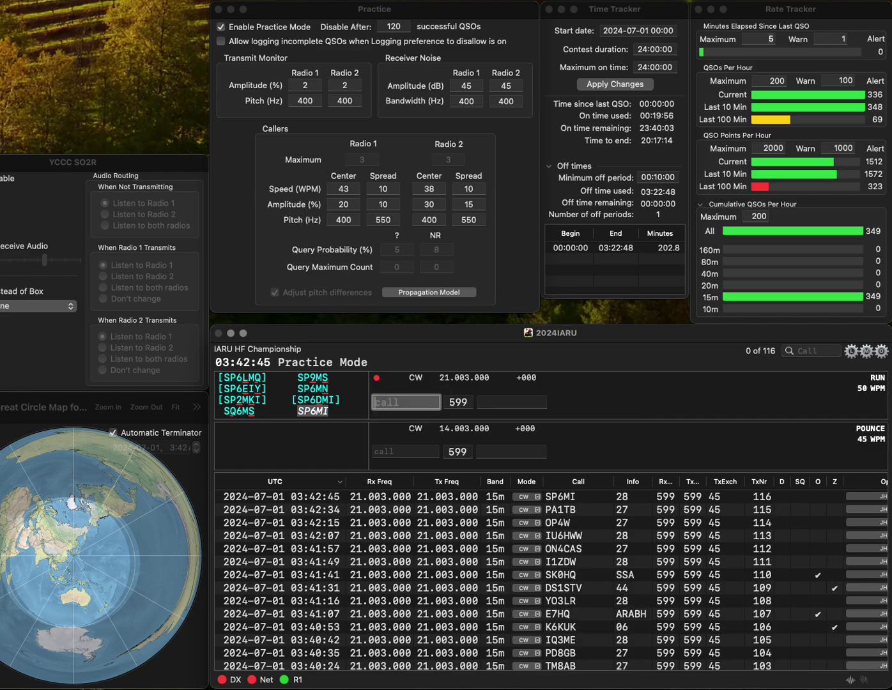
text(M1V)
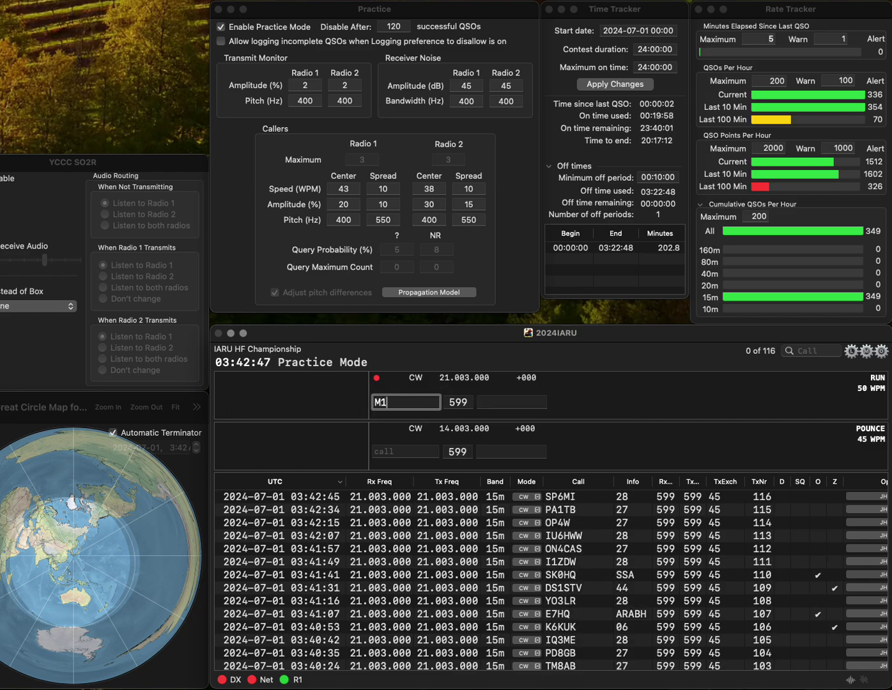
key(Return)
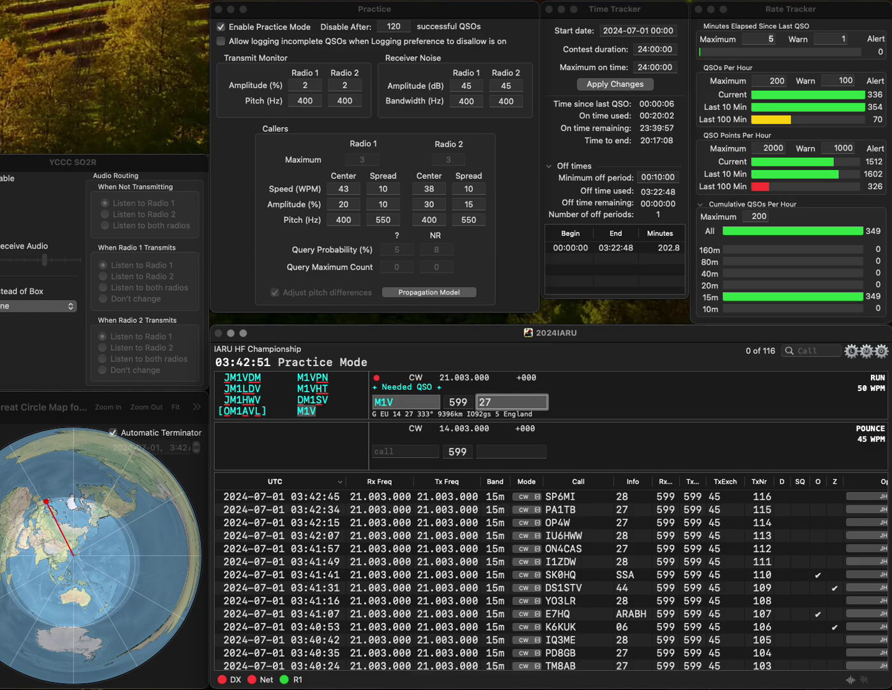
key(Return)
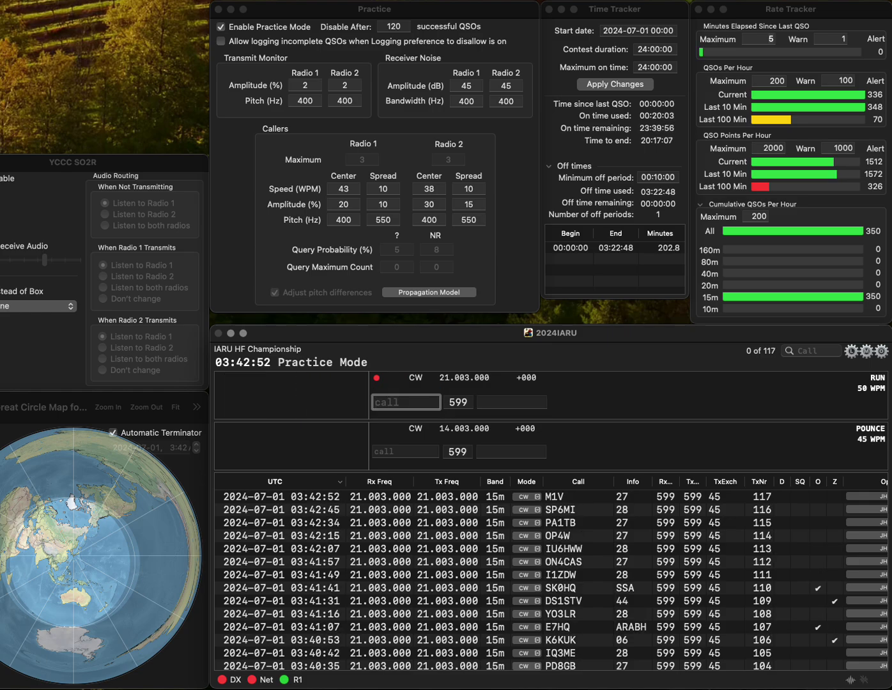
Enter O1HQA4 on the run radio, correct the call sign to 4O1HQ and log the contact with received exchange MARP.
text(O1H)
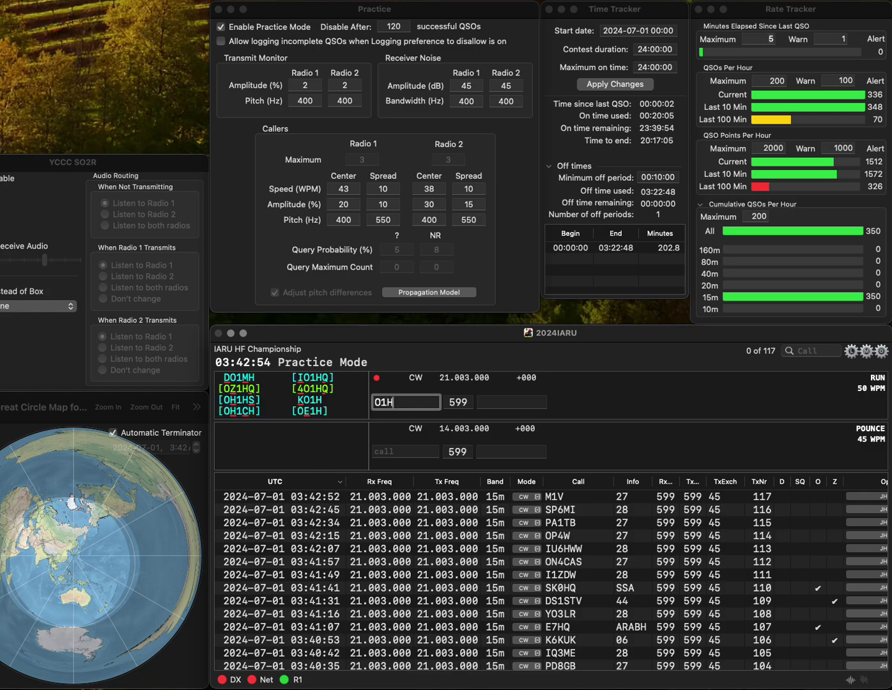
text(QA4)
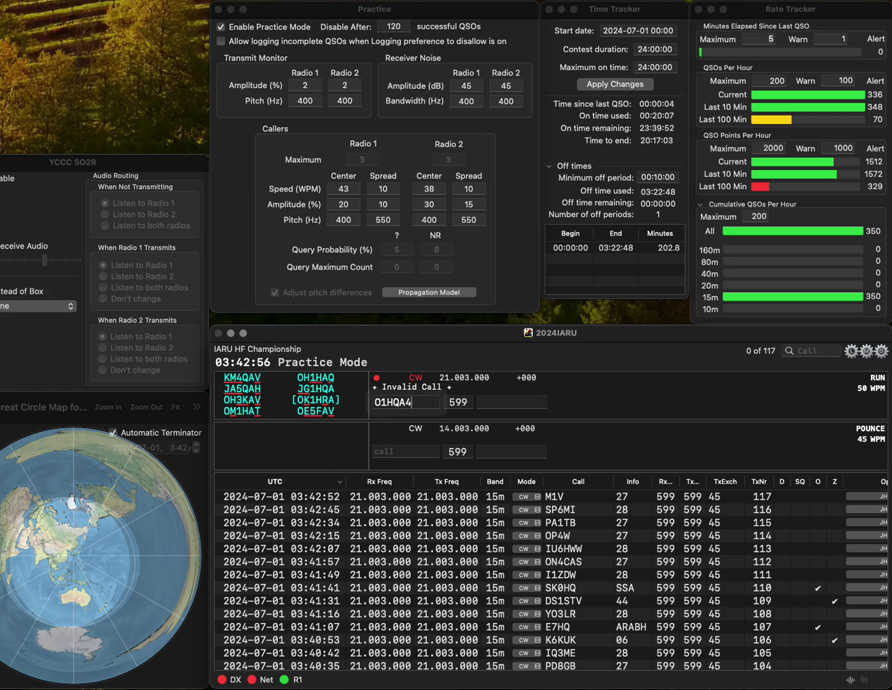
key(Home)
text(4)
key(End)
key(BackSpace)
key(BackSpace)
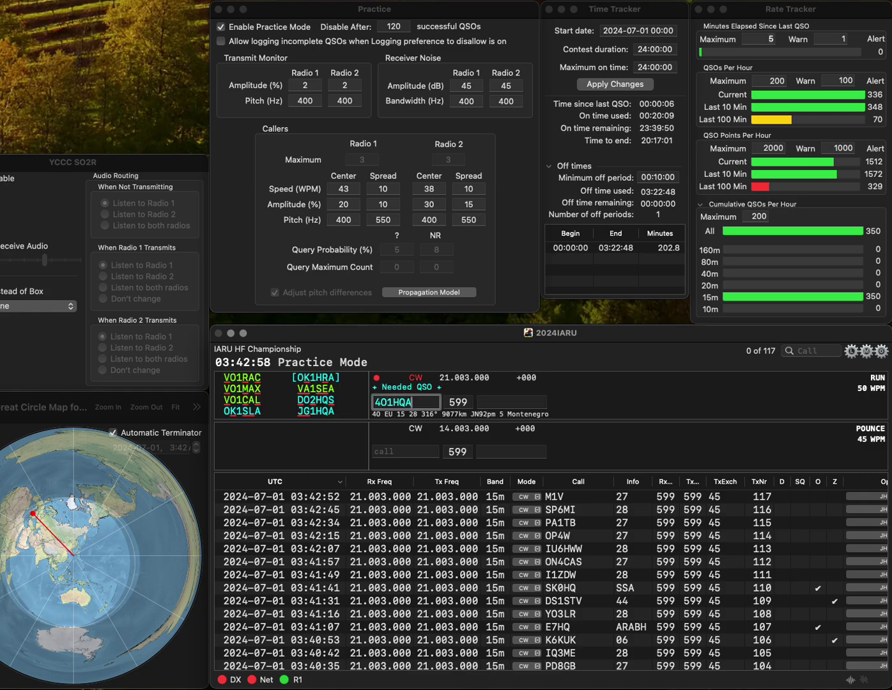
key(Tab)
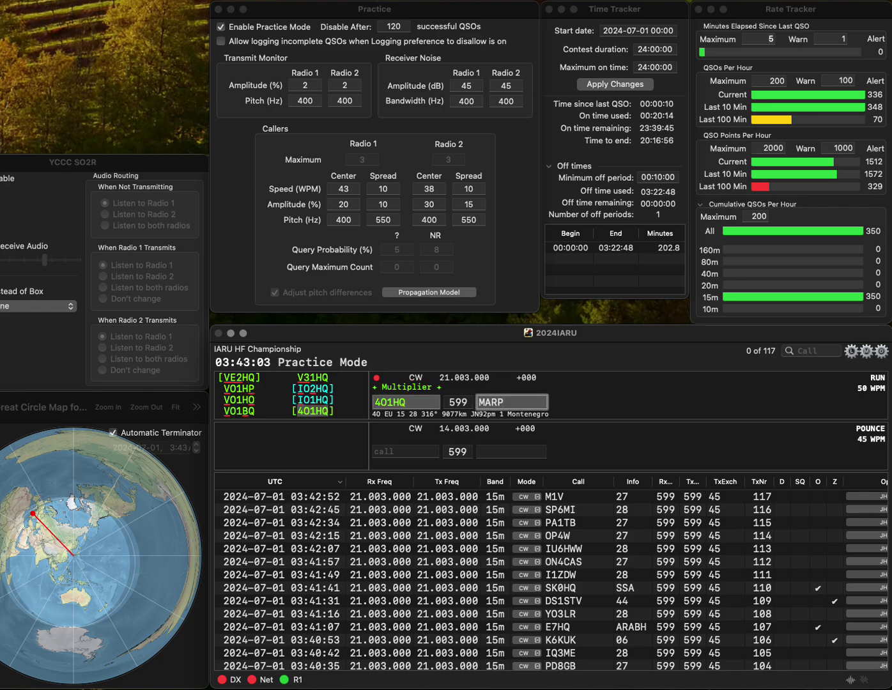
key(Return)
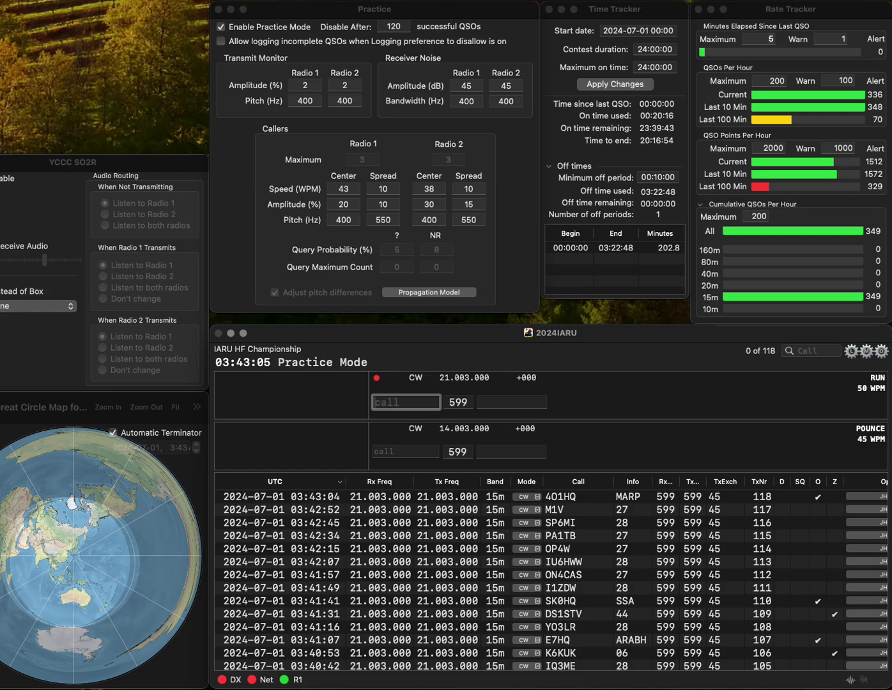
Enter R3VA on the run radio, correct the call sign to R2VA and log the contact with received exchange 29.
text(R3VA)
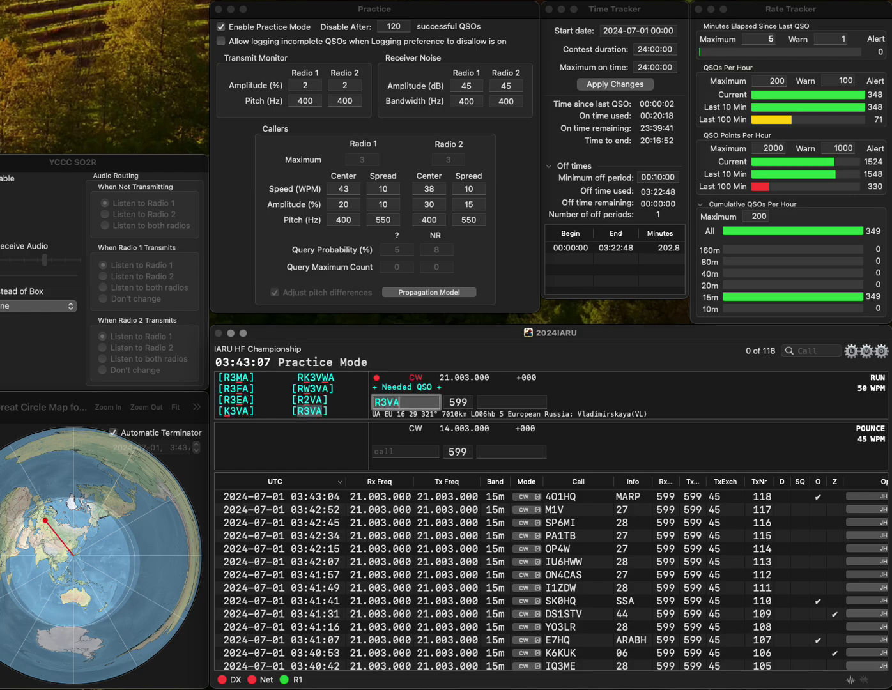
key(space)
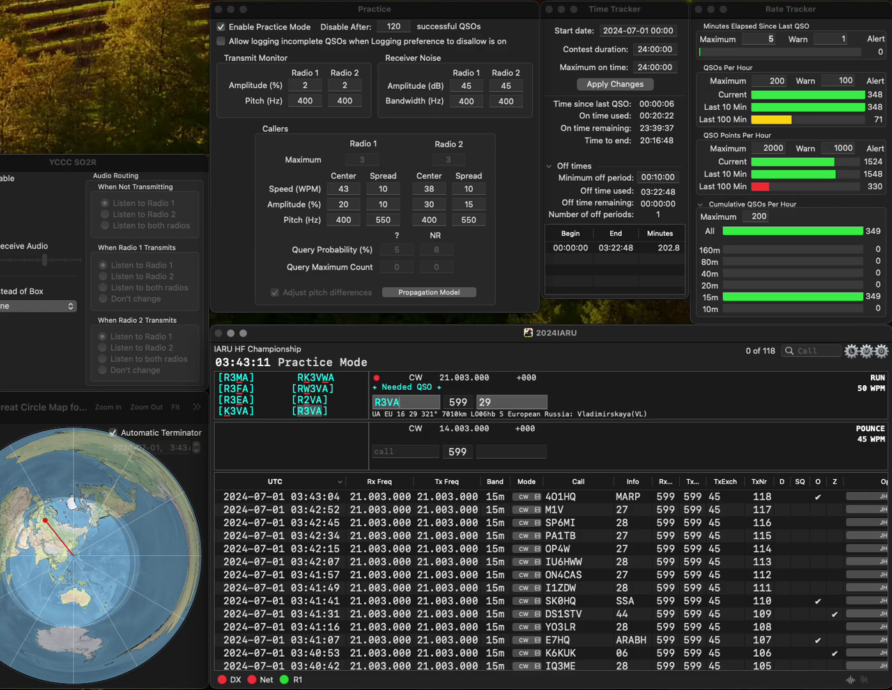
click(391, 402)
key(BackSpace)
text(2)
key(Tab)
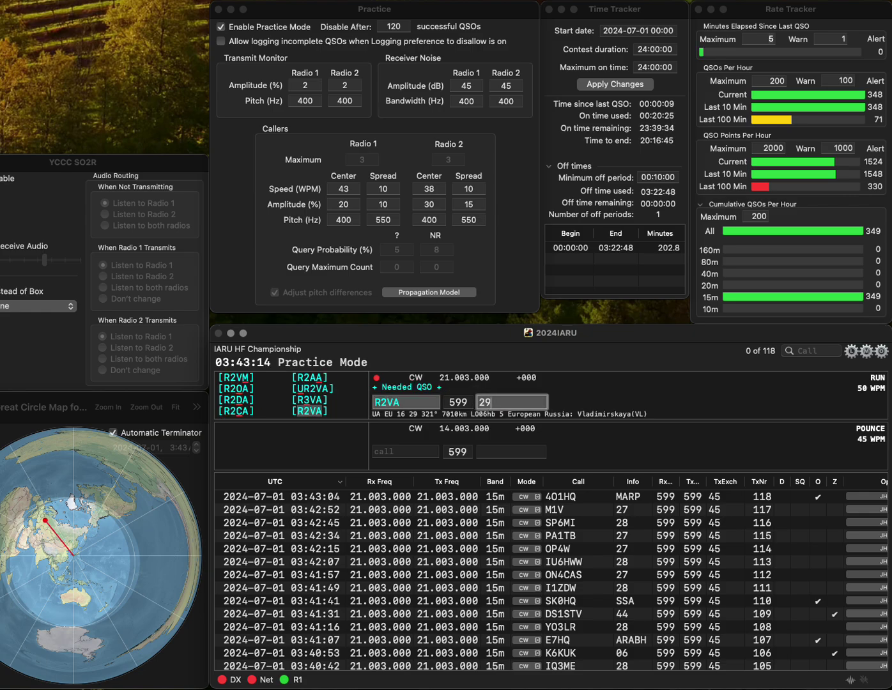
key(Return)
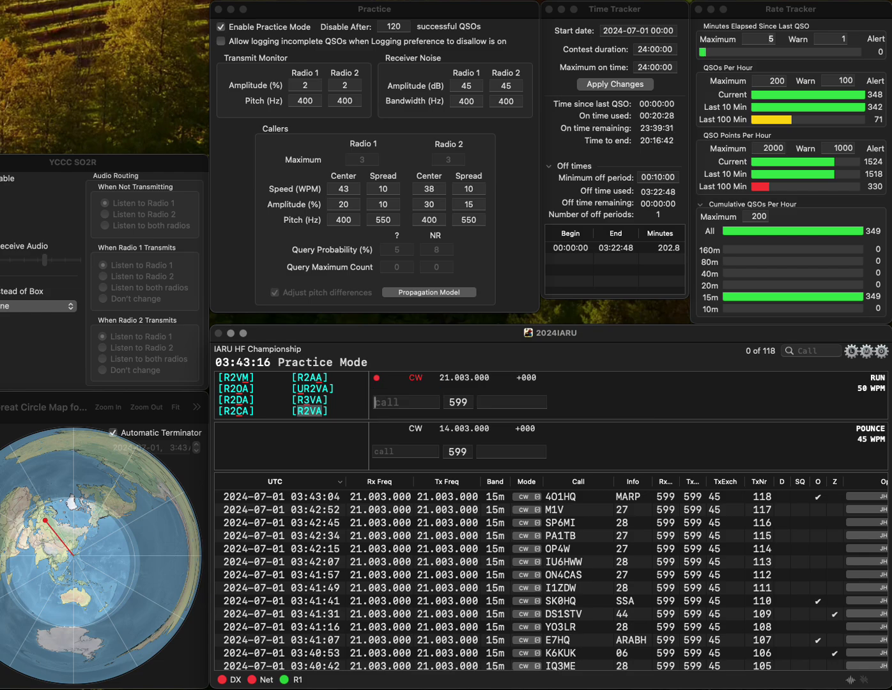
Enter F4DBB on the run radio, correct the call sign to F4DBD and log the contact with received exchange 27.
text(F4DBB)
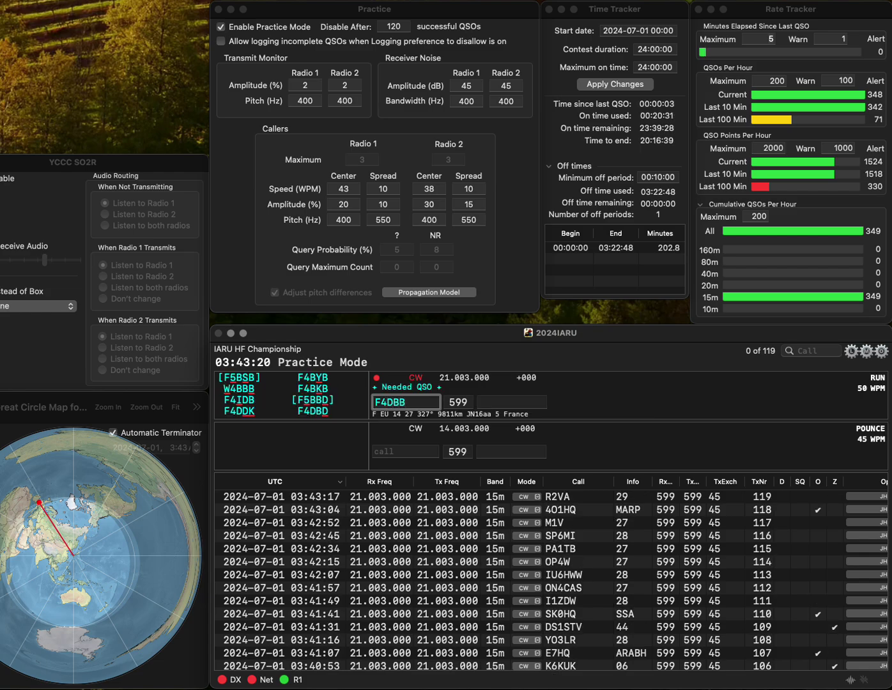
key(BackSpace)
text(DBD)
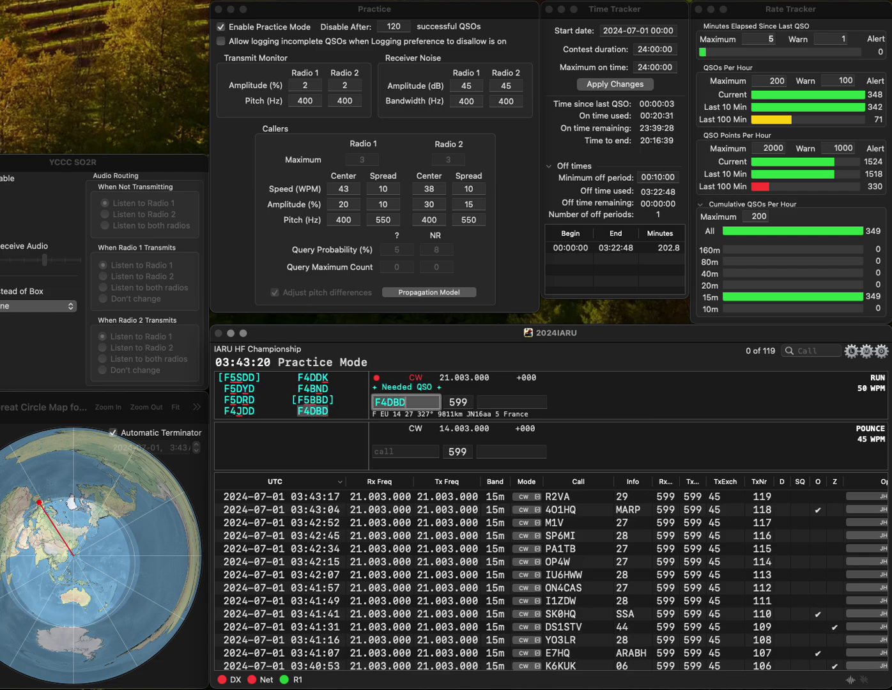
key(Return)
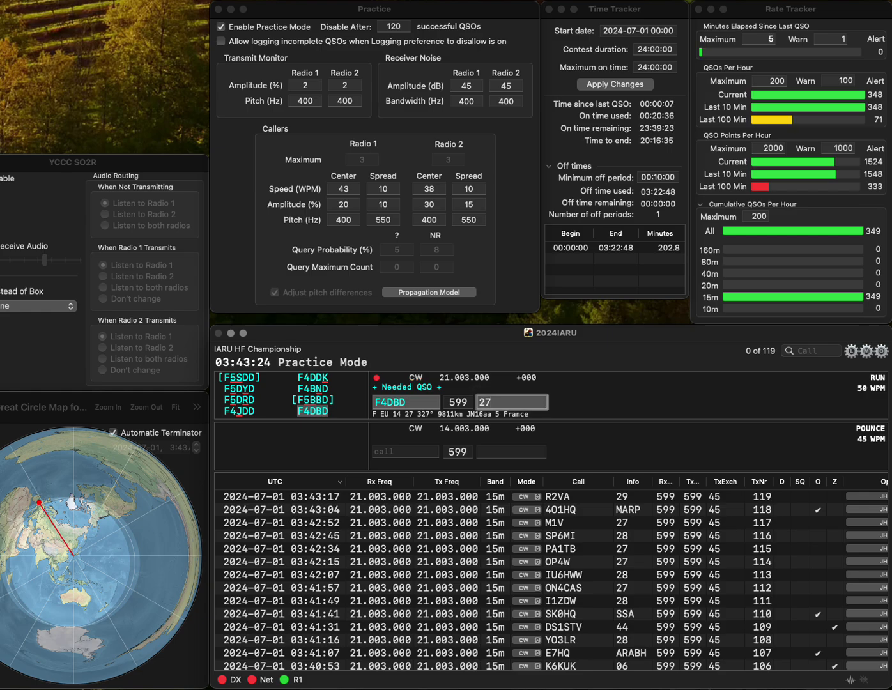
key(Return)
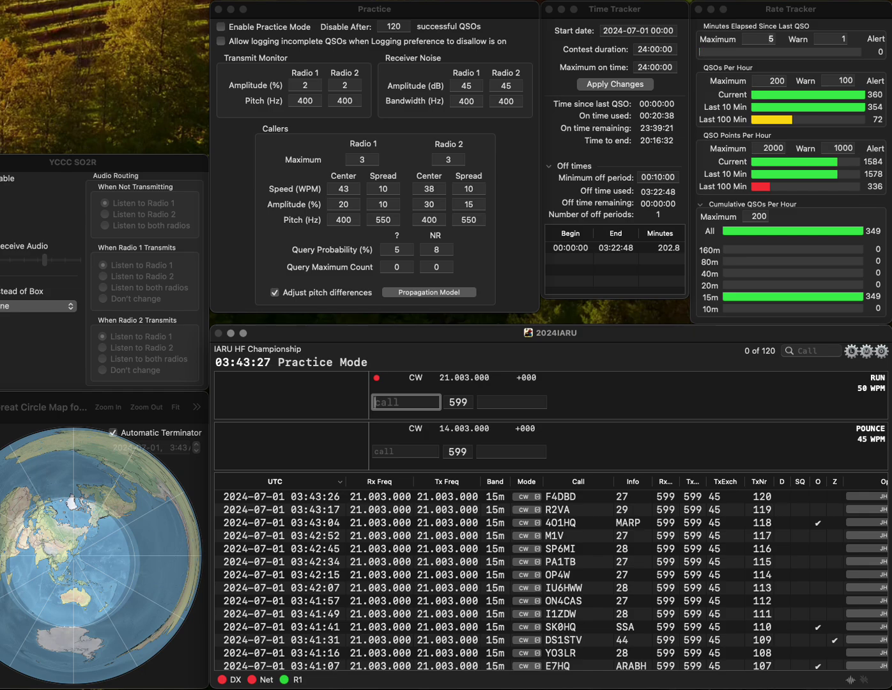